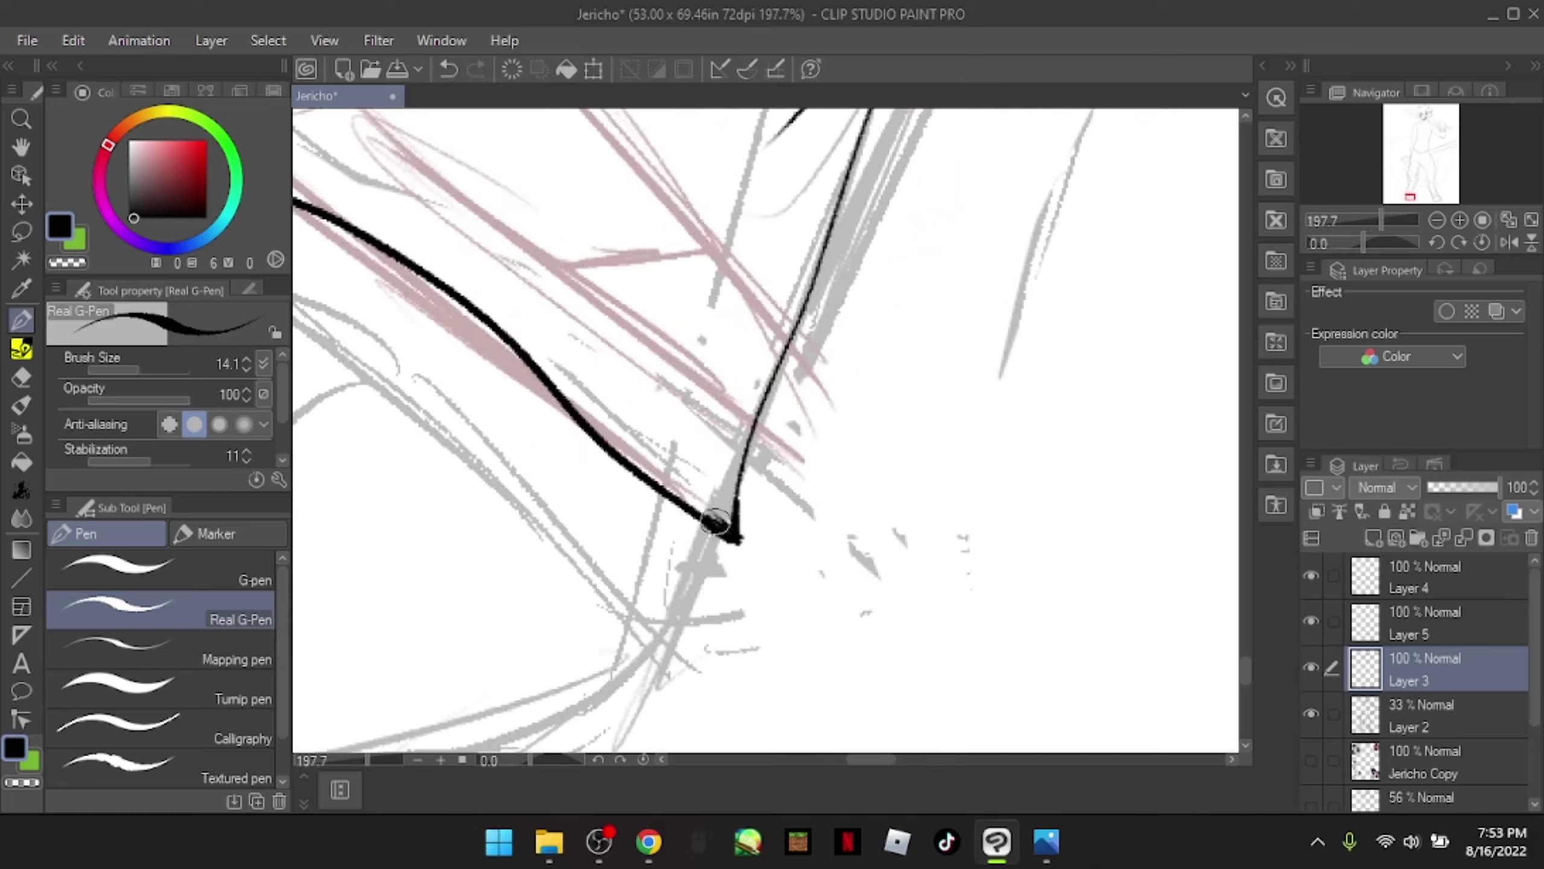
# Step: Undo the last stroke at the left ankle wrap and ink it again with the Real G-Pen
pyautogui.scroll(5, 682, 424)
pyautogui.hotkey('ctrl', 'z')
pyautogui.moveTo(621, 389); pyautogui.dragTo(554, 316)
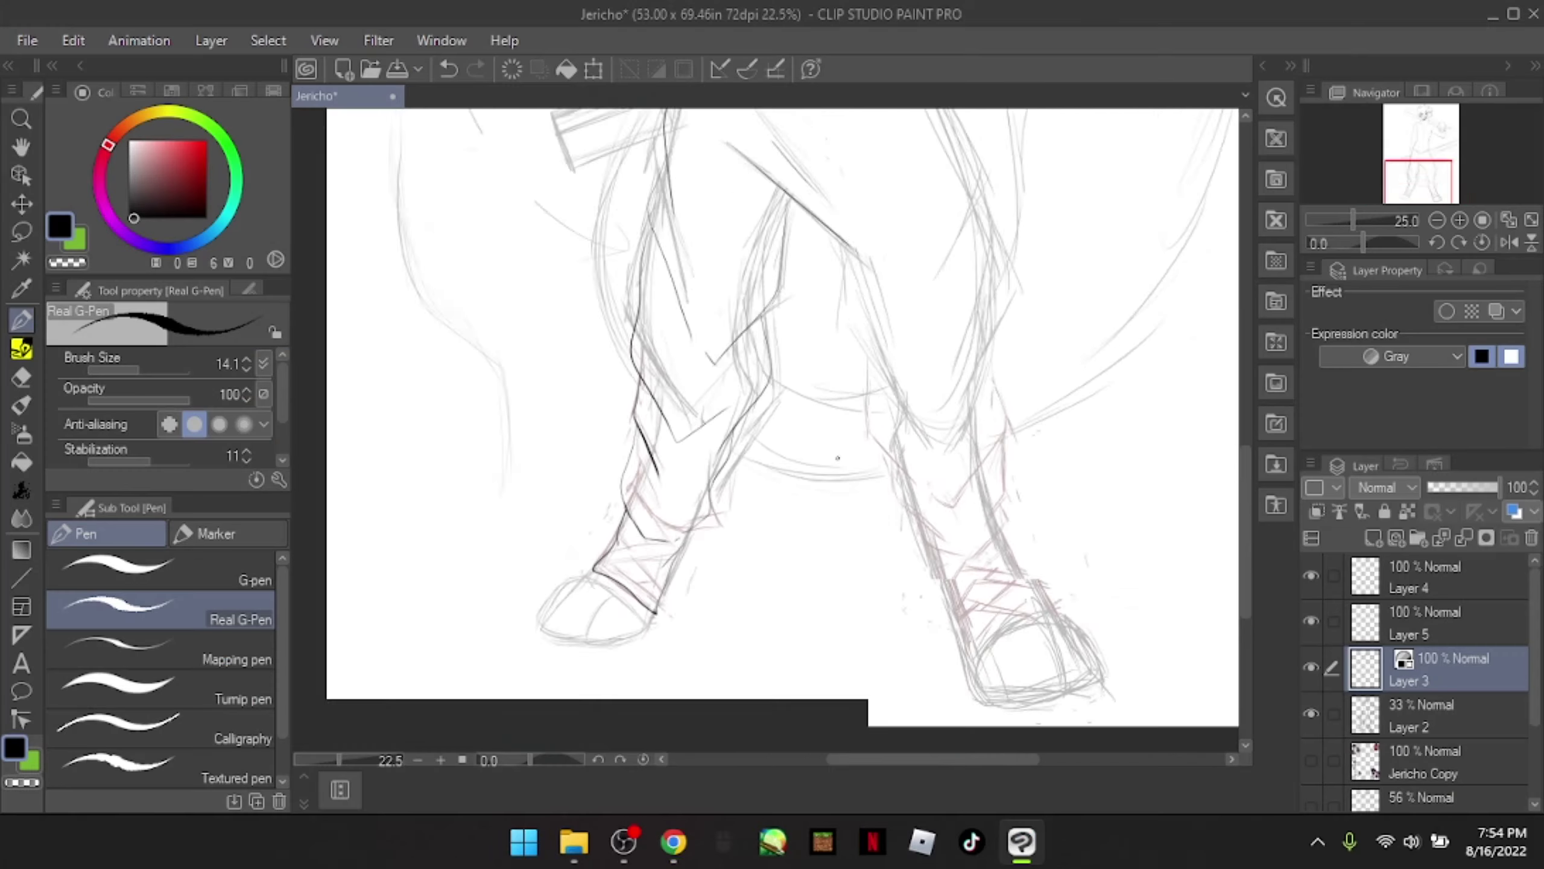
pyautogui.scroll(8, 838, 457)
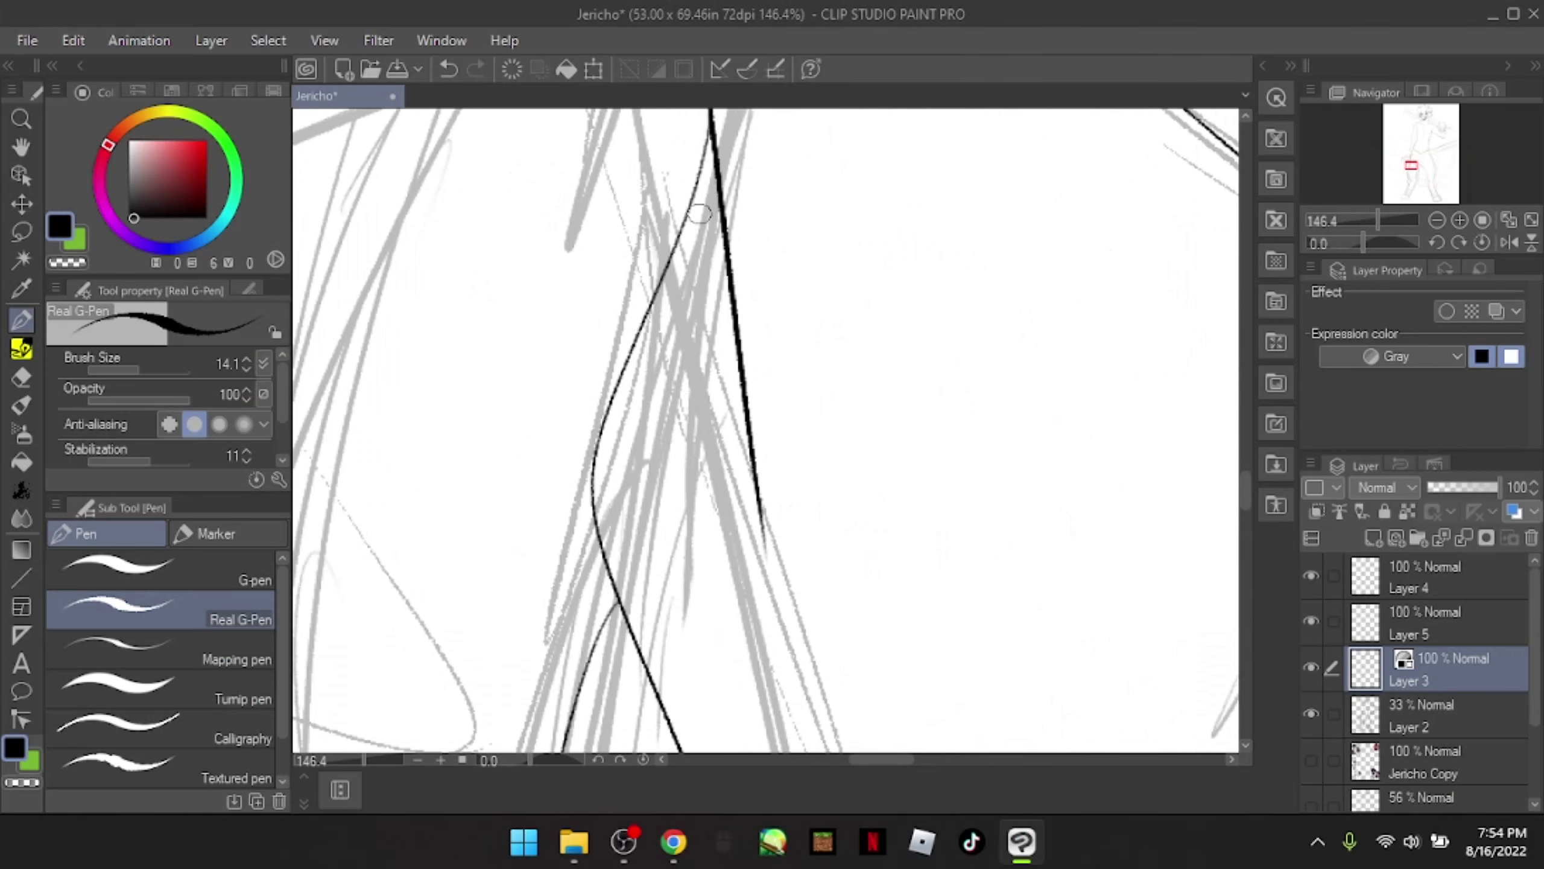
pyautogui.moveTo(711, 119)
pyautogui.mouseDown()
pyautogui.moveTo(617, 593)
pyautogui.moveTo(708, 122)
pyautogui.moveTo(778, 494)
pyautogui.mouseUp()
pyautogui.hotkey('ctrl', 'z')
# Step: Ink the outer contour of the right-hand leg over the sketch, from the thigh down to the ankle wrap
pyautogui.scroll(-5, 775, 439)
pyautogui.scroll(5, 905, 560)
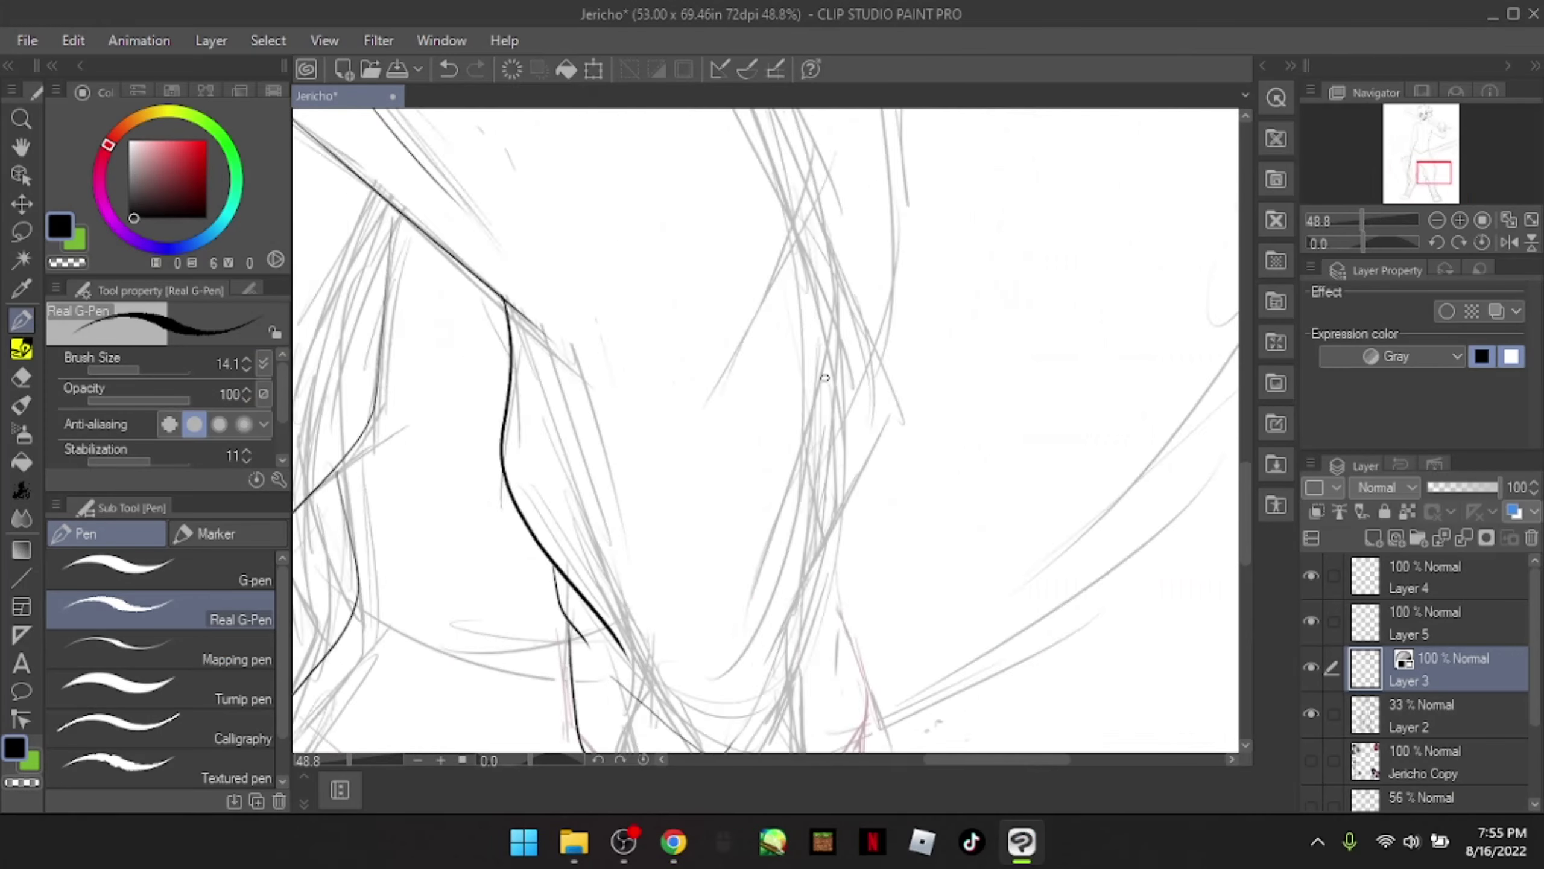
pyautogui.moveTo(675, 173); pyautogui.dragTo(881, 666)
pyautogui.scroll(-6, 947, 654)
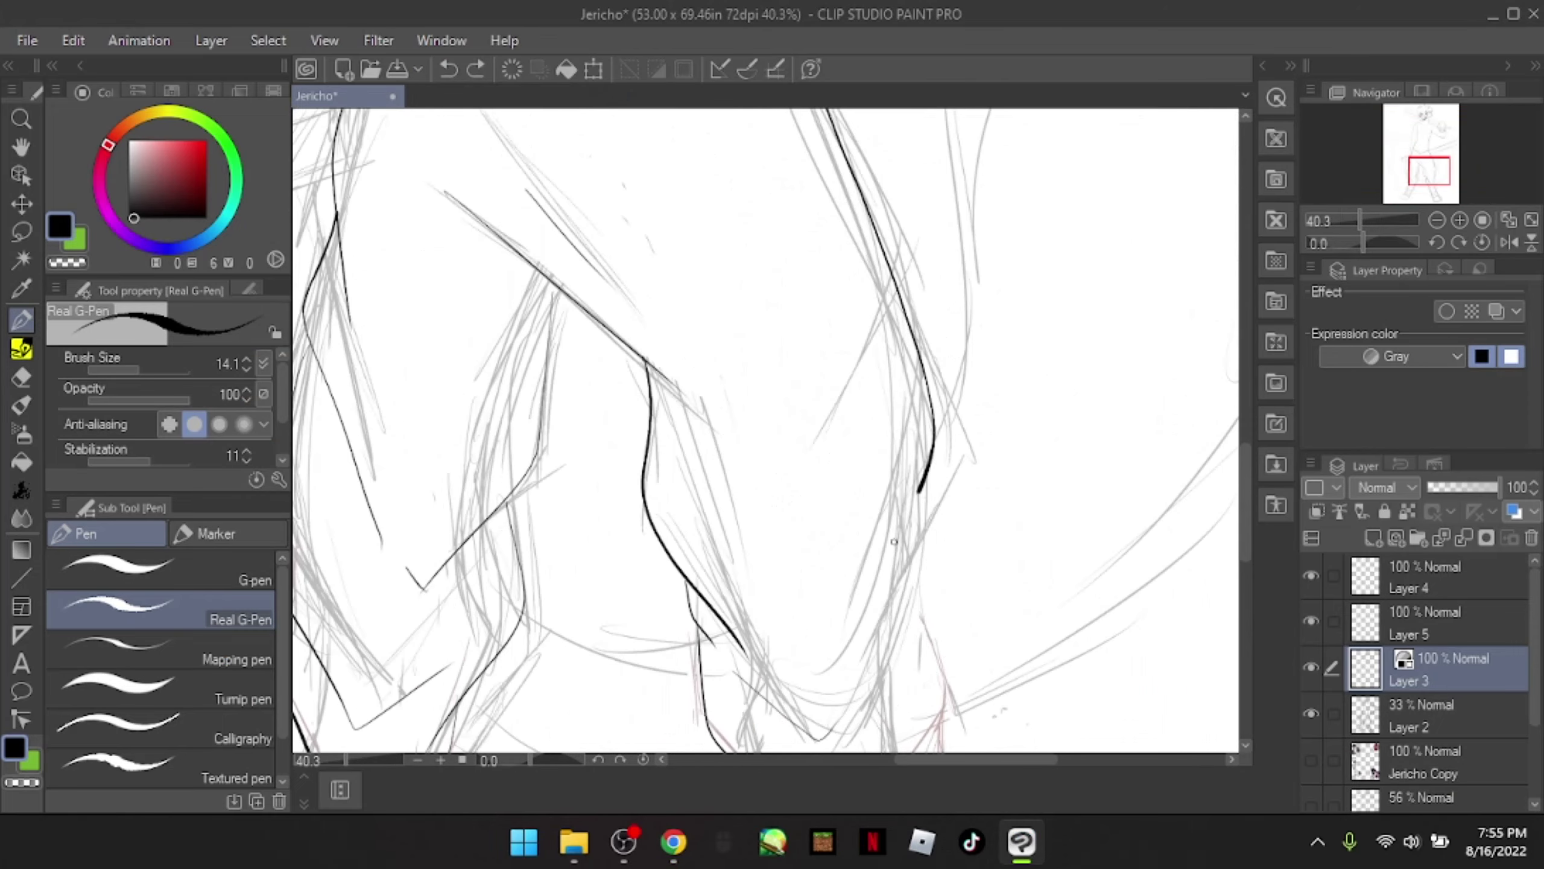
pyautogui.moveTo(917, 344); pyautogui.dragTo(884, 571)
pyautogui.scroll(-4, 884, 570)
pyautogui.scroll(2, 885, 426)
pyautogui.moveTo(895, 377); pyautogui.dragTo(855, 553)
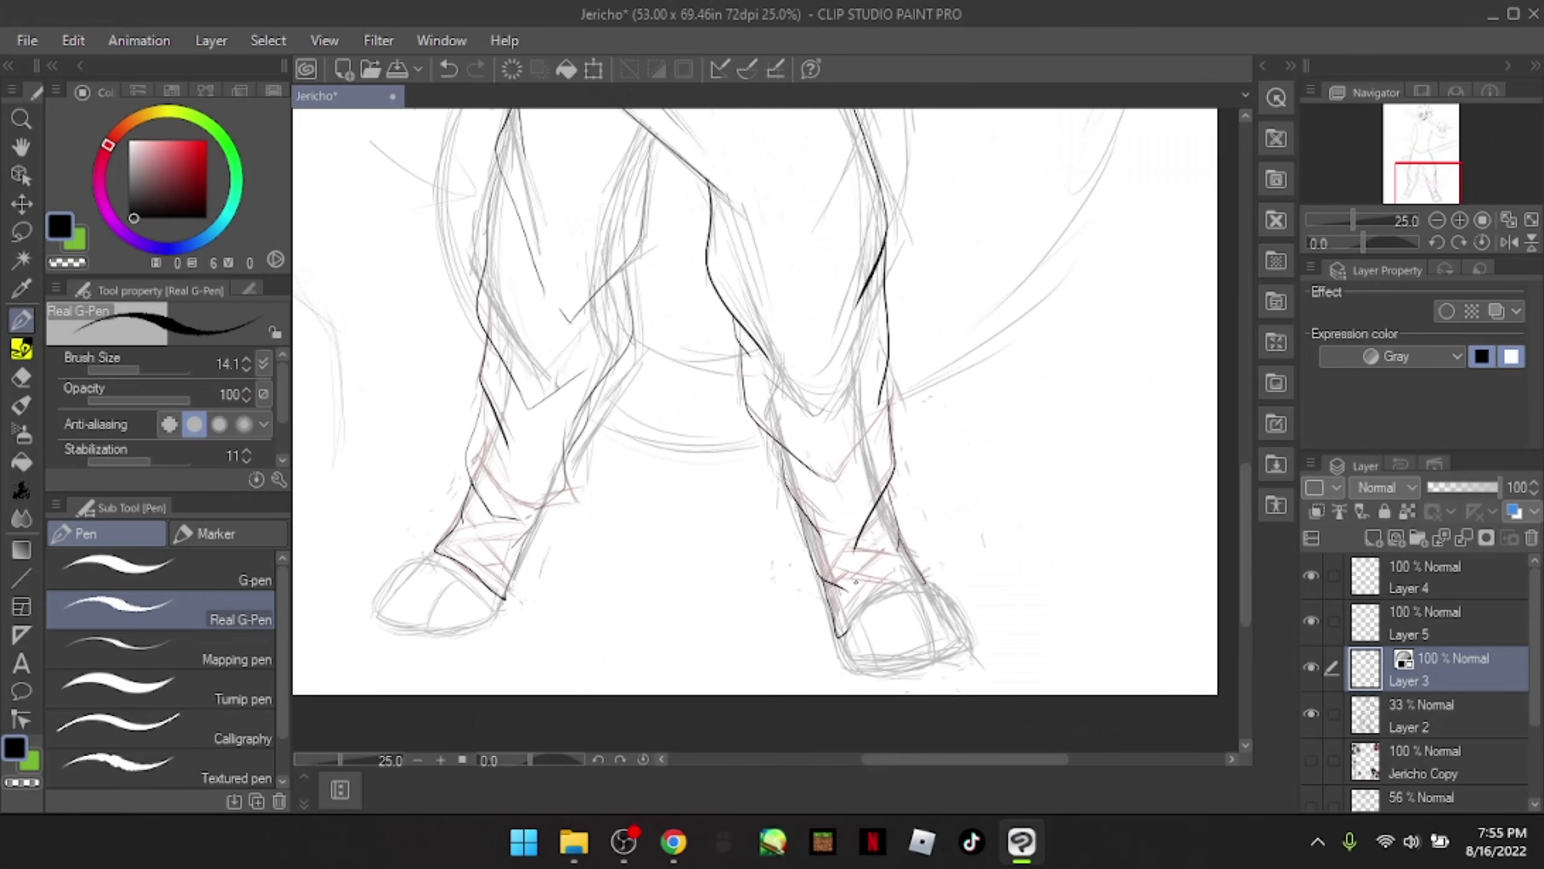
# Step: Ink the V-shaped pelvic lines on the lower abdomen above the waistband, undoing the stray stroke
pyautogui.scroll(3, 515, 409)
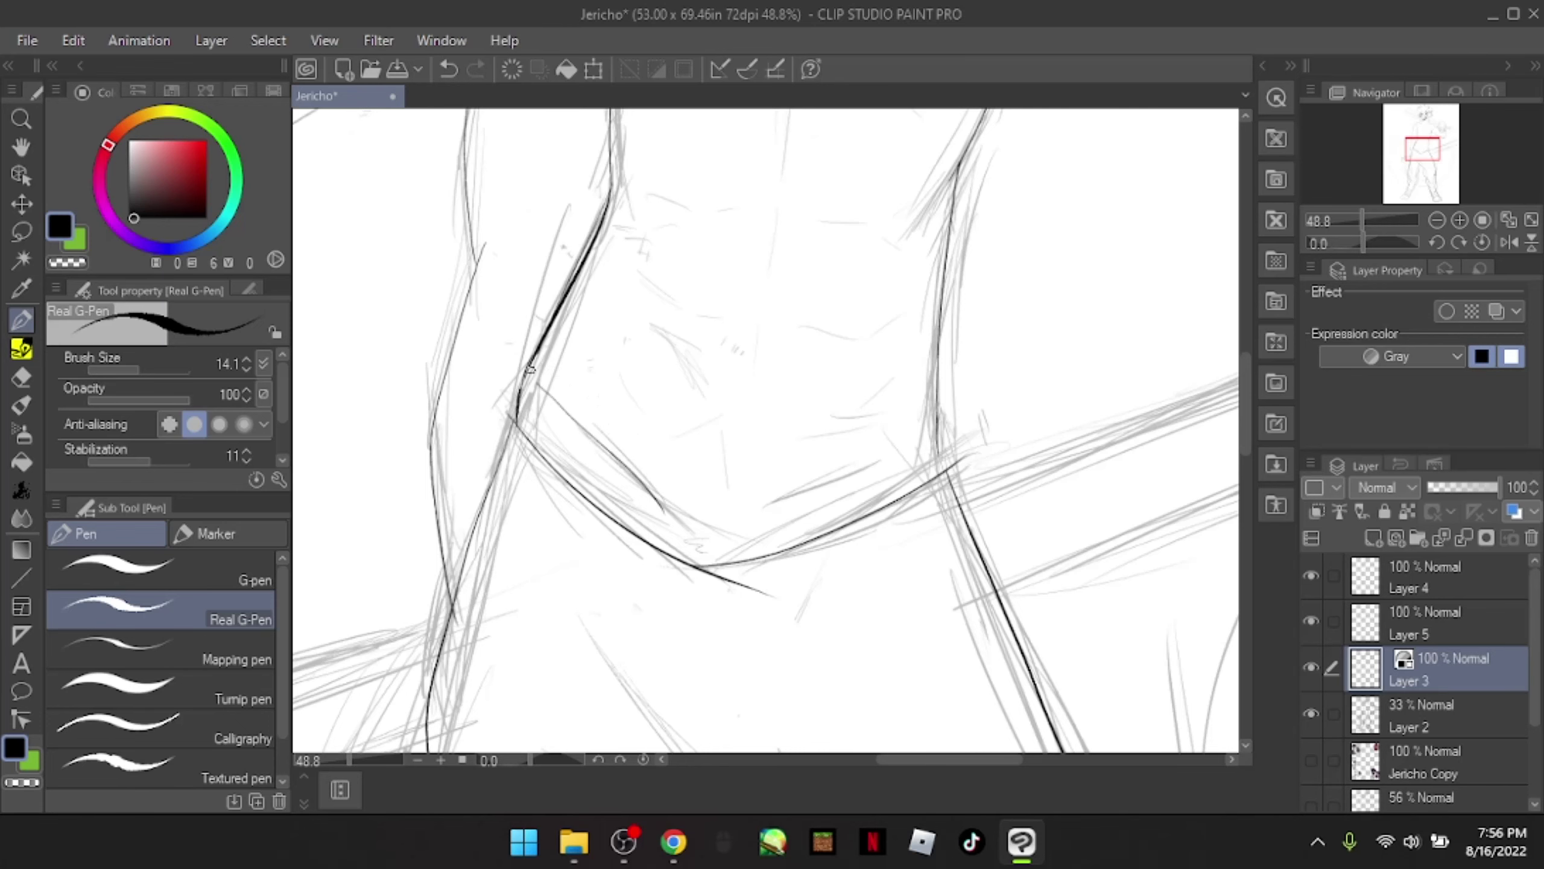
pyautogui.moveTo(942, 373)
pyautogui.mouseDown()
pyautogui.moveTo(948, 455)
pyautogui.moveTo(954, 370)
pyautogui.mouseUp()
pyautogui.moveTo(675, 432); pyautogui.dragTo(550, 305)
pyautogui.press('e')
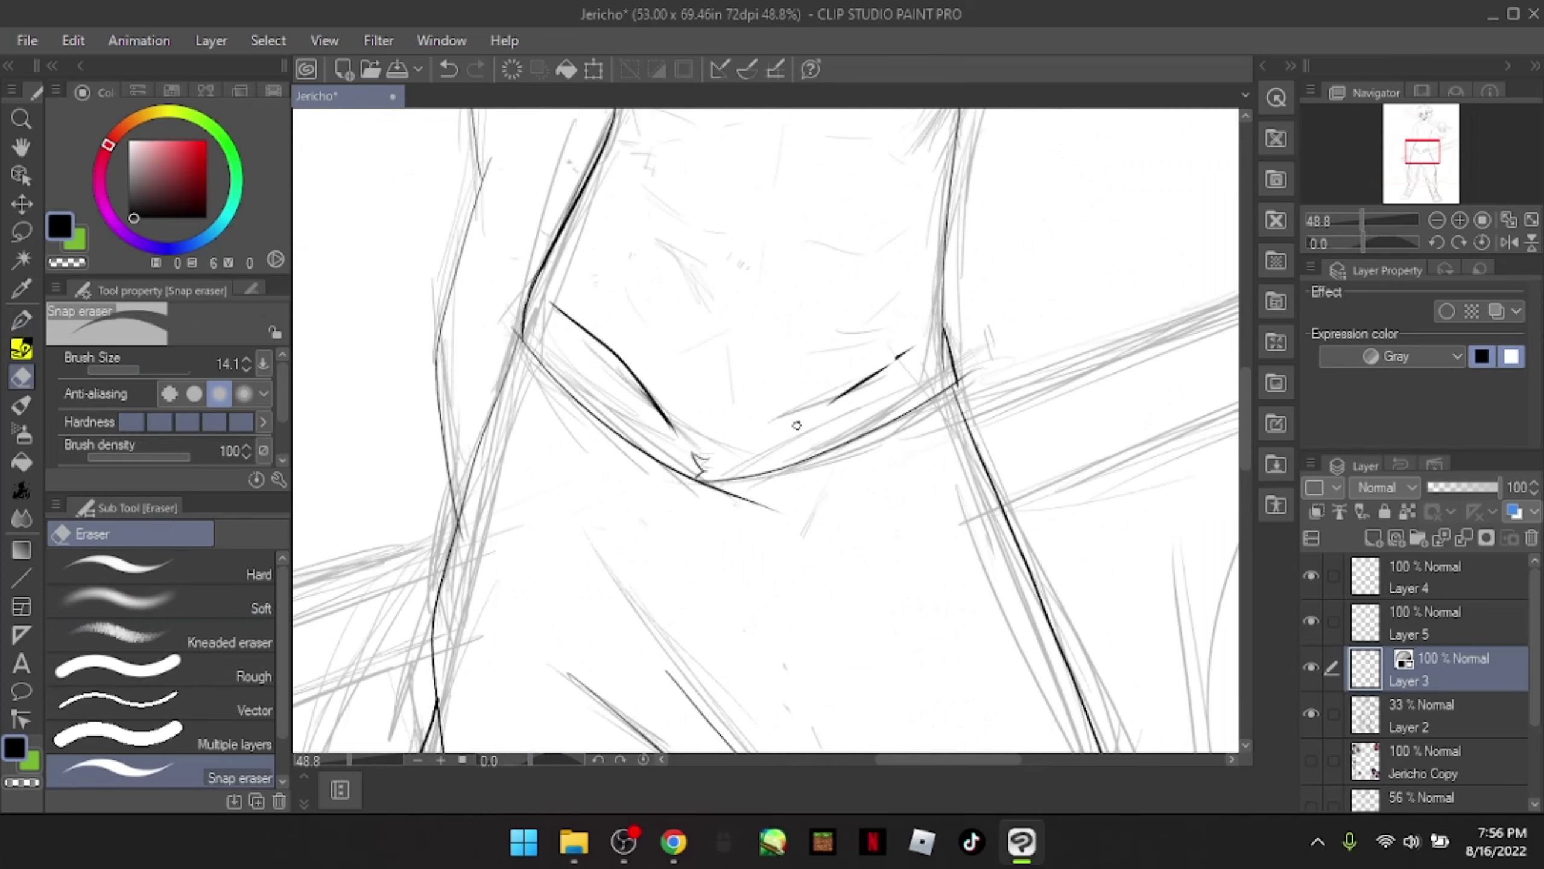
pyautogui.hotkey('ctrl', 'z')
pyautogui.press('p')
pyautogui.hotkey('ctrl', '0')
pyautogui.scroll(4, 753, 265)
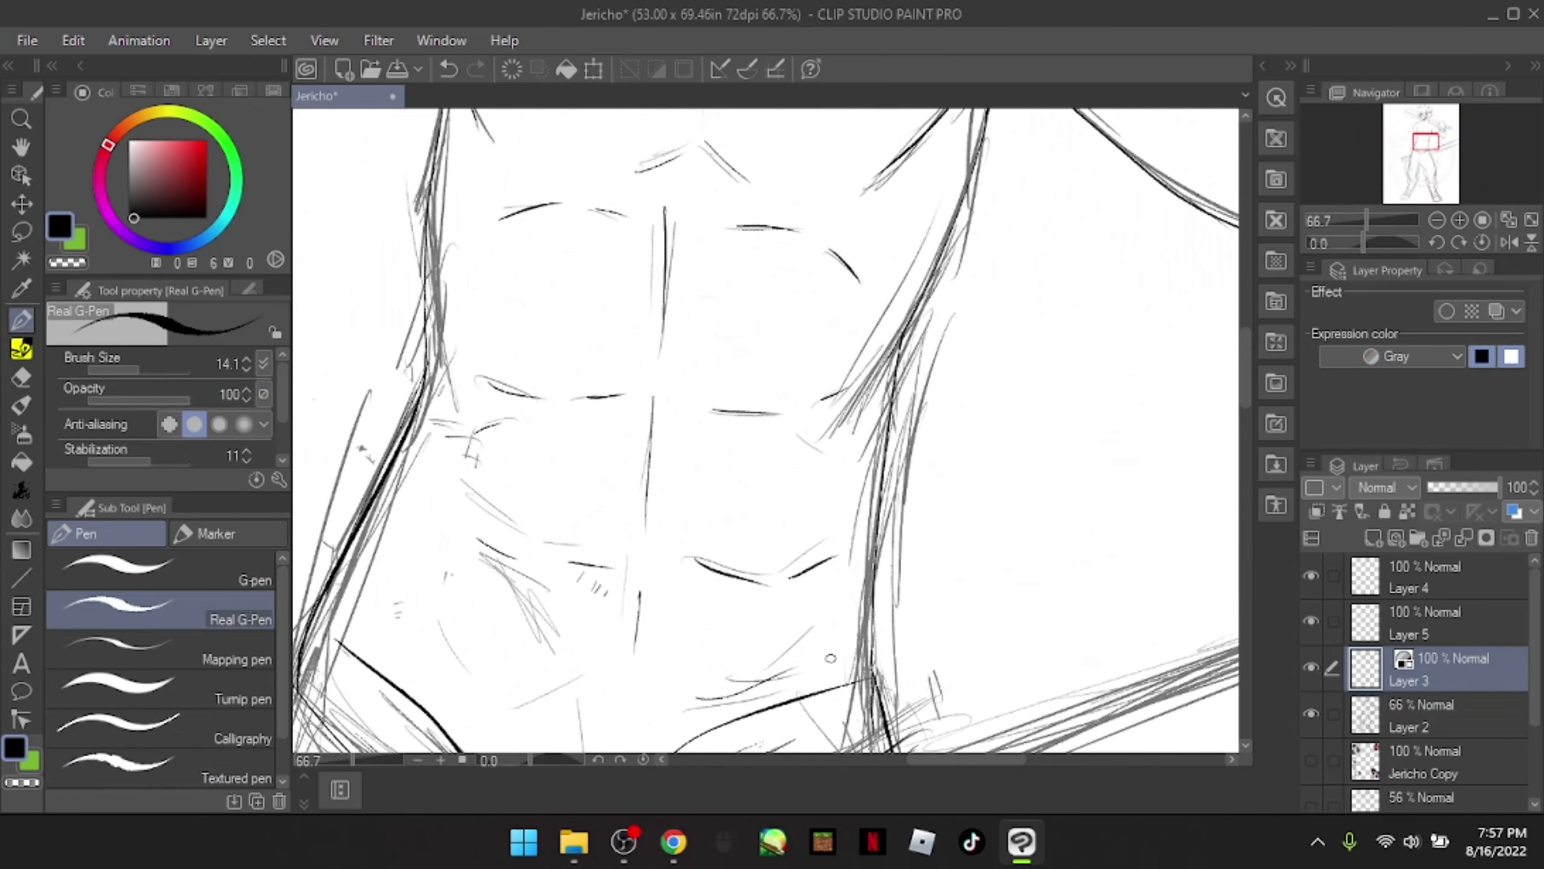
# Step: Ink the left foot over the sketch with overlapping rounded toe contours and a closed lower edge
pyautogui.scroll(-3, 717, 680)
pyautogui.hotkey('ctrl', '0')
pyautogui.scroll(4, 646, 452)
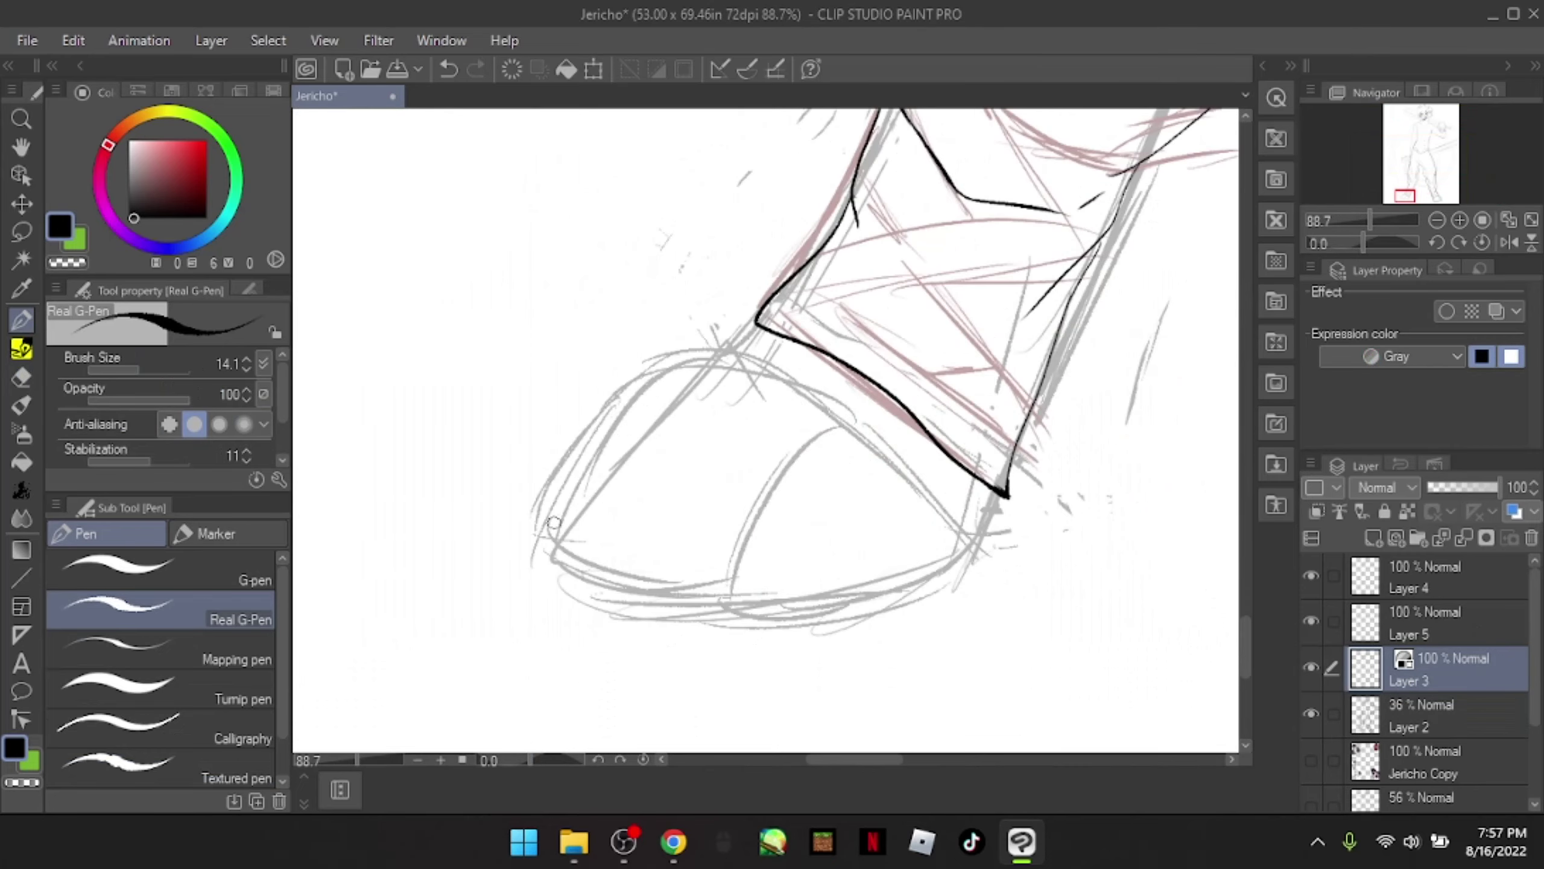
pyautogui.moveTo(562, 569); pyautogui.dragTo(815, 407)
pyautogui.moveTo(757, 608); pyautogui.dragTo(927, 475)
pyautogui.moveTo(540, 540); pyautogui.dragTo(739, 377)
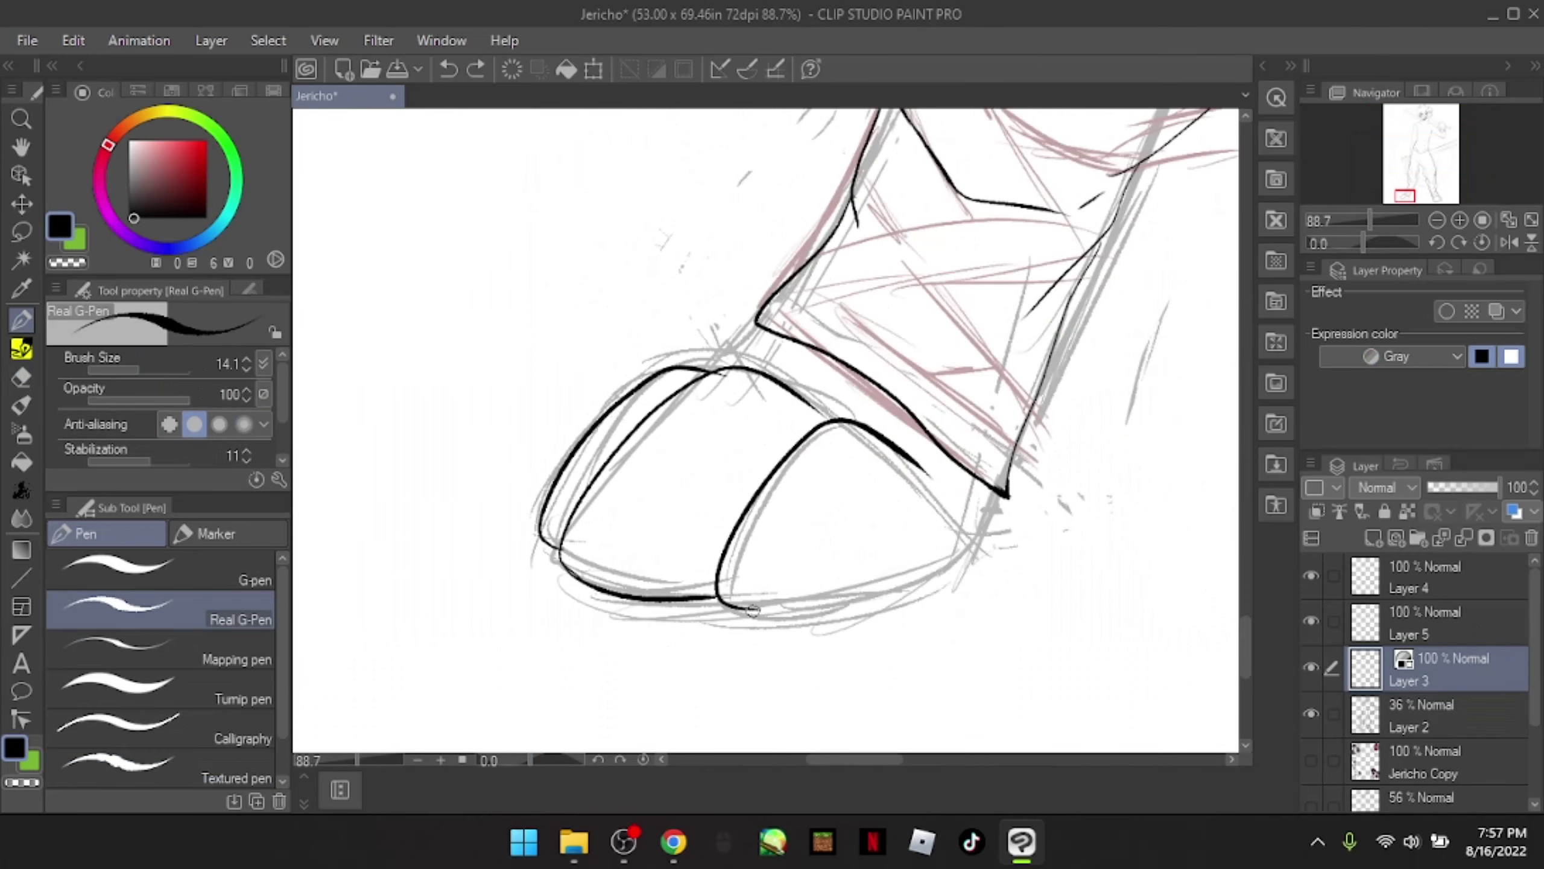
pyautogui.scroll(4, 726, 370)
pyautogui.scroll(-4, 726, 369)
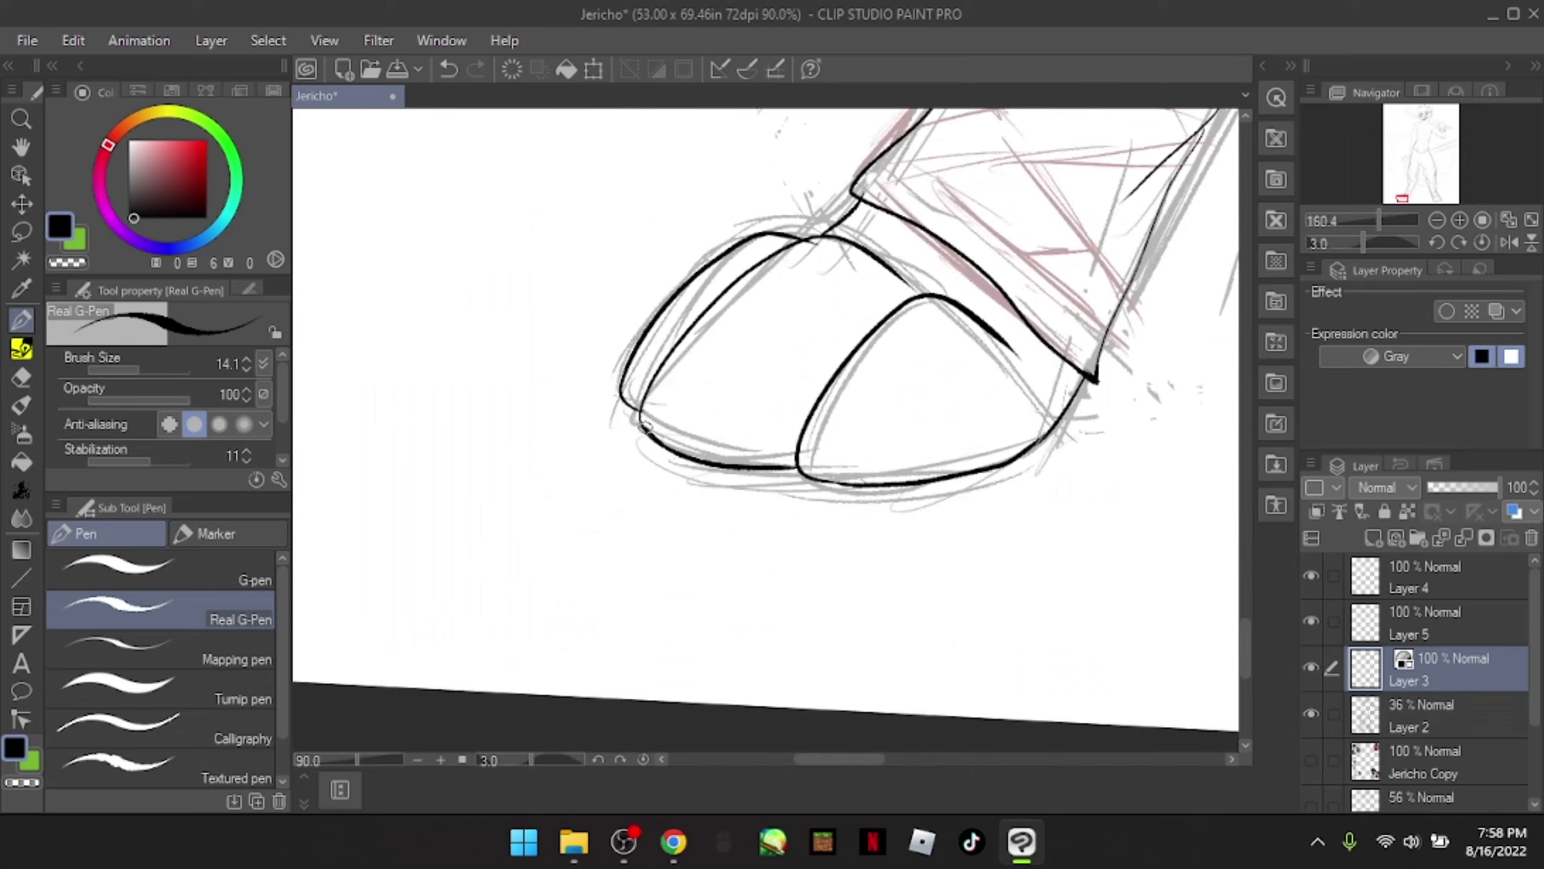
pyautogui.scroll(4, 726, 370)
pyautogui.scroll(-3, 939, 446)
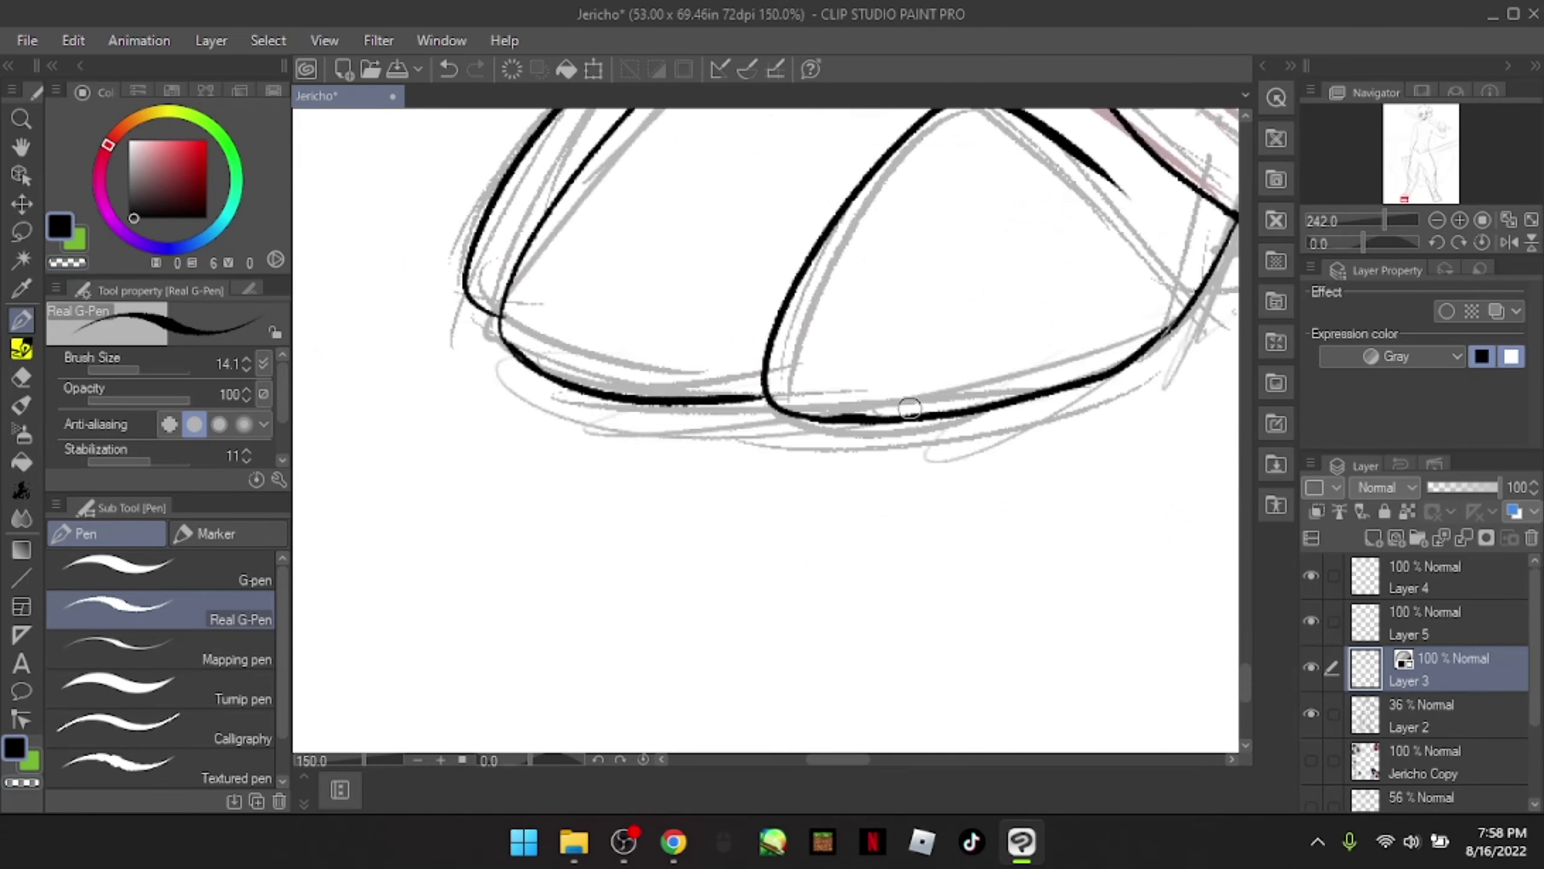
pyautogui.scroll(-3, 940, 446)
pyautogui.moveTo(709, 263); pyautogui.dragTo(947, 424)
pyautogui.hotkey('ctrl', 'z')
pyautogui.moveTo(851, 213); pyautogui.dragTo(938, 465)
pyautogui.moveTo(751, 328); pyautogui.dragTo(828, 448)
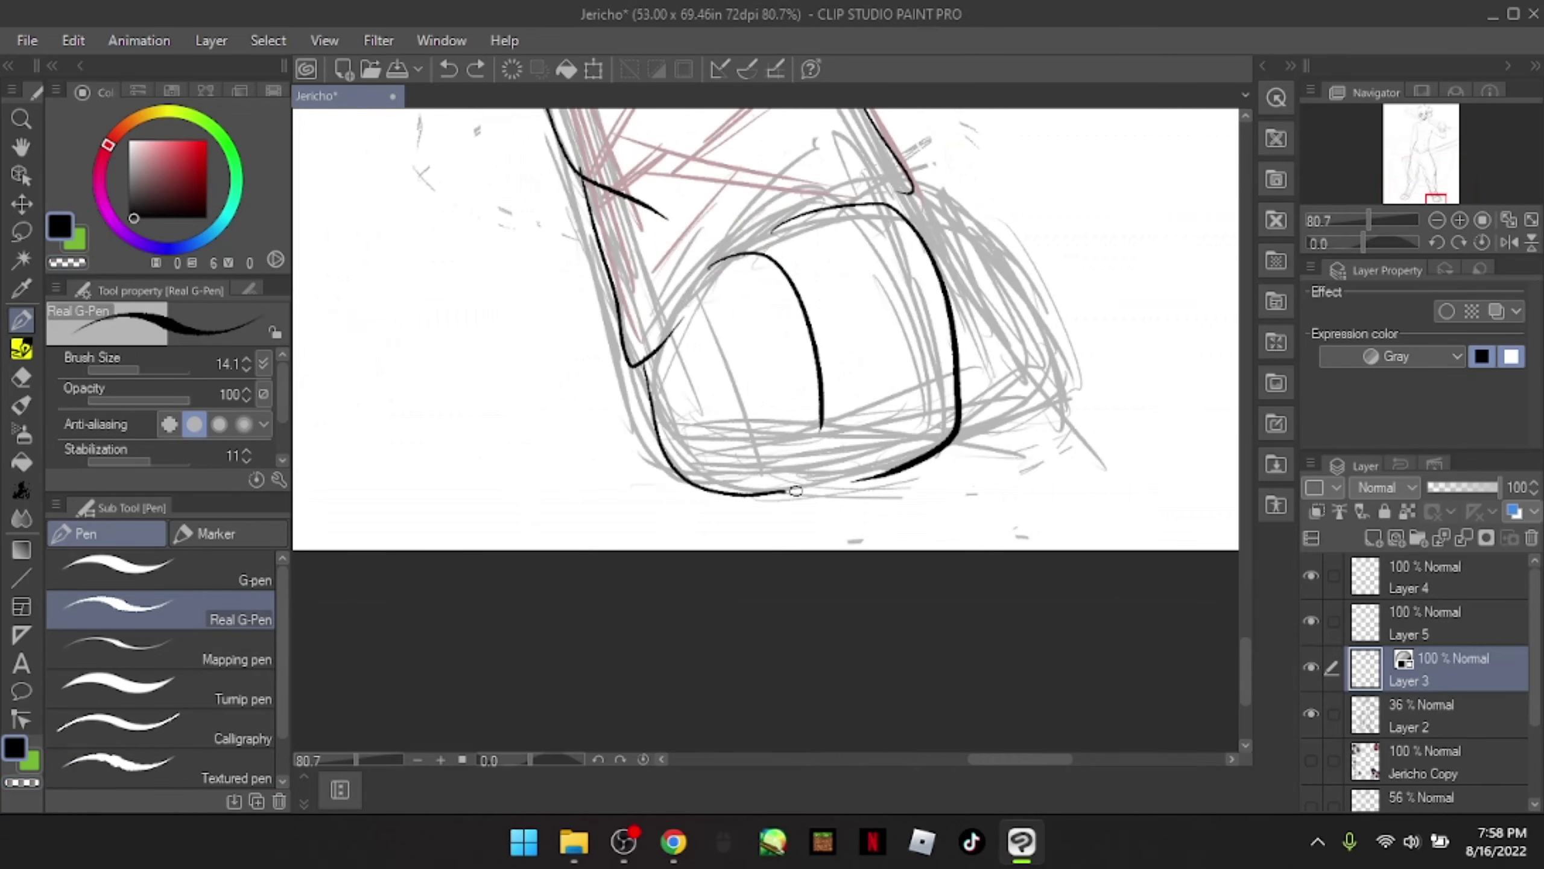
pyautogui.hotkey('ctrl', 'z')
pyautogui.hotkey('ctrl', 'z')
# Step: Ink the right foot's outline with a bumpy upper contour, rounded side toes and straight toe divider lines
pyautogui.moveTo(930, 217); pyautogui.dragTo(971, 387)
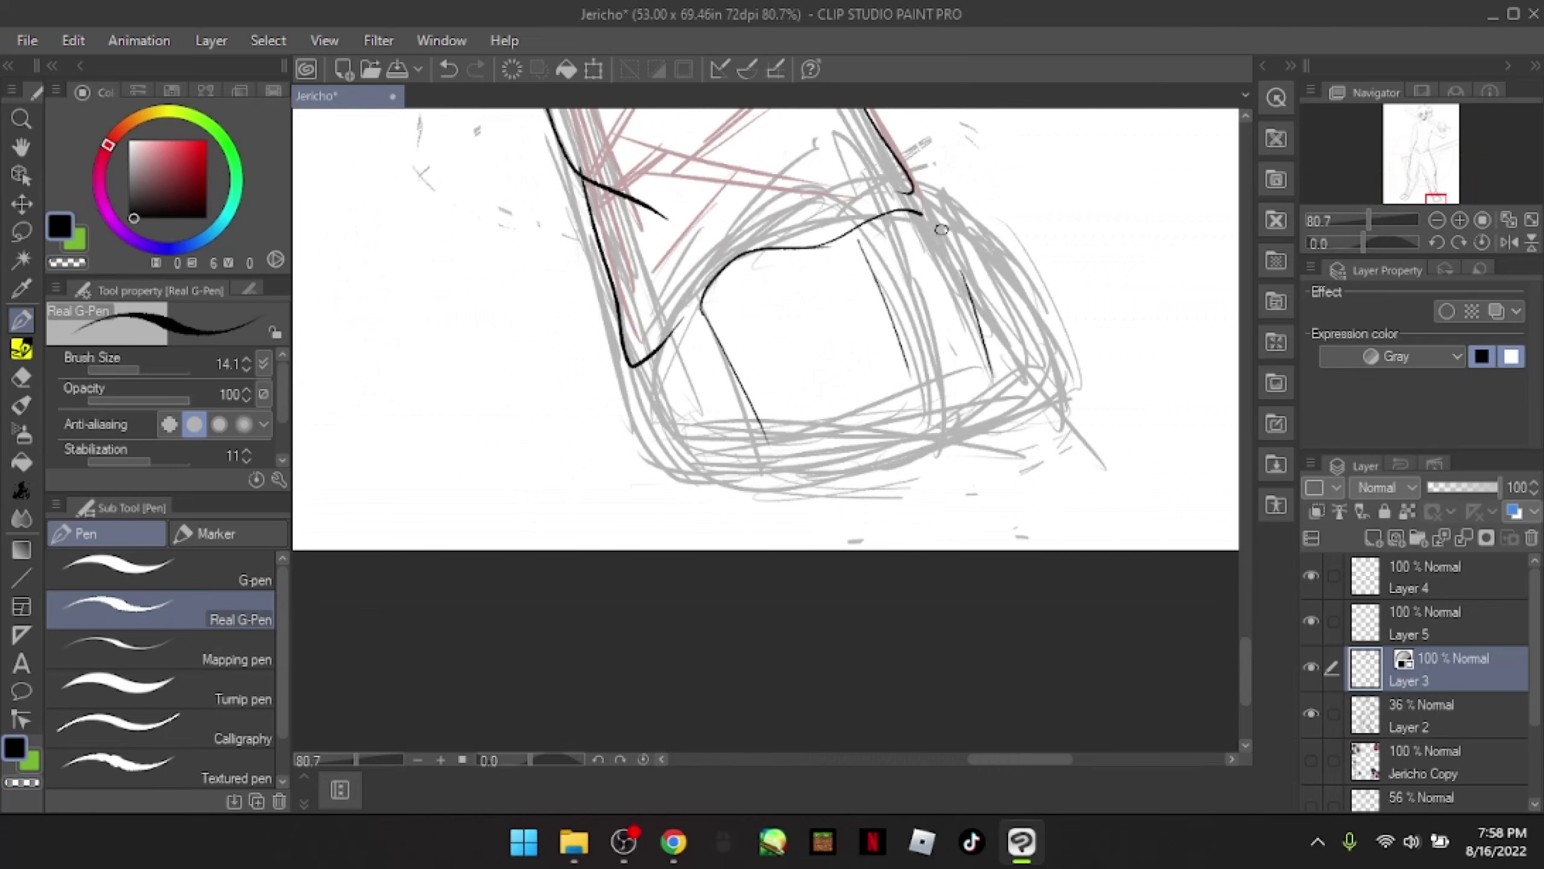
pyautogui.moveTo(818, 245); pyautogui.dragTo(1029, 428)
pyautogui.moveTo(699, 302); pyautogui.dragTo(665, 429)
pyautogui.scroll(-5, 1027, 426)
pyautogui.scroll(6, 642, 281)
# Step: Erase parts of the right foot's toe divider lines with the Snap eraser and redraw them as curved strokes
pyautogui.press('e')
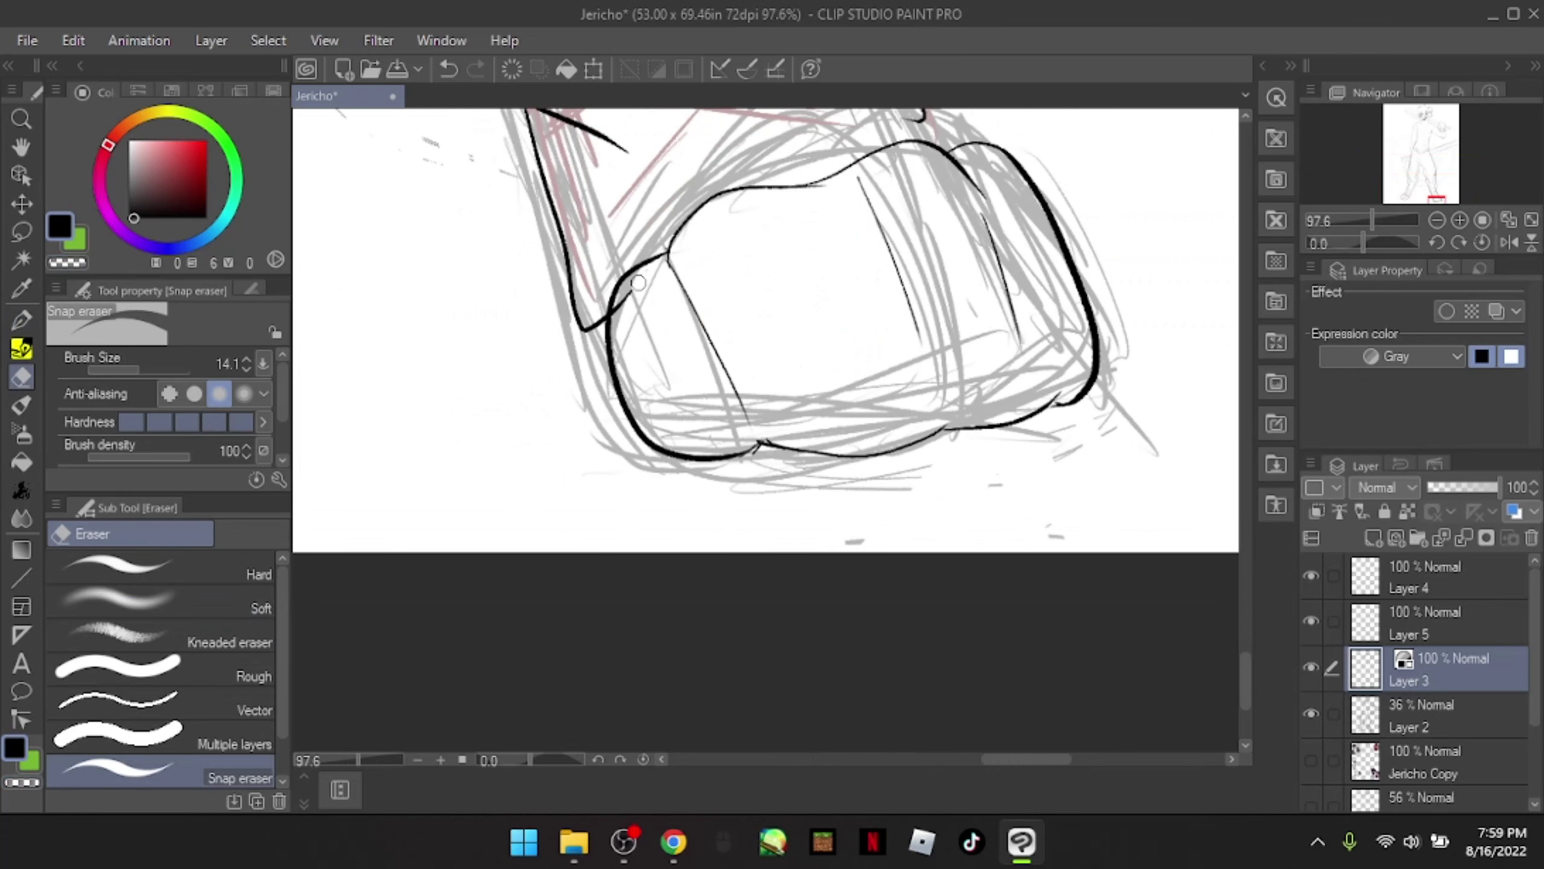
pyautogui.moveTo(702, 325); pyautogui.dragTo(669, 263)
pyautogui.press('p')
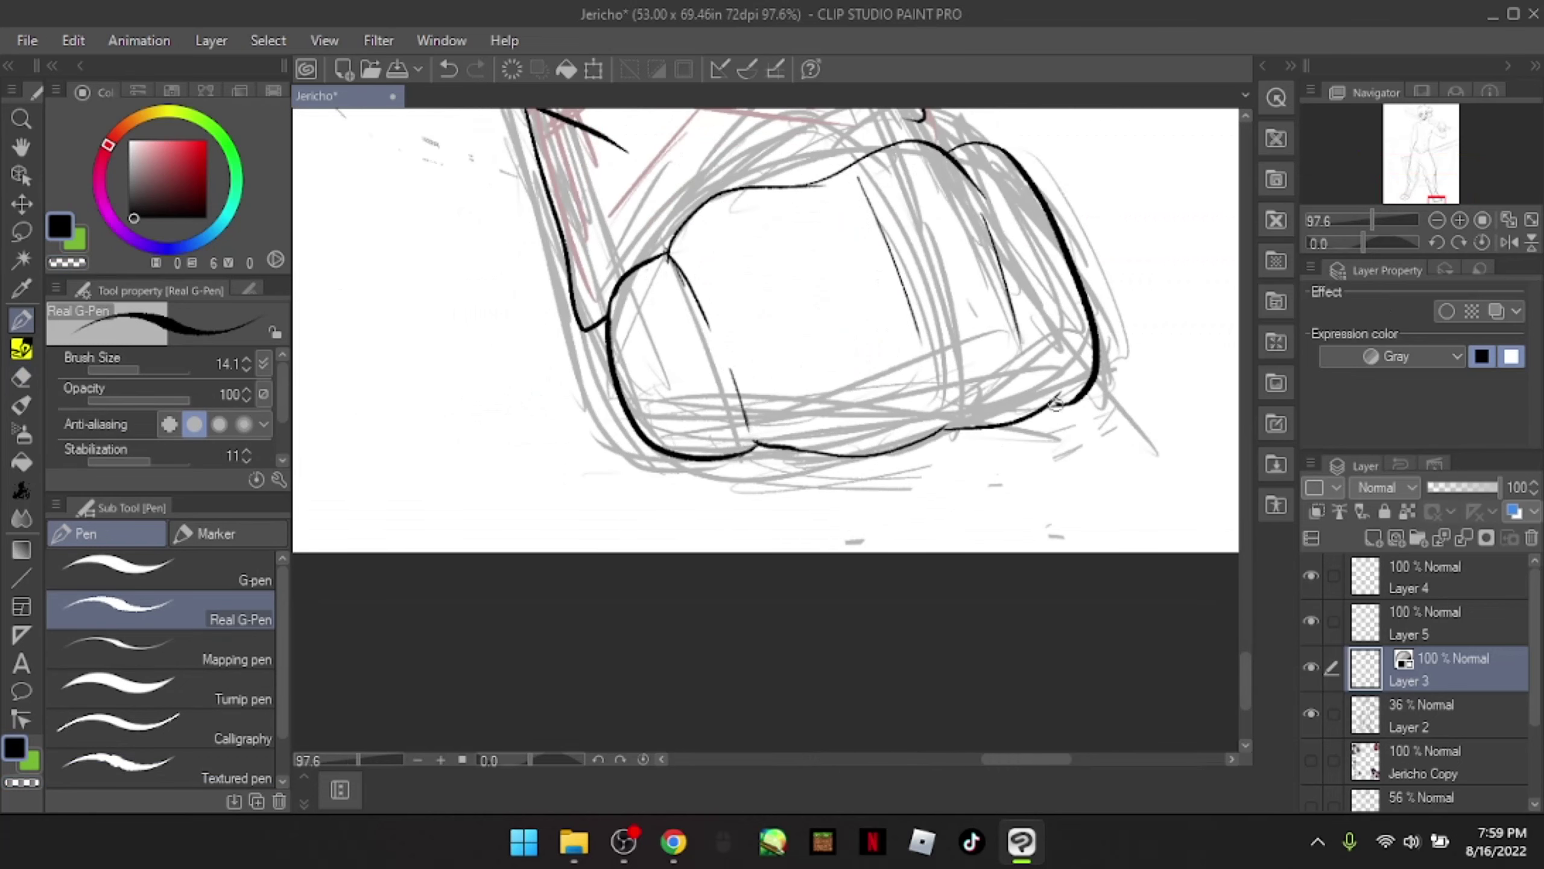
pyautogui.moveTo(1073, 401)
pyautogui.mouseDown()
pyautogui.moveTo(1040, 413)
pyautogui.moveTo(998, 286)
pyautogui.mouseUp()
pyautogui.press('e')
pyautogui.press('p')
pyautogui.moveTo(1027, 338); pyautogui.dragTo(1038, 407)
pyautogui.moveTo(942, 385); pyautogui.dragTo(946, 421)
pyautogui.scroll(-3, 766, 329)
pyautogui.scroll(2, 766, 329)
# Step: Clean up the right foot's sole edge and the lower ends of its toe lines by alternately erasing and inking
pyautogui.press('e')
pyautogui.moveTo(880, 368)
pyautogui.mouseDown()
pyautogui.moveTo(831, 240)
pyautogui.moveTo(857, 368)
pyautogui.mouseUp()
pyautogui.press('p')
pyautogui.moveTo(864, 447); pyautogui.dragTo(930, 444)
pyautogui.press('e')
pyautogui.press('p')
pyautogui.moveTo(736, 468)
pyautogui.mouseDown()
pyautogui.moveTo(875, 450)
pyautogui.moveTo(973, 371)
pyautogui.mouseUp()
pyautogui.press('e')
pyautogui.press('p')
pyautogui.moveTo(979, 438); pyautogui.dragTo(960, 365)
pyautogui.press('e')
pyautogui.press('p')
pyautogui.moveTo(909, 447)
pyautogui.mouseDown()
pyautogui.moveTo(985, 426)
pyautogui.moveTo(824, 468)
pyautogui.moveTo(915, 402)
pyautogui.moveTo(921, 365)
pyautogui.moveTo(916, 395)
pyautogui.mouseUp()
pyautogui.press('e')
pyautogui.press('p')
# Step: Erase and re-ink the right foot's upper contour and its joins with the ankle lines
pyautogui.scroll(3, 1186, 389)
pyautogui.press('e')
pyautogui.press('p')
pyautogui.press('e')
pyautogui.scroll(-1, 930, 386)
pyautogui.press('p')
pyautogui.press('e')
pyautogui.press('p')
pyautogui.moveTo(876, 243)
pyautogui.mouseDown()
pyautogui.moveTo(748, 128)
pyautogui.moveTo(581, 176)
pyautogui.moveTo(769, 146)
pyautogui.mouseUp()
pyautogui.press('e')
pyautogui.press('p')
pyautogui.scroll(1, 635, 256)
pyautogui.press('e')
pyautogui.press('p')
pyautogui.moveTo(581, 272); pyautogui.dragTo(694, 241)
pyautogui.scroll(-10, 669, 255)
pyautogui.scroll(8, 669, 256)
pyautogui.press('e')
pyautogui.press('p')
# Step: Lasso the inked right foot and rotate it slightly to align with the leg
pyautogui.press('m')
pyautogui.moveTo(395, 353)
pyautogui.mouseDown()
pyautogui.moveTo(852, 353)
pyautogui.moveTo(383, 377)
pyautogui.mouseUp()
pyautogui.click(73, 40)
pyautogui.click(517, 571)
pyautogui.moveTo(875, 316); pyautogui.dragTo(882, 351)
pyautogui.scroll(-4, 882, 351)
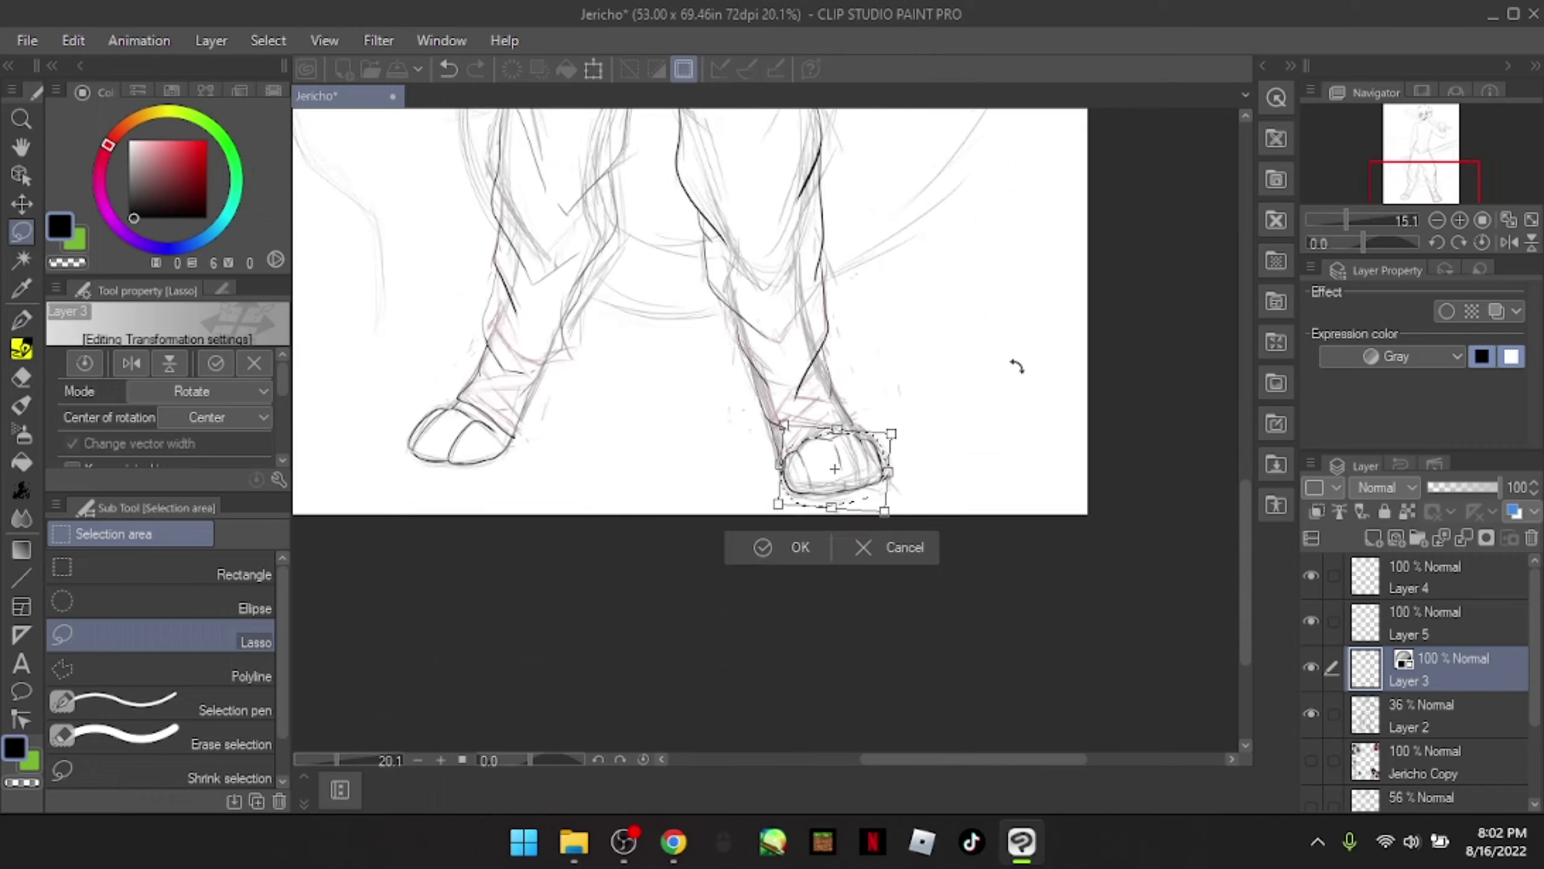
pyautogui.press('Return')
# Step: Draw a narrow elongated oval between the toe lines on the front of the right foot
pyautogui.press('p')
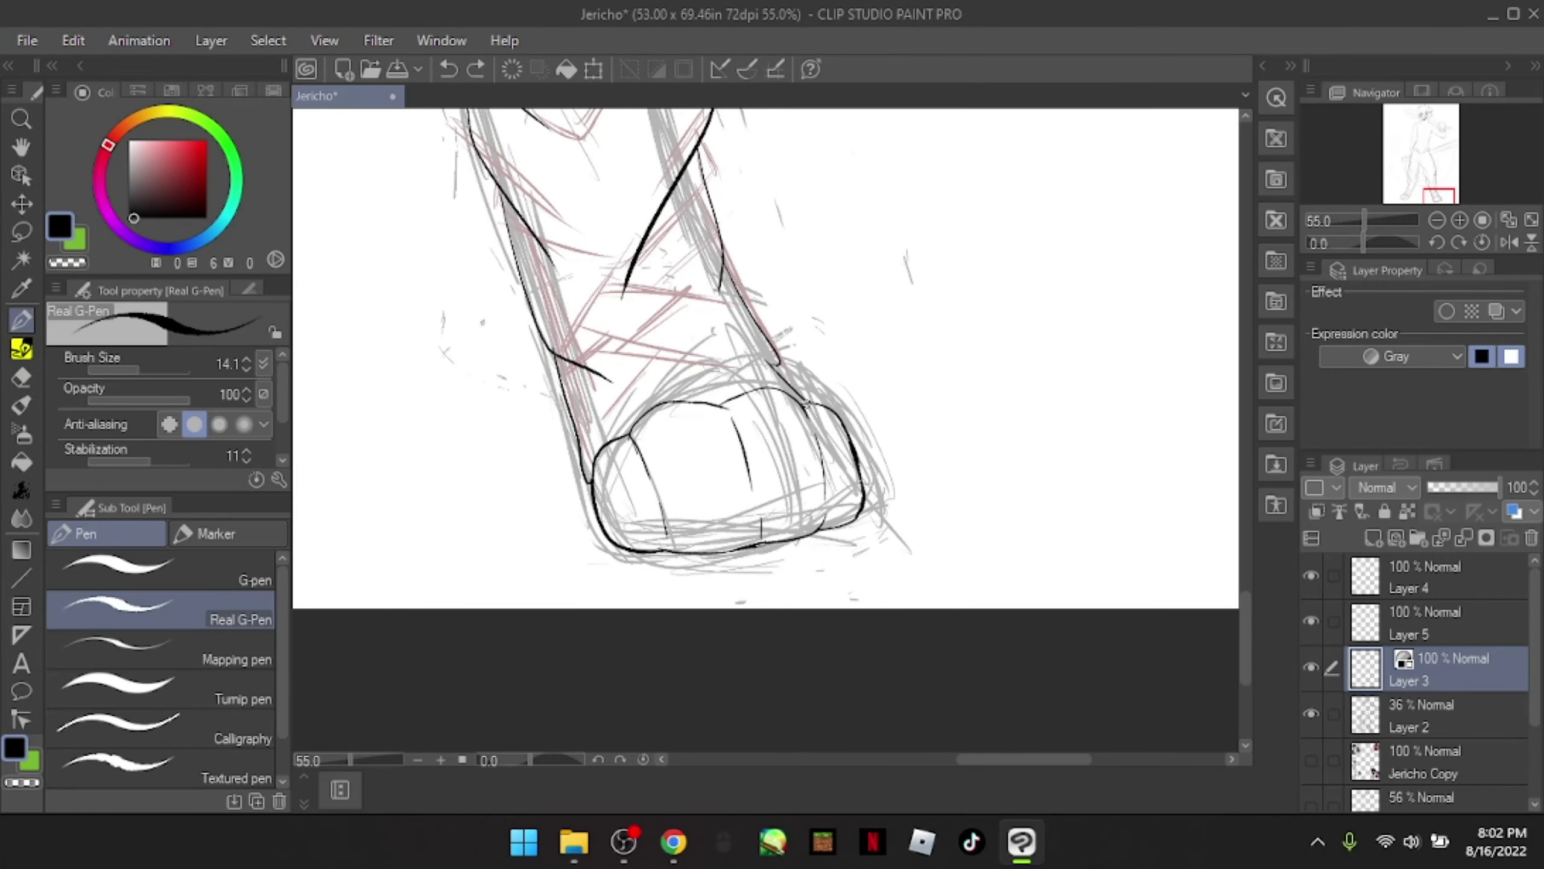
pyautogui.scroll(-2, 840, 578)
pyautogui.scroll(6, 840, 578)
pyautogui.moveTo(875, 179); pyautogui.dragTo(858, 216)
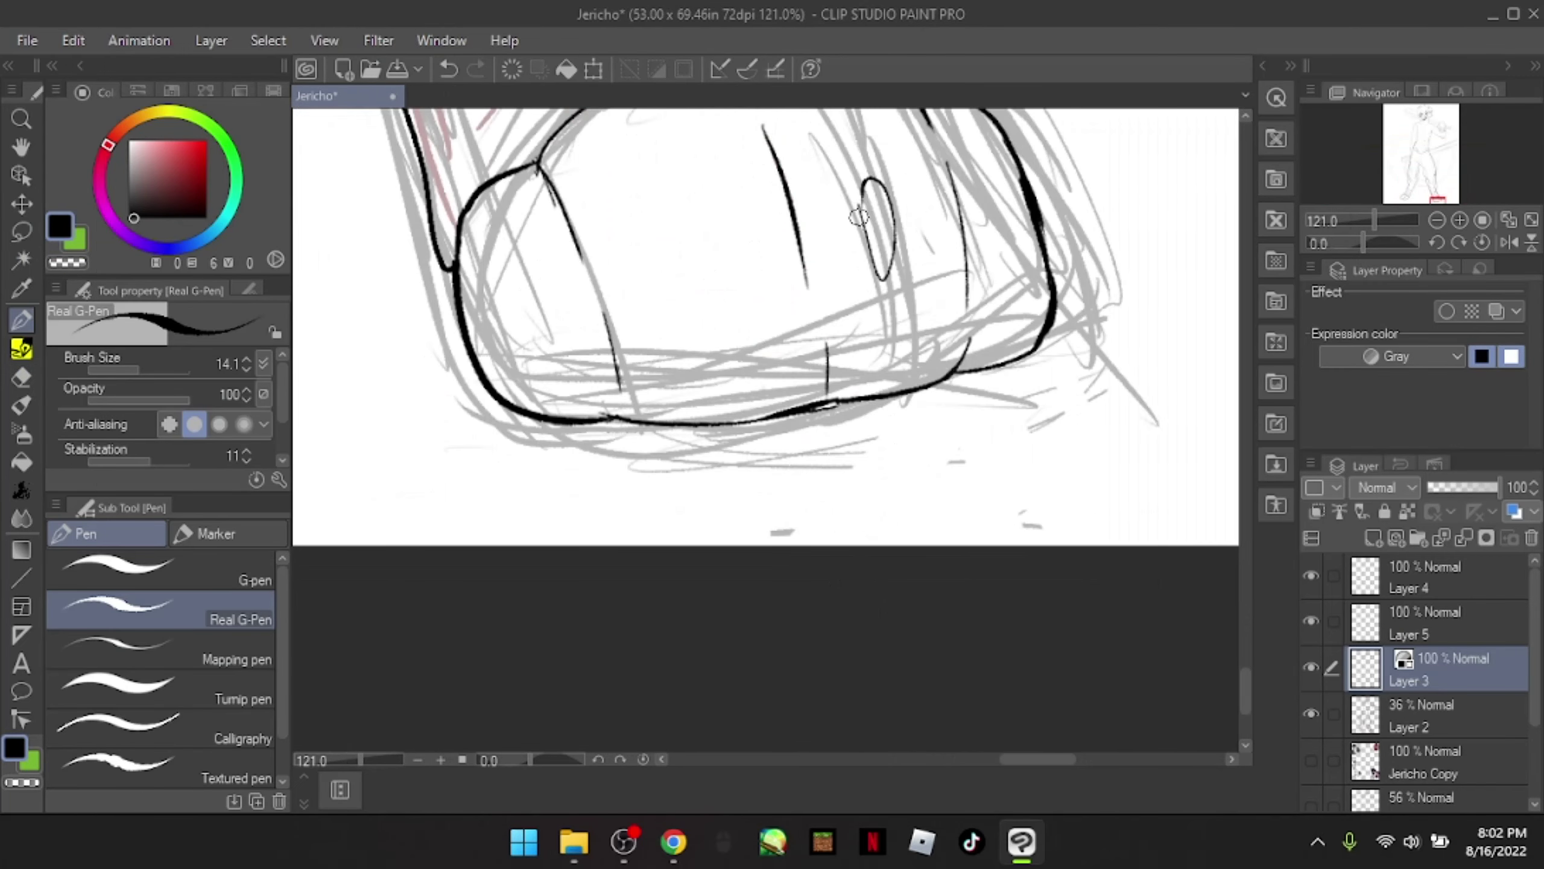
# Step: Add small rounded bumps to the left foot's toe contours and erase the overlapping lines with transparent color
pyautogui.scroll(-2, 517, 465)
pyautogui.scroll(3, 517, 465)
pyautogui.moveTo(751, 344); pyautogui.dragTo(696, 419)
pyautogui.moveTo(455, 332); pyautogui.dragTo(481, 279)
pyautogui.press('c')
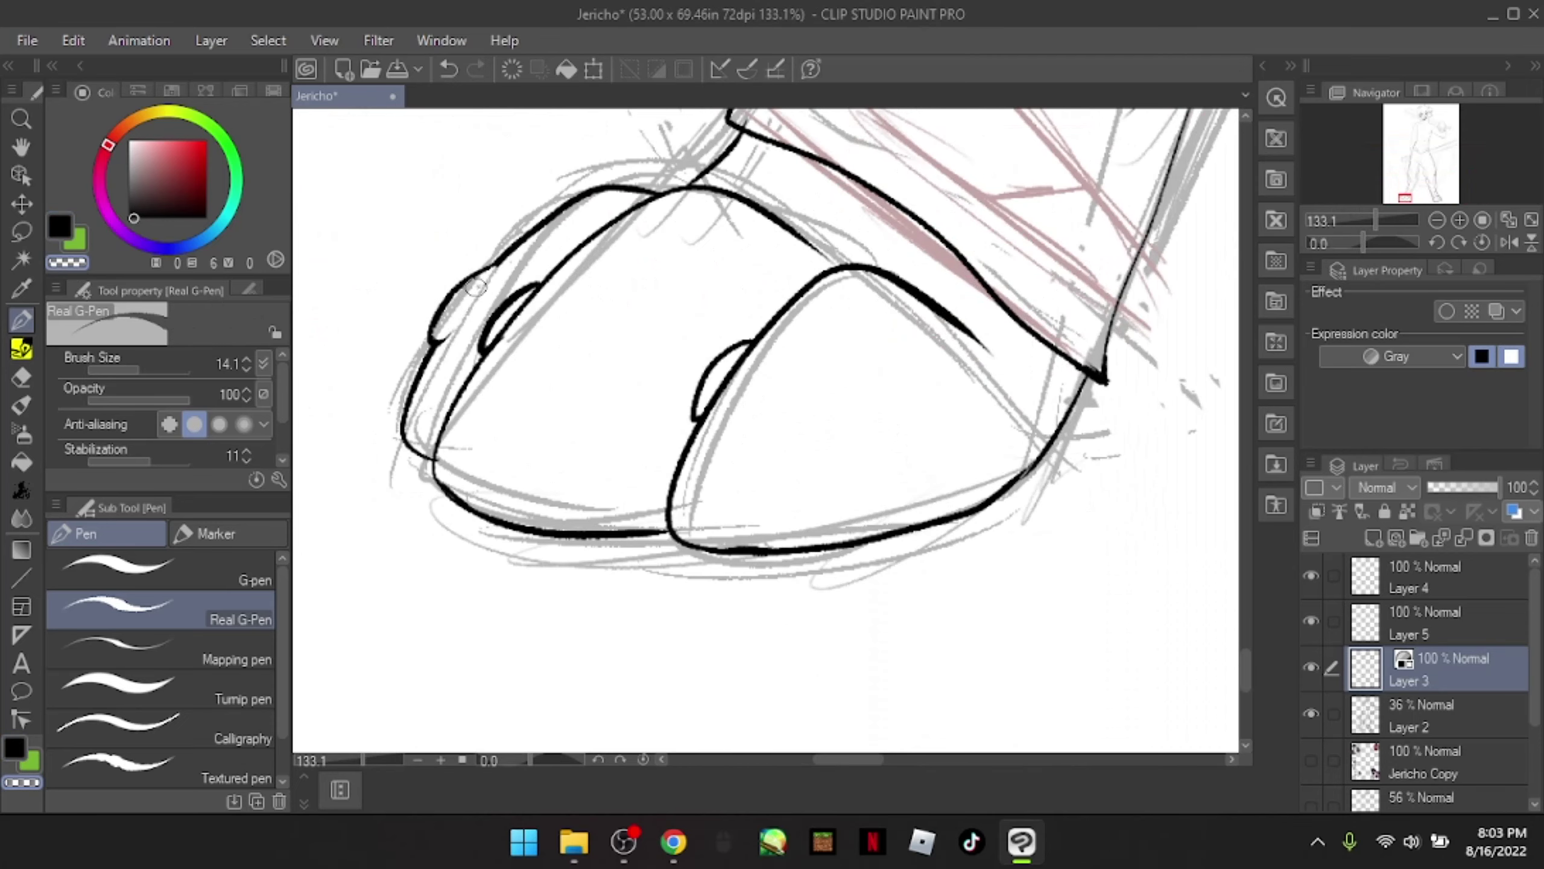
pyautogui.press('c')
pyautogui.moveTo(754, 365); pyautogui.dragTo(690, 420)
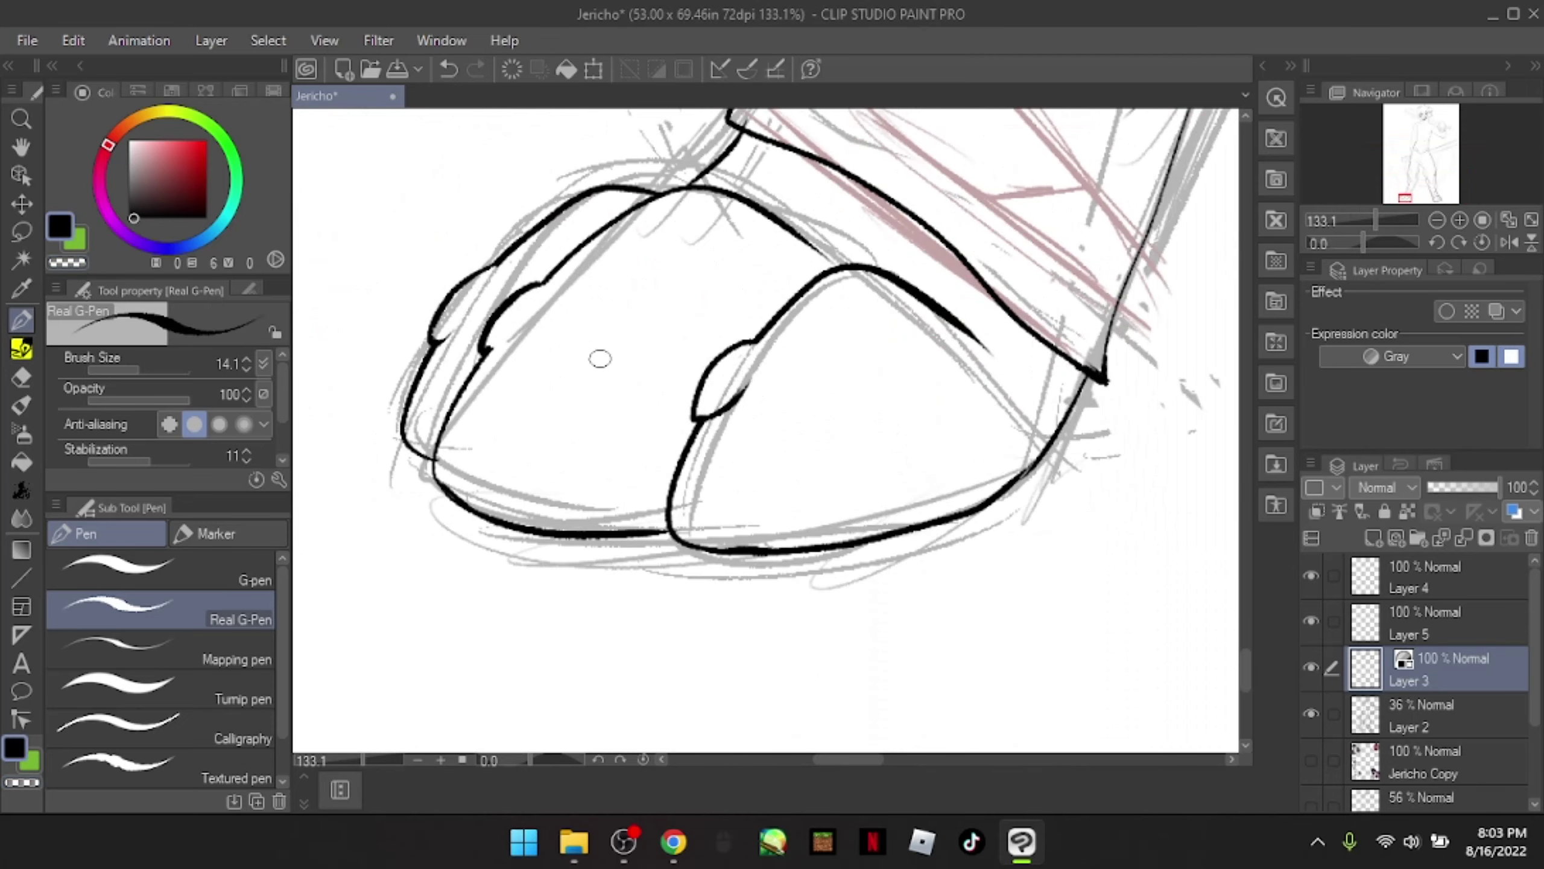
# Step: Clean up and ink the joins between the waistband and both outer hips, and draw the navel below the abs
pyautogui.scroll(-3, 729, 395)
pyautogui.scroll(3, 921, 382)
pyautogui.hotkey('ctrl', 'z')
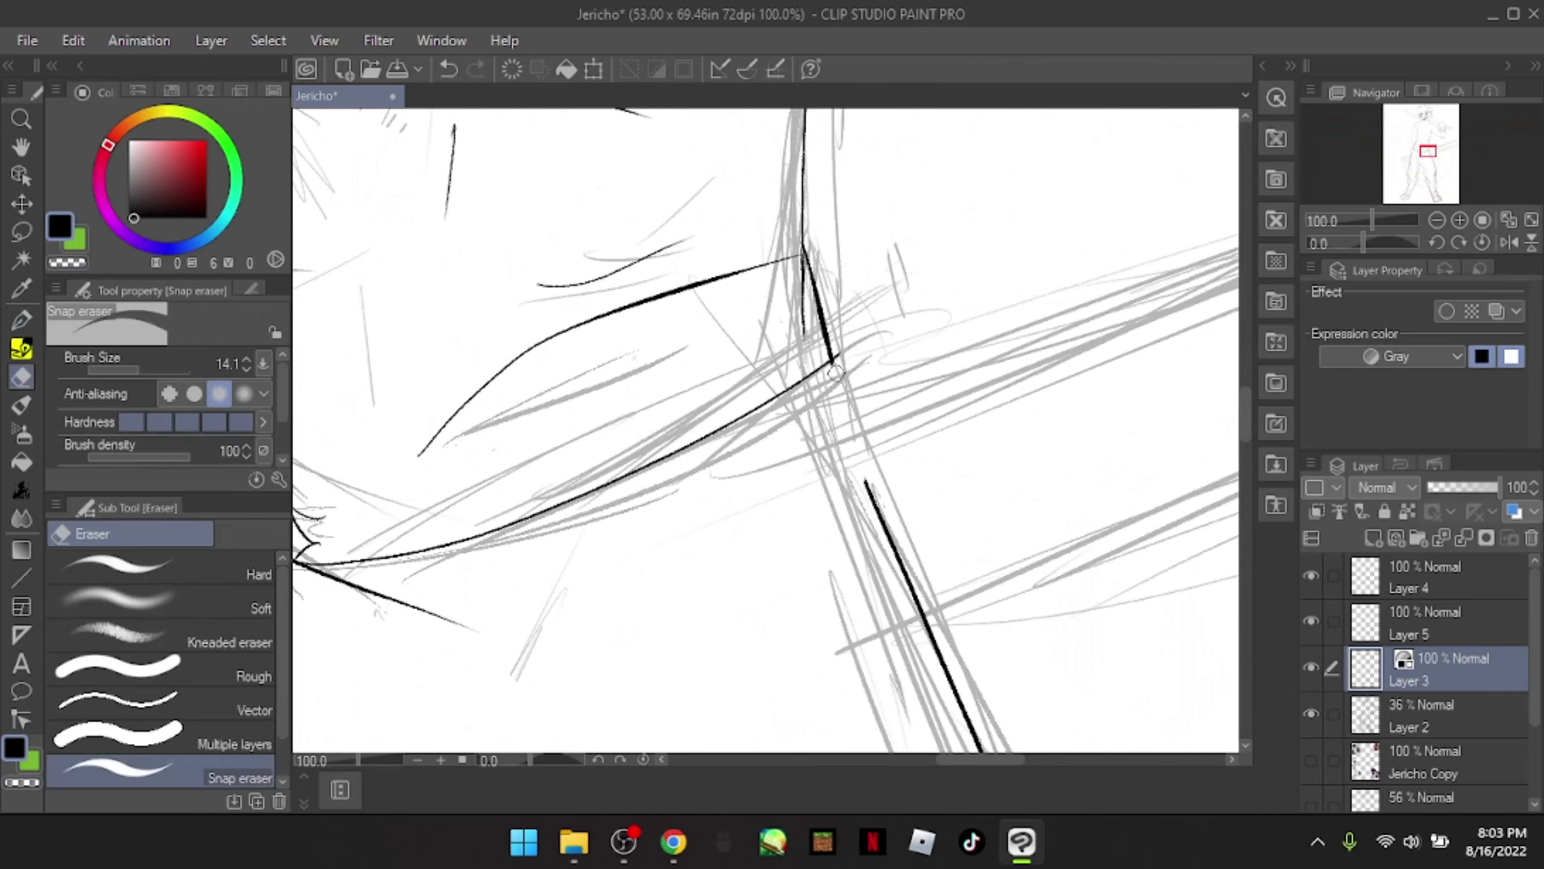
pyautogui.moveTo(843, 358); pyautogui.dragTo(871, 538)
pyautogui.scroll(3, 640, 407)
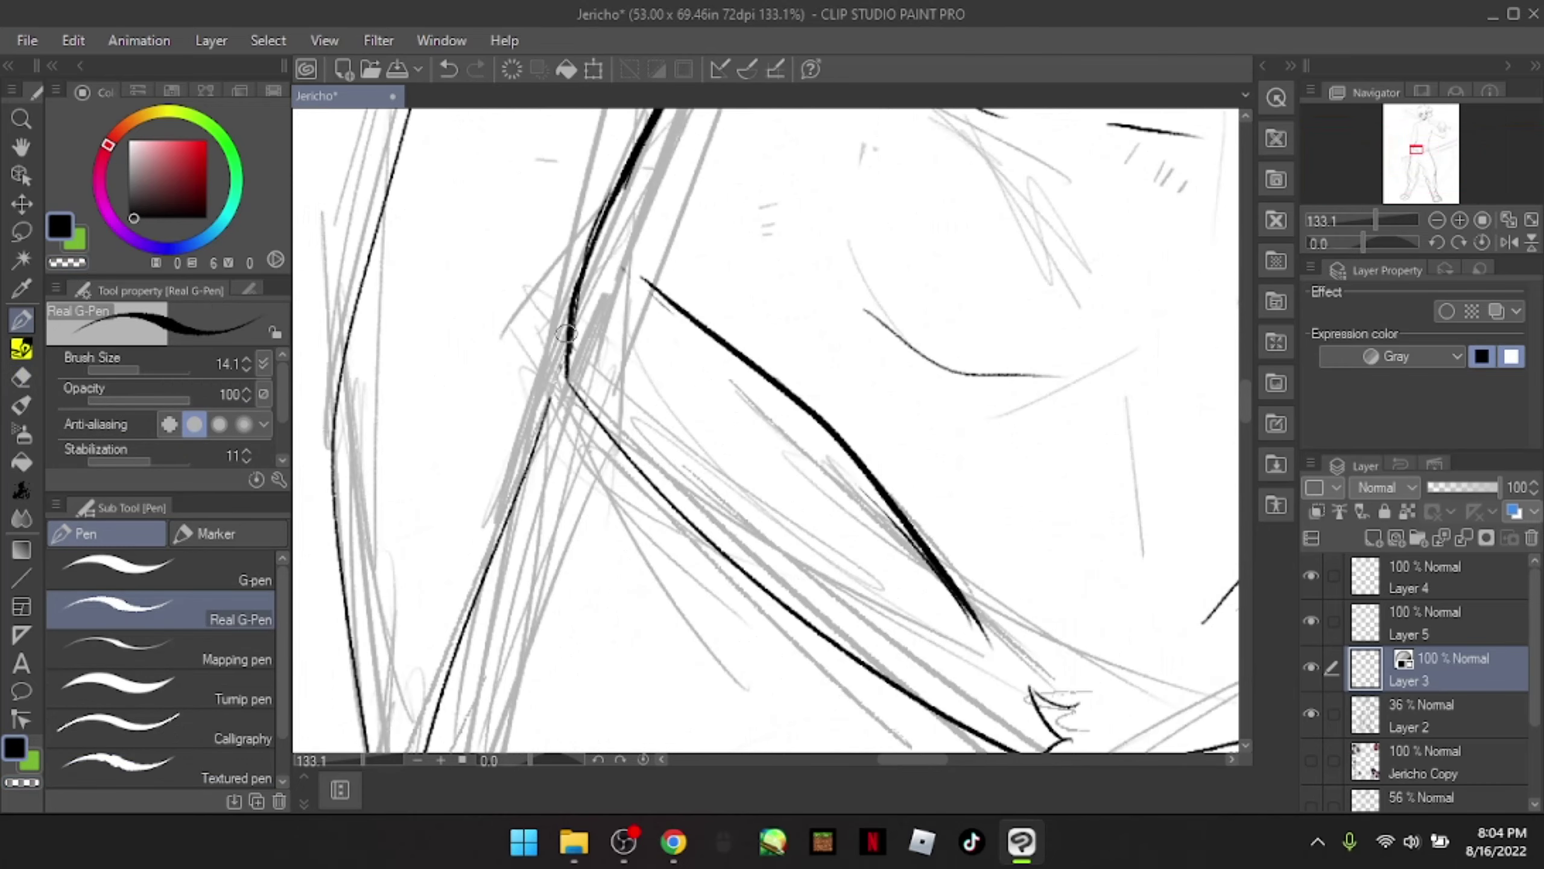
pyautogui.moveTo(559, 344); pyautogui.dragTo(541, 420)
pyautogui.scroll(-3, 572, 341)
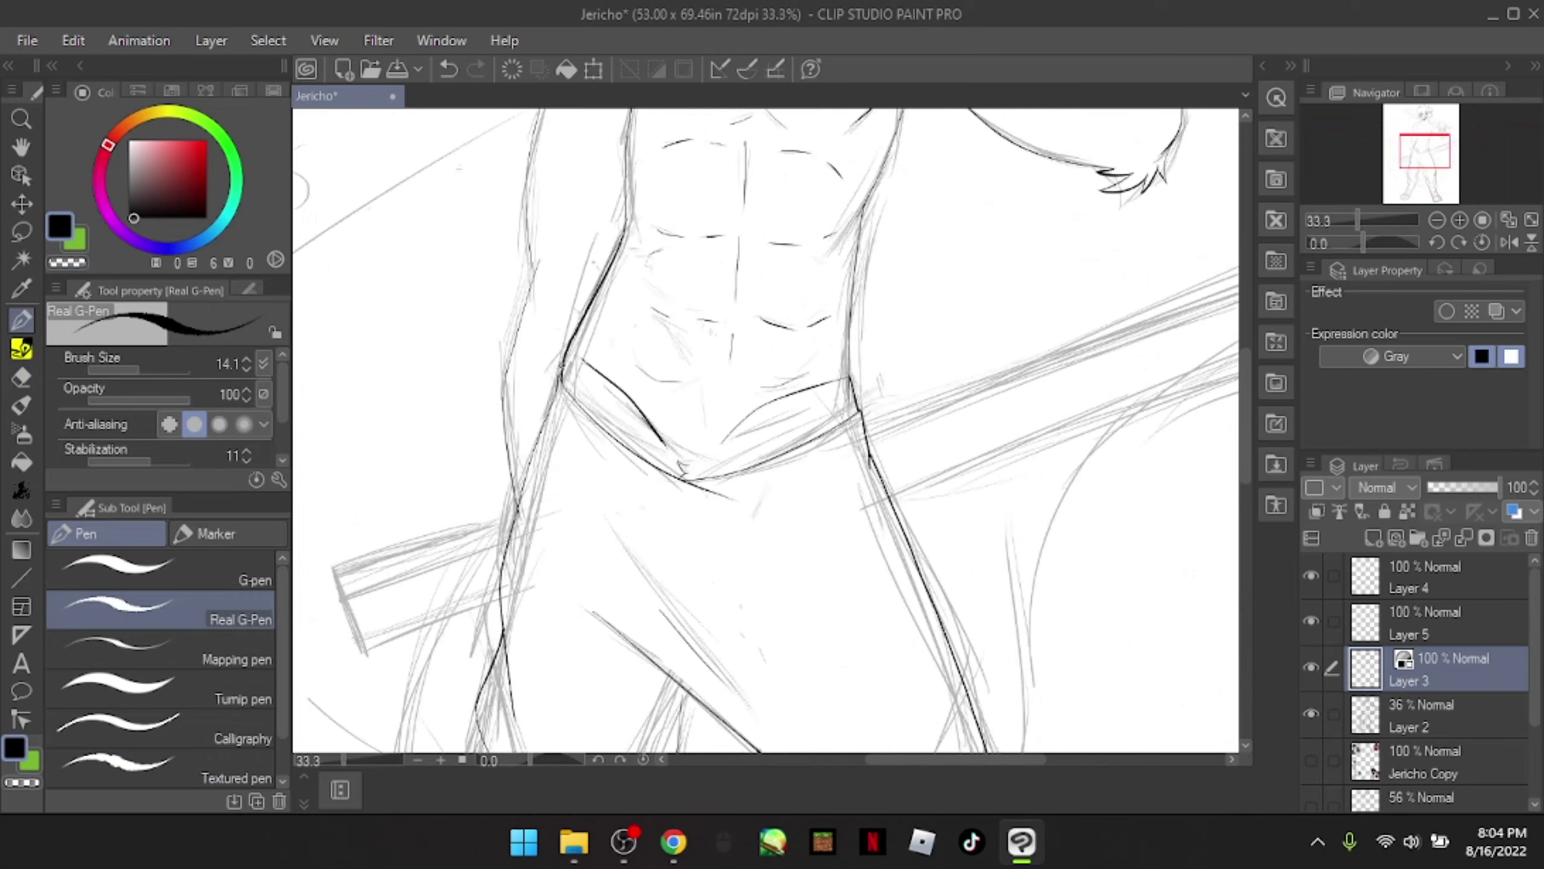
pyautogui.moveTo(674, 368); pyautogui.dragTo(660, 446)
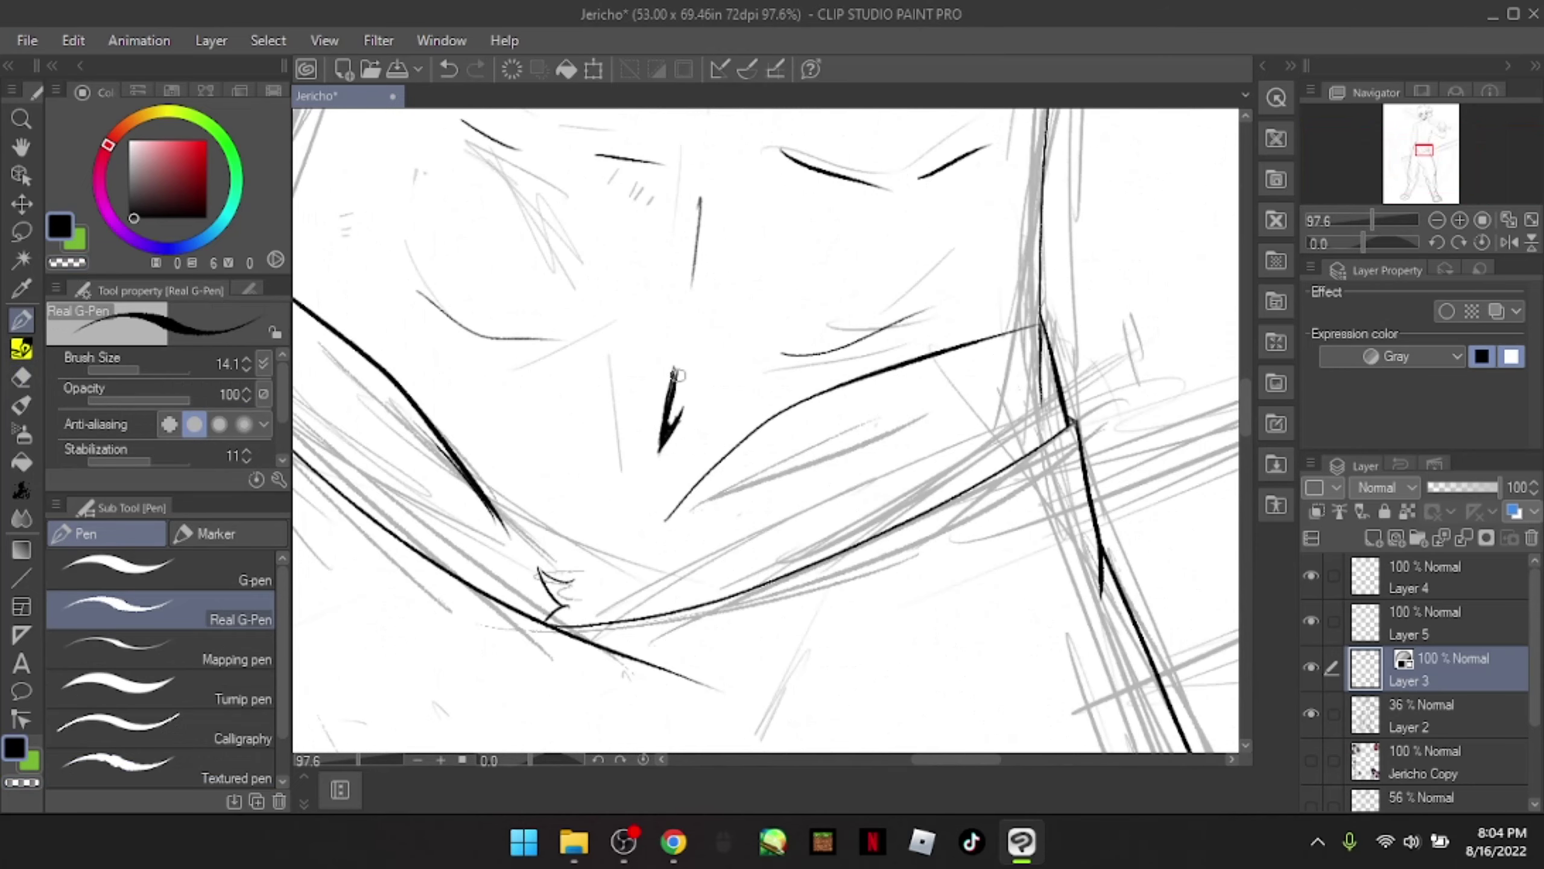
pyautogui.scroll(-5, 677, 374)
# Step: Lasso the abdominal muscle lines on the torso and transform the selection
pyautogui.press('m')
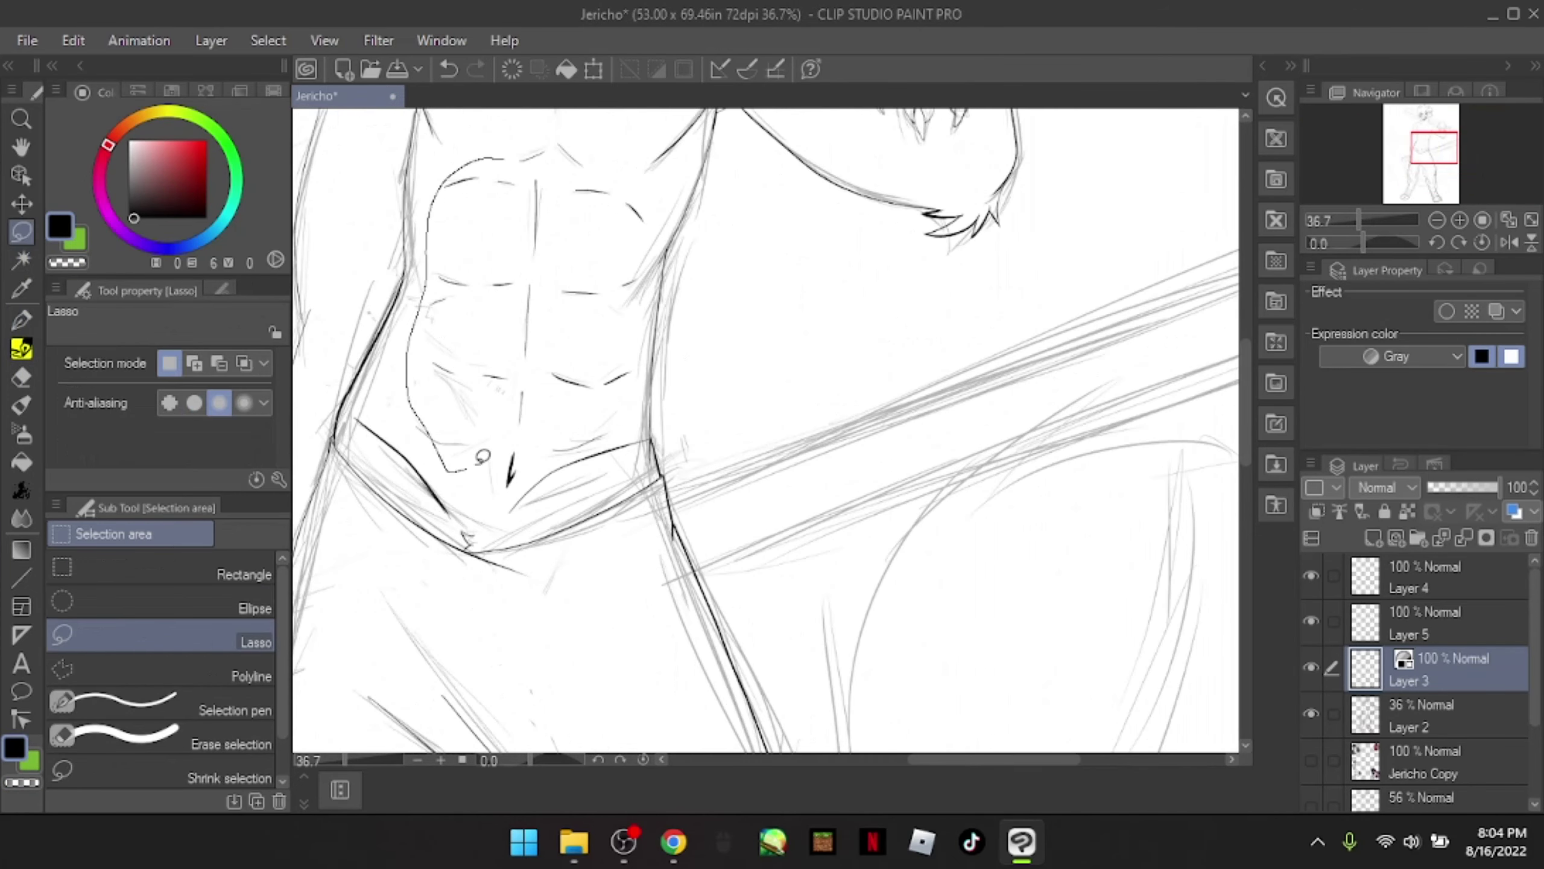
pyautogui.moveTo(547, 163); pyautogui.dragTo(543, 161)
pyautogui.press('k')
pyautogui.click(73, 41)
pyautogui.moveTo(173, 551)
pyautogui.click(526, 266)
pyautogui.press('Return')
pyautogui.scroll(-2, 593, 321)
pyautogui.scroll(2, 731, 355)
pyautogui.scroll(-2, 730, 355)
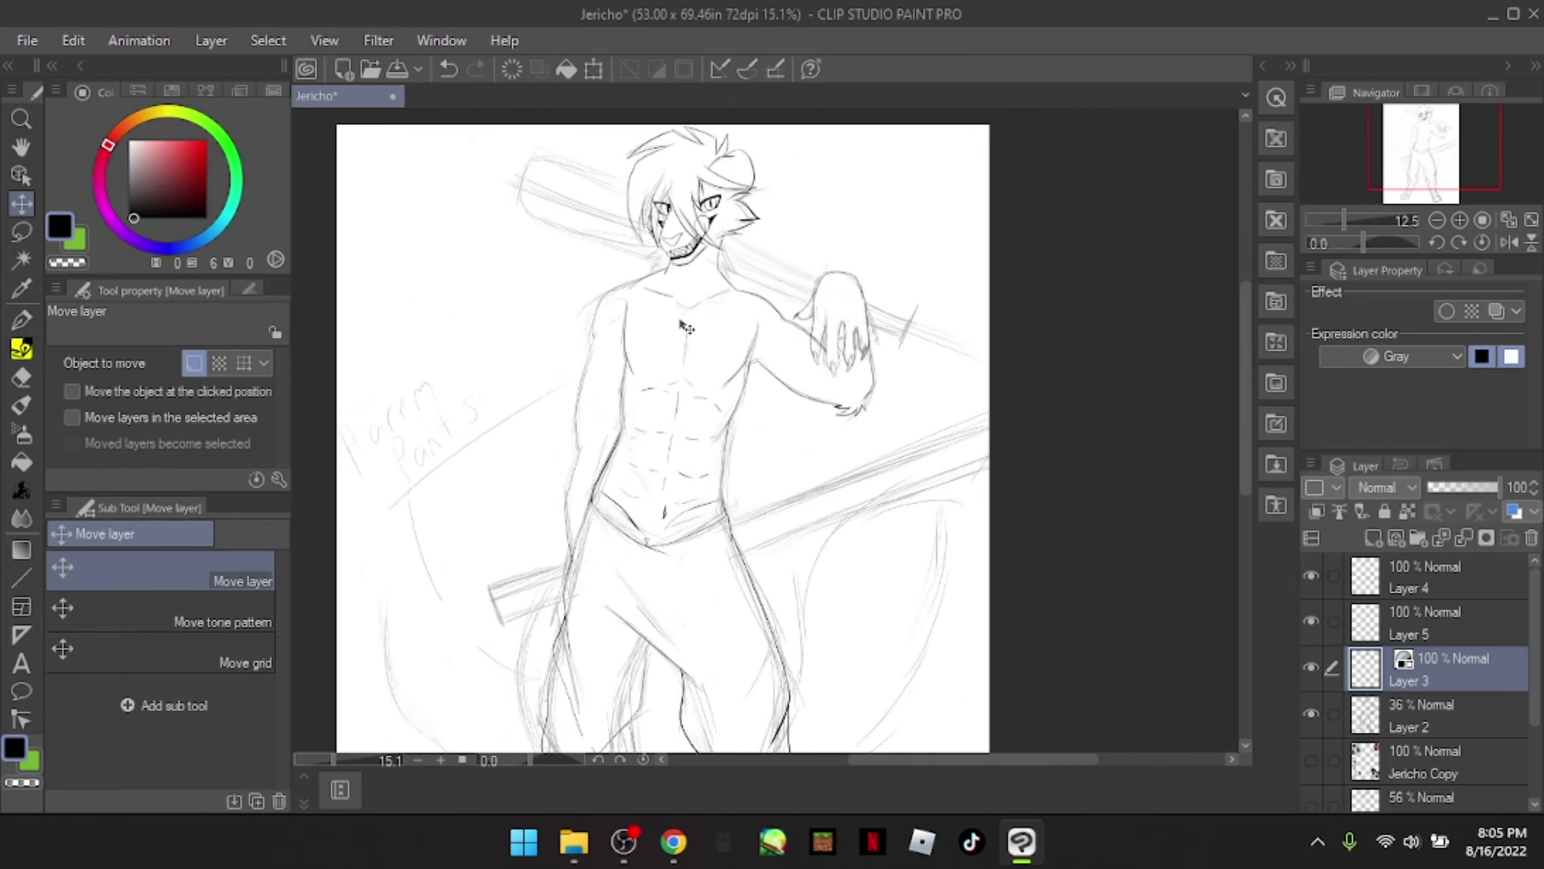
# Step: Undo the last three strokes and ink pointed fur tufts on both sides of the neck below the jaw
pyautogui.scroll(5, 731, 355)
pyautogui.press('p')
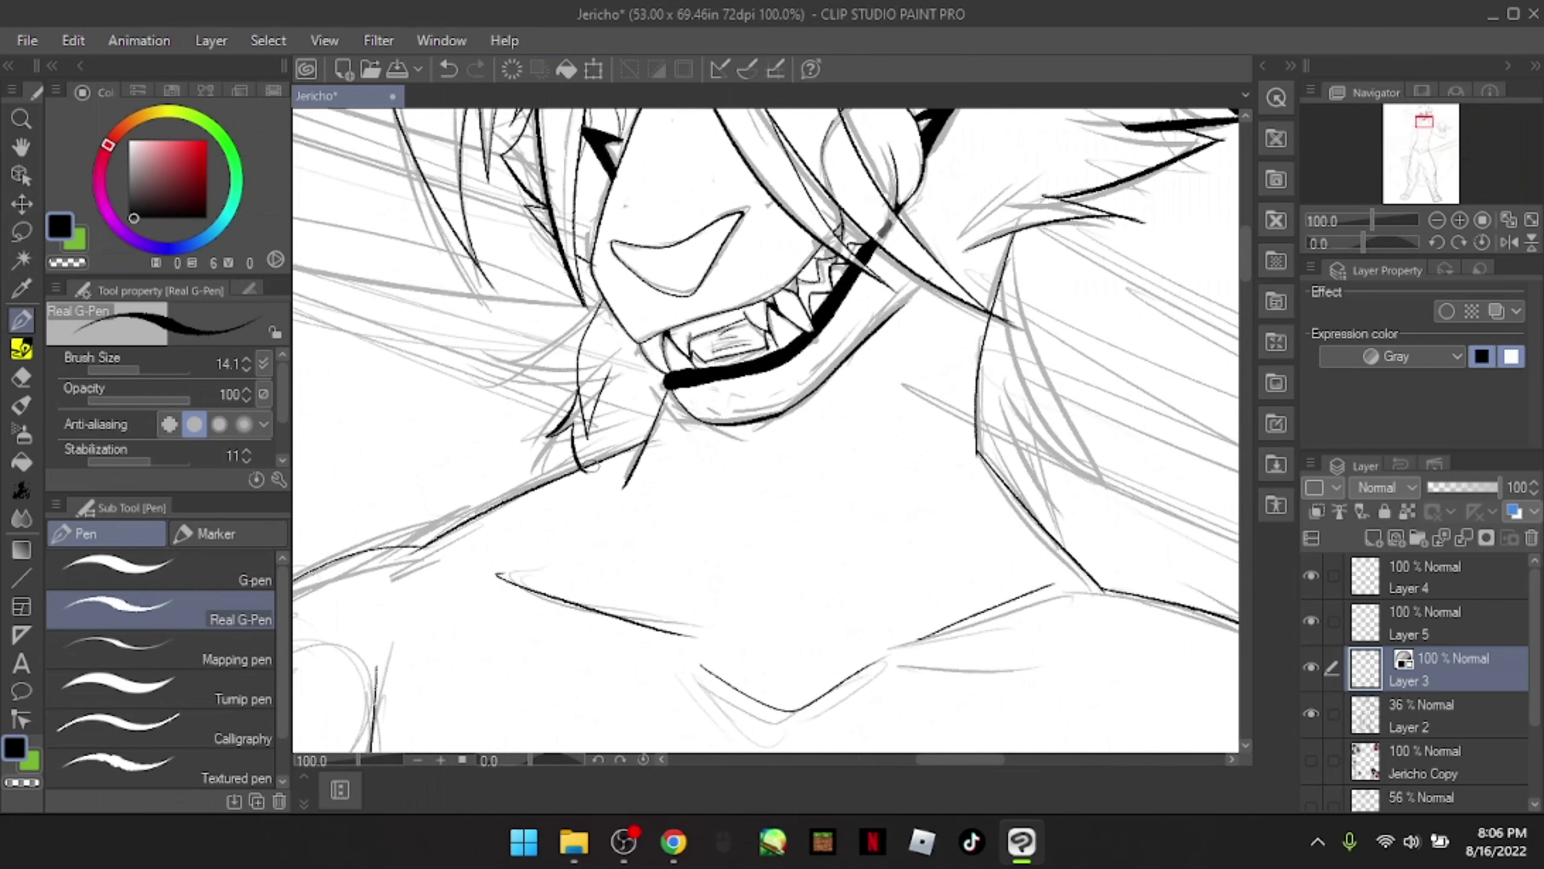
pyautogui.hotkey('ctrl', 'z')
pyautogui.hotkey('ctrl', 'z')
pyautogui.hotkey('ctrl', 'z')
pyautogui.moveTo(618, 365); pyautogui.dragTo(620, 394)
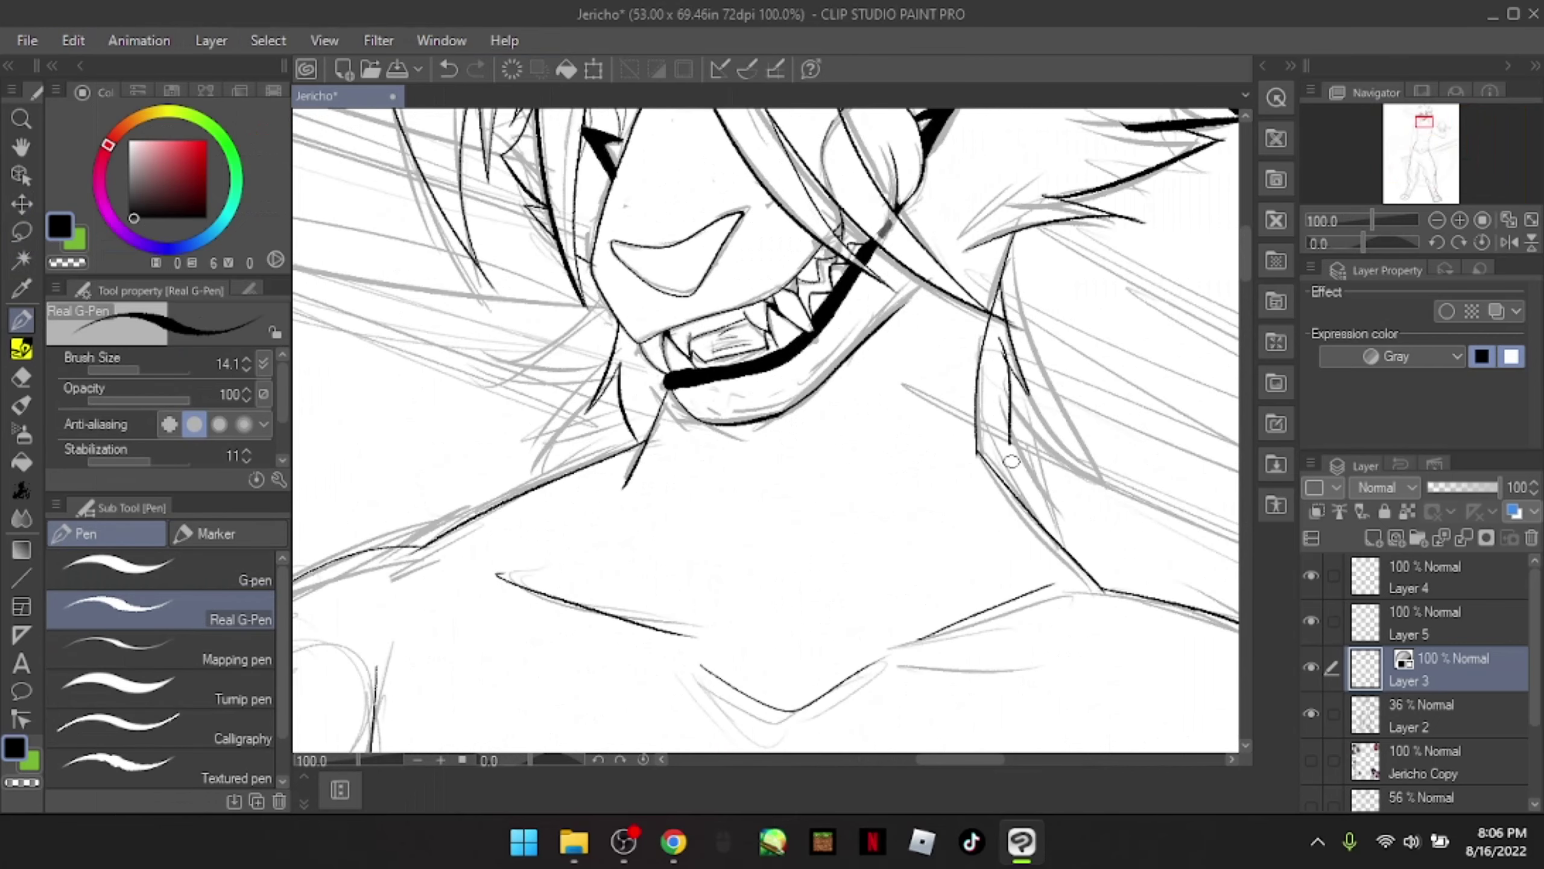
pyautogui.moveTo(1002, 357); pyautogui.dragTo(984, 469)
# Step: Erase the lines around the left eye's outer corner and redraw the hair strand falling across it
pyautogui.scroll(4, 1175, 342)
pyautogui.scroll(-5, 705, 433)
pyautogui.scroll(3, 510, 311)
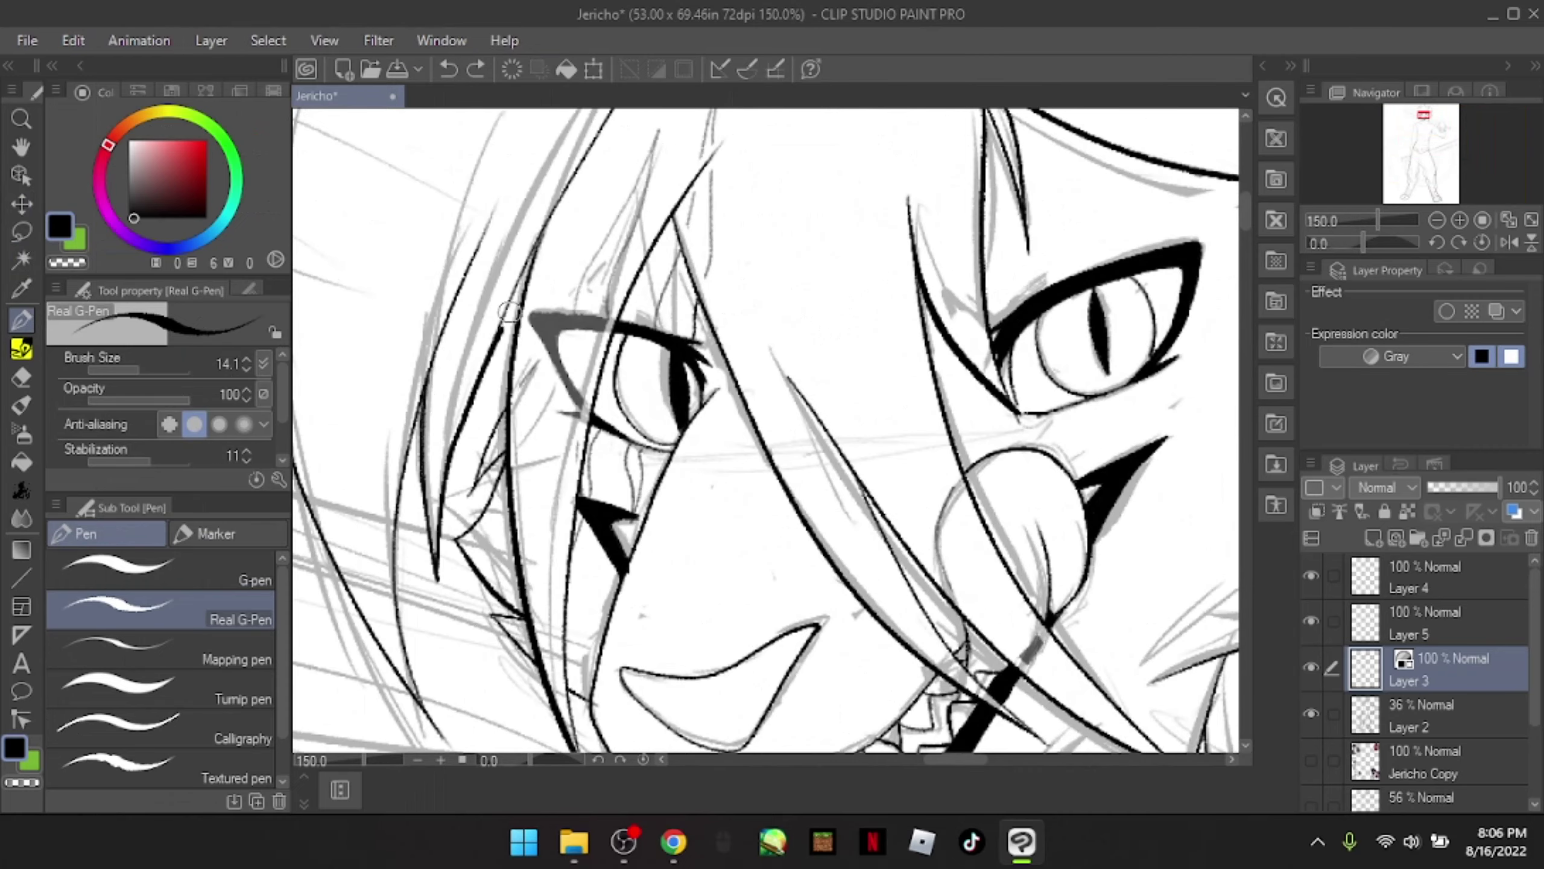
pyautogui.scroll(-3, 497, 331)
pyautogui.scroll(4, 608, 274)
pyautogui.press('e')
pyautogui.moveTo(614, 240); pyautogui.dragTo(535, 328)
pyautogui.press('p')
pyautogui.moveTo(669, 137); pyautogui.dragTo(577, 487)
pyautogui.hotkey('ctrl', 'z')
pyautogui.moveTo(653, 192); pyautogui.dragTo(608, 378)
pyautogui.scroll(-6, 633, 304)
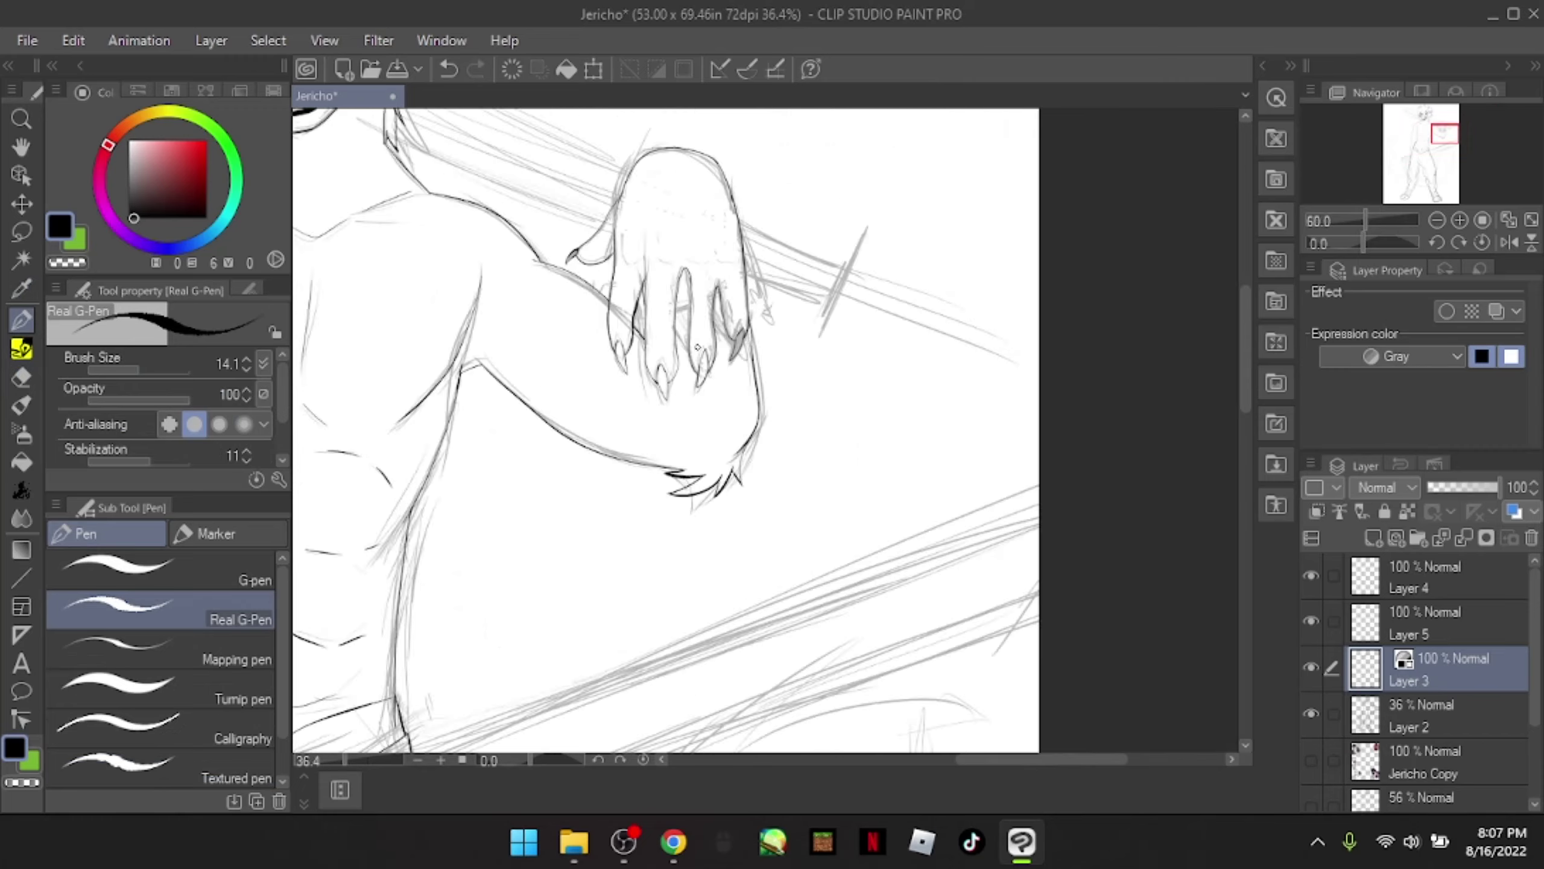
pyautogui.press('m')
pyautogui.press('k')
pyautogui.scroll(-3, 438, 438)
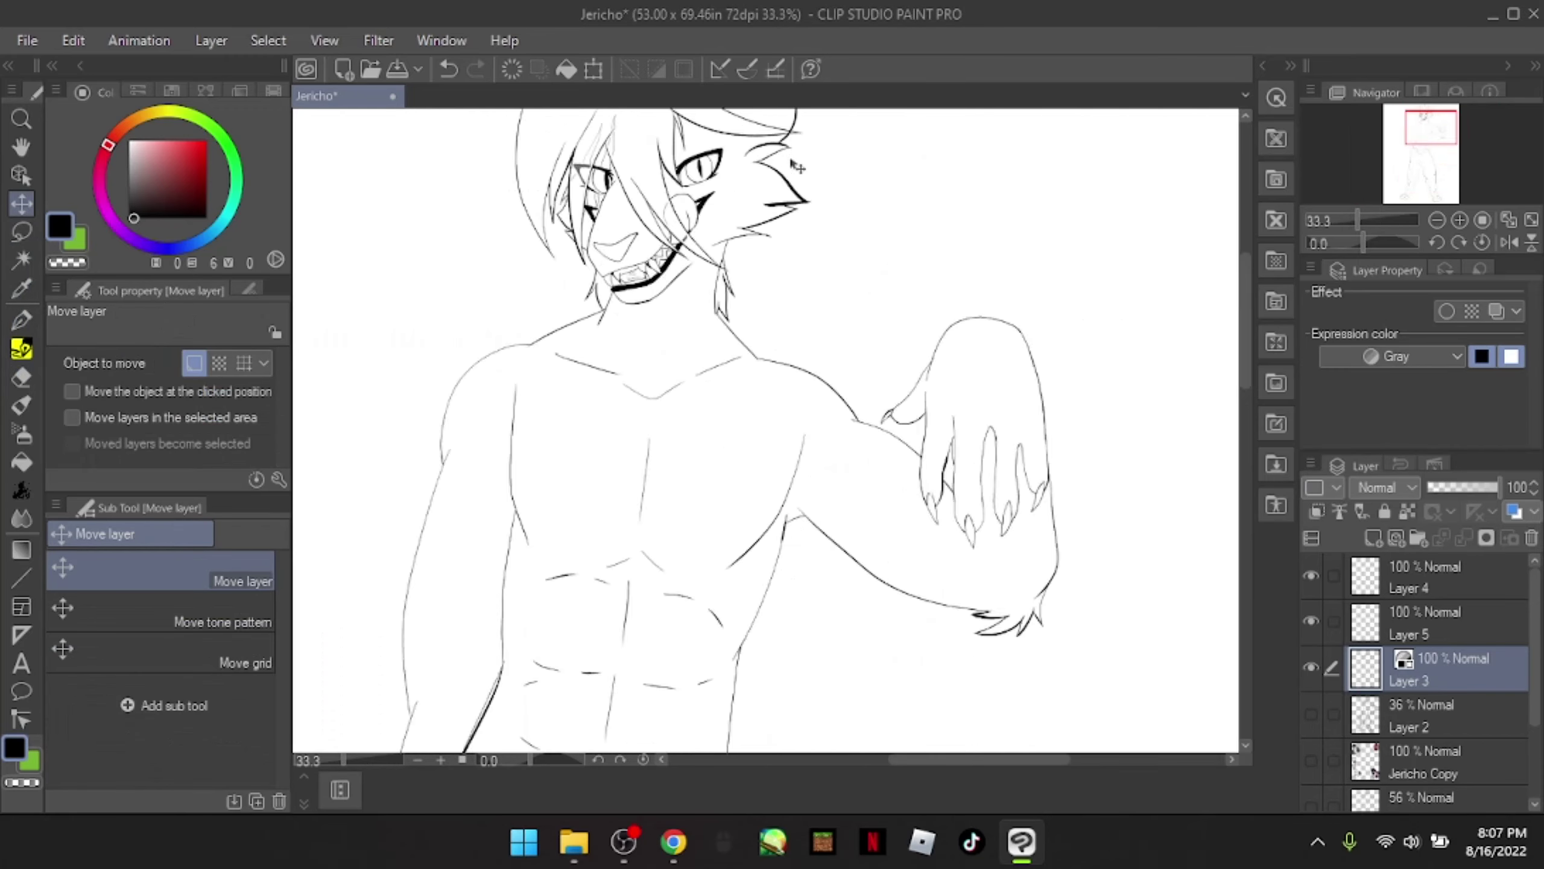
pyautogui.scroll(-3, 828, 356)
pyautogui.scroll(2, 828, 355)
# Step: Show the Layer 2 sketch again and add a new raster layer directly above it
pyautogui.click(1312, 713)
pyautogui.click(1431, 730)
pyautogui.click(1376, 538)
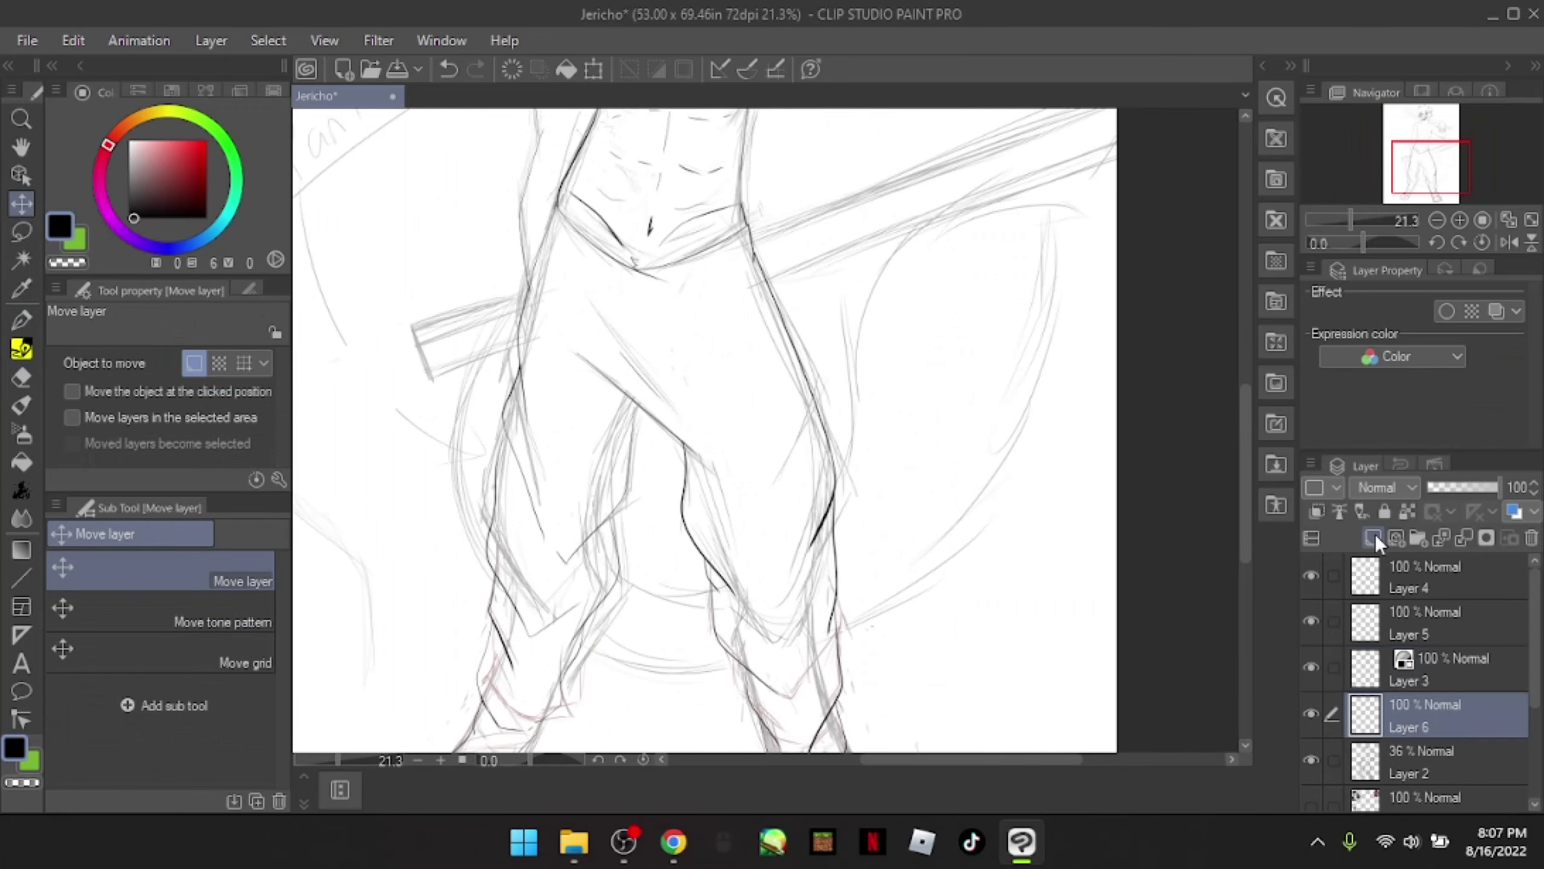
# Step: Ink the tail's outline over the sketch, from behind the legs around the outer edge, with pointed fur tufts
pyautogui.press('p')
pyautogui.hotkey('ctrl', 'z')
pyautogui.moveTo(465, 313); pyautogui.dragTo(988, 555)
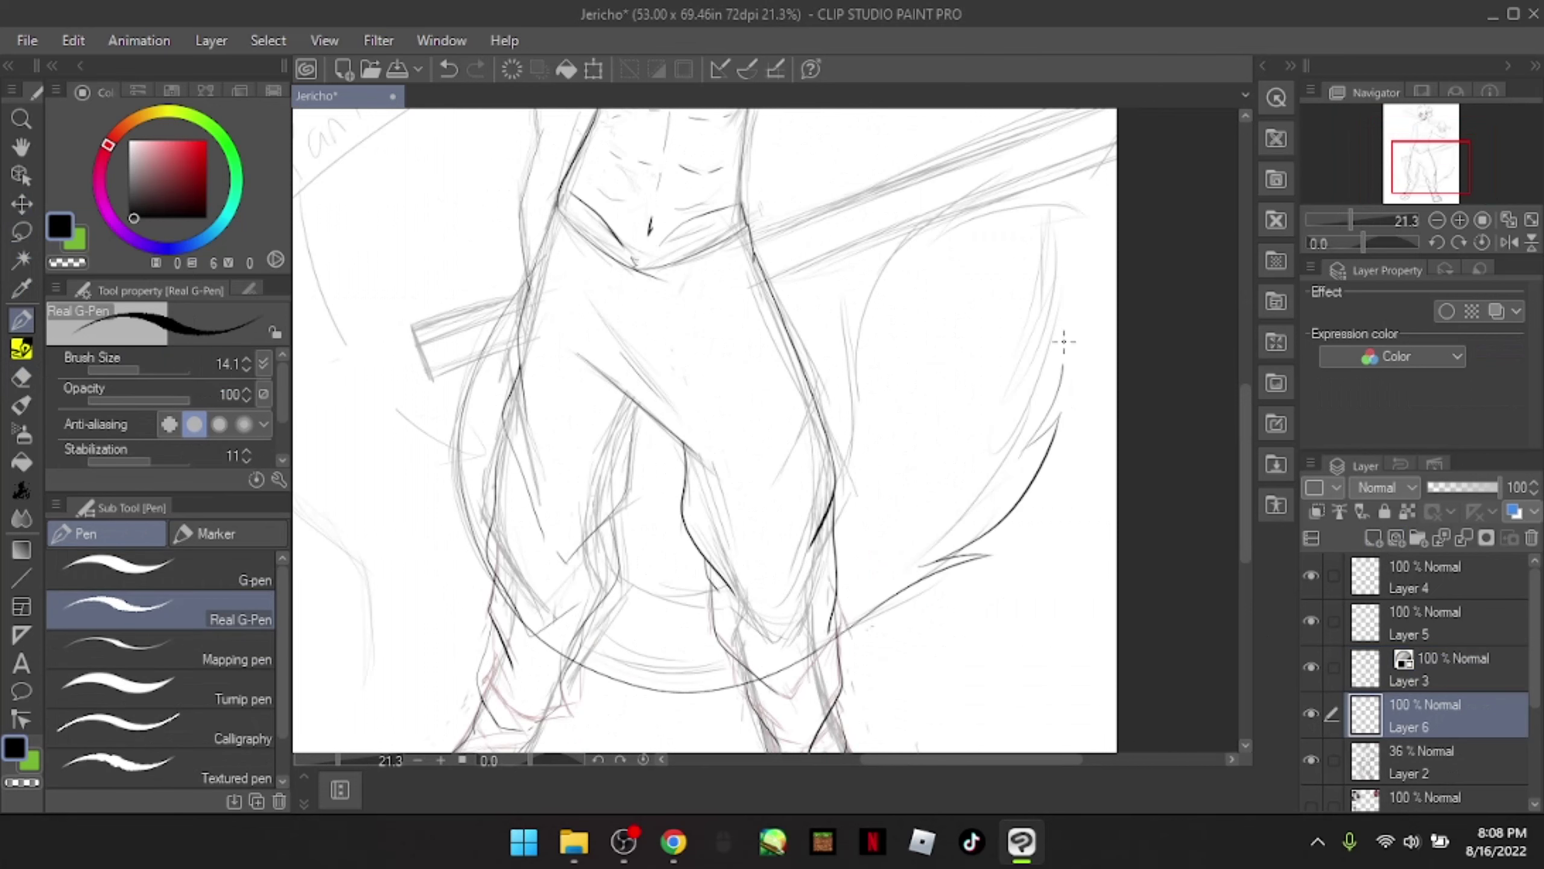
pyautogui.press('e')
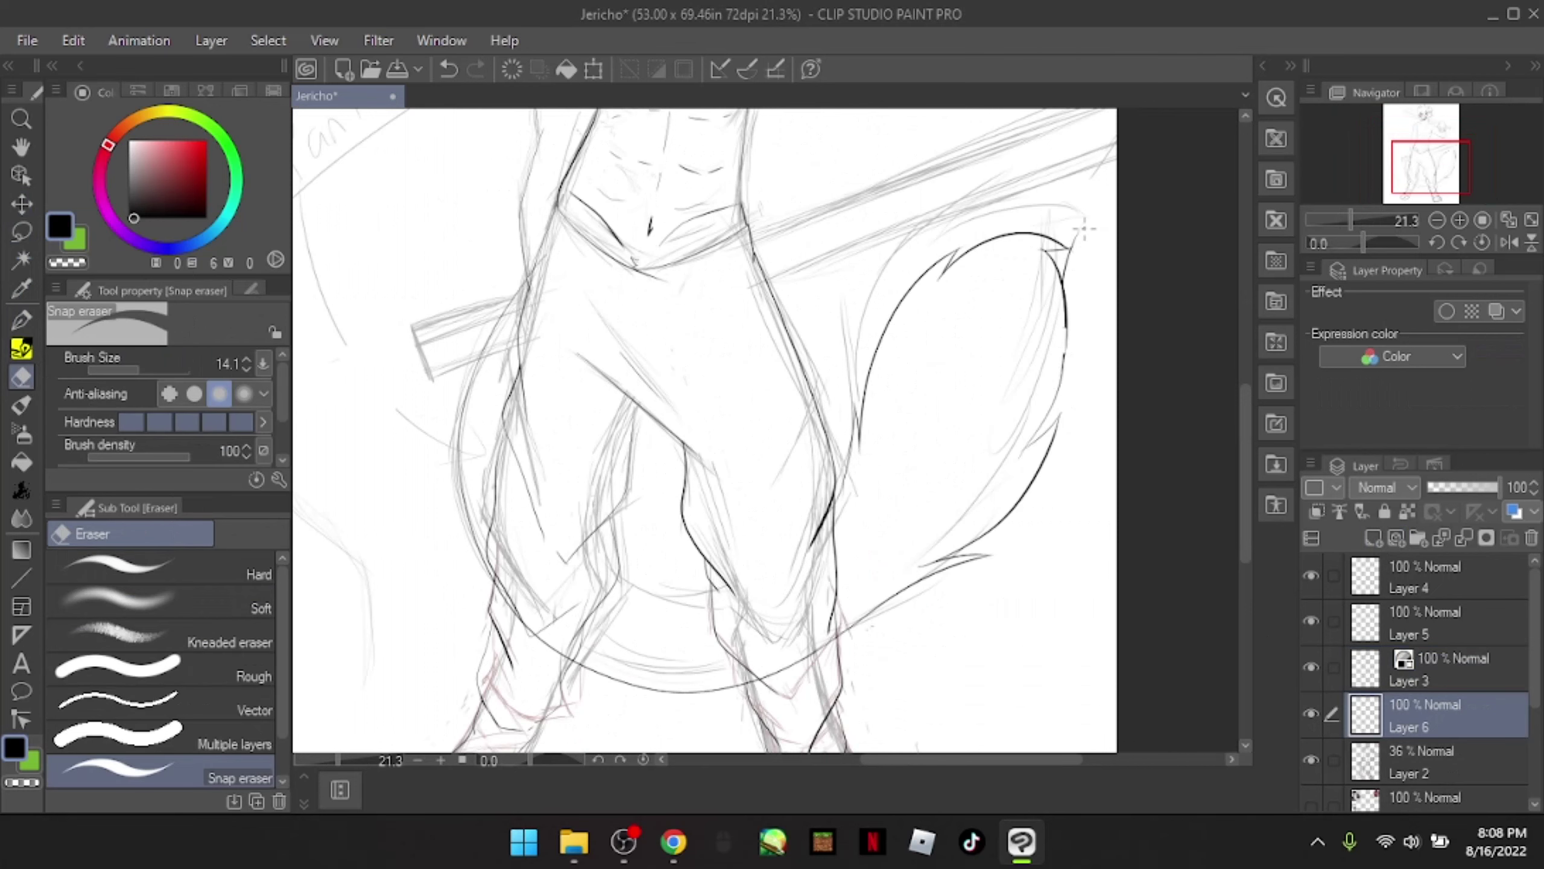
# Step: Undo the last tail stroke and try redrawing the pointed tuft at the tail's tip
pyautogui.scroll(1, 555, 316)
pyautogui.hotkey('ctrl', 'z')
pyautogui.click(27, 319)
pyautogui.moveTo(570, 284)
pyautogui.mouseDown()
pyautogui.moveTo(625, 257)
pyautogui.moveTo(889, 259)
pyautogui.mouseUp()
pyautogui.scroll(6, 860, 373)
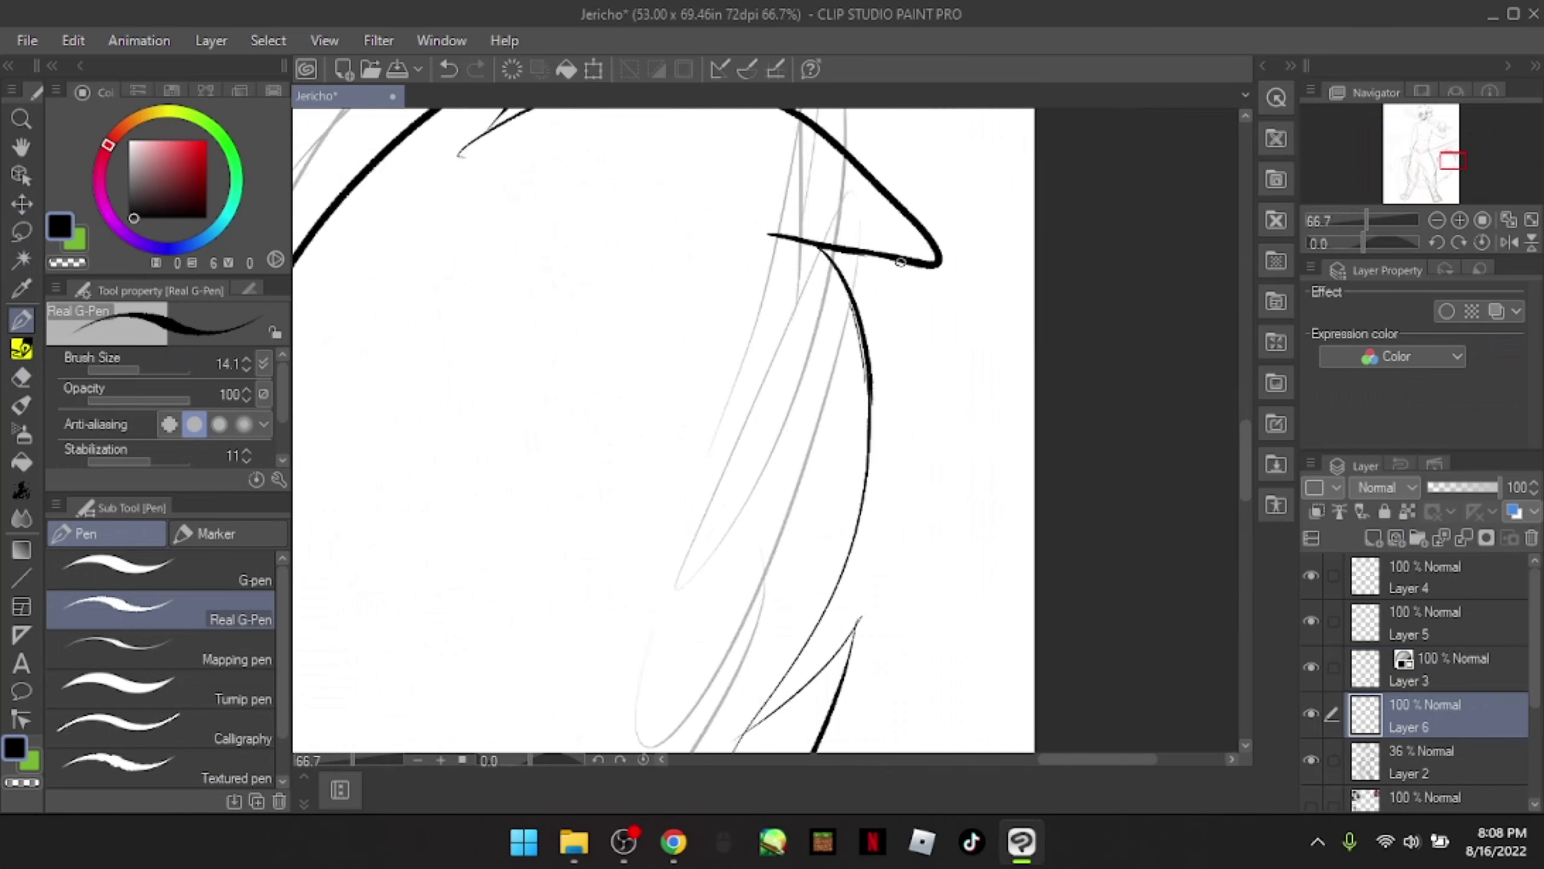
pyautogui.moveTo(690, 718); pyautogui.dragTo(972, 435)
pyautogui.hotkey('ctrl', 'z')
# Step: Remove the tail's upper outline and re-ink its outer edge from the leg up to one pointed tuft
pyautogui.scroll(-5, 851, 441)
pyautogui.moveTo(426, 447)
pyautogui.mouseDown()
pyautogui.moveTo(779, 435)
pyautogui.moveTo(770, 423)
pyautogui.mouseUp()
pyautogui.scroll(-3, 769, 423)
pyautogui.press('e')
pyautogui.moveTo(672, 421)
pyautogui.mouseDown()
pyautogui.moveTo(941, 349)
pyautogui.moveTo(868, 551)
pyautogui.mouseUp()
pyautogui.press('p')
pyautogui.hotkey('ctrl', 'z')
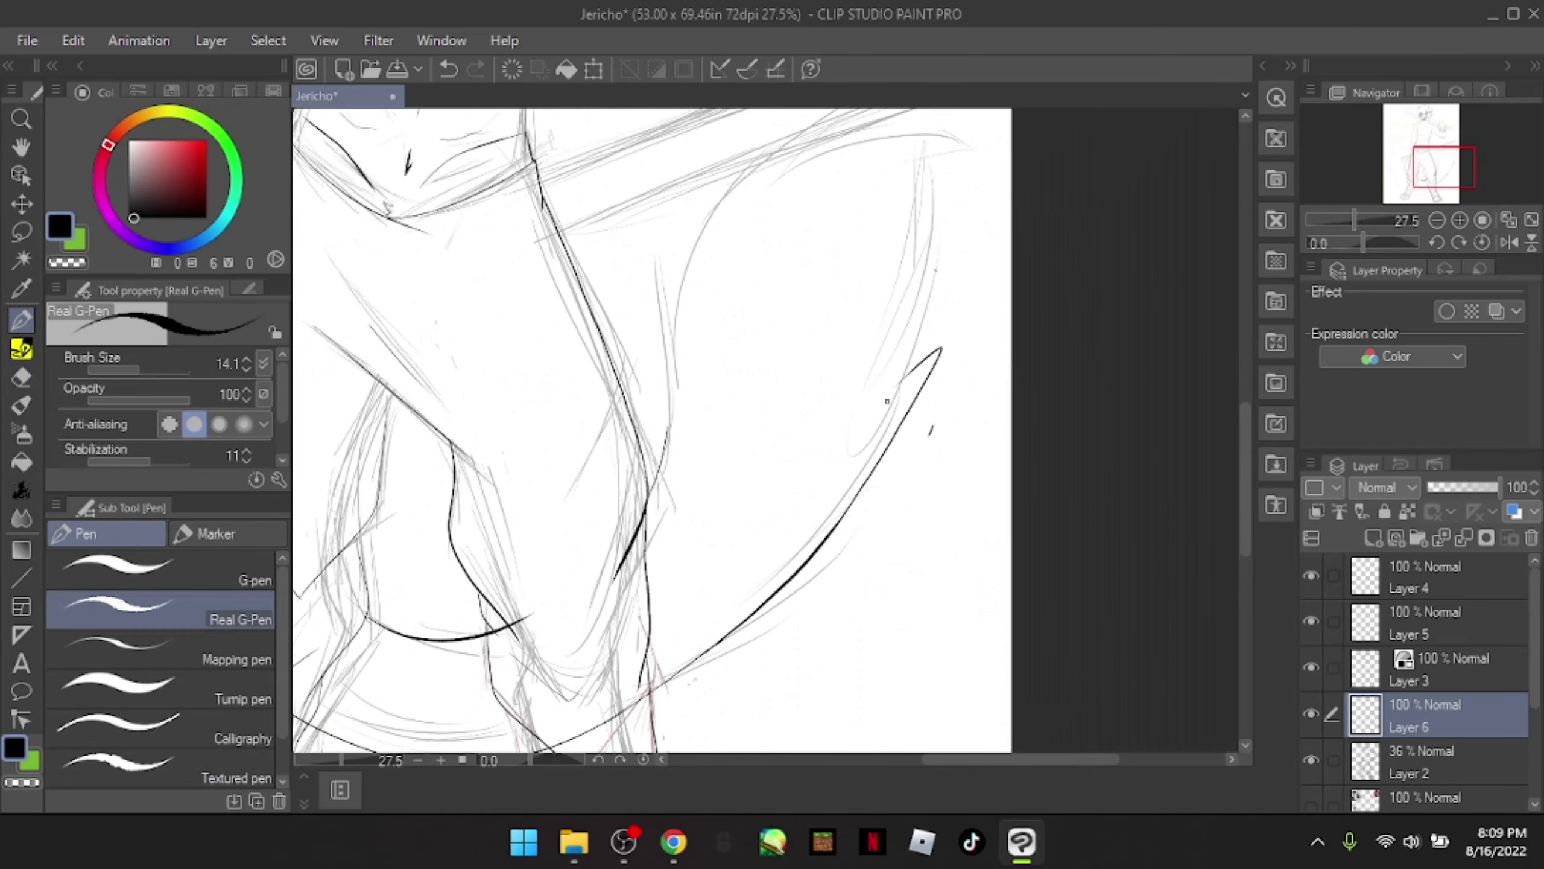
# Step: Ink the rest of the tail's bushy end with a rounded top and several pointed fur tufts
pyautogui.scroll(-2, 841, 335)
pyautogui.moveTo(632, 605)
pyautogui.mouseDown()
pyautogui.moveTo(752, 268)
pyautogui.moveTo(927, 249)
pyautogui.mouseUp()
pyautogui.moveTo(1003, 286); pyautogui.dragTo(894, 356)
pyautogui.scroll(-1, 919, 368)
pyautogui.scroll(4, 920, 368)
pyautogui.scroll(-3, 900, 328)
# Step: Erase the overshooting line ends at the tail's tufts and the tail lines that cross the legs
pyautogui.press('e')
pyautogui.scroll(5, 863, 189)
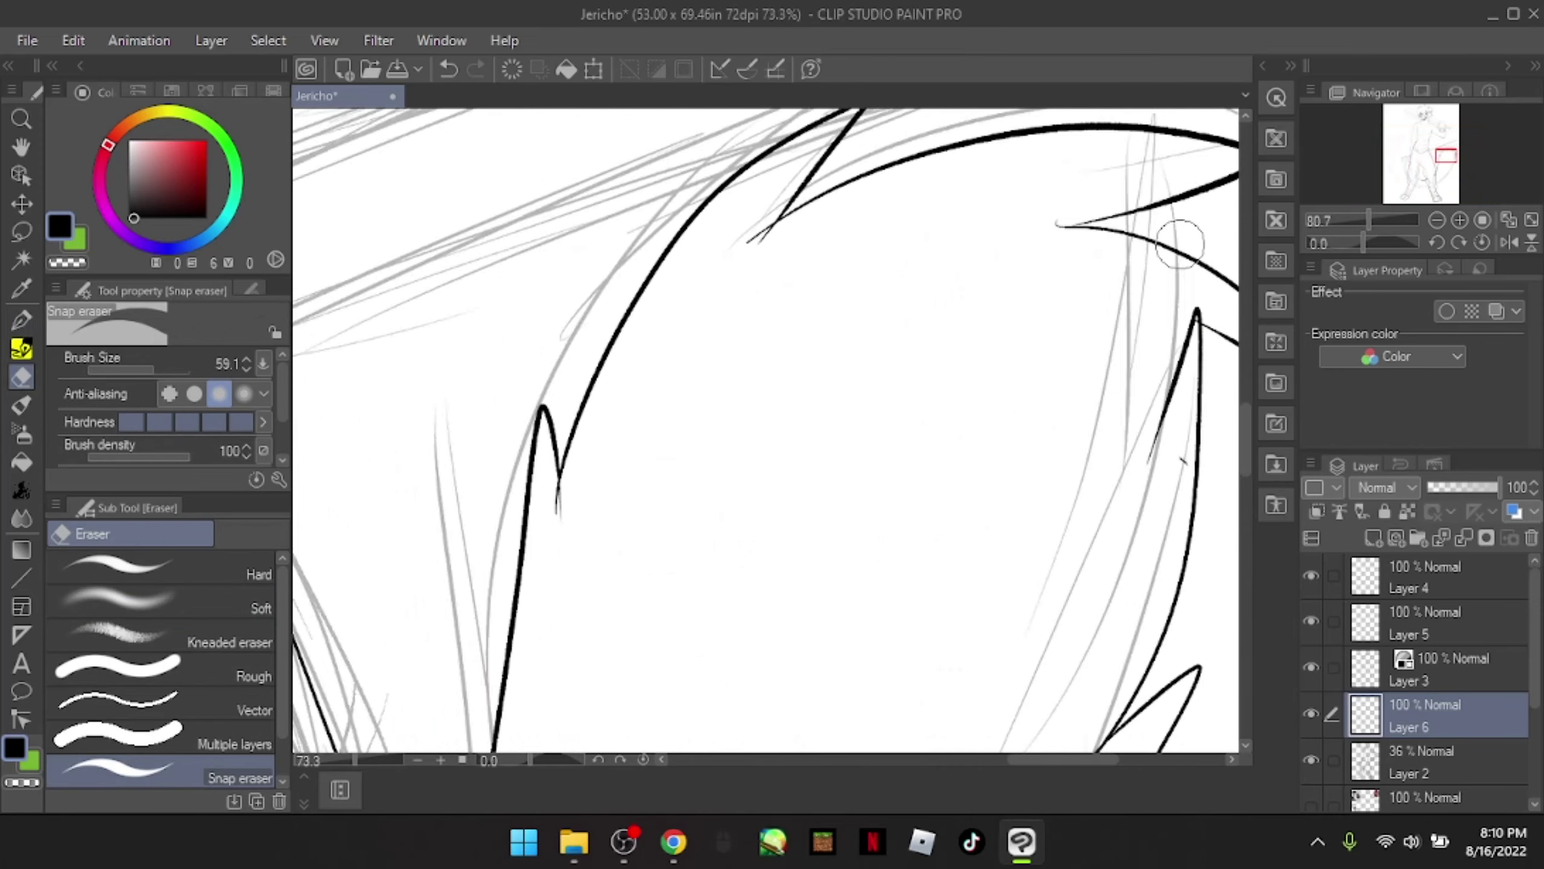
pyautogui.press('p')
pyautogui.press('e')
pyautogui.scroll(-5, 452, 256)
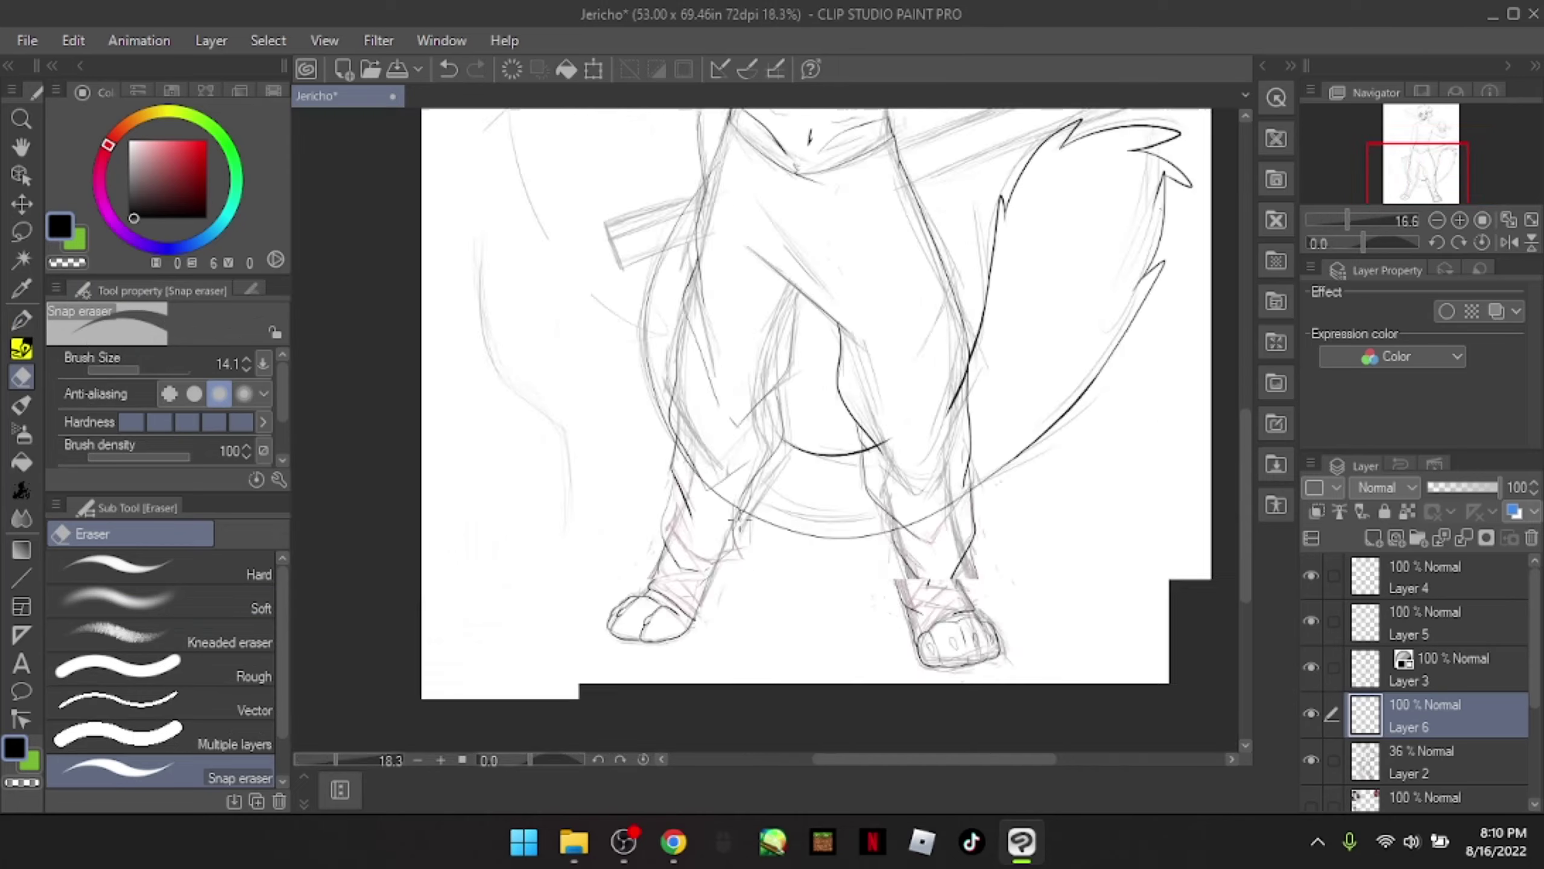
pyautogui.scroll(2, 658, 465)
pyautogui.scroll(2, 1033, 458)
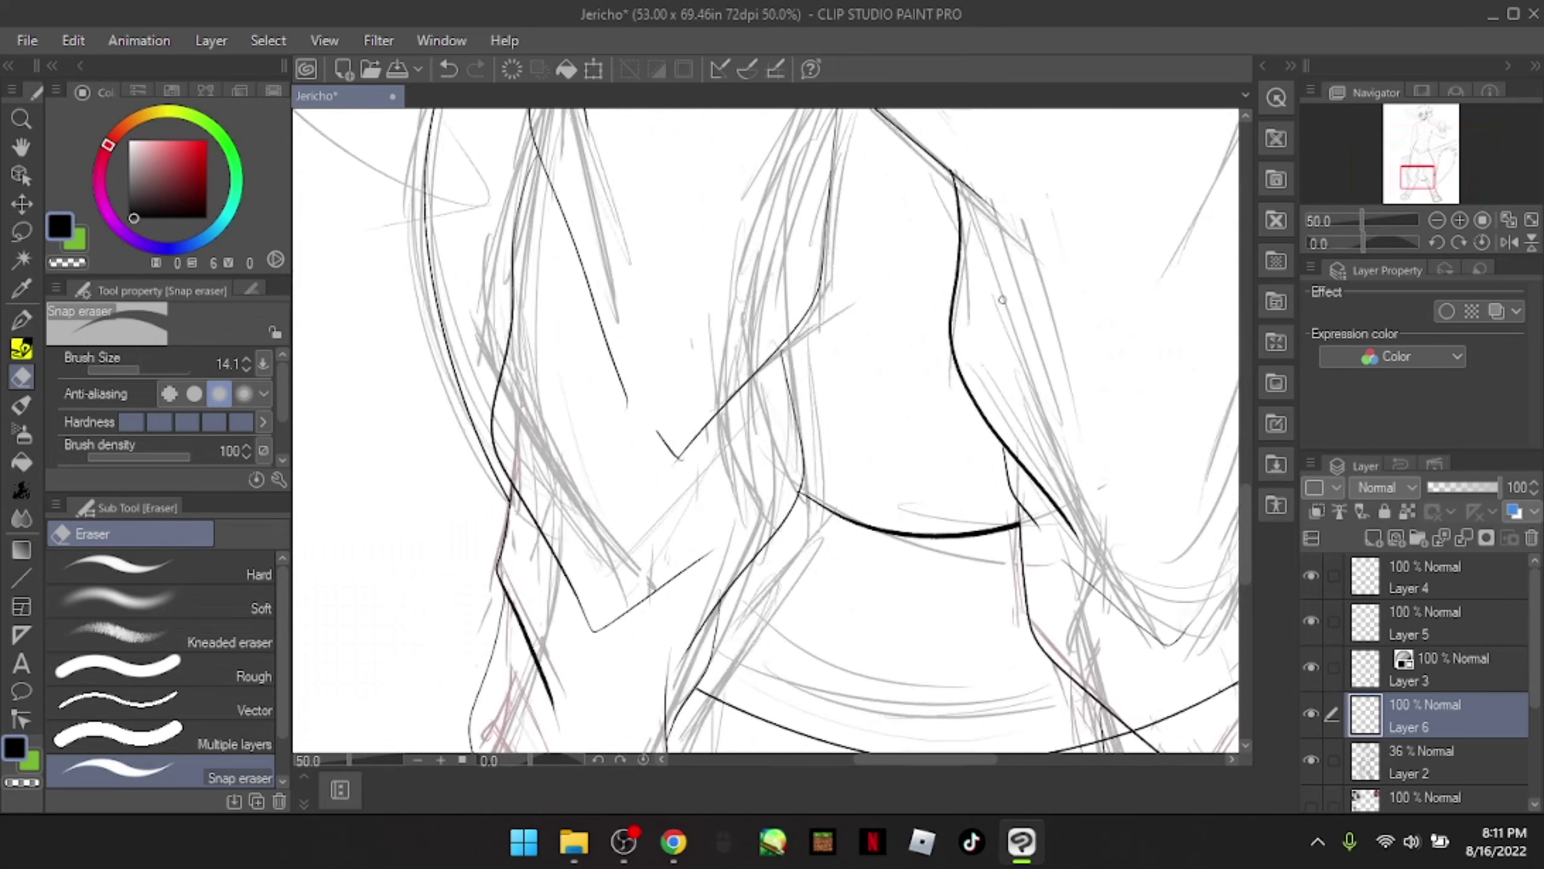
pyautogui.scroll(1, 1051, 159)
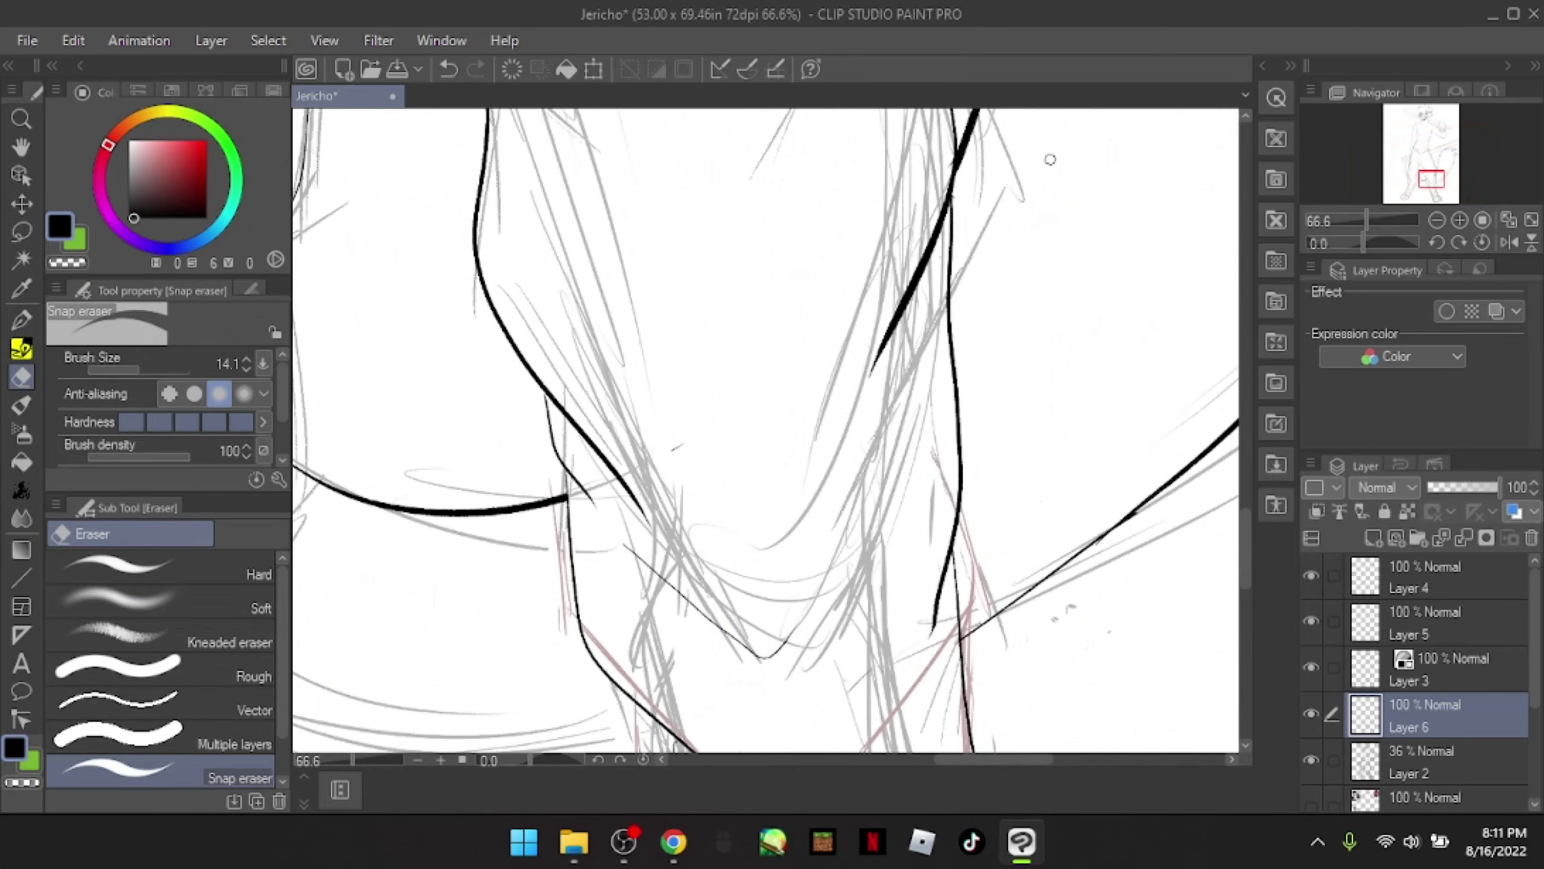
# Step: Return to the Pen tool and undo the last stroke
pyautogui.click(1362, 654)
pyautogui.click(21, 319)
pyautogui.hotkey('ctrl', 'z')
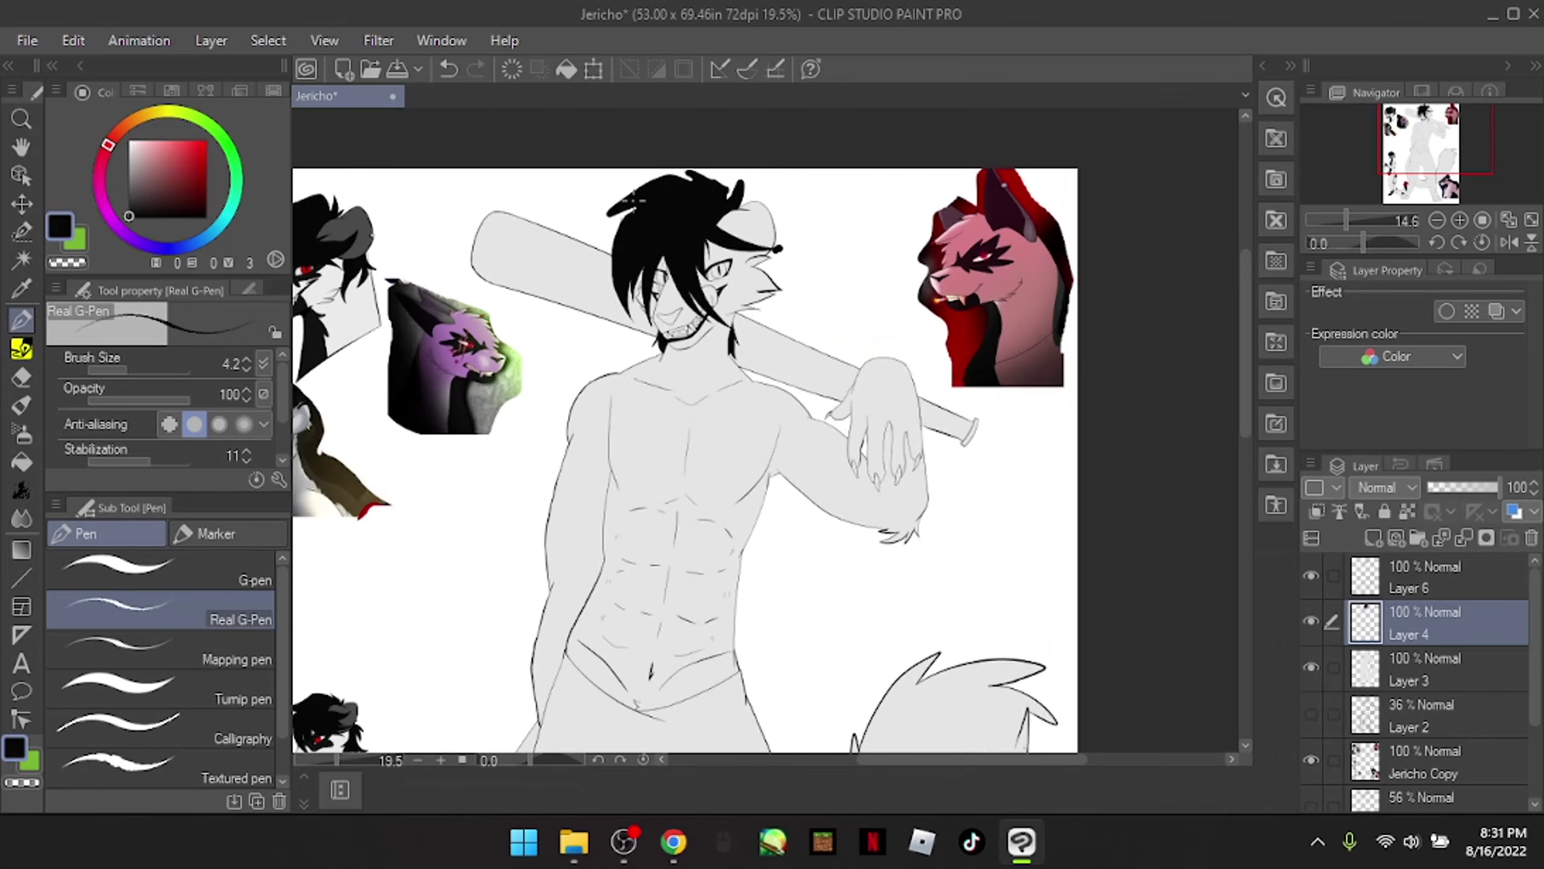
pyautogui.scroll(-1, 771, 437)
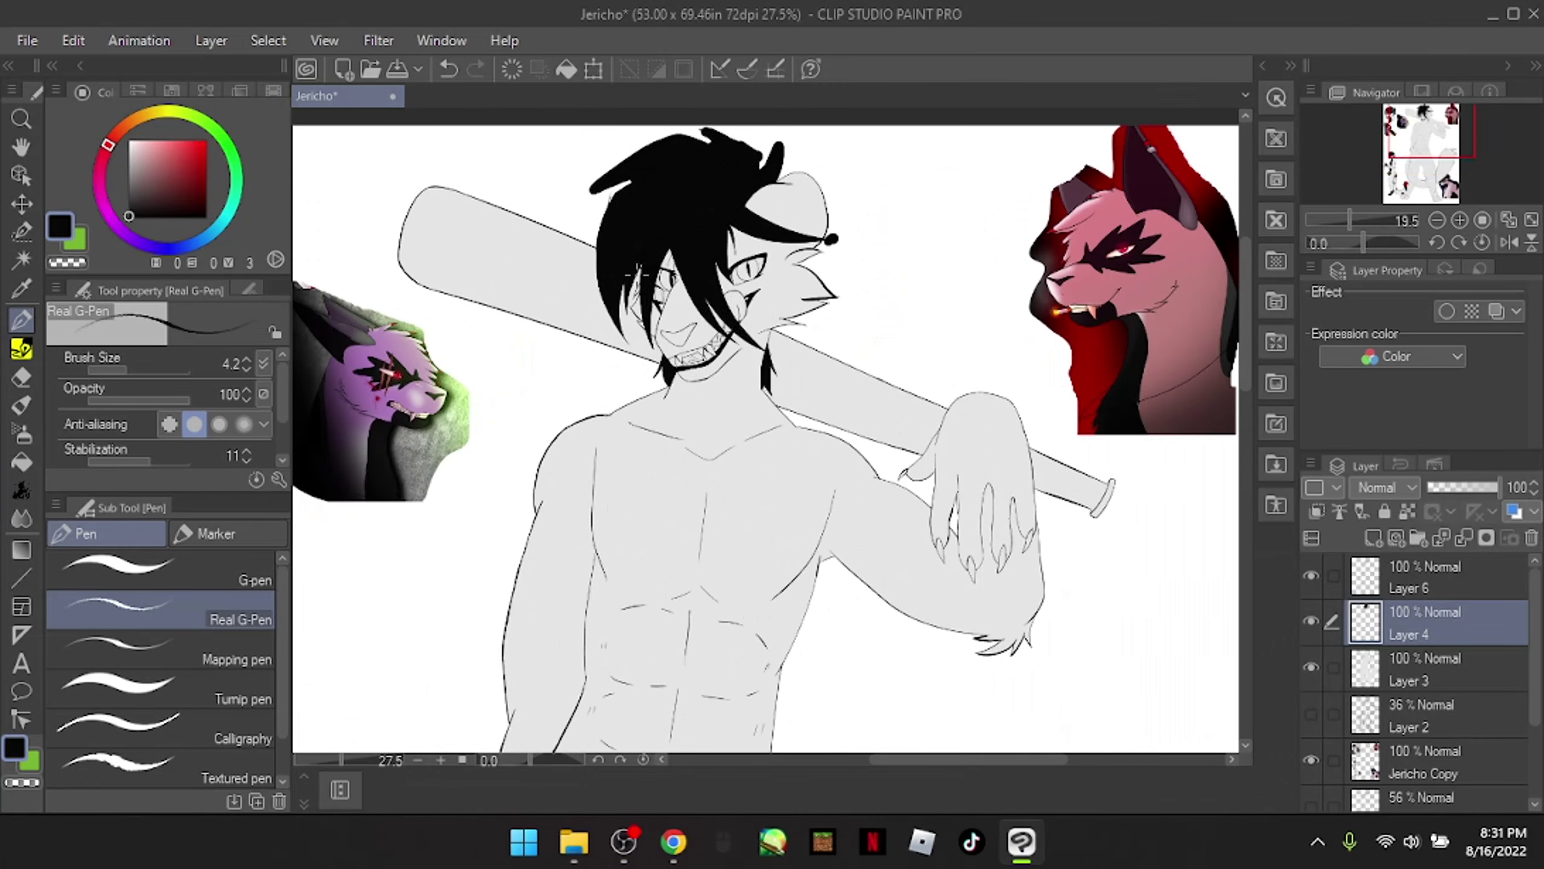
pyautogui.scroll(4, 771, 437)
pyautogui.scroll(-5, 771, 437)
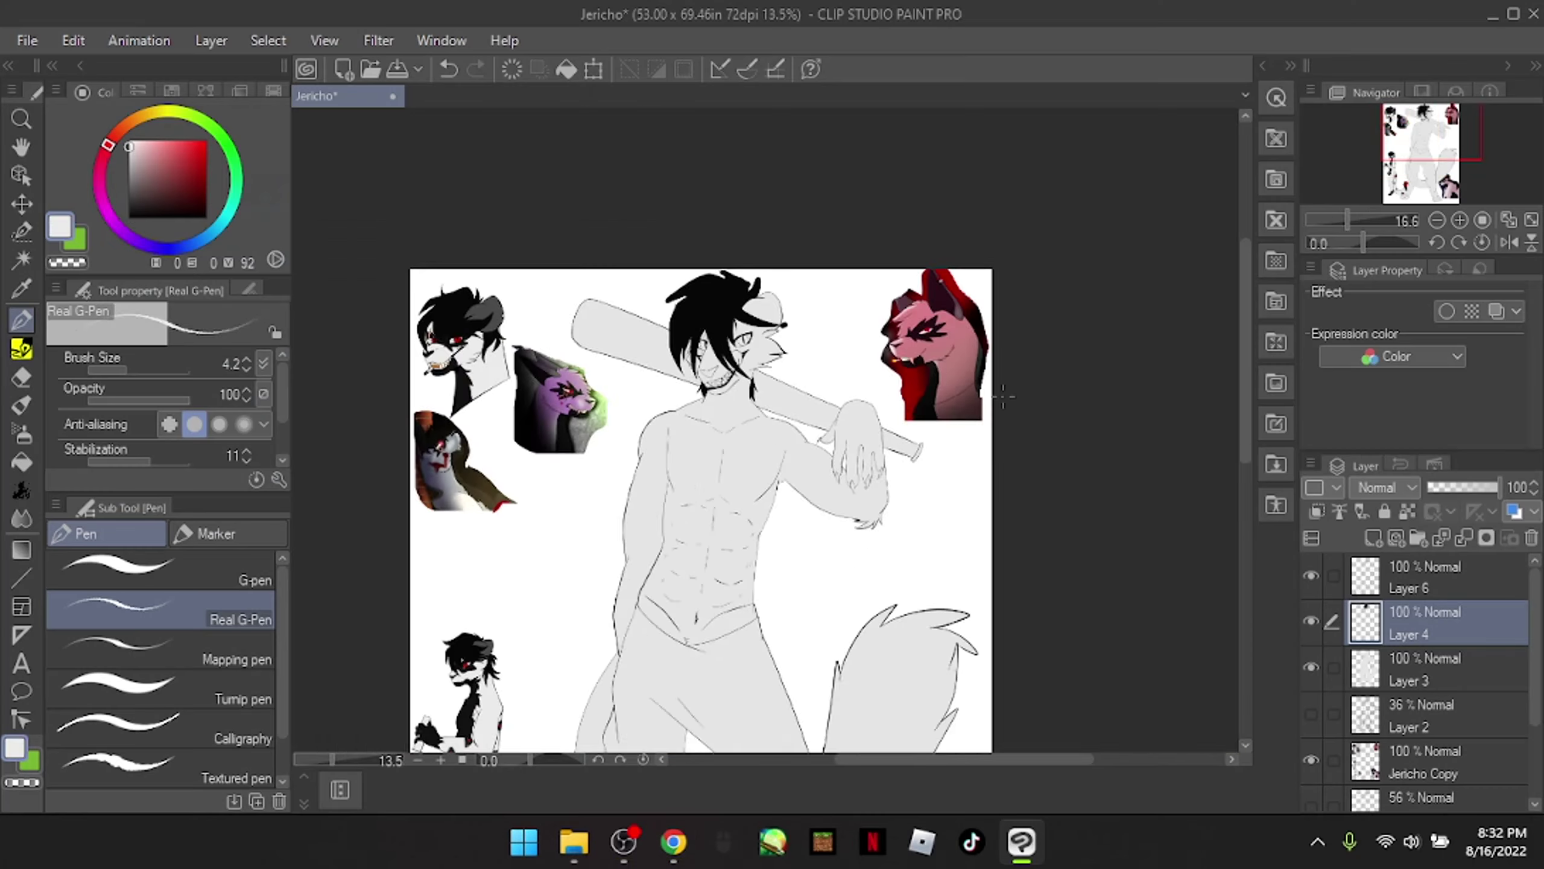
# Step: Add a raster layer above Layer 3 and block in light grey over the body with the G-pen at size 428.5
pyautogui.scroll(5, 1003, 396)
pyautogui.scroll(-5, 1052, 524)
pyautogui.scroll(3, 1051, 524)
pyautogui.click(1373, 537)
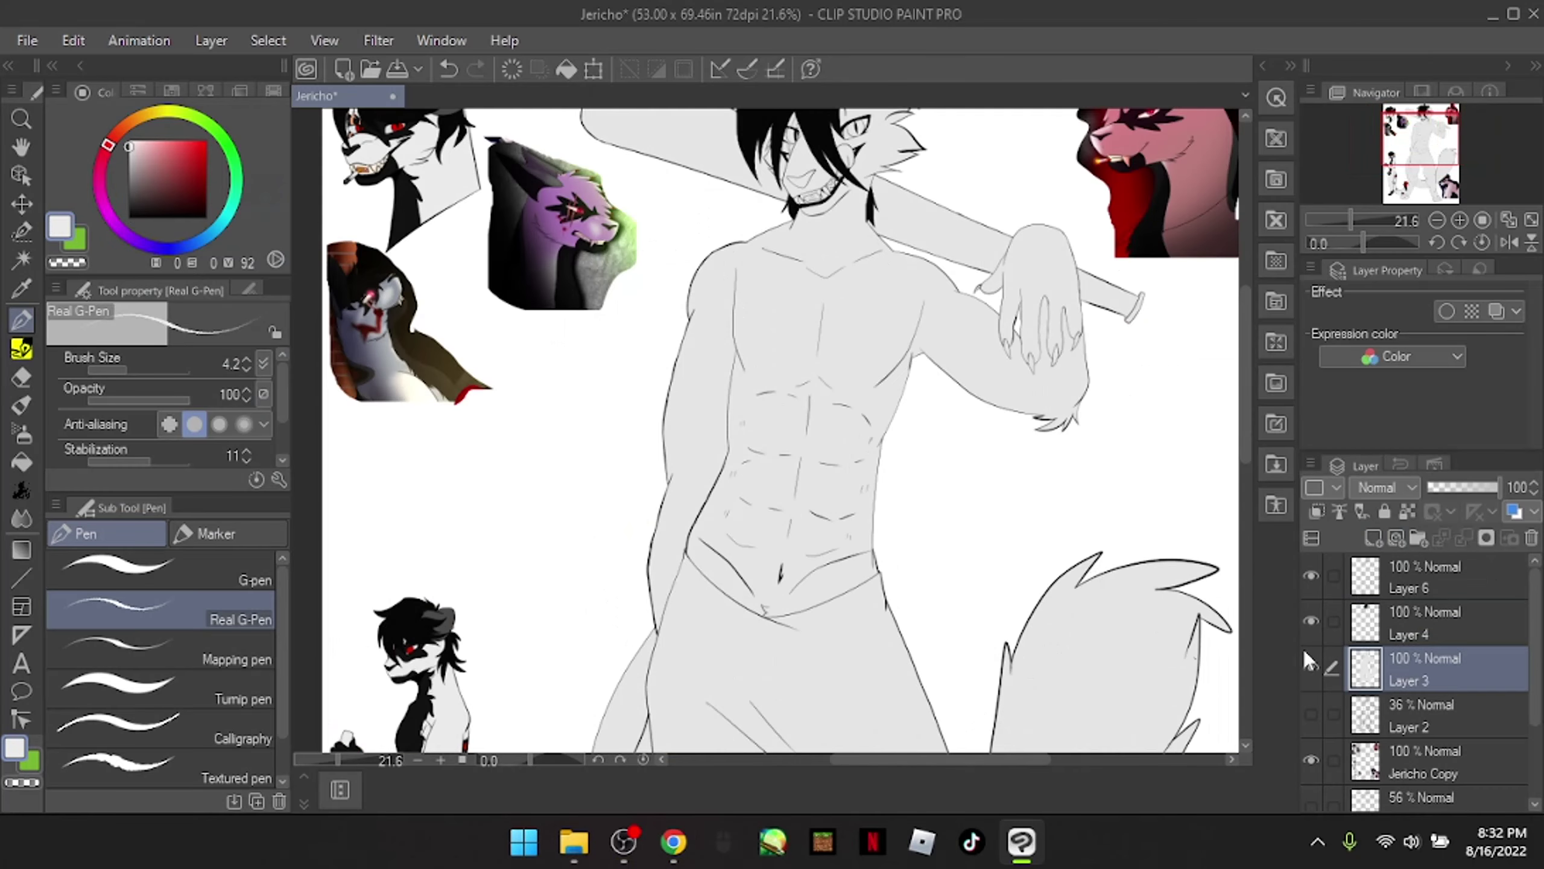
pyautogui.click(119, 569)
pyautogui.moveTo(608, 256)
pyautogui.mouseDown()
pyautogui.moveTo(699, 535)
pyautogui.moveTo(912, 316)
pyautogui.moveTo(1095, 255)
pyautogui.mouseUp()
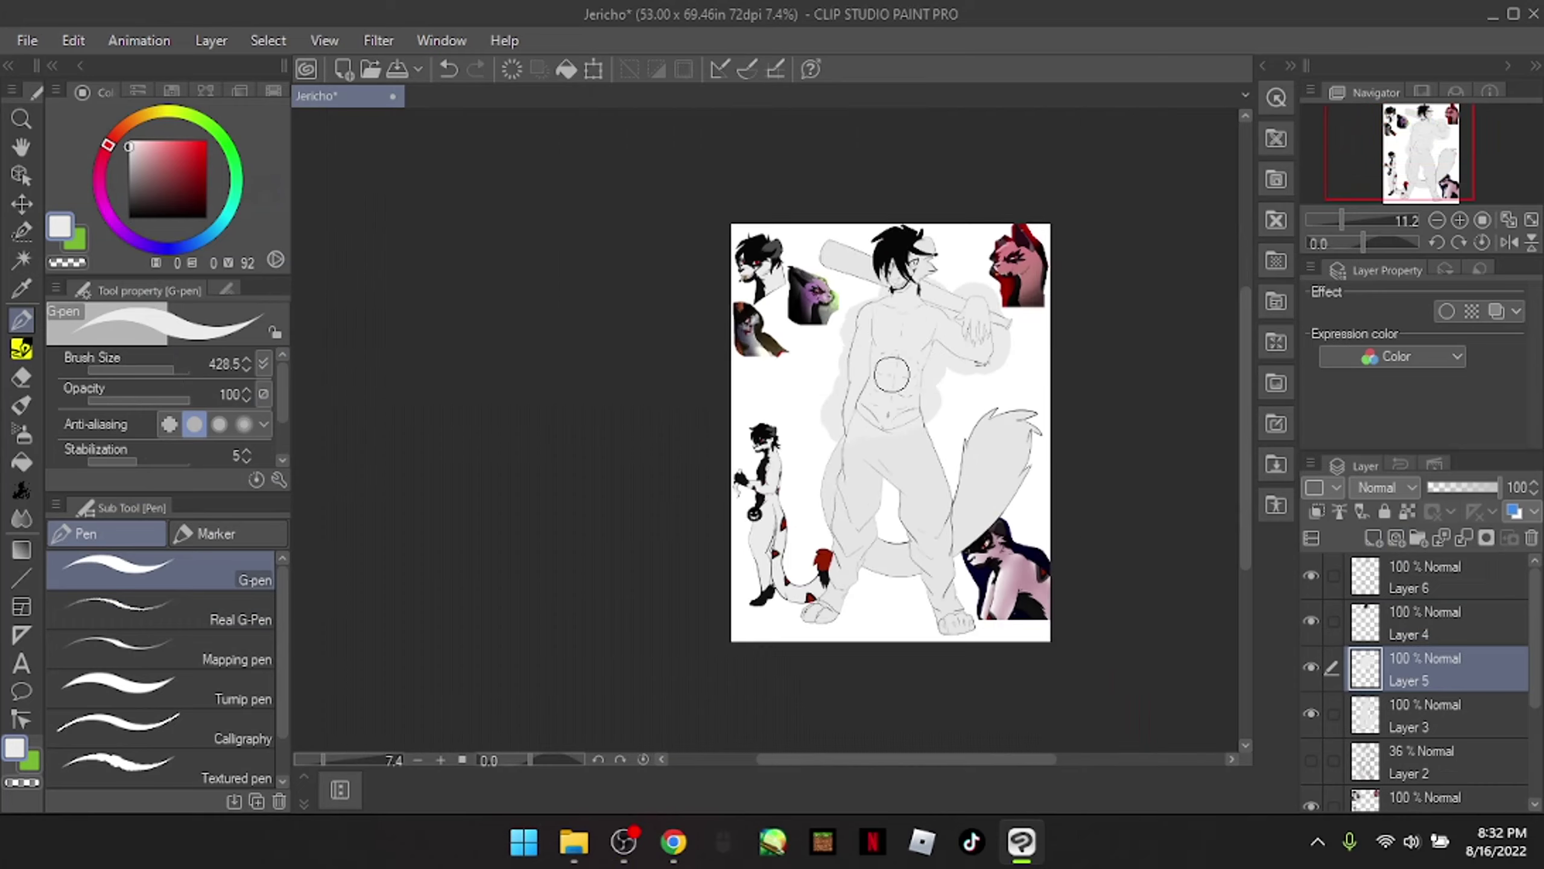
pyautogui.scroll(-4, 1064, 365)
pyautogui.scroll(3, 1094, 352)
# Step: Sample the near-black colour, set the Real G-Pen to size 15.8 and add a raster layer above Layer 5
pyautogui.keyDown('alt'); pyautogui.click(921, 224); pyautogui.keyUp('alt')
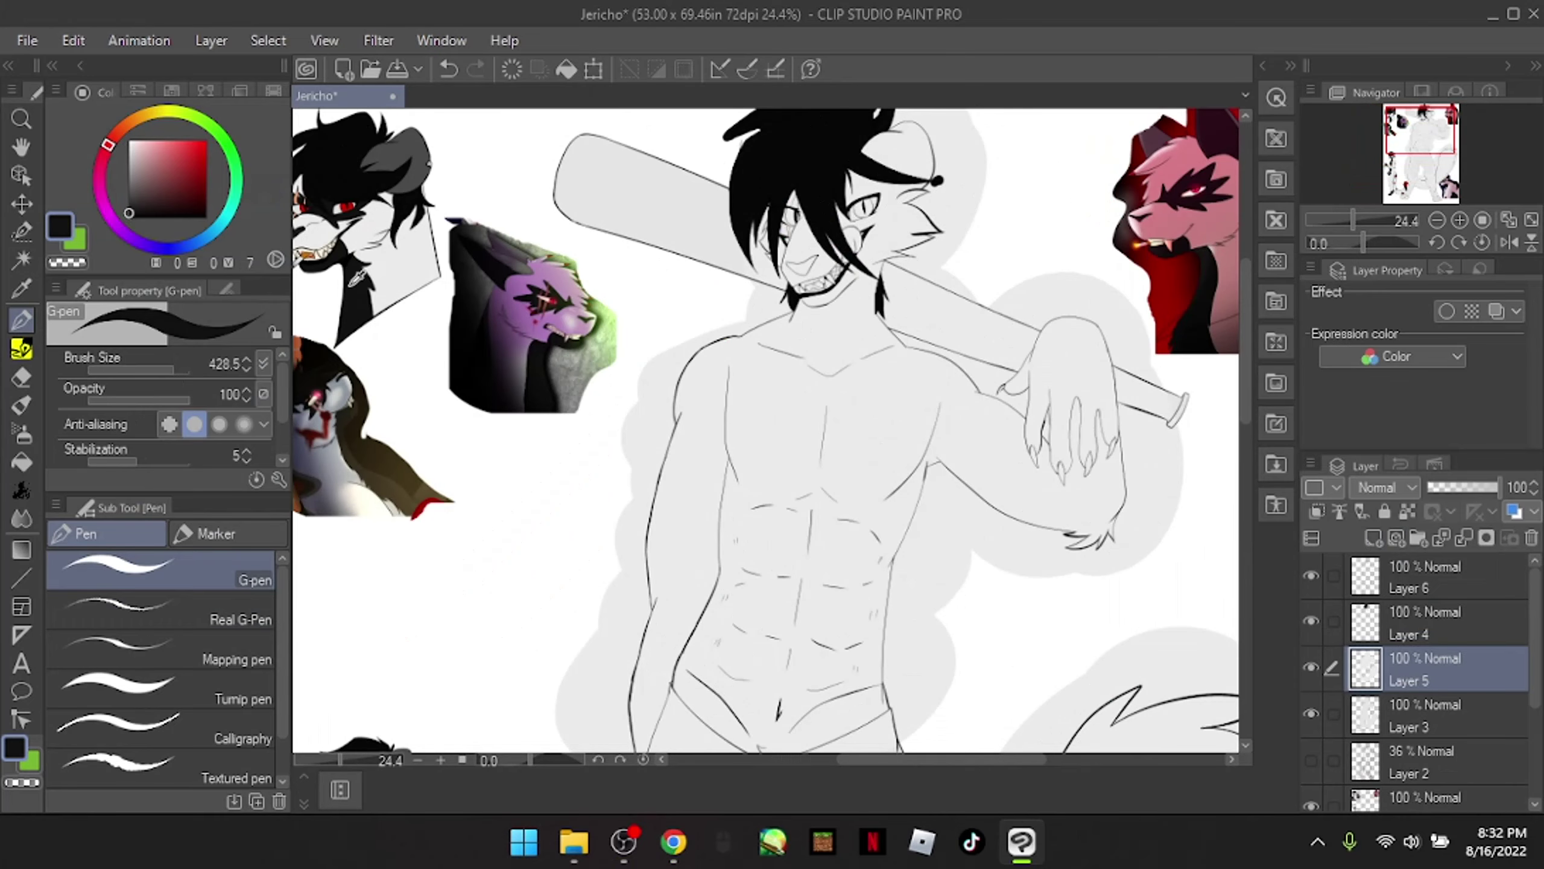
pyautogui.scroll(3, 712, 252)
pyautogui.scroll(-2, 711, 365)
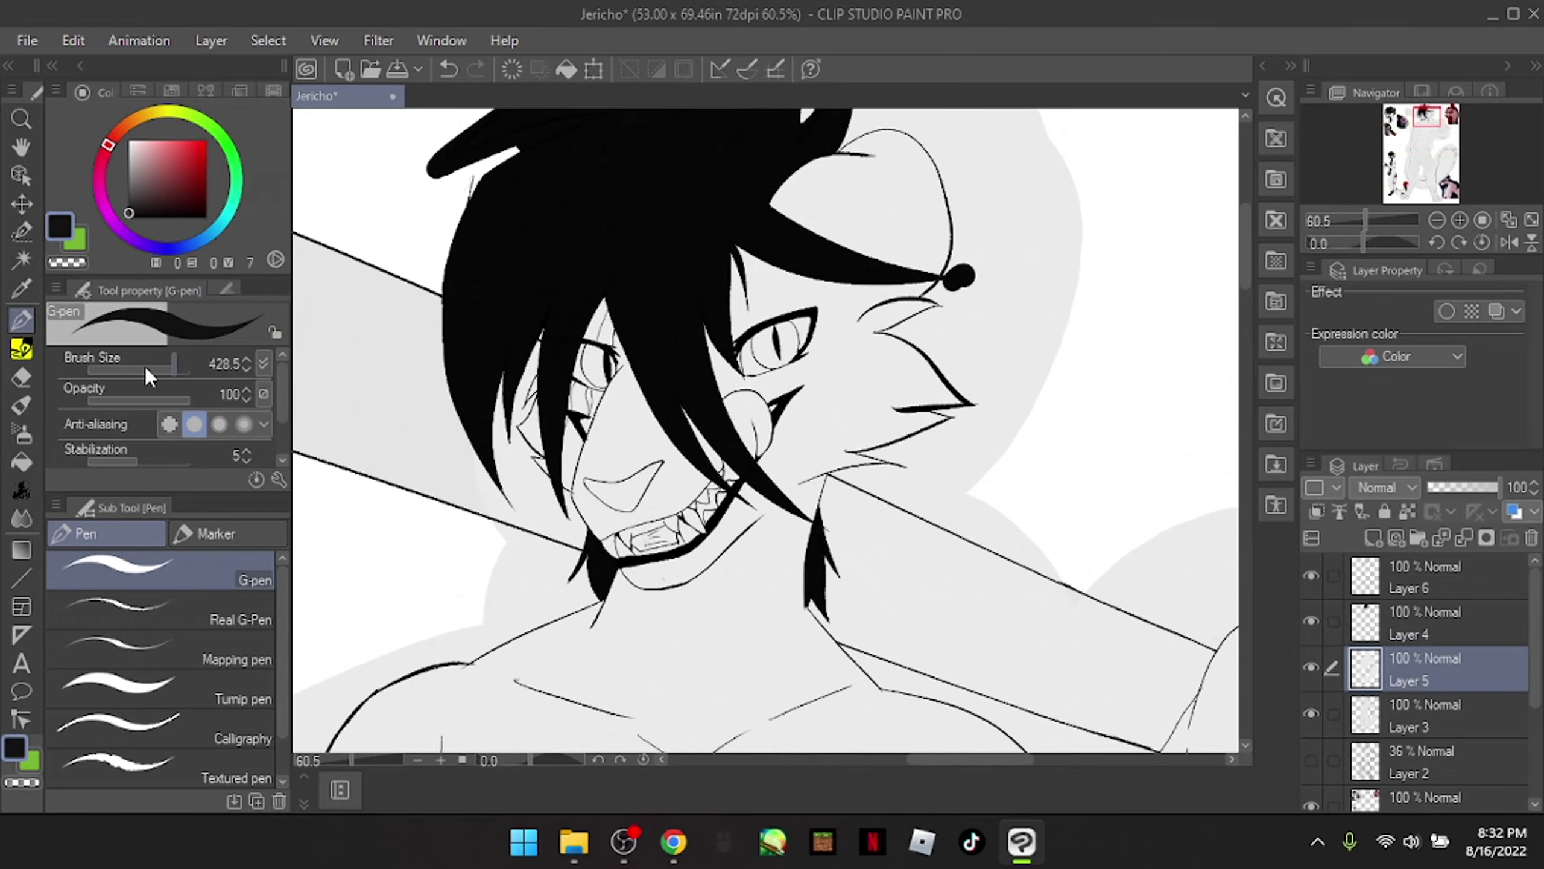
pyautogui.click(119, 608)
pyautogui.moveTo(705, 351); pyautogui.dragTo(709, 347)
pyautogui.hotkey('ctrl', 'shift', 'n')
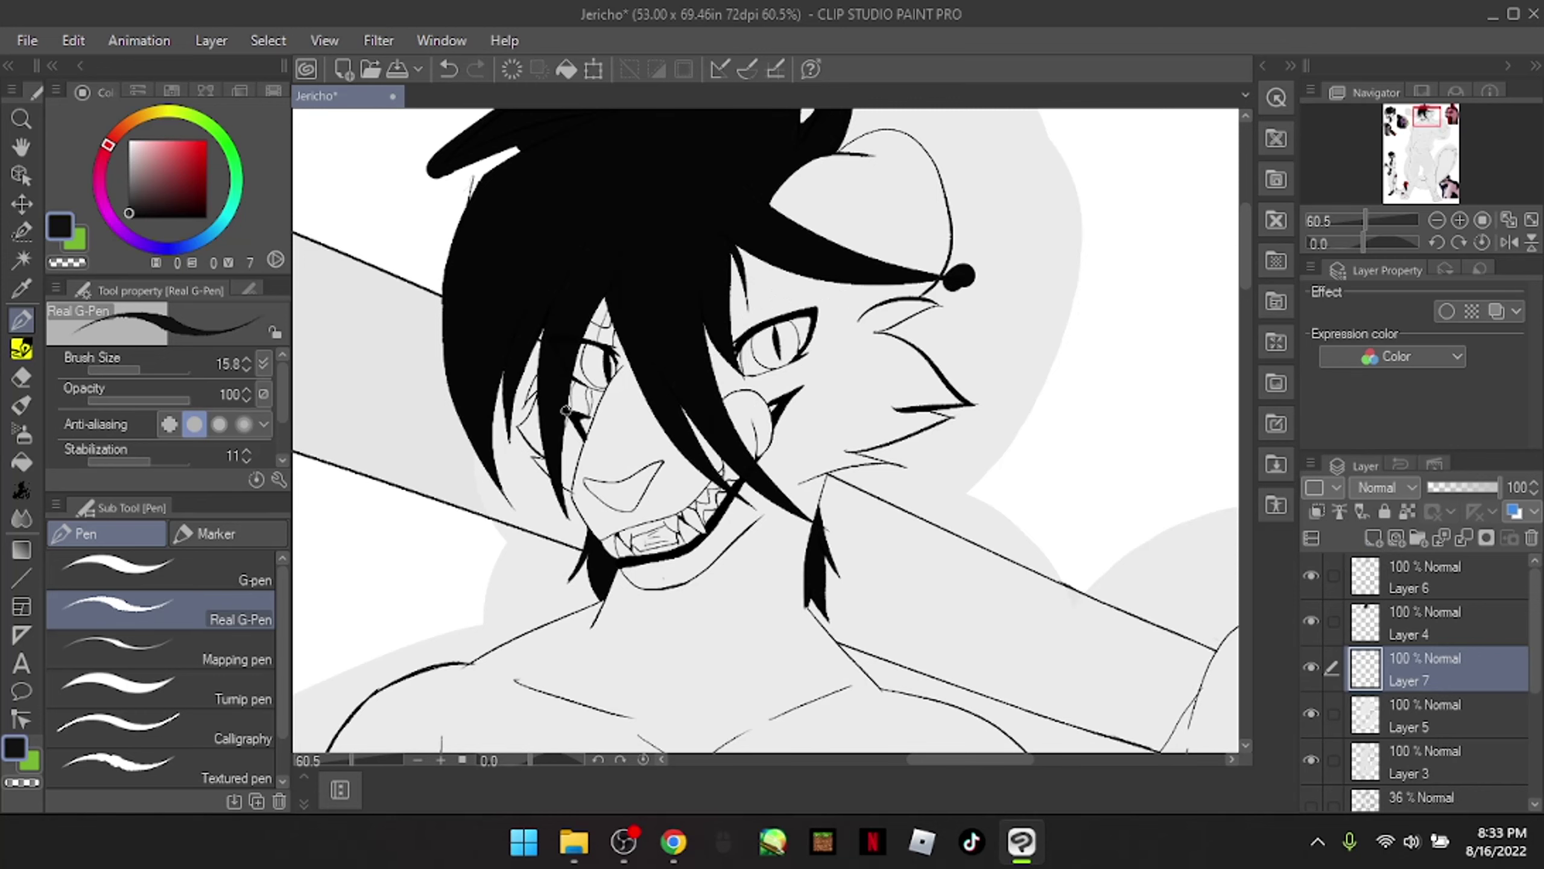
# Step: Outline a jagged marking around the uncovered eye, redo the outline and fill it with near-black
pyautogui.scroll(3, 749, 421)
pyautogui.moveTo(723, 186); pyautogui.dragTo(708, 395)
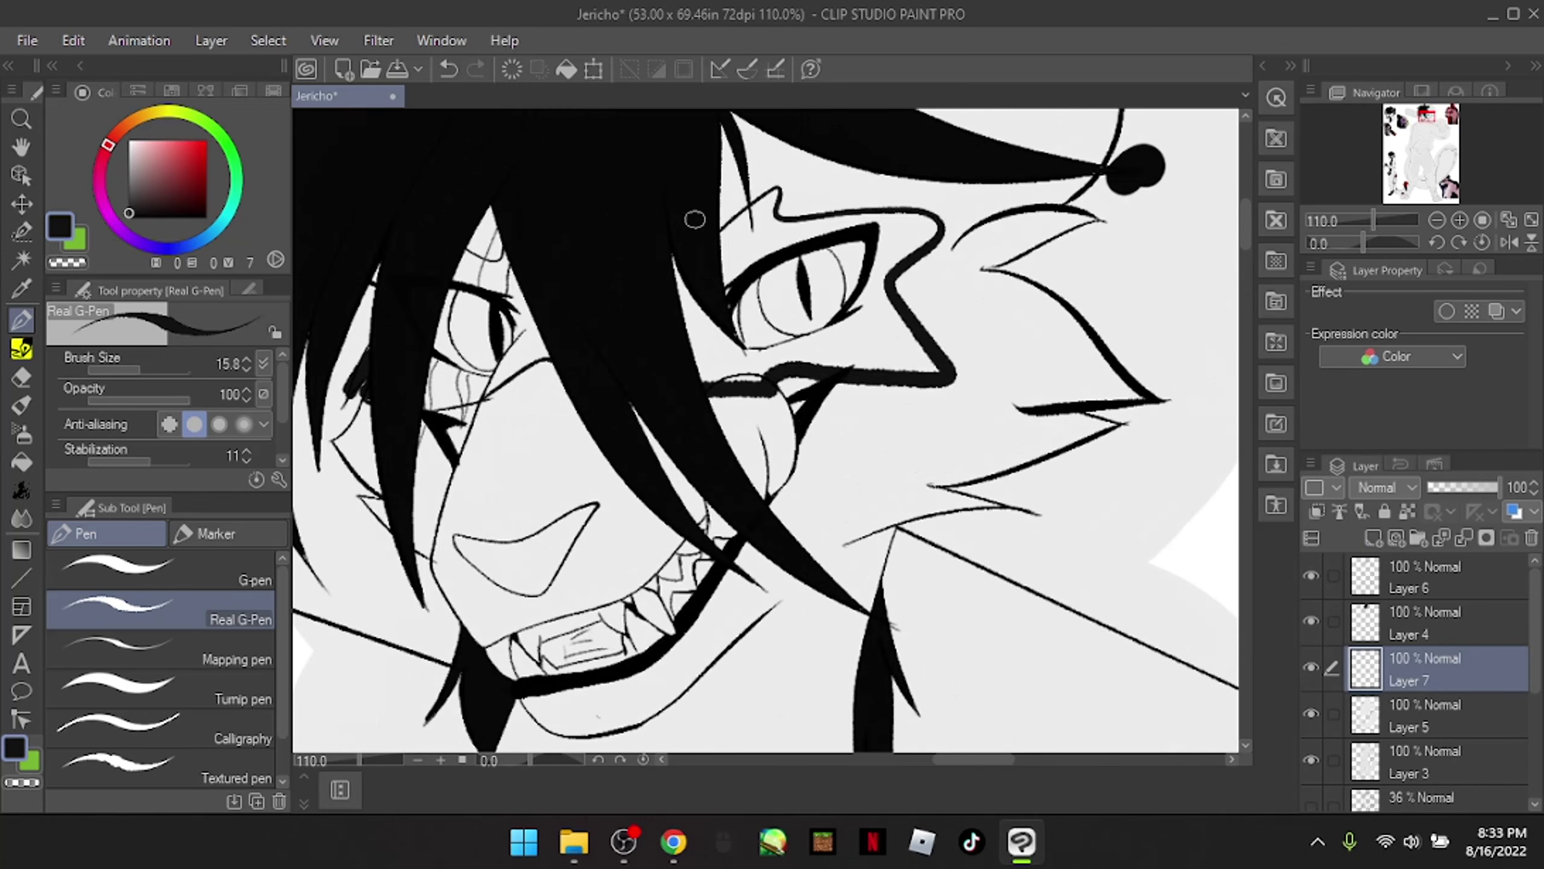
pyautogui.hotkey('ctrl', 'z')
pyautogui.moveTo(748, 161); pyautogui.dragTo(967, 371)
pyautogui.moveTo(739, 246)
pyautogui.mouseDown()
pyautogui.moveTo(703, 395)
pyautogui.moveTo(751, 176)
pyautogui.moveTo(904, 211)
pyautogui.mouseUp()
pyautogui.moveTo(785, 393)
pyautogui.mouseDown()
pyautogui.moveTo(863, 256)
pyautogui.moveTo(915, 359)
pyautogui.mouseUp()
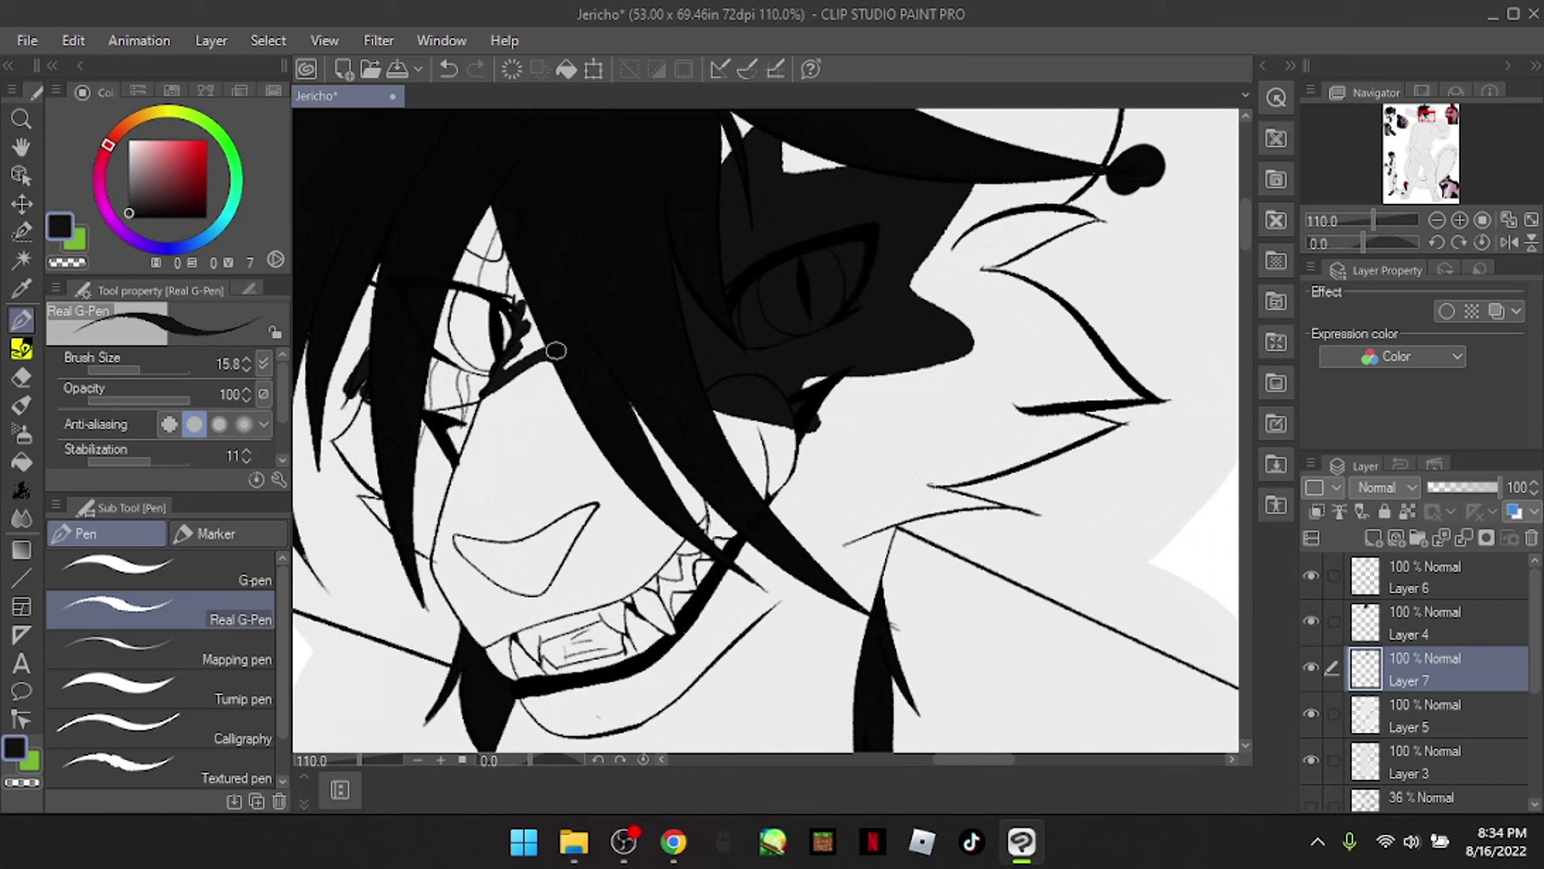
# Step: Paint the matching near-black marking around the eye behind the hair strands
pyautogui.moveTo(469, 252); pyautogui.dragTo(503, 268)
pyautogui.moveTo(471, 403); pyautogui.dragTo(458, 279)
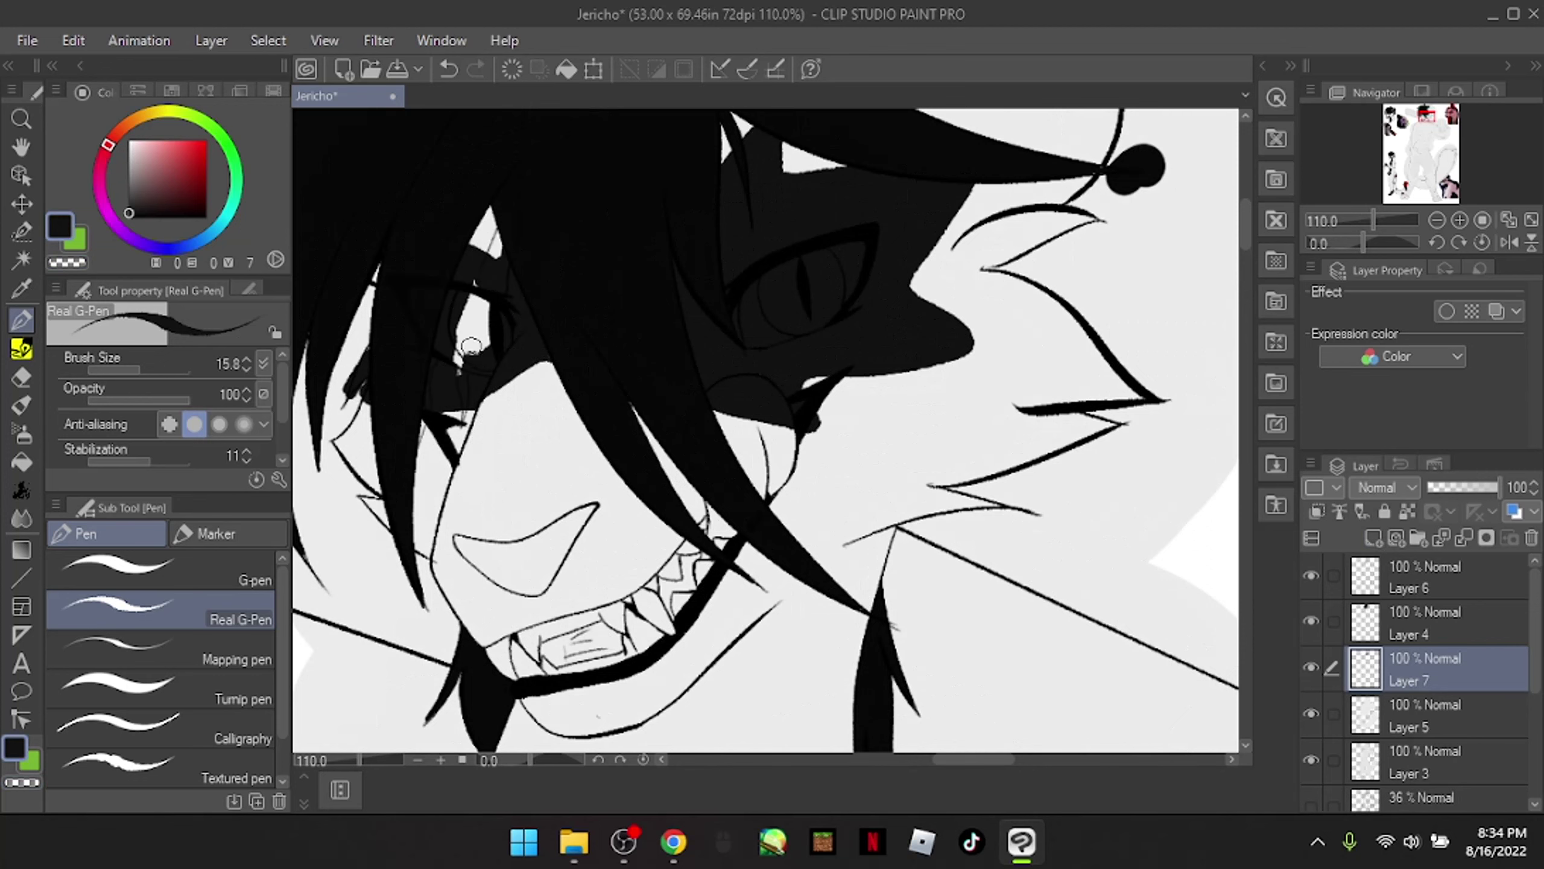
pyautogui.moveTo(462, 345); pyautogui.dragTo(689, 222)
pyautogui.scroll(2, 689, 222)
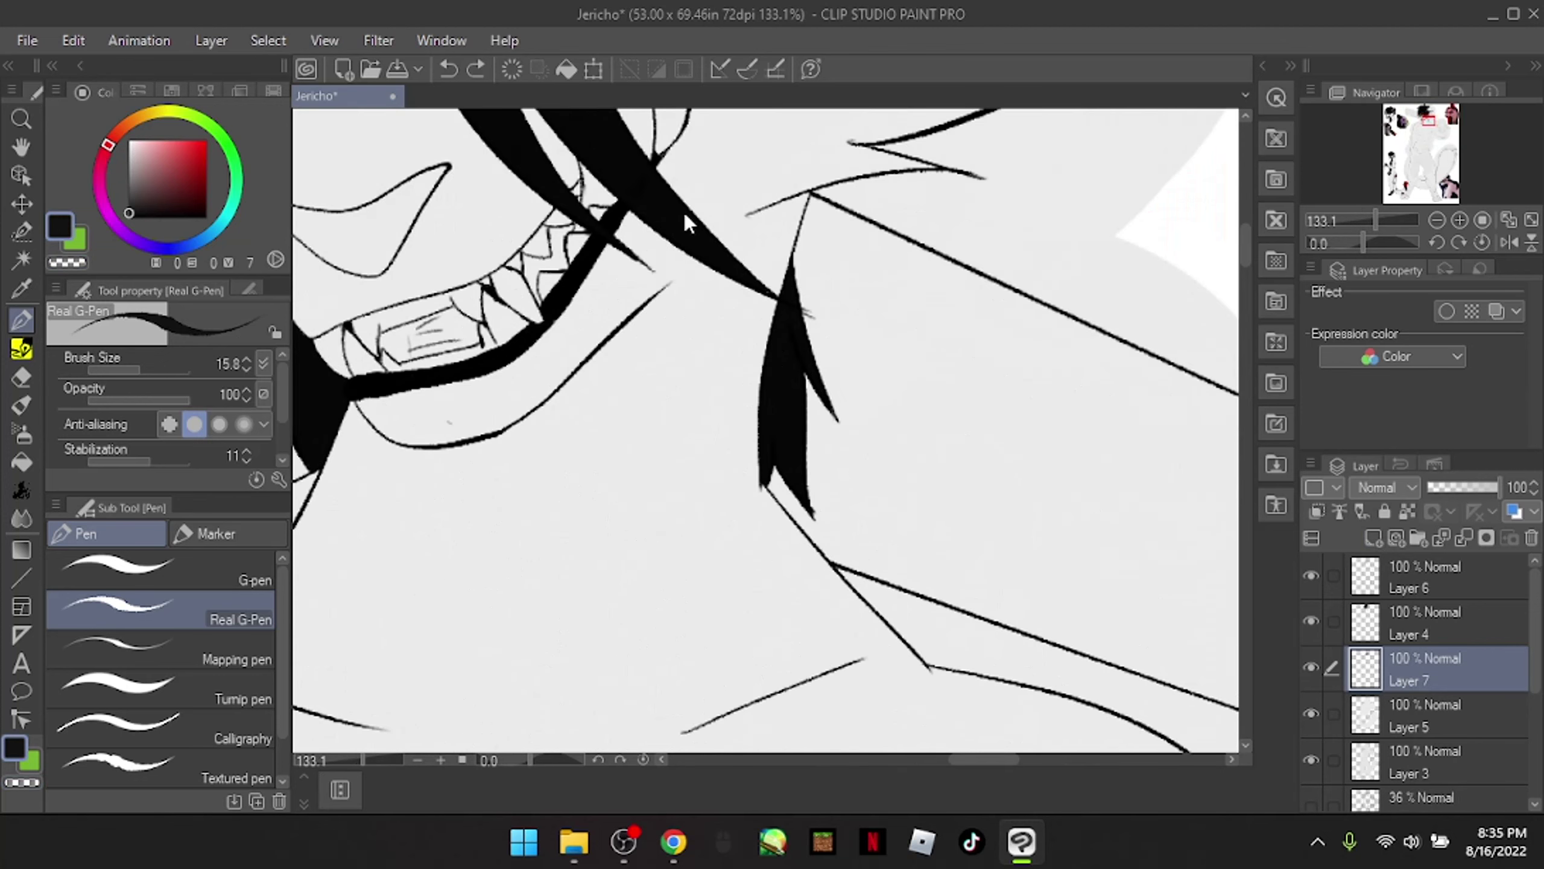
pyautogui.moveTo(729, 292); pyautogui.dragTo(709, 569)
pyautogui.scroll(-3, 708, 569)
pyautogui.moveTo(790, 282)
pyautogui.mouseDown()
pyautogui.moveTo(809, 323)
pyautogui.moveTo(796, 535)
pyautogui.mouseUp()
pyautogui.scroll(-1, 723, 403)
pyautogui.moveTo(602, 176); pyautogui.dragTo(545, 280)
pyautogui.hotkey('ctrl', 'z')
pyautogui.hotkey('ctrl', 'z')
pyautogui.hotkey('ctrl', 'z')
# Step: Outline the dark torso marking along both sides of the neck and chest with jagged fur tufts
pyautogui.moveTo(790, 155); pyautogui.dragTo(846, 380)
pyautogui.moveTo(608, 170); pyautogui.dragTo(526, 453)
pyautogui.moveTo(818, 301); pyautogui.dragTo(790, 493)
pyautogui.scroll(-3, 782, 522)
pyautogui.hotkey('ctrl', 'z')
pyautogui.hotkey('ctrl', 'z')
pyautogui.scroll(2, 833, 551)
# Step: Continue the torso marking's outline down both sides of the waist and thicken its points at the hips
pyautogui.moveTo(845, 201)
pyautogui.mouseDown()
pyautogui.moveTo(769, 481)
pyautogui.moveTo(796, 584)
pyautogui.mouseUp()
pyautogui.hotkey('ctrl', 'z')
pyautogui.moveTo(1004, 238)
pyautogui.mouseDown()
pyautogui.moveTo(939, 541)
pyautogui.moveTo(968, 638)
pyautogui.mouseUp()
pyautogui.scroll(1, 868, 426)
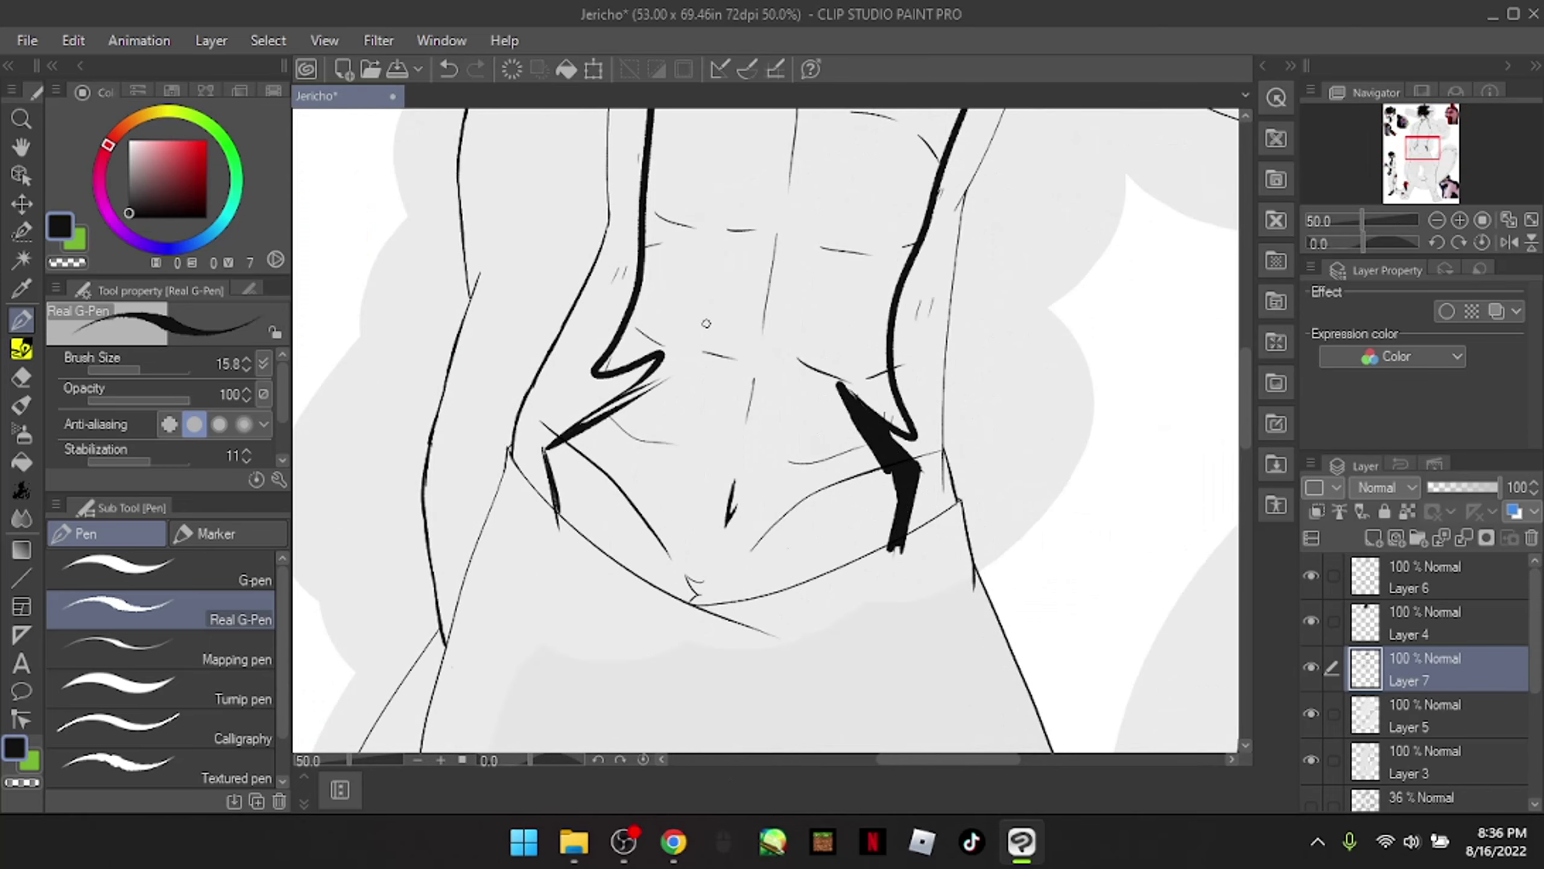
pyautogui.scroll(-1, 595, 412)
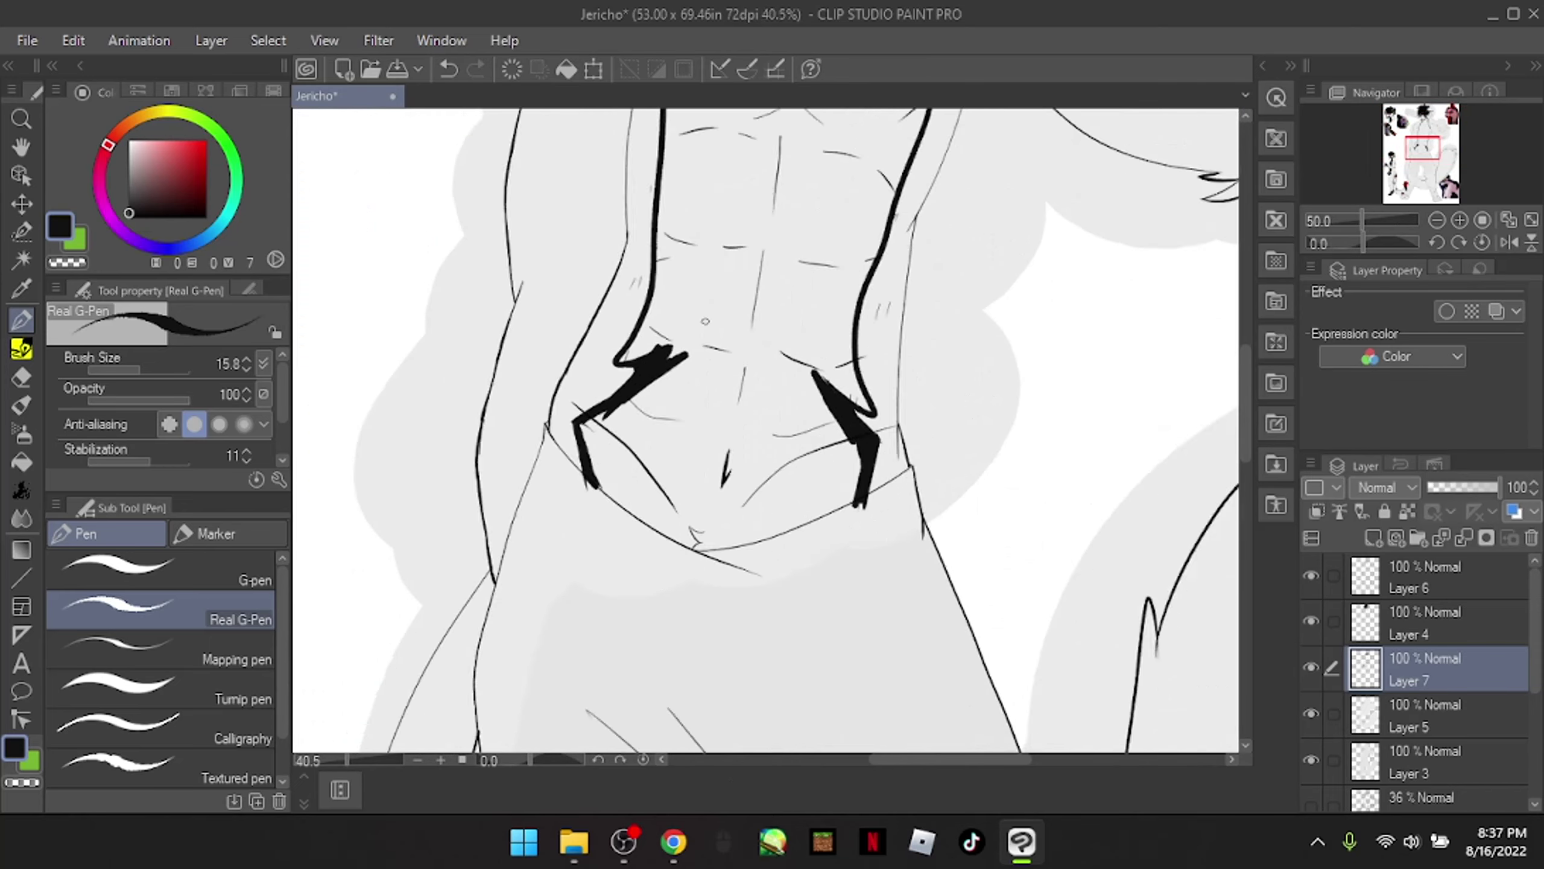
# Step: Fill the chin and the area under the jaw with near-black down to the sides of the neck
pyautogui.scroll(2, 986, 280)
pyautogui.moveTo(671, 422); pyautogui.dragTo(835, 310)
pyautogui.moveTo(622, 450); pyautogui.dragTo(641, 430)
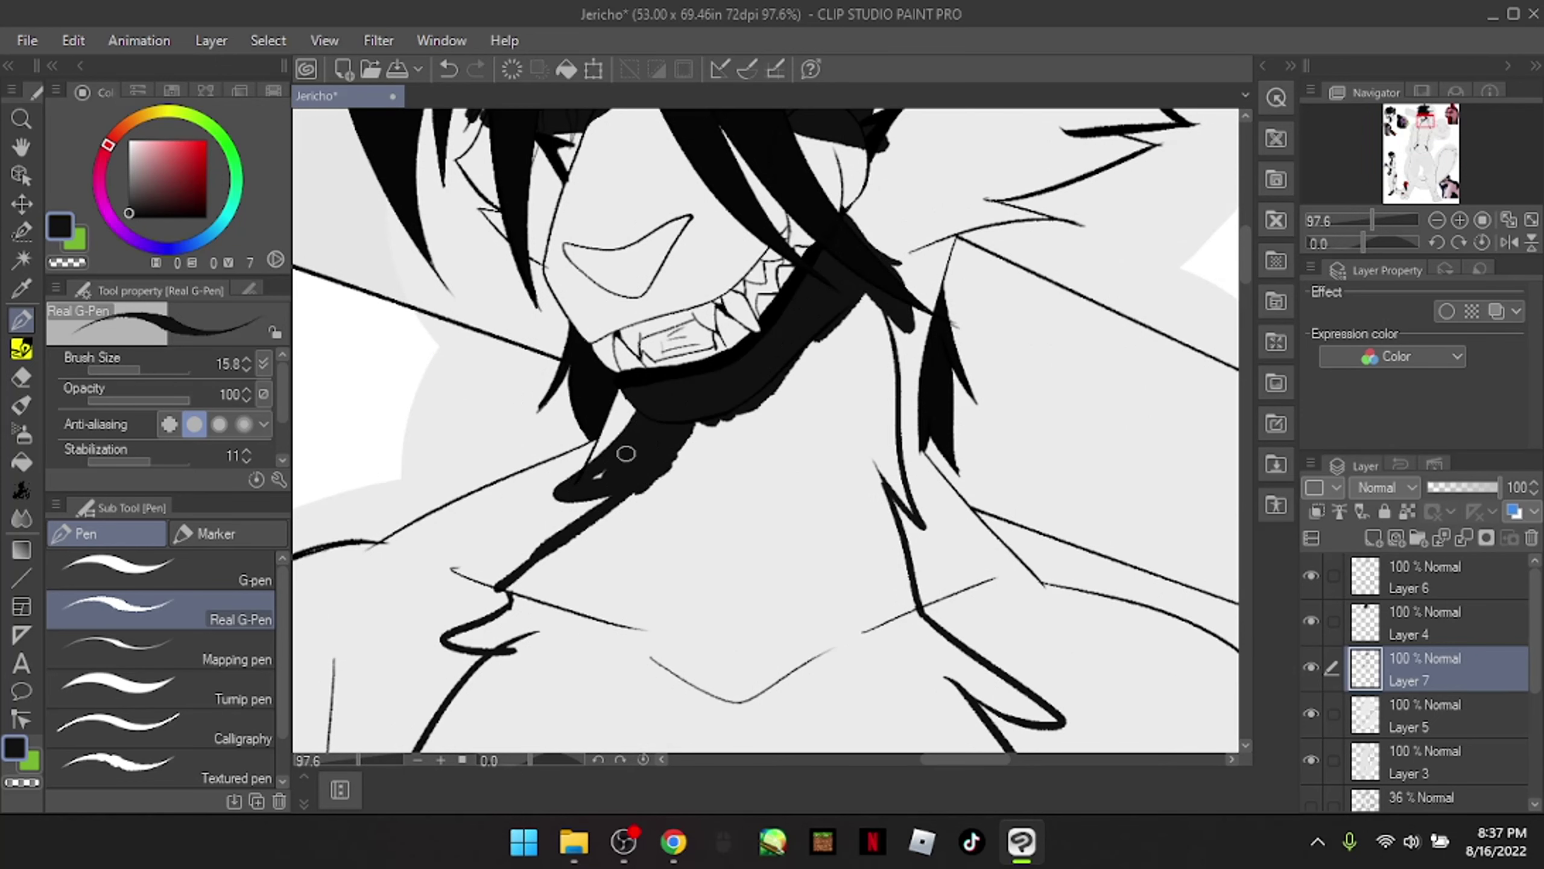
pyautogui.moveTo(860, 297); pyautogui.dragTo(894, 474)
pyautogui.scroll(-3, 891, 437)
pyautogui.scroll(-1, 756, 412)
pyautogui.scroll(1, 756, 412)
pyautogui.scroll(2, 756, 412)
pyautogui.scroll(4, 806, 408)
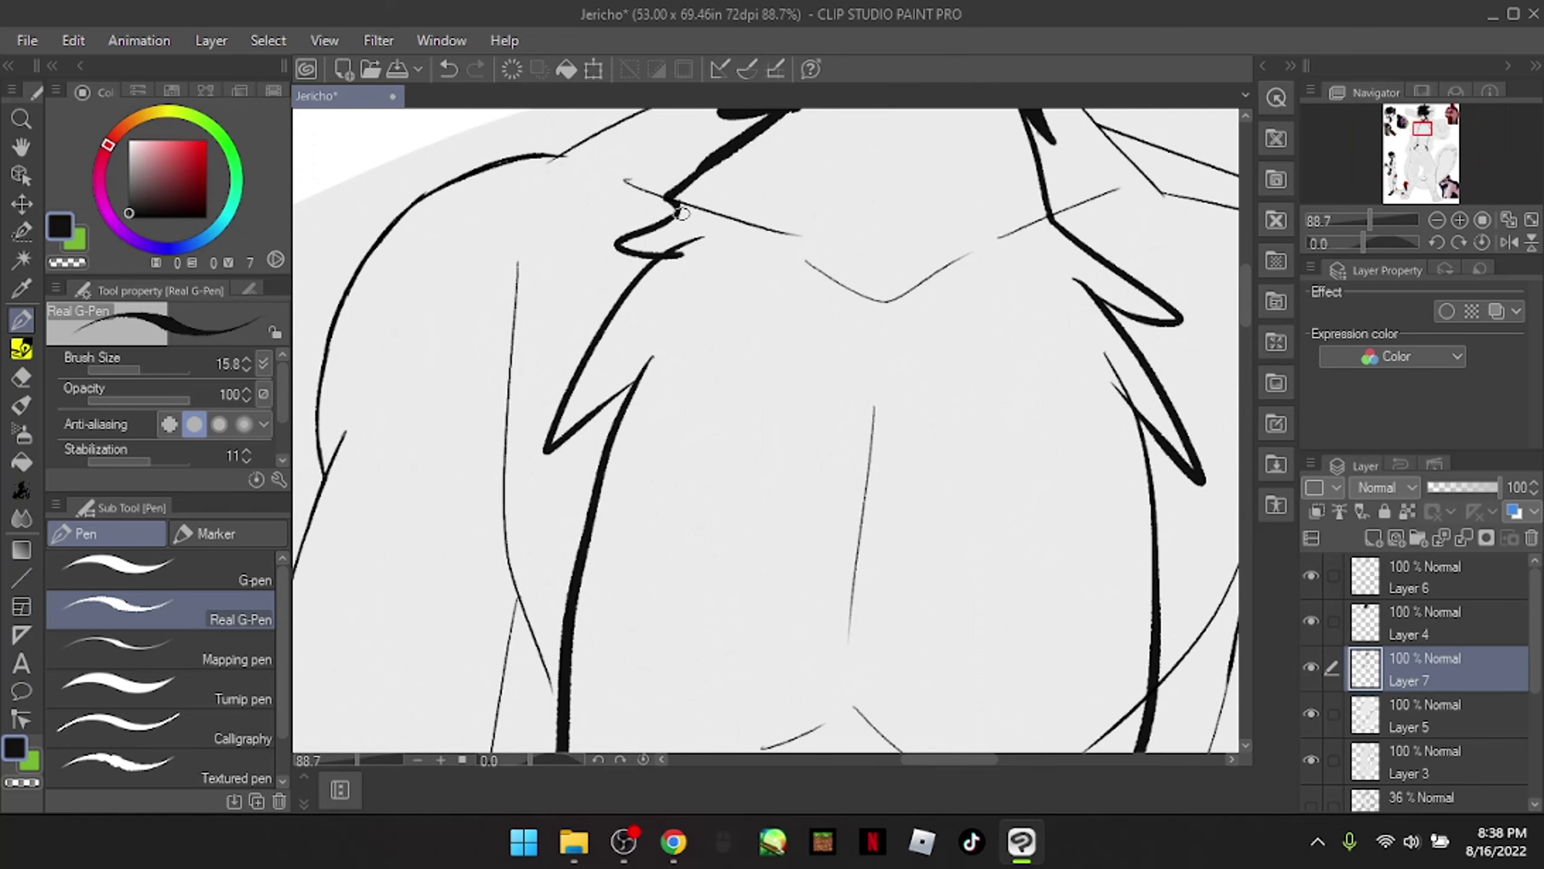
# Step: Fill in the jagged fur tufts along both edges of the chest marking with near-black
pyautogui.moveTo(681, 194); pyautogui.dragTo(553, 438)
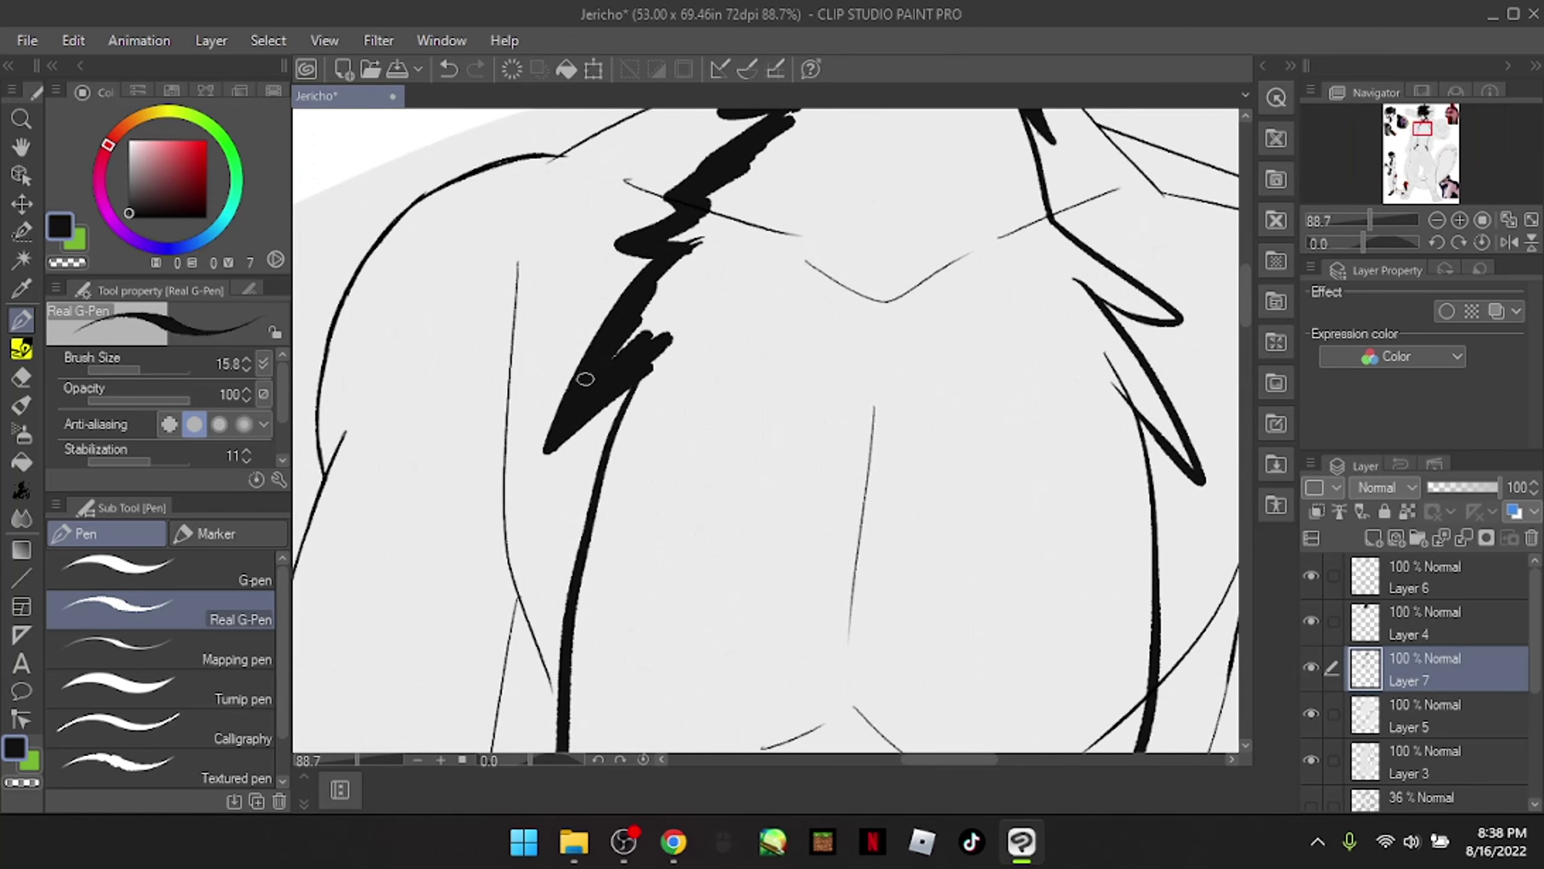
pyautogui.moveTo(723, 252); pyautogui.dragTo(587, 386)
pyautogui.scroll(-3, 669, 304)
pyautogui.scroll(2, 800, 176)
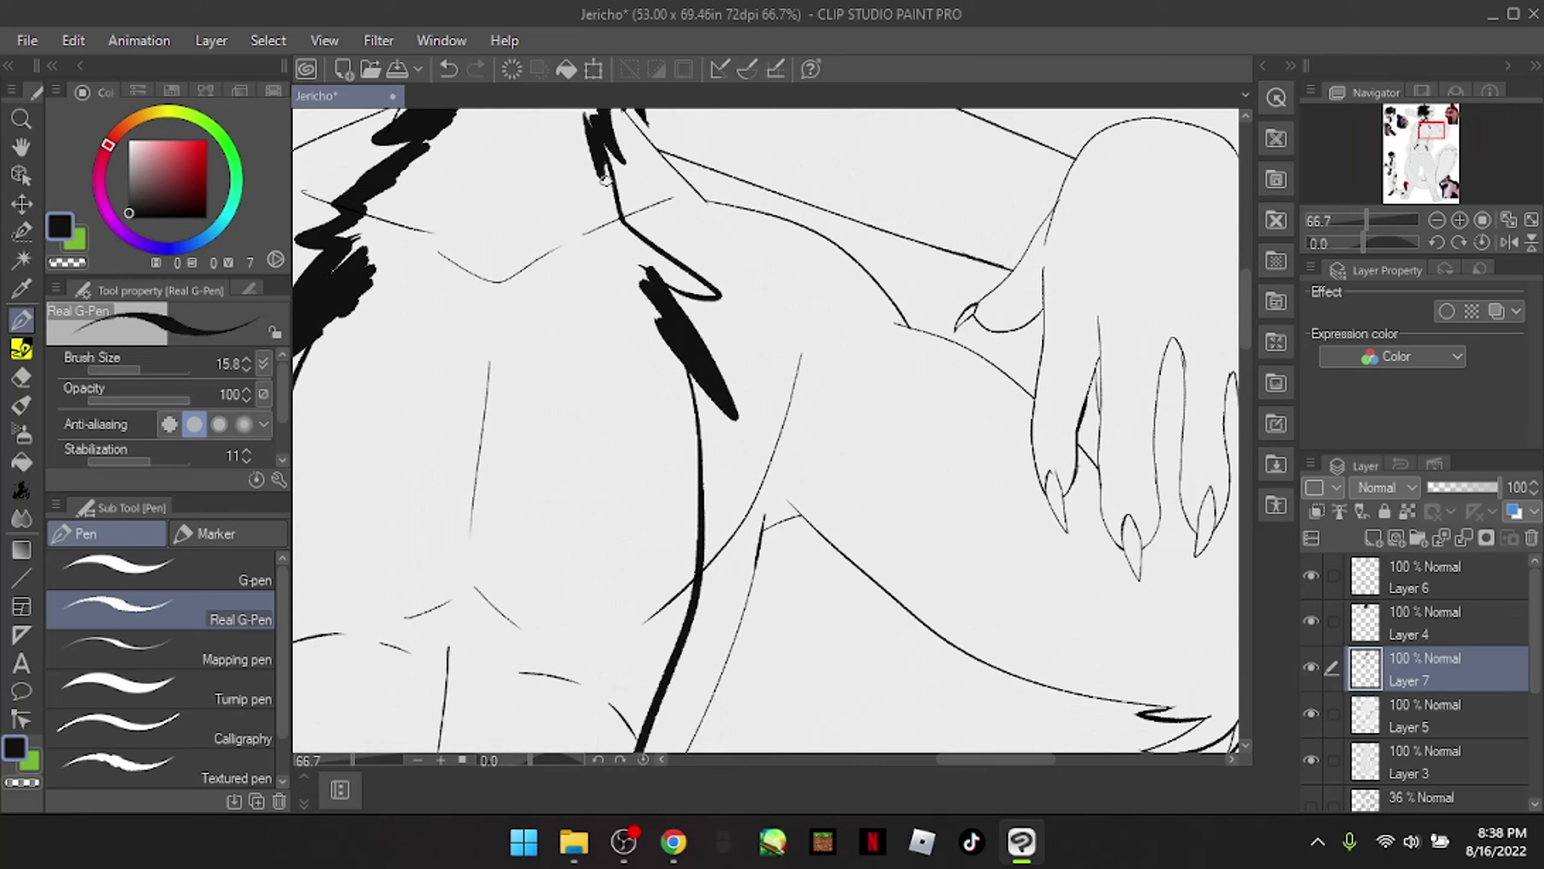
pyautogui.scroll(1, 689, 286)
# Step: Fill the neck and the inside of the torso marking solid near-black with downward strokes
pyautogui.moveTo(657, 183); pyautogui.dragTo(609, 322)
pyautogui.moveTo(602, 207); pyautogui.dragTo(487, 365)
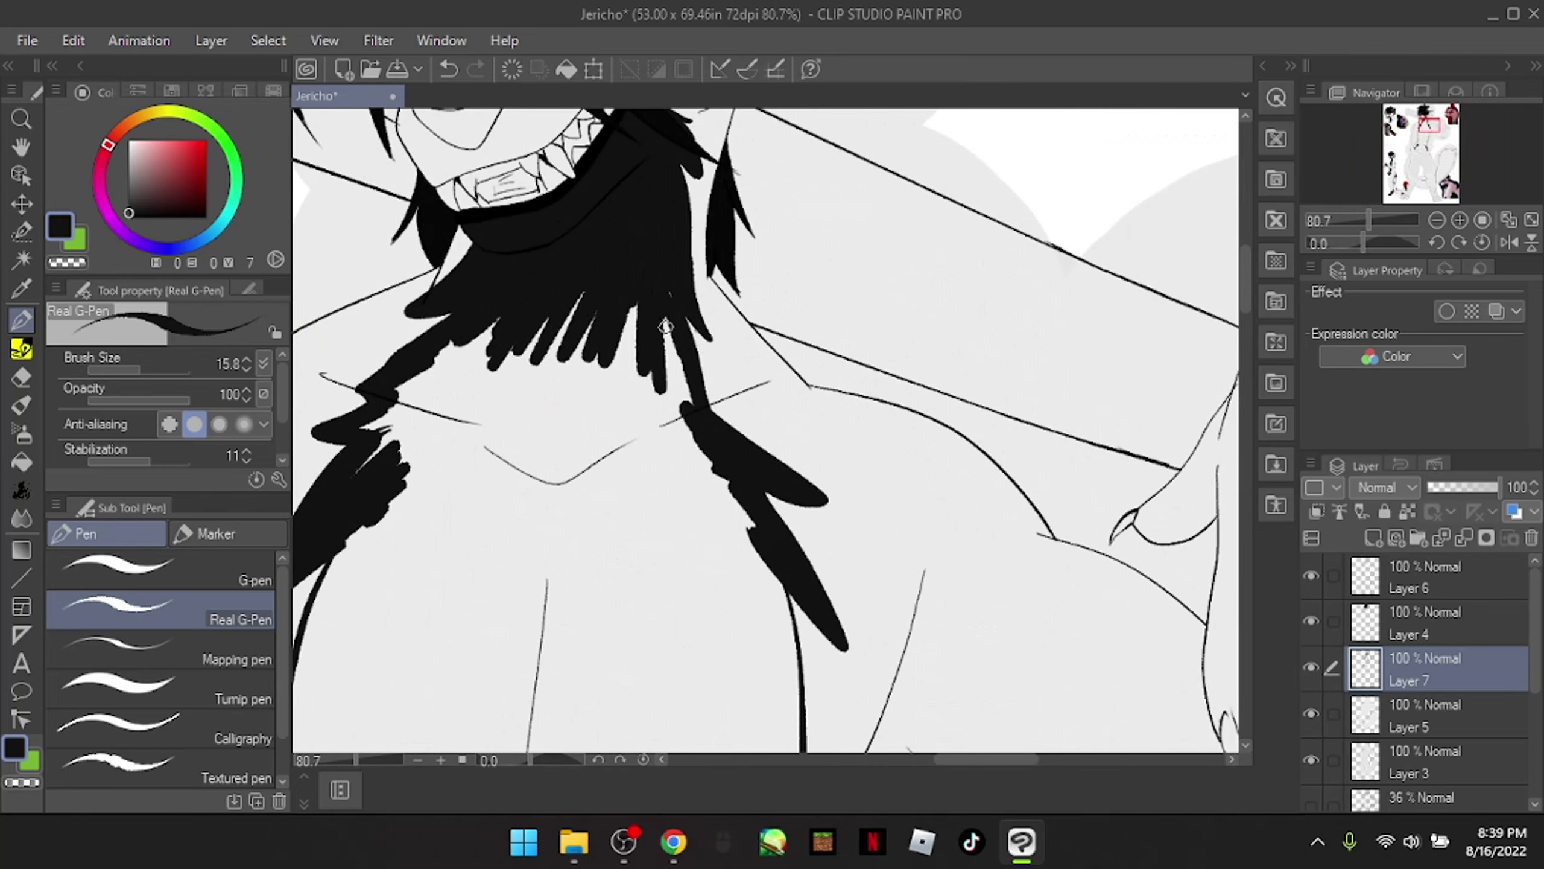
pyautogui.moveTo(669, 316); pyautogui.dragTo(632, 540)
pyautogui.moveTo(584, 304); pyautogui.dragTo(523, 584)
pyautogui.moveTo(536, 322); pyautogui.dragTo(420, 584)
pyautogui.moveTo(469, 340); pyautogui.dragTo(365, 536)
pyautogui.scroll(-3, 669, 335)
pyautogui.scroll(1, 669, 335)
pyautogui.moveTo(608, 268)
pyautogui.mouseDown()
pyautogui.moveTo(668, 338)
pyautogui.moveTo(754, 258)
pyautogui.mouseUp()
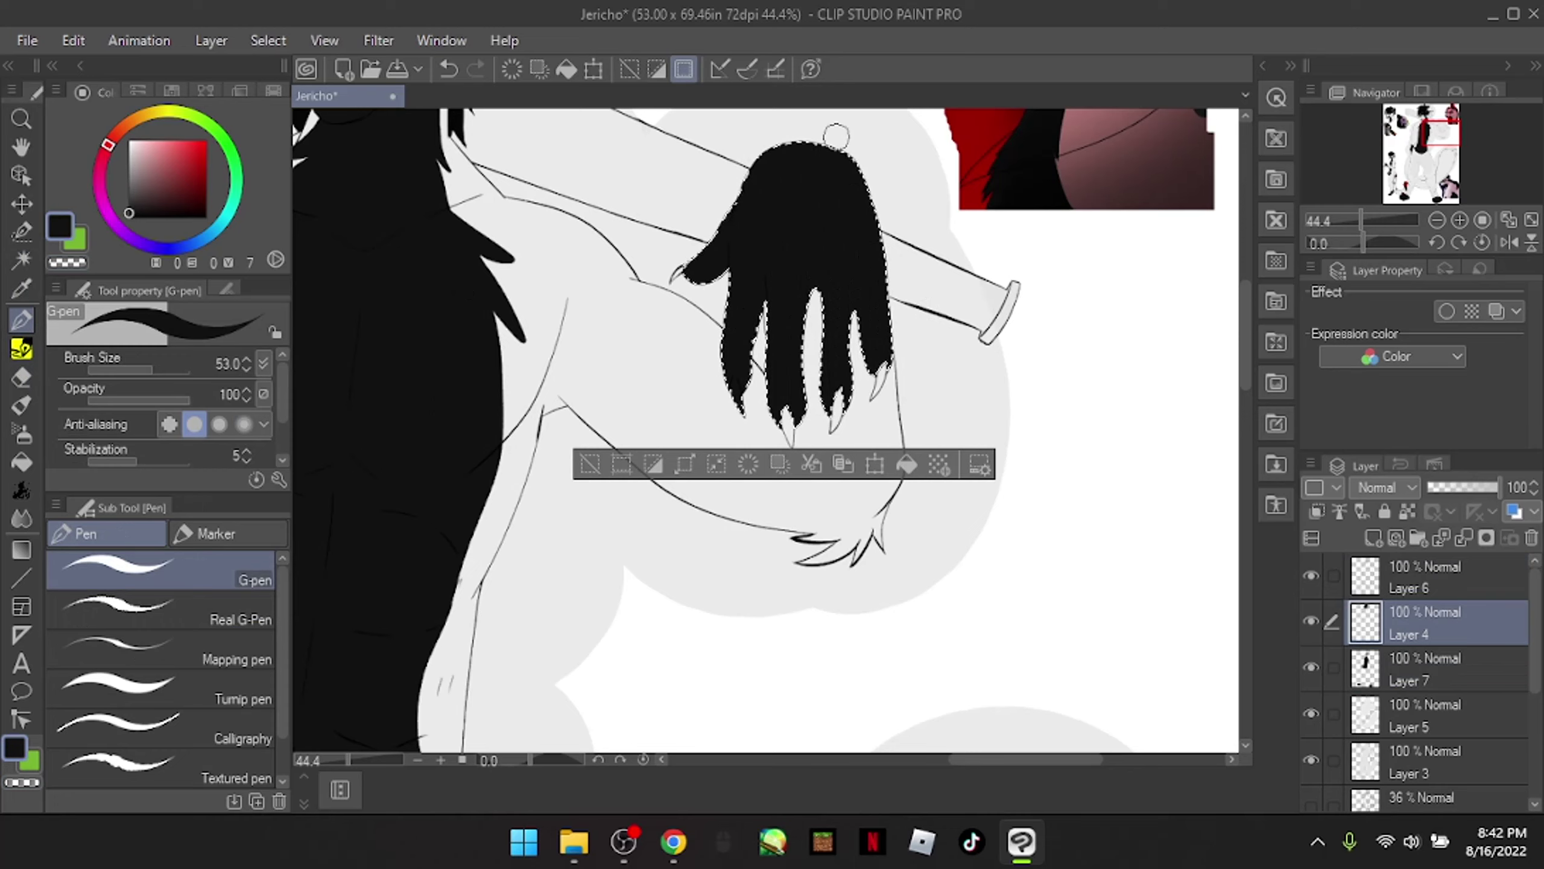
# Step: Deselect the blackened raised hand and paint a black triangular marking on the tail's edge beside the thigh
pyautogui.hotkey('ctrl', 'd')
pyautogui.hotkey('ctrl', '0')
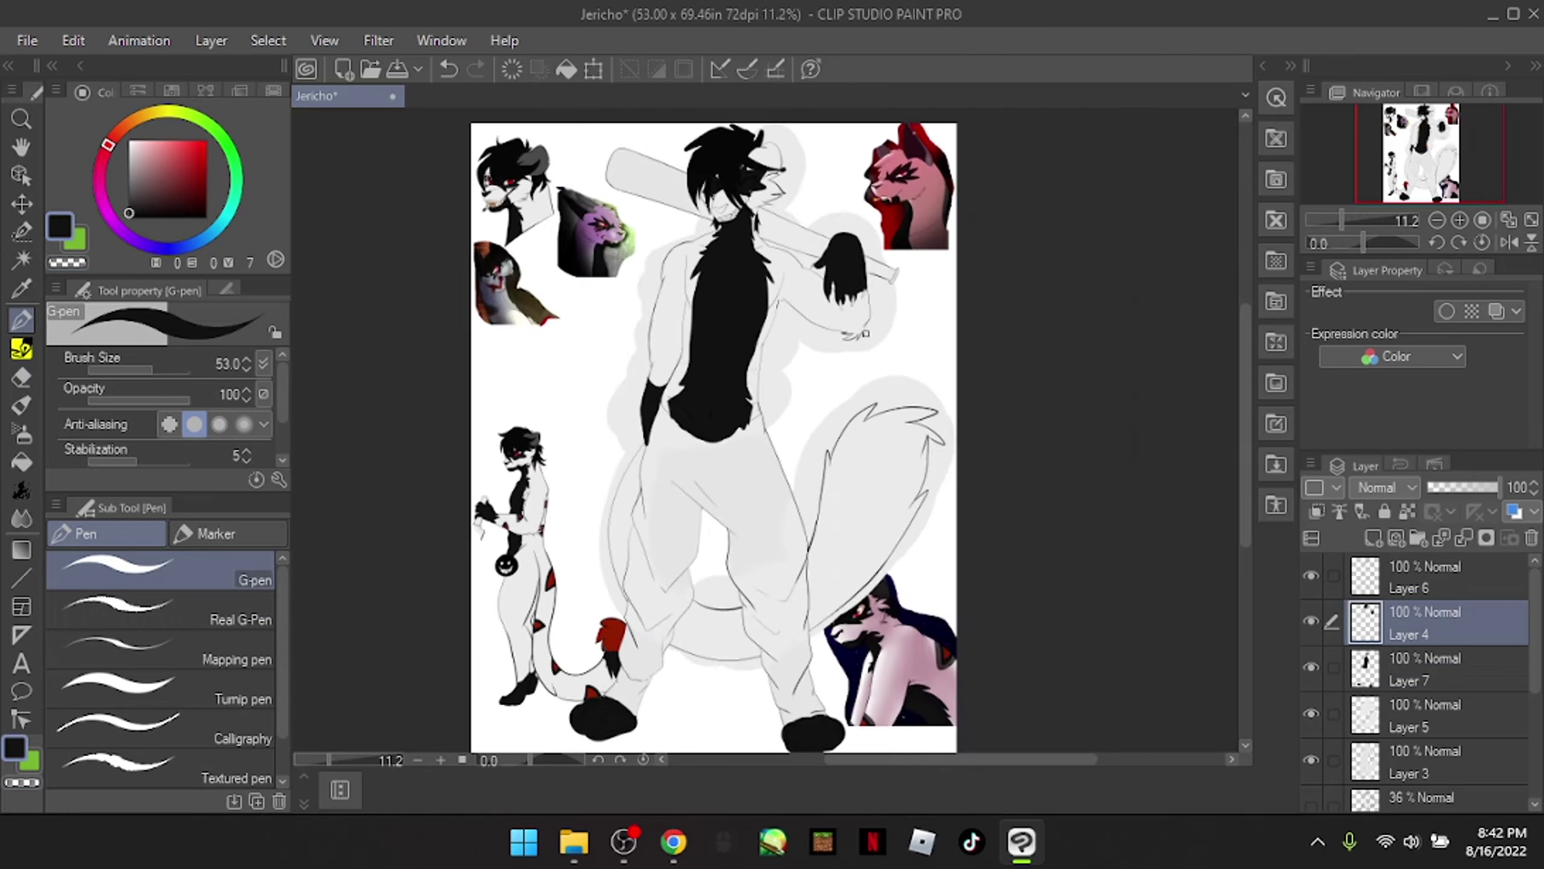
pyautogui.scroll(5, 657, 341)
pyautogui.moveTo(602, 387); pyautogui.dragTo(636, 307)
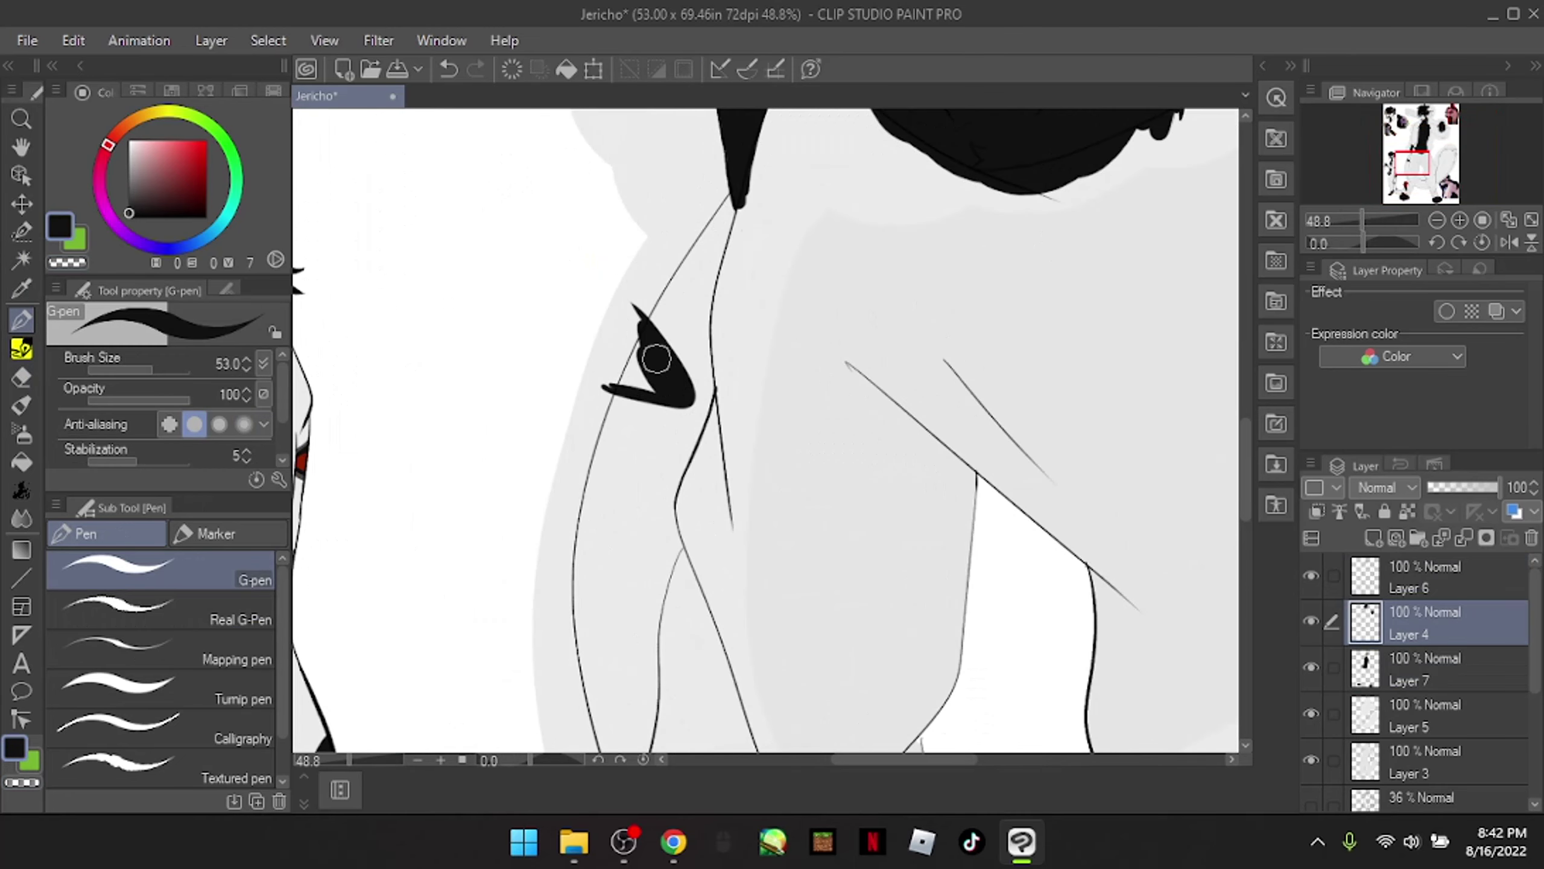
# Step: Paint the bushy end of the tail black and sample the dark grey from the reference's arm markings
pyautogui.hotkey('ctrl', '0')
pyautogui.scroll(4, 836, 551)
pyautogui.moveTo(797, 630); pyautogui.dragTo(900, 651)
pyautogui.scroll(-5, 836, 551)
pyautogui.scroll(4, 638, 497)
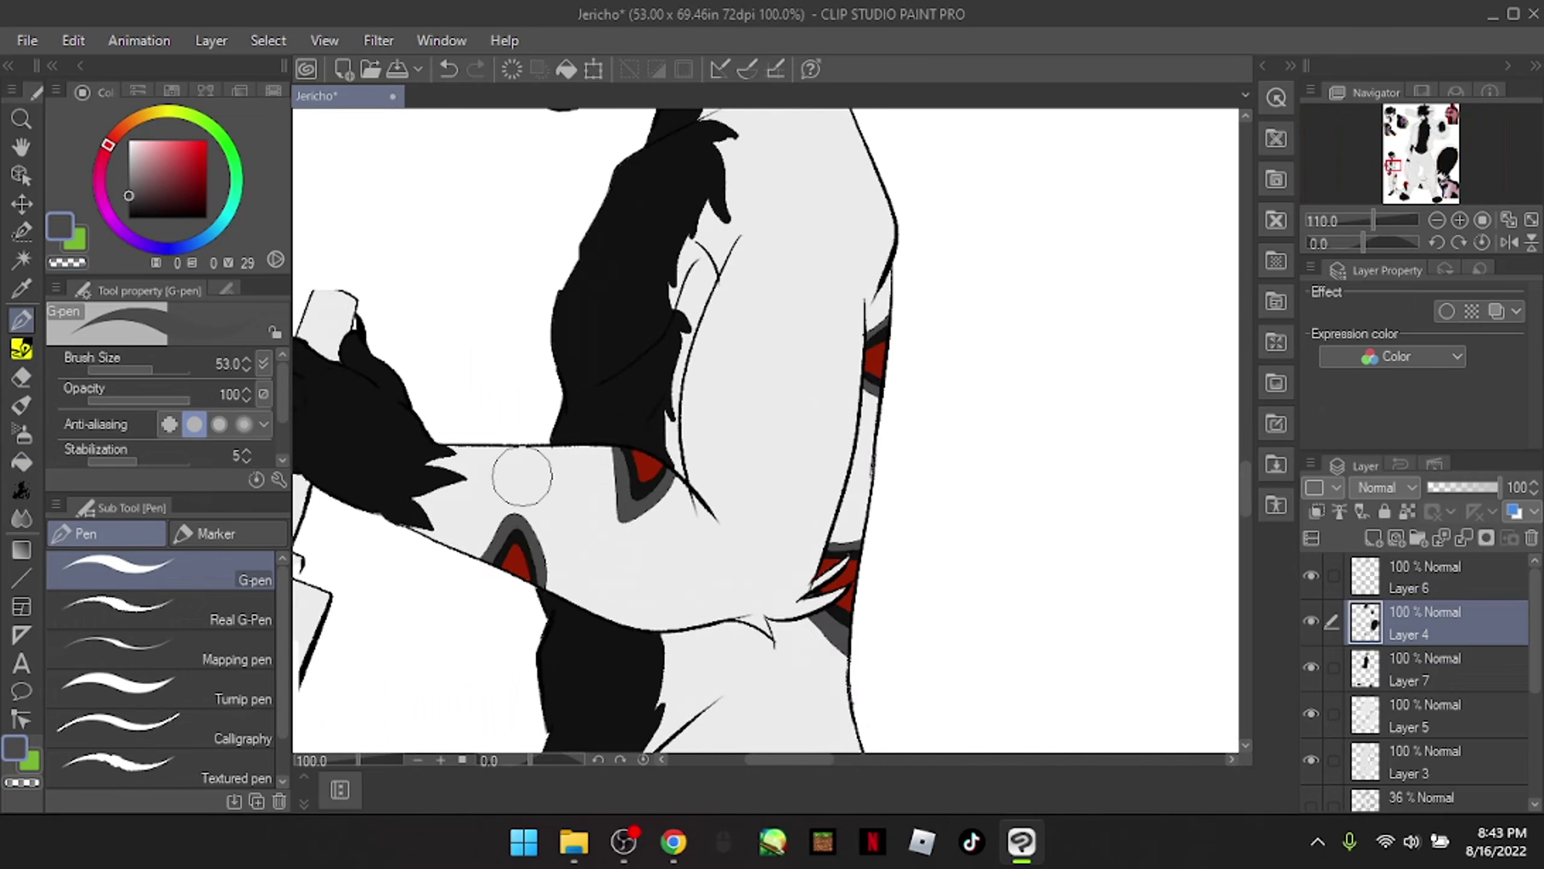
# Step: Paint dark grey triangular markings on the upper and lower edges of the raised arm
pyautogui.scroll(-6, 638, 498)
pyautogui.press('c')
pyautogui.scroll(3, 887, 262)
pyautogui.moveTo(869, 231)
pyautogui.mouseDown()
pyautogui.moveTo(912, 274)
pyautogui.moveTo(973, 292)
pyautogui.moveTo(936, 341)
pyautogui.mouseUp()
pyautogui.scroll(-2, 900, 256)
pyautogui.scroll(4, 912, 274)
pyautogui.moveTo(940, 525); pyautogui.dragTo(973, 578)
pyautogui.scroll(-5, 942, 548)
pyautogui.scroll(8, 942, 548)
# Step: Sample near-black, paint dark centres inside the raised arm's grey markings and undo the faulty stroke
pyautogui.keyDown('alt'); pyautogui.click(739, 361); pyautogui.keyUp('alt')
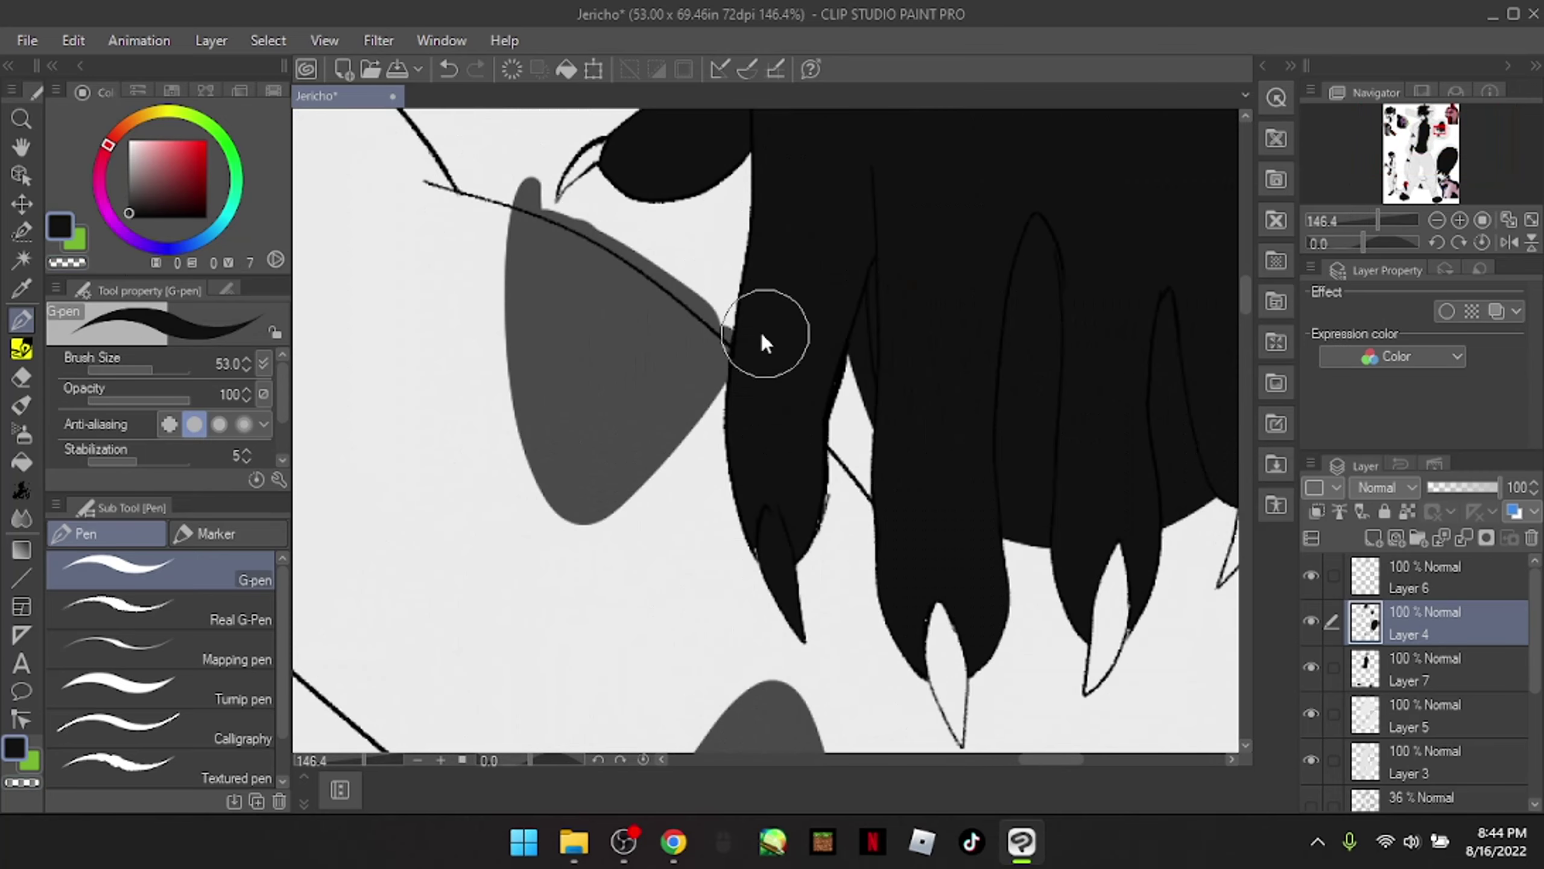
pyautogui.moveTo(553, 256); pyautogui.dragTo(654, 310)
pyautogui.scroll(-3, 655, 310)
pyautogui.moveTo(675, 377)
pyautogui.mouseDown()
pyautogui.moveTo(603, 465)
pyautogui.moveTo(655, 414)
pyautogui.mouseUp()
pyautogui.hotkey('ctrl', 'z')
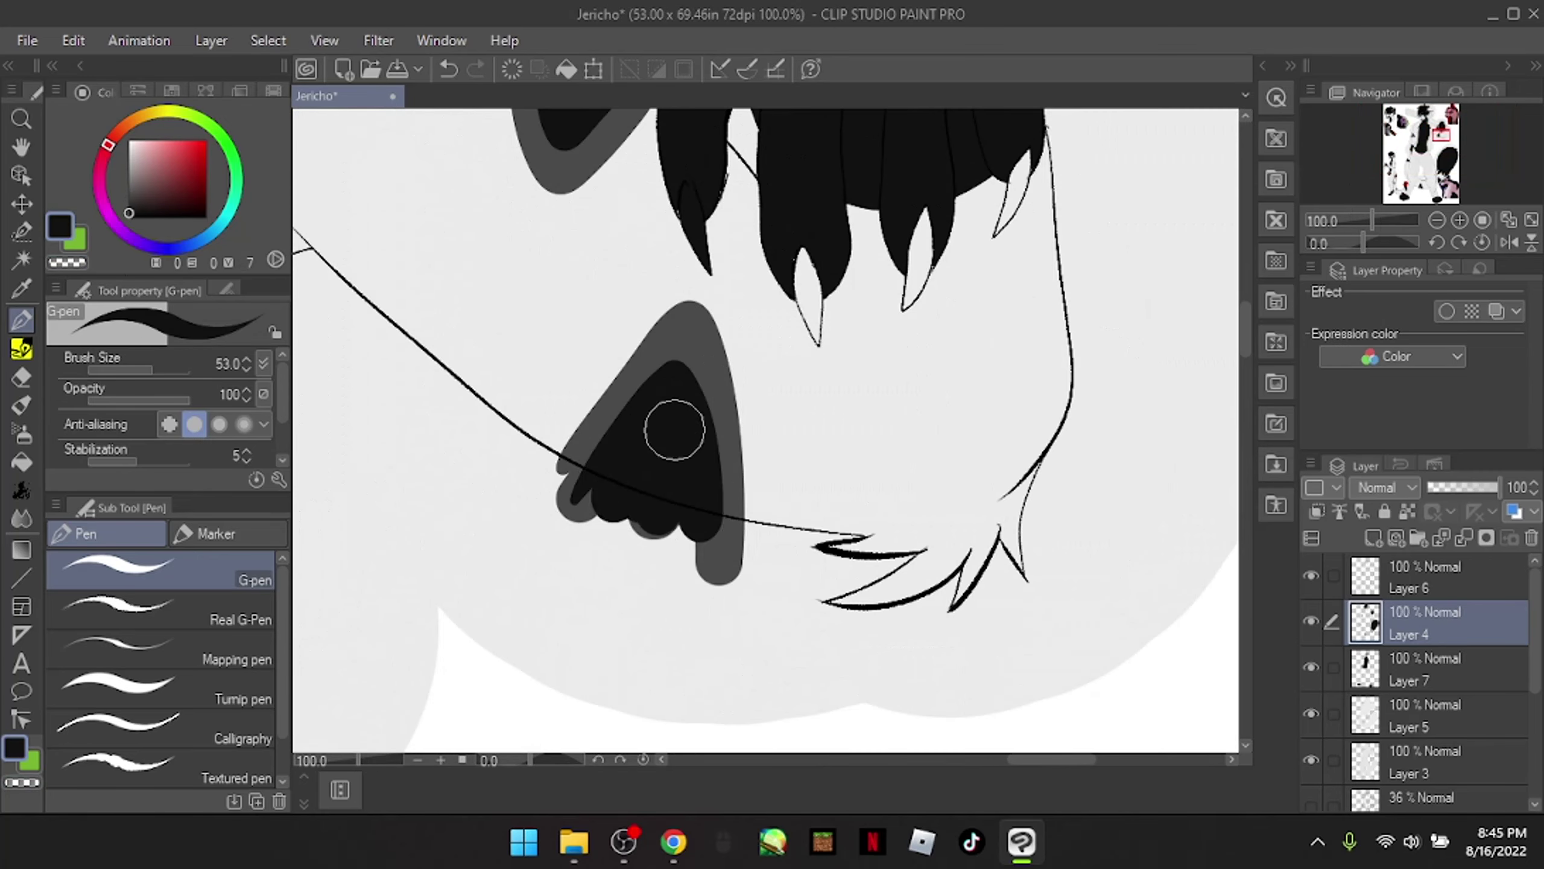
pyautogui.scroll(-1, 655, 414)
pyautogui.moveTo(612, 341); pyautogui.dragTo(524, 234)
pyautogui.scroll(-4, 524, 234)
# Step: Sample the dark grey, check what Layer 7 and Layer 4 contain and add a raster layer above Layer 7
pyautogui.keyDown('alt'); pyautogui.click(774, 259); pyautogui.keyUp('alt')
pyautogui.scroll(4, 774, 259)
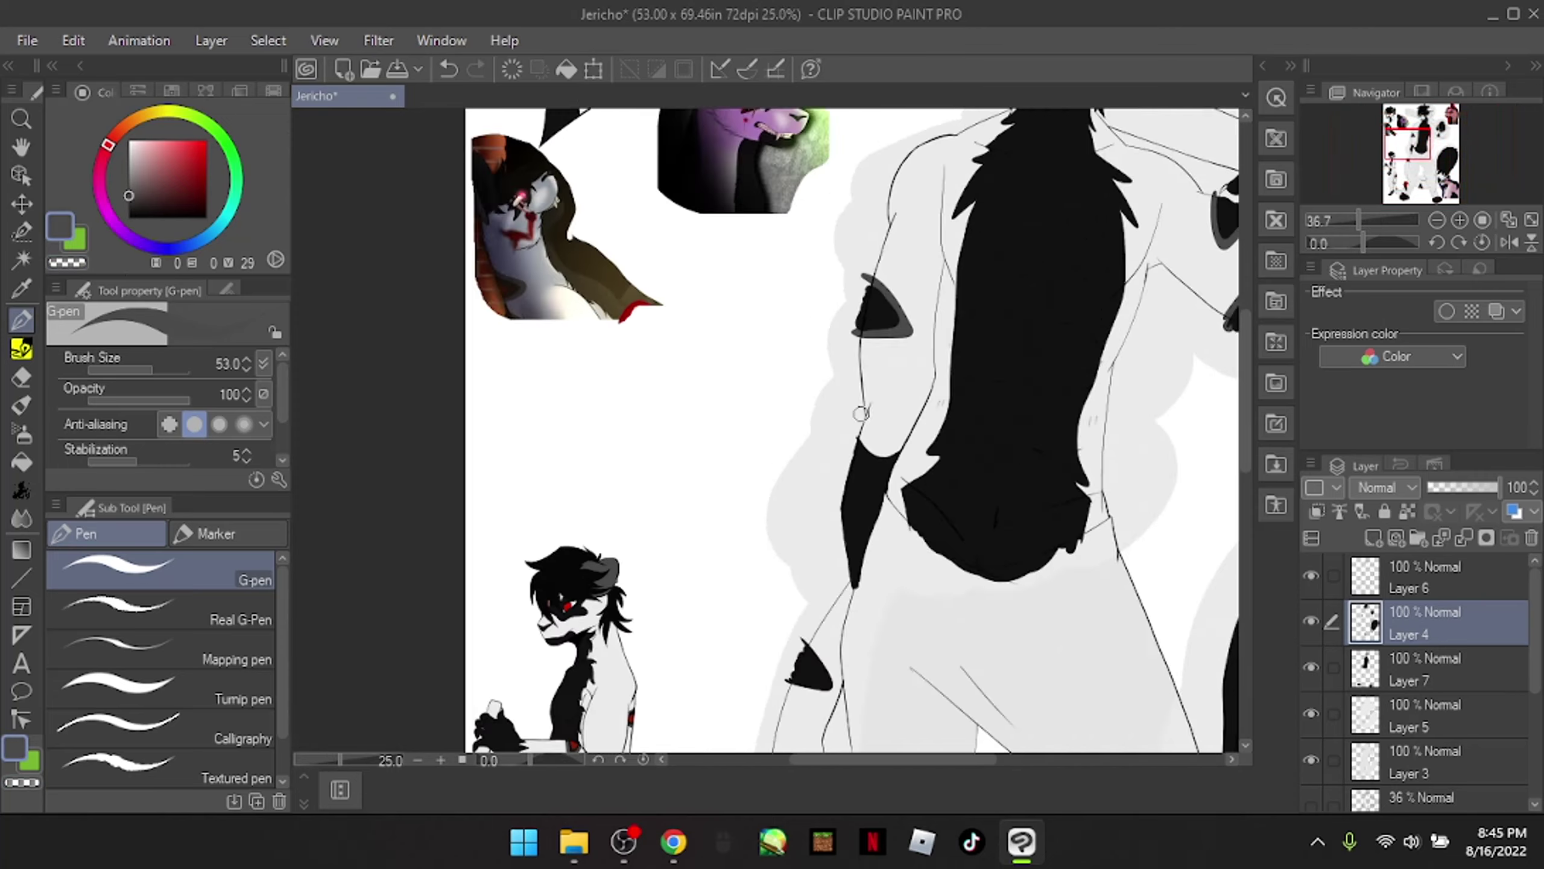
pyautogui.click(1311, 666)
pyautogui.click(1311, 666)
pyautogui.click(1312, 620)
pyautogui.click(1312, 621)
pyautogui.click(1429, 669)
pyautogui.click(1374, 537)
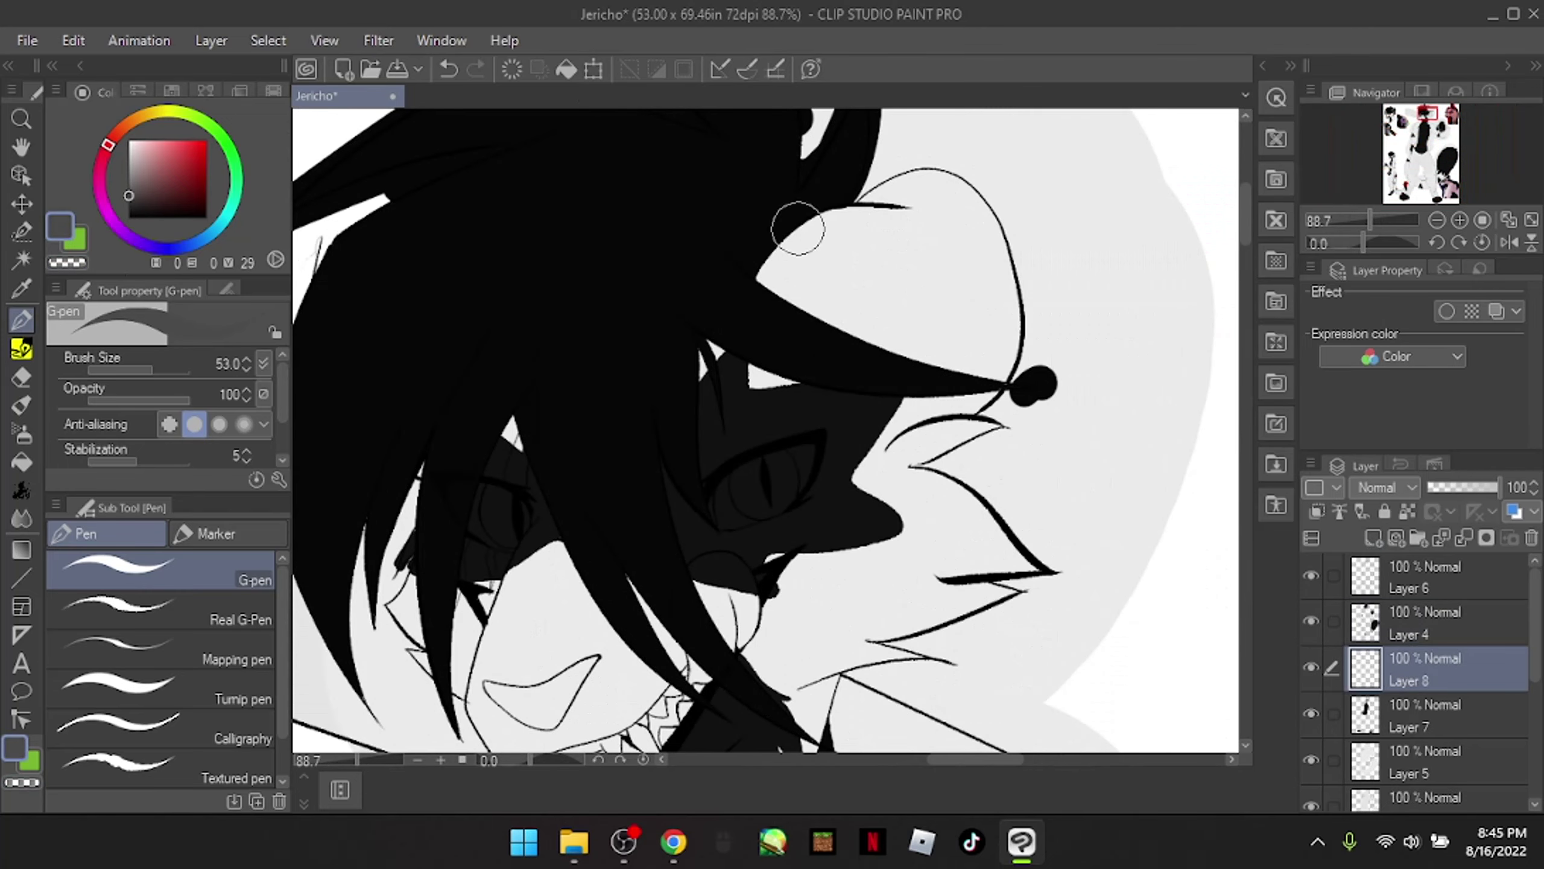
# Step: Paint the character's ear dark grey on the new layer beneath the hair
pyautogui.moveTo(784, 268); pyautogui.dragTo(1007, 288)
pyautogui.moveTo(946, 390); pyautogui.dragTo(900, 262)
pyautogui.scroll(-4, 851, 341)
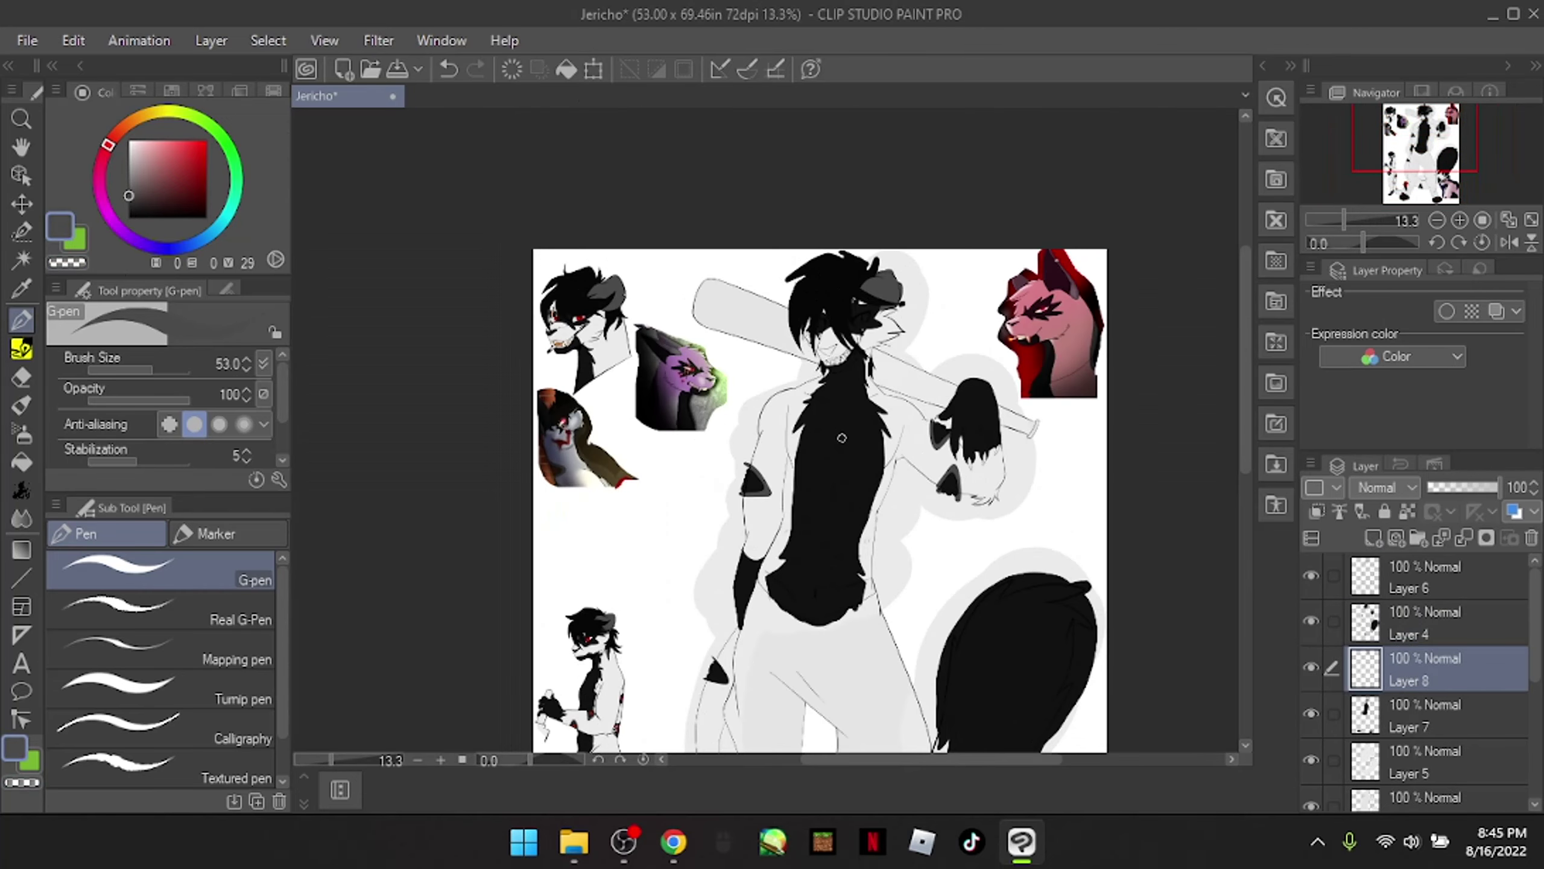
# Step: Lasso the head area and separate its hair from Layer 4 onto a layer of its own
pyautogui.scroll(2, 826, 377)
pyautogui.click(21, 231)
pyautogui.moveTo(790, 605)
pyautogui.mouseDown()
pyautogui.moveTo(729, 286)
pyautogui.moveTo(915, 624)
pyautogui.mouseUp()
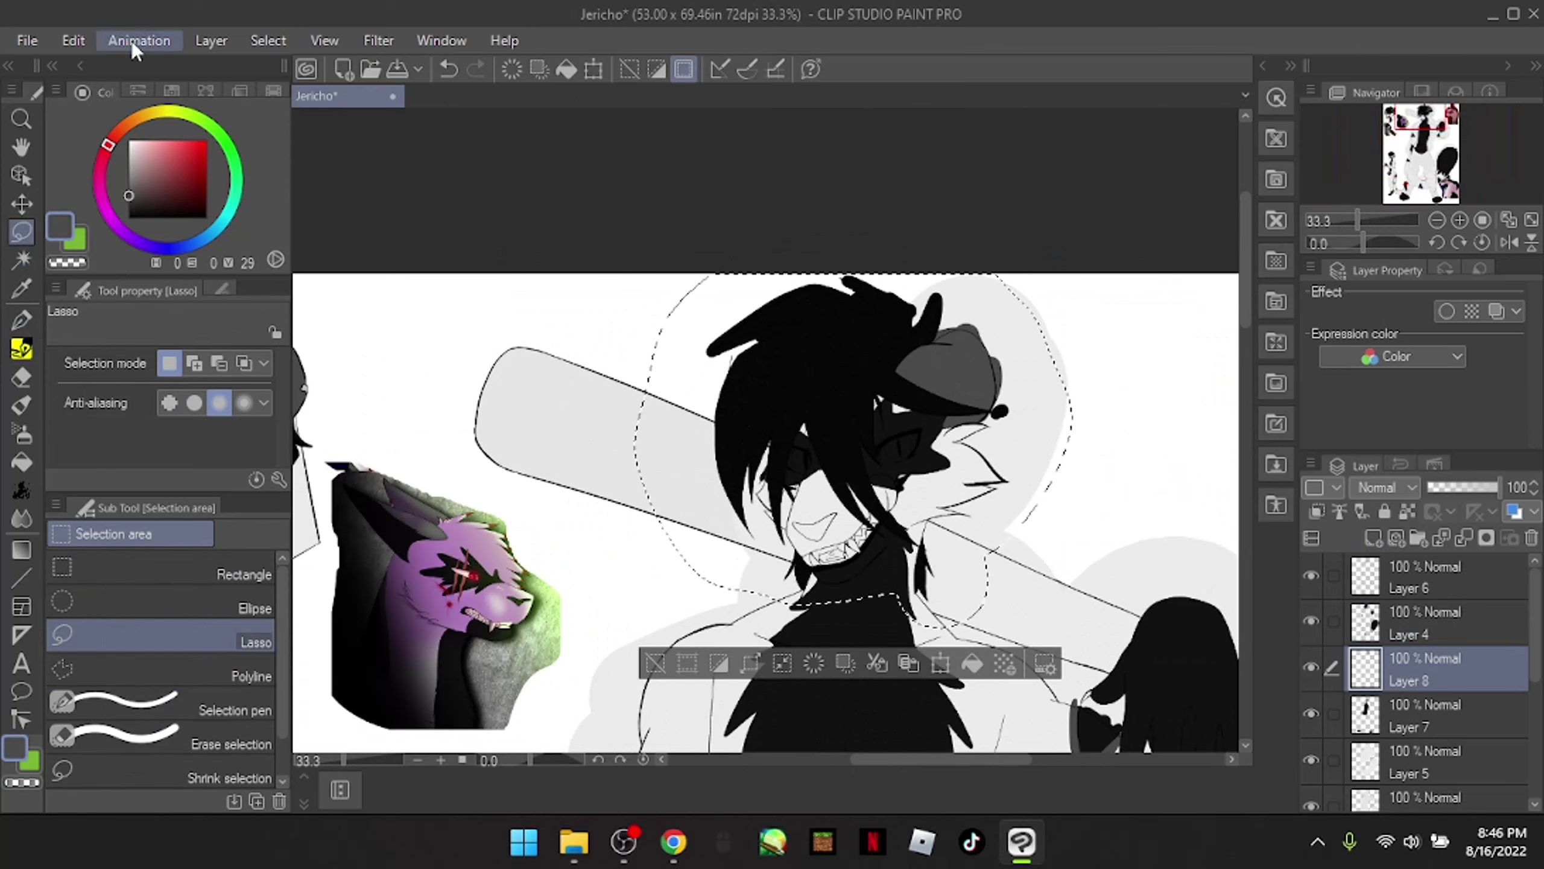
pyautogui.click(1429, 620)
pyautogui.press('Delete')
pyautogui.hotkey('ctrl', 'z')
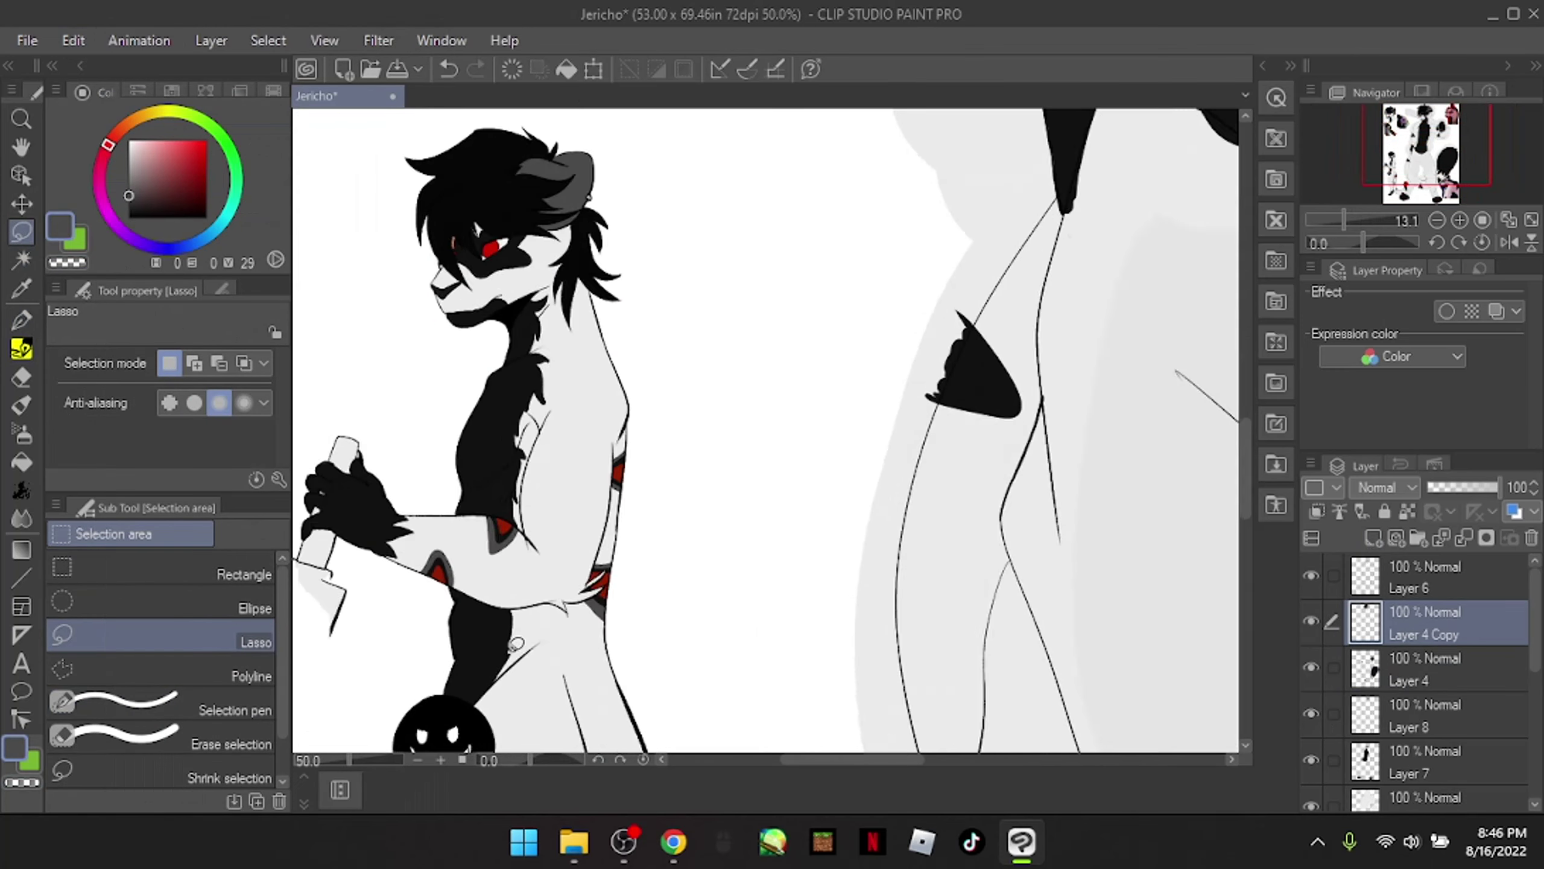
# Step: Sample dark red from the full-body reference and paint red centres in the triangular arm markings on Layer 4
pyautogui.scroll(5, 481, 420)
pyautogui.press('p')
pyautogui.scroll(-2, 542, 362)
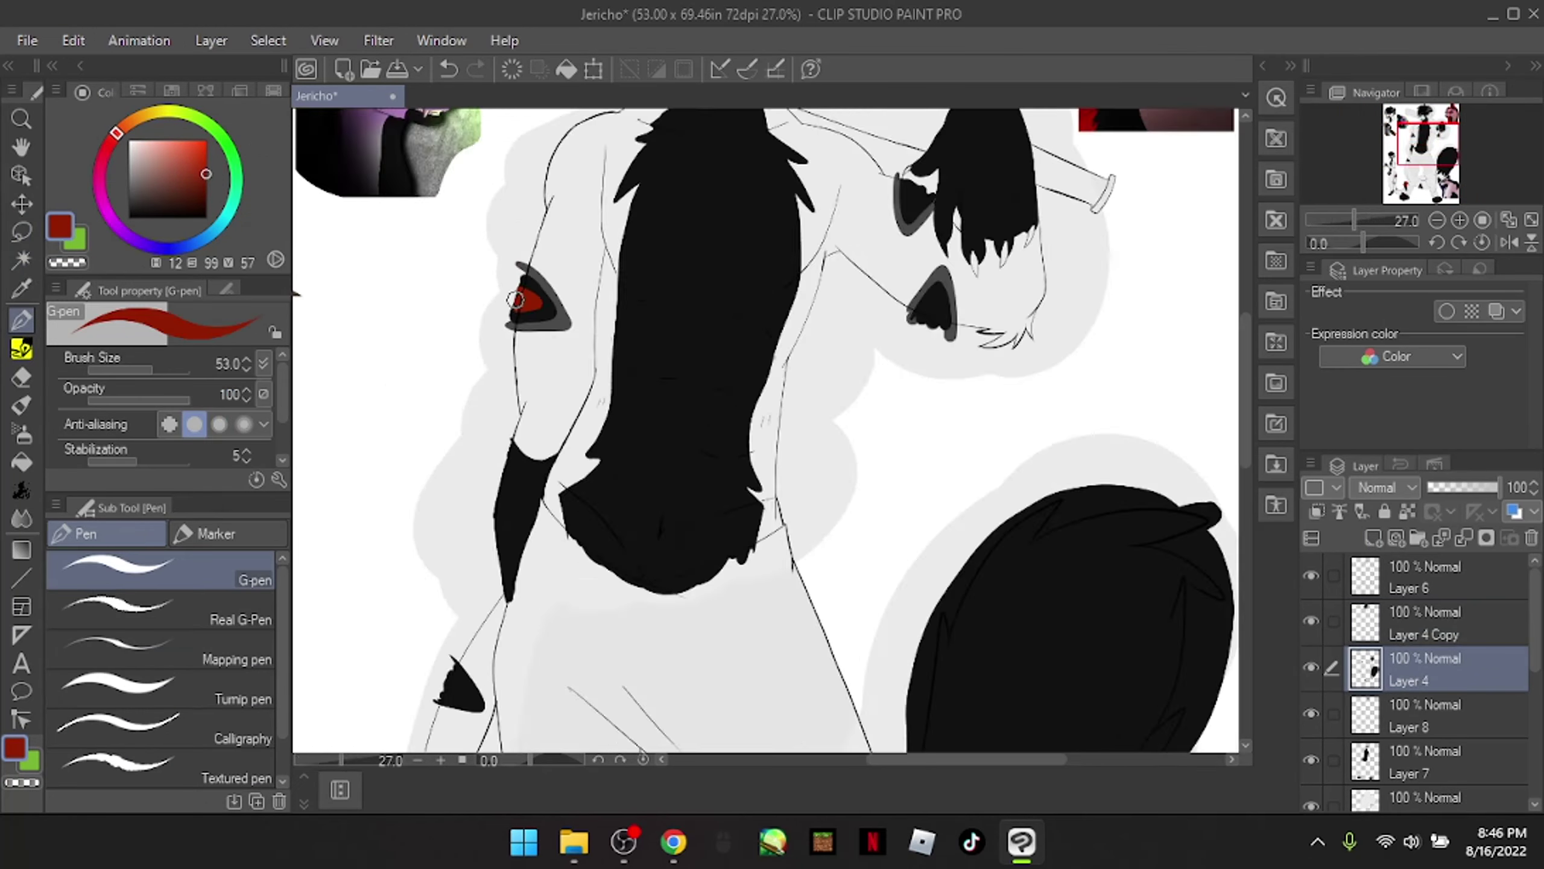
pyautogui.scroll(-2, 685, 569)
pyautogui.moveTo(815, 575); pyautogui.dragTo(827, 586)
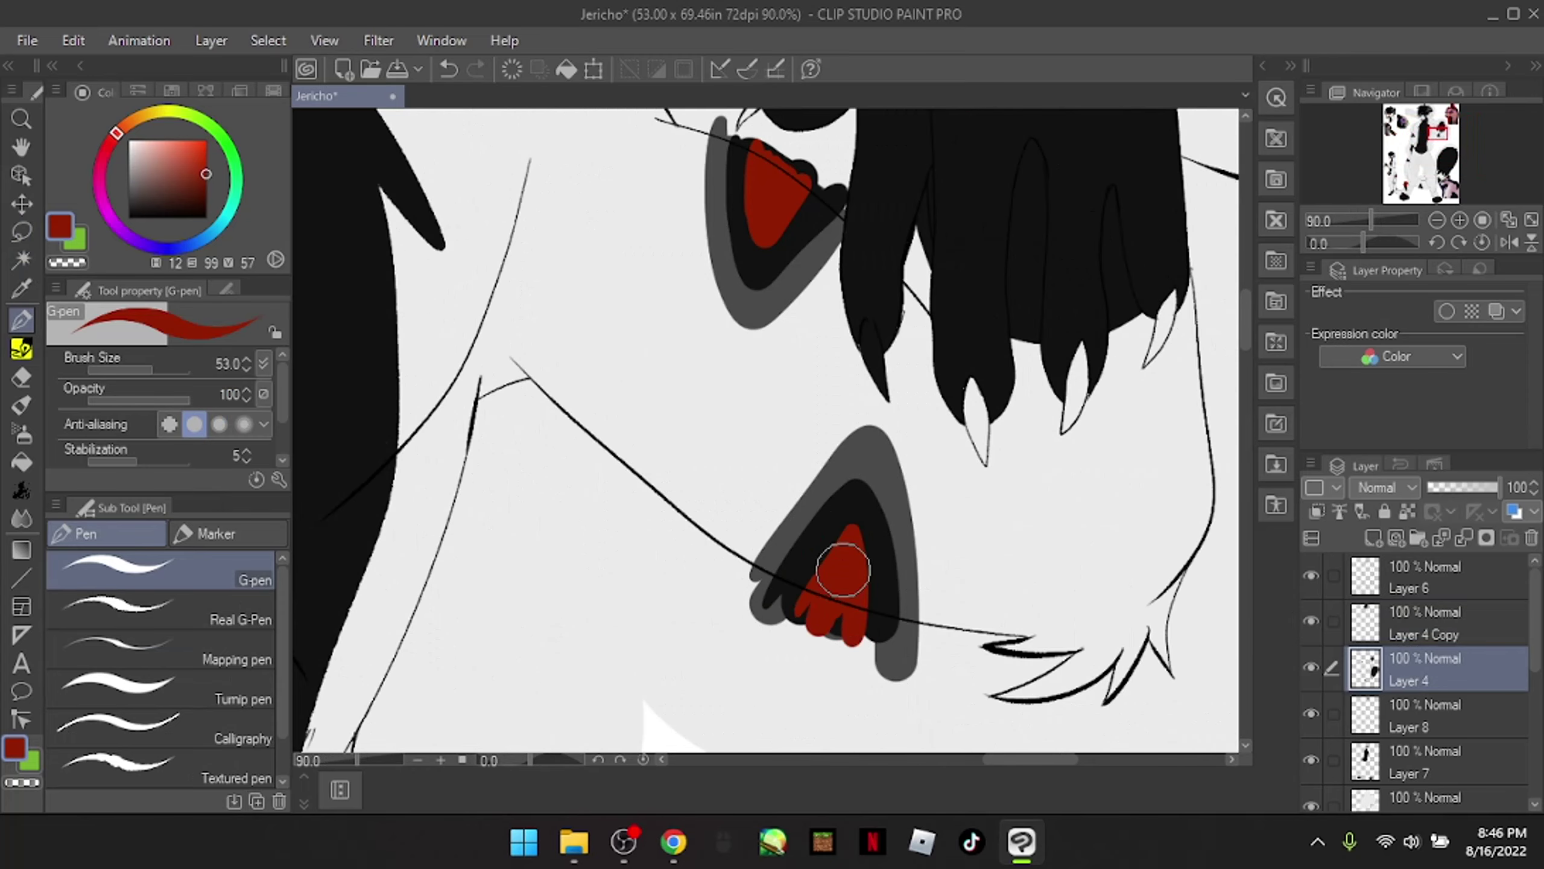
pyautogui.scroll(-5, 828, 586)
pyautogui.scroll(5, 642, 405)
# Step: Paint dark red centres inside the black triangular markings along the tail
pyautogui.moveTo(641, 405); pyautogui.dragTo(593, 355)
pyautogui.scroll(-5, 593, 355)
pyautogui.scroll(5, 662, 507)
pyautogui.moveTo(662, 507); pyautogui.dragTo(620, 593)
pyautogui.scroll(-5, 621, 593)
pyautogui.scroll(5, 772, 499)
pyautogui.moveTo(608, 426); pyautogui.dragTo(534, 493)
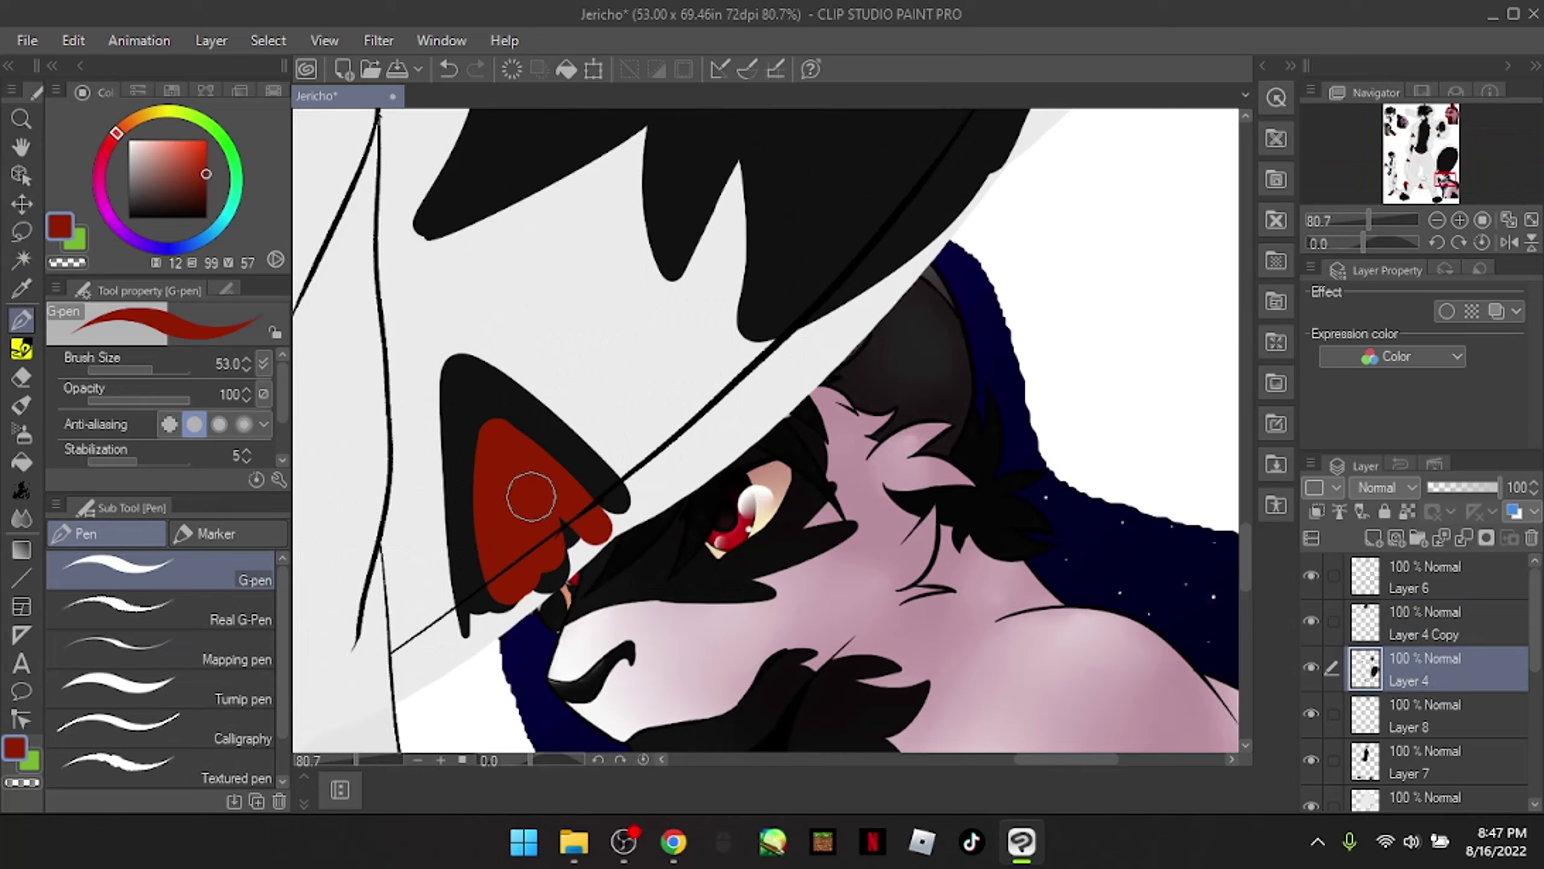
# Step: Paint the bushy end of the tail dark red above a jagged, fur-like edge
pyautogui.scroll(-3, 535, 493)
pyautogui.click(146, 367)
pyautogui.click(21, 435)
pyautogui.press('p')
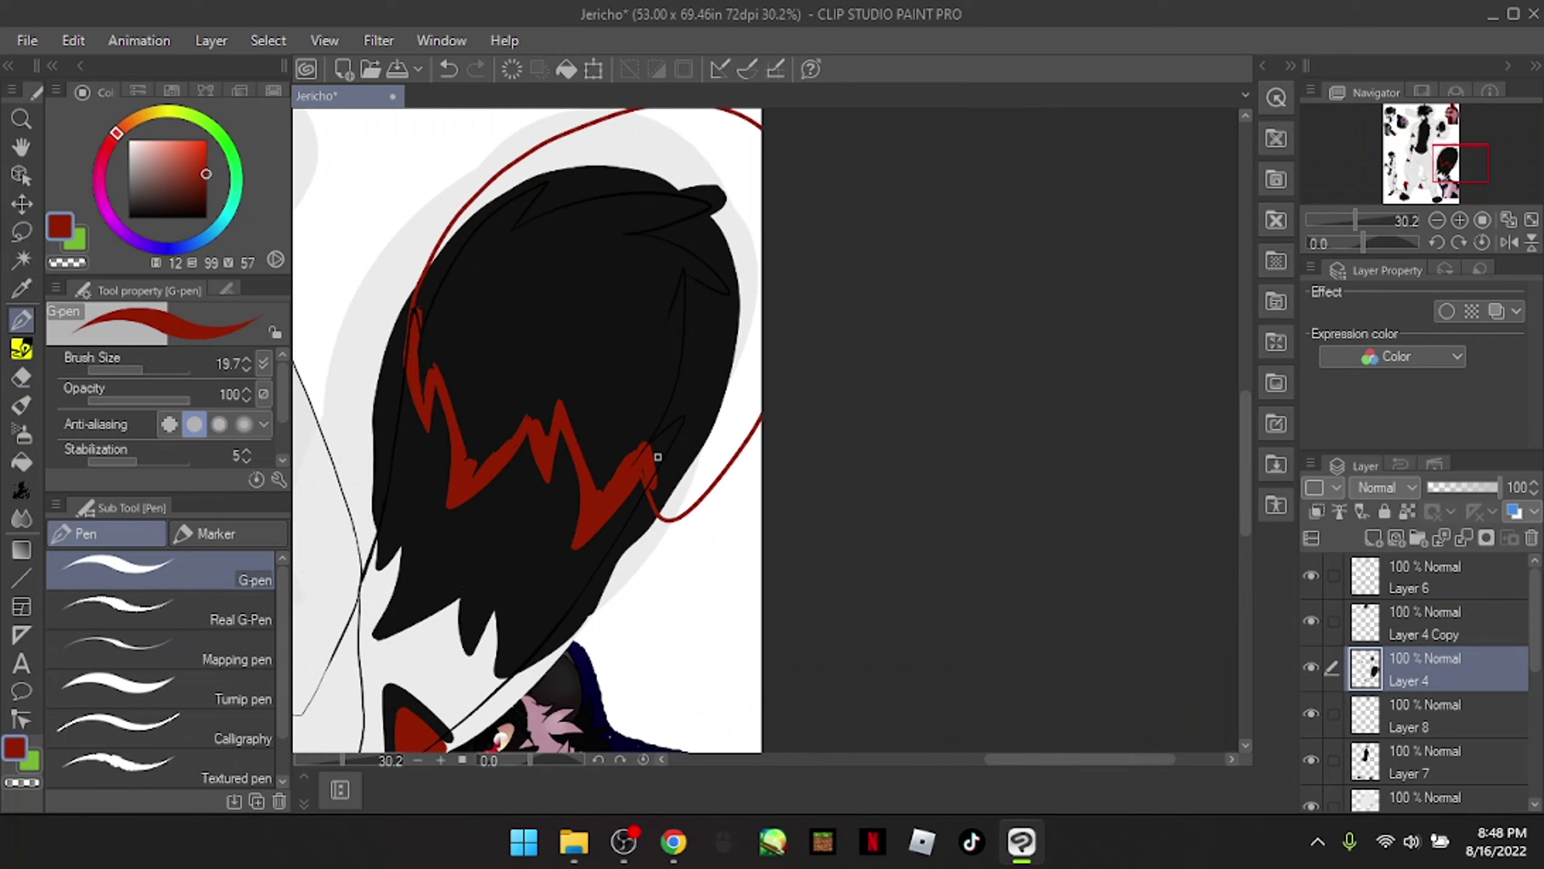
pyautogui.moveTo(157, 377); pyautogui.dragTo(159, 370)
pyautogui.moveTo(425, 347)
pyautogui.mouseDown()
pyautogui.moveTo(707, 200)
pyautogui.moveTo(587, 448)
pyautogui.moveTo(628, 245)
pyautogui.moveTo(473, 455)
pyautogui.moveTo(481, 365)
pyautogui.mouseUp()
# Step: Remove the base colour spilling outside the outline and clip Layer 5 and the marking layers above it to Layer 3
pyautogui.scroll(-5, 480, 365)
pyautogui.scroll(1, 481, 365)
pyautogui.scroll(-1, 1339, 574)
pyautogui.scroll(-2, 1339, 574)
pyautogui.click(1429, 690)
pyautogui.scroll(3, 735, 526)
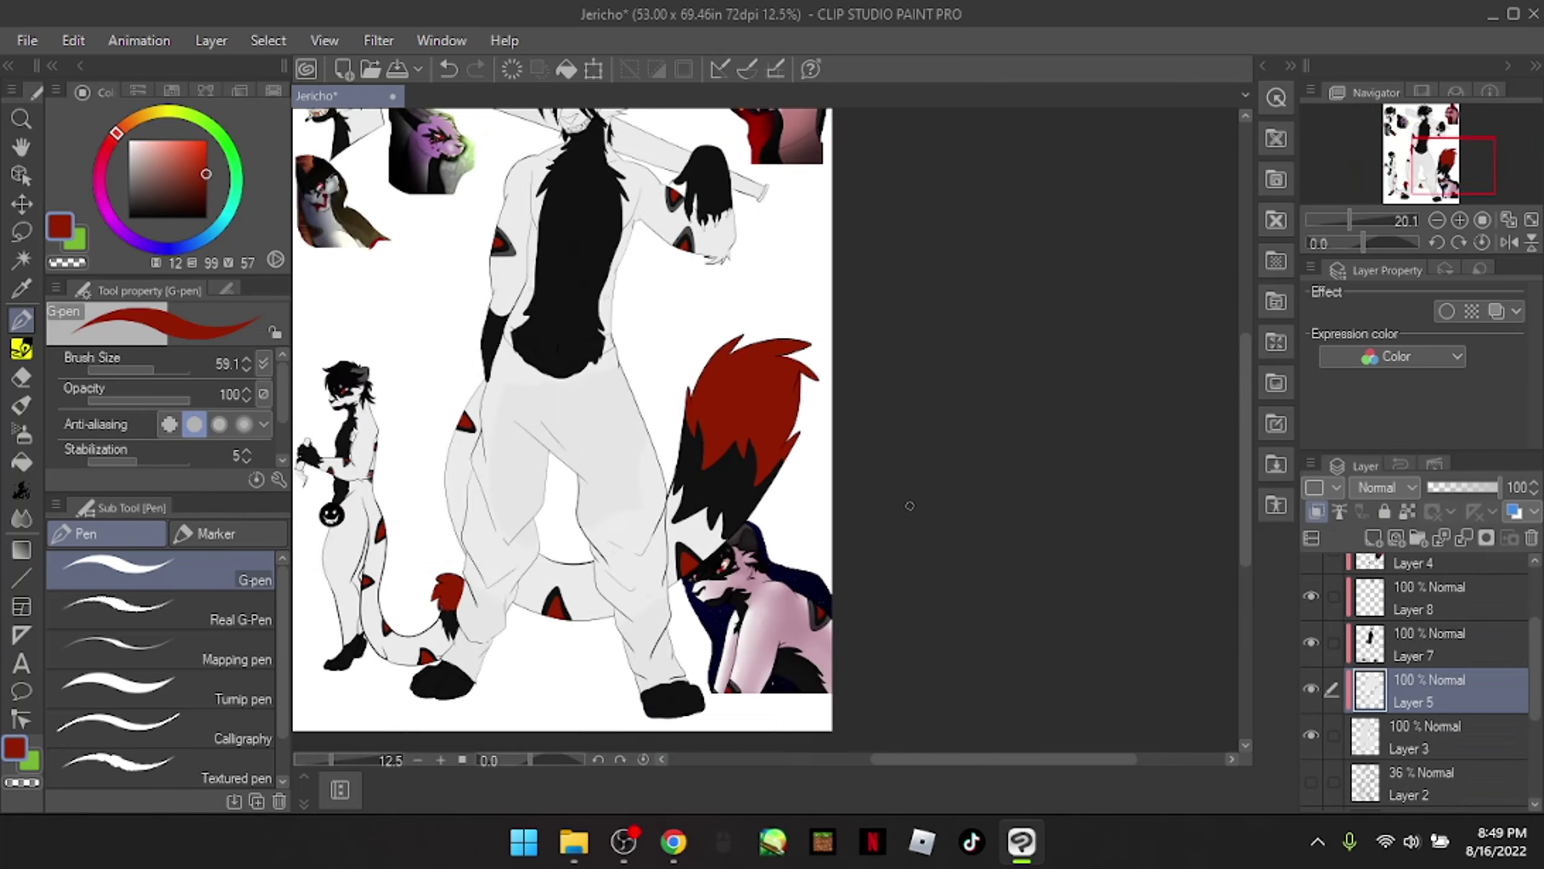
# Step: Add a layer above Layer 4 Copy and paint the whites of both eyes near-white
pyautogui.scroll(8, 721, 273)
pyautogui.scroll(2, 1429, 669)
pyautogui.click(1426, 622)
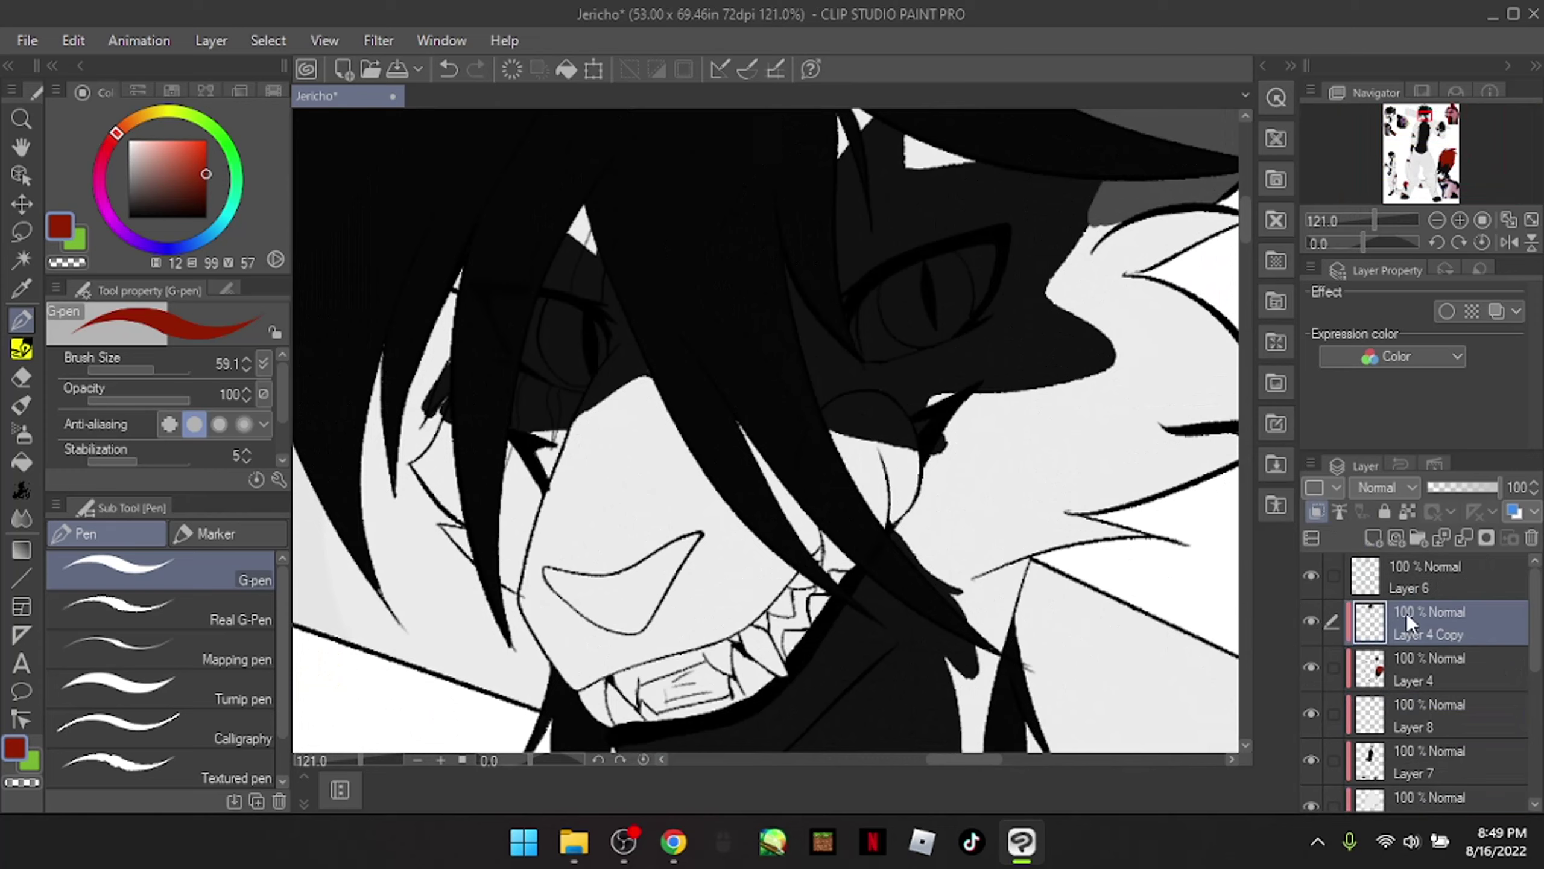
pyautogui.scroll(3, 790, 316)
pyautogui.moveTo(163, 155); pyautogui.dragTo(129, 146)
pyautogui.moveTo(707, 468)
pyautogui.mouseDown()
pyautogui.moveTo(969, 200)
pyautogui.moveTo(828, 421)
pyautogui.moveTo(676, 349)
pyautogui.mouseUp()
pyautogui.scroll(-5, 895, 324)
pyautogui.scroll(5, 896, 324)
pyautogui.moveTo(639, 256)
pyautogui.mouseDown()
pyautogui.moveTo(742, 341)
pyautogui.moveTo(657, 505)
pyautogui.moveTo(547, 256)
pyautogui.moveTo(644, 329)
pyautogui.mouseUp()
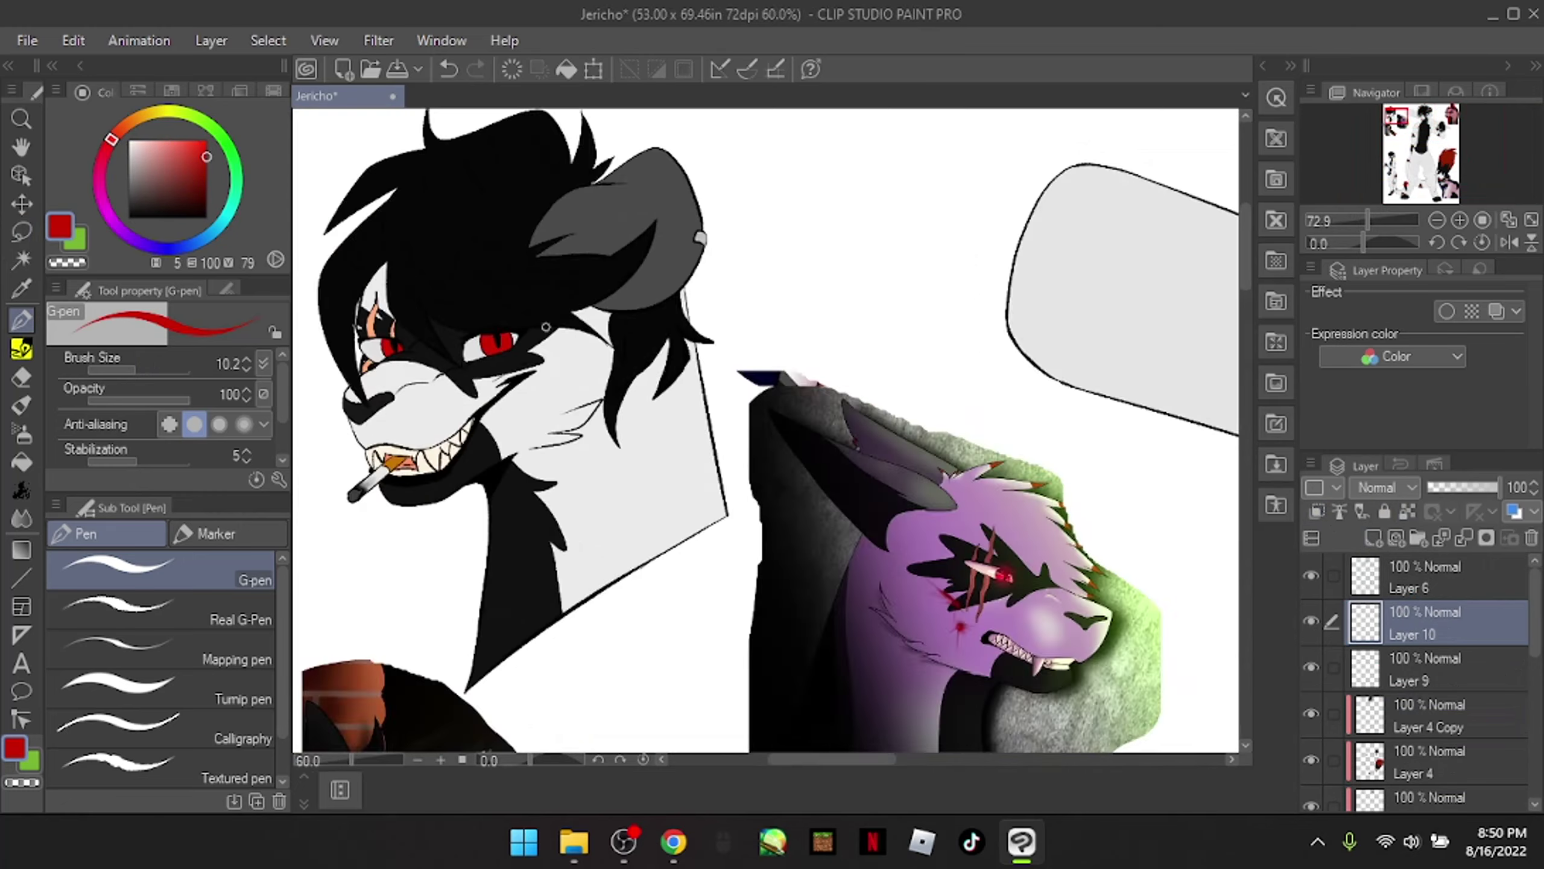
# Step: Paint both irises bright red around the slit pupils on Layer 10
pyautogui.scroll(5, 855, 342)
pyautogui.moveTo(654, 278)
pyautogui.mouseDown()
pyautogui.moveTo(886, 367)
pyautogui.moveTo(876, 131)
pyautogui.moveTo(680, 320)
pyautogui.moveTo(863, 267)
pyautogui.mouseUp()
pyautogui.scroll(-2, 936, 477)
pyautogui.scroll(3, 936, 476)
pyautogui.moveTo(353, 140); pyautogui.dragTo(421, 159)
pyautogui.moveTo(566, 256); pyautogui.dragTo(597, 403)
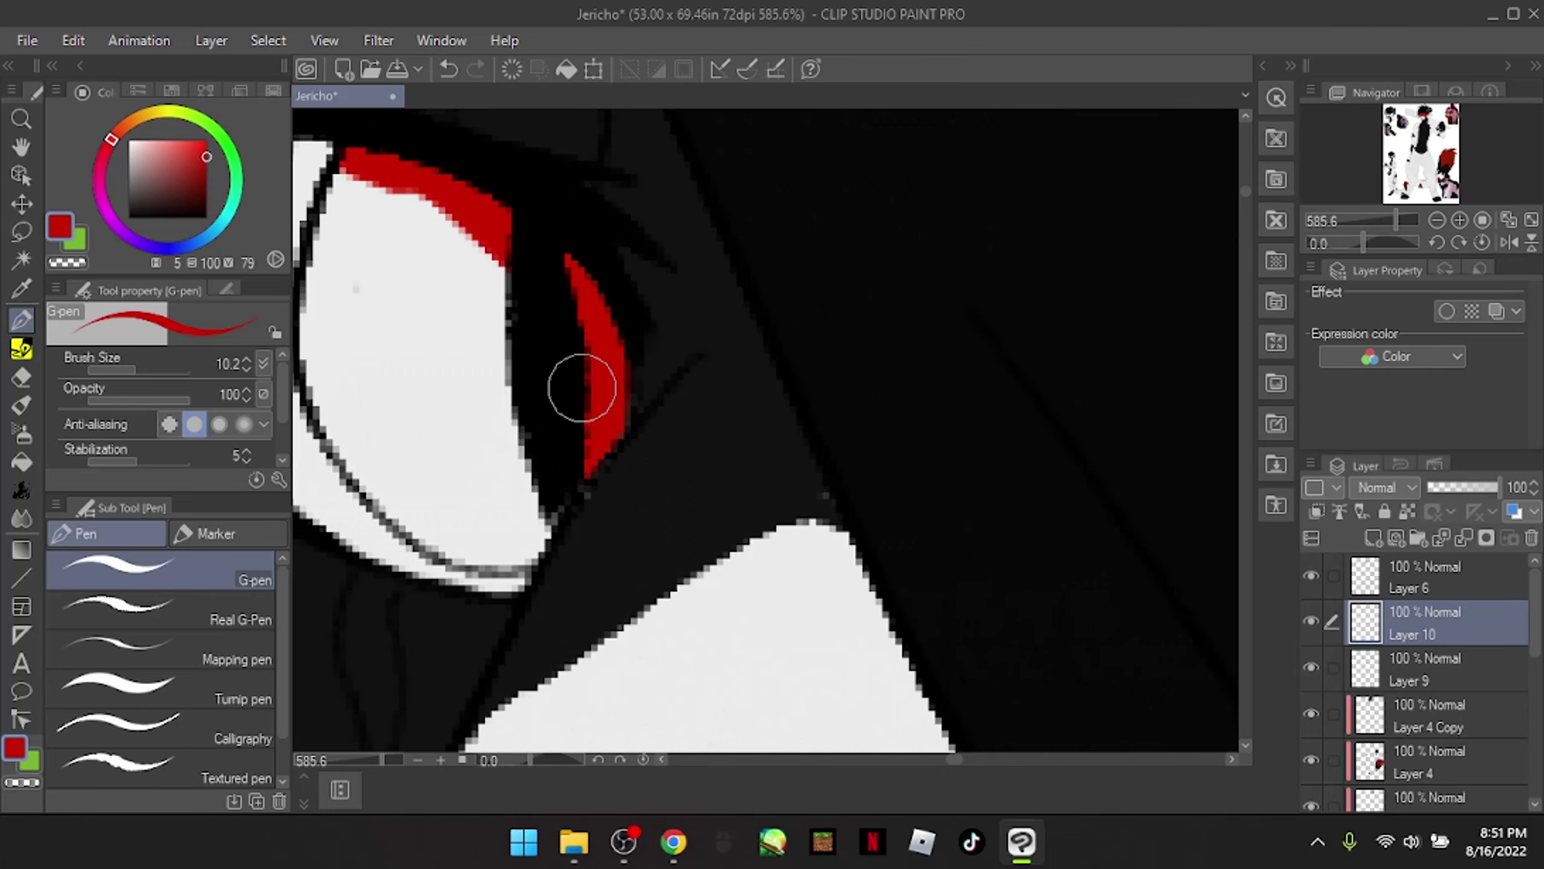
pyautogui.moveTo(577, 189)
pyautogui.mouseDown()
pyautogui.moveTo(609, 353)
pyautogui.moveTo(493, 427)
pyautogui.moveTo(586, 407)
pyautogui.moveTo(577, 377)
pyautogui.mouseUp()
pyautogui.scroll(-10, 578, 377)
# Step: Paint a peach scar strip under the partly hidden eye on Layer 11
pyautogui.scroll(2, 372, 250)
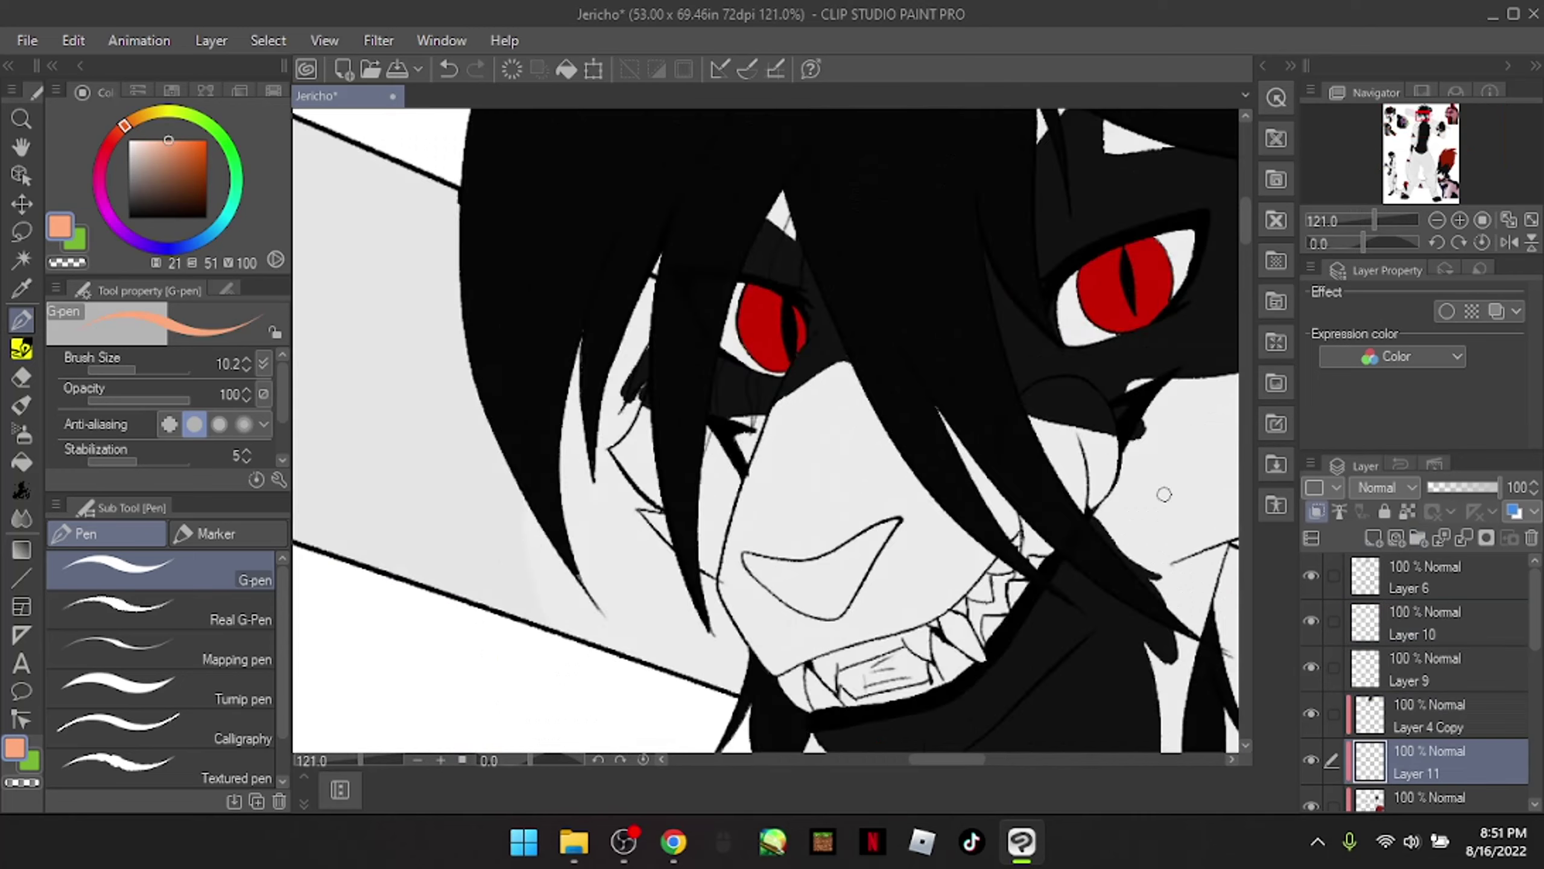
pyautogui.scroll(3, 841, 251)
pyautogui.scroll(2, 750, 501)
pyautogui.moveTo(698, 268); pyautogui.dragTo(682, 302)
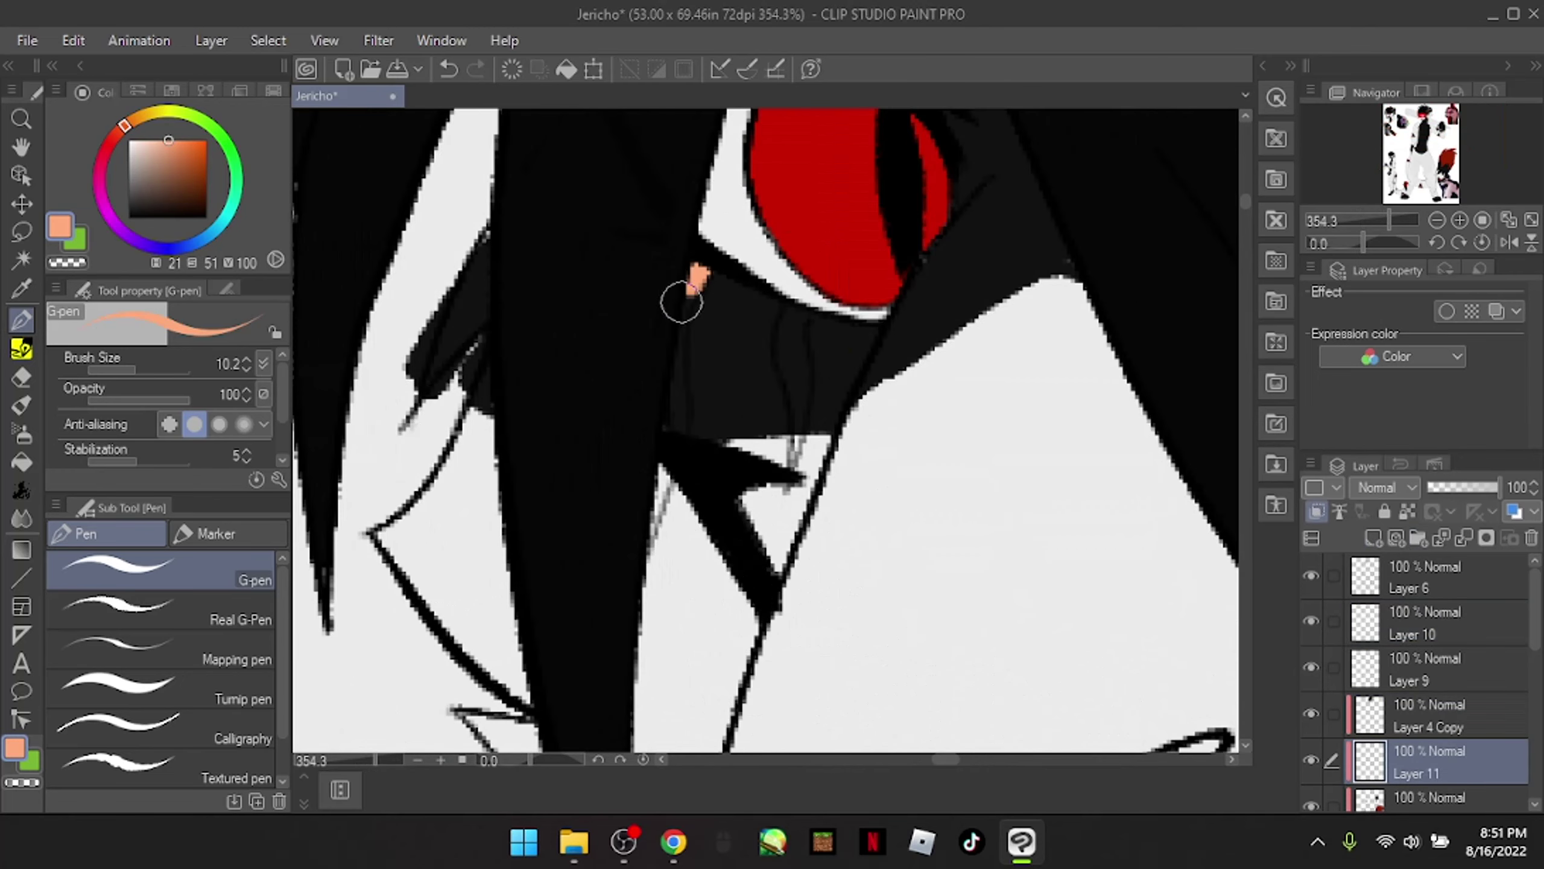
pyautogui.scroll(-2, 1325, 607)
# Step: Check Layer 3's contents and erase its stray base colour between the hair strands beside the face using transparent colour
pyautogui.click(1311, 695)
pyautogui.click(1312, 695)
pyautogui.click(1416, 651)
pyautogui.scroll(3, 464, 328)
pyautogui.scroll(-5, 450, 243)
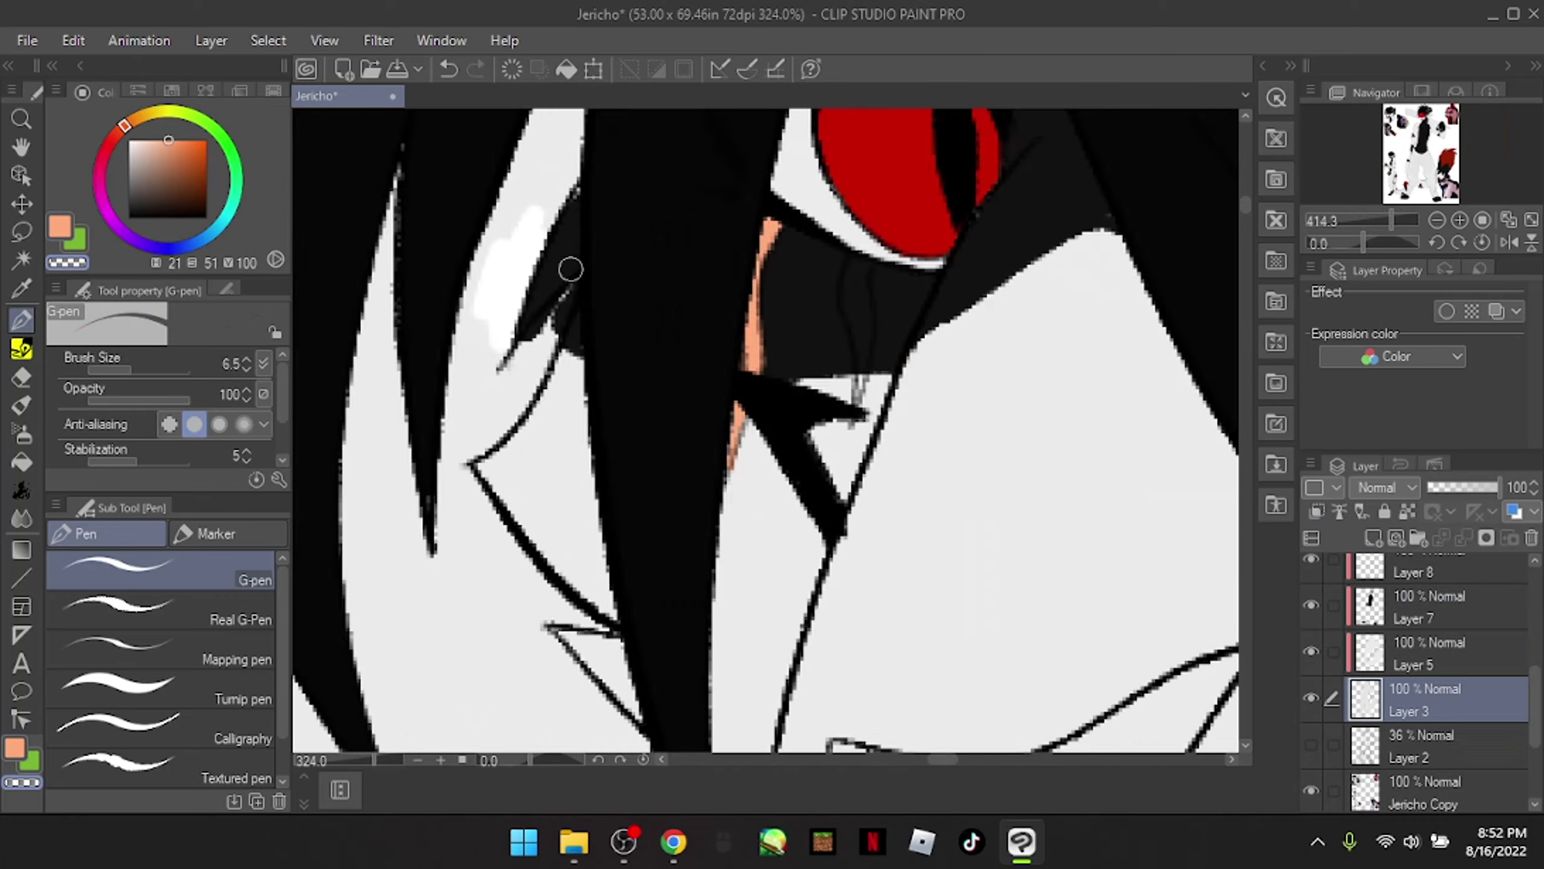
pyautogui.scroll(2, 1314, 645)
# Step: Return to Layer 11 and paint the thin peach scar lines below the eye at brush size 2.7
pyautogui.click(1417, 743)
pyautogui.scroll(2, 636, 516)
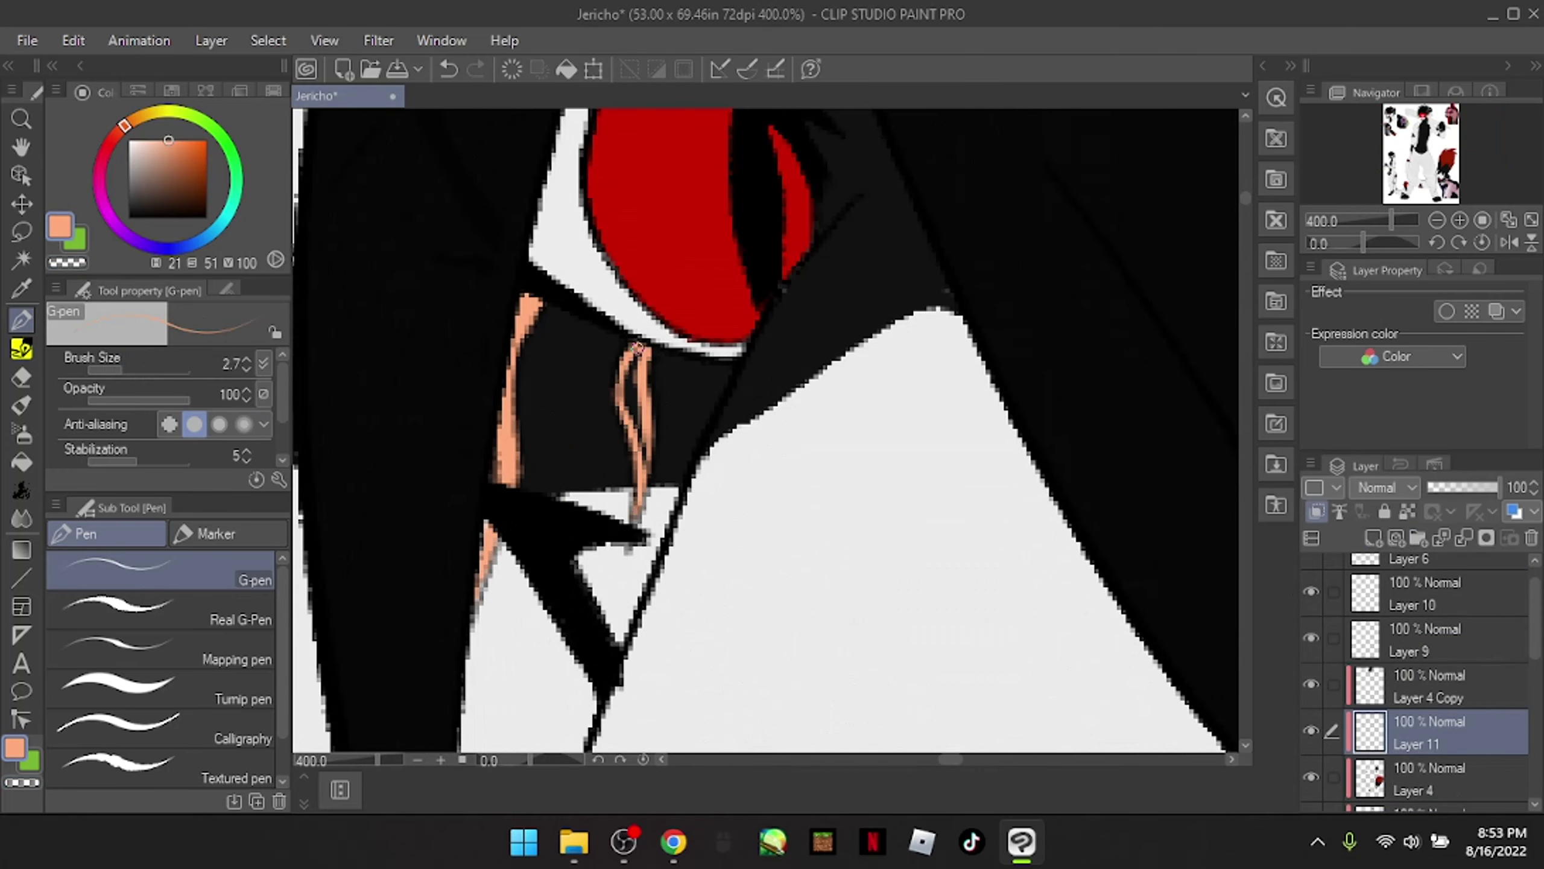
pyautogui.scroll(-10, 644, 356)
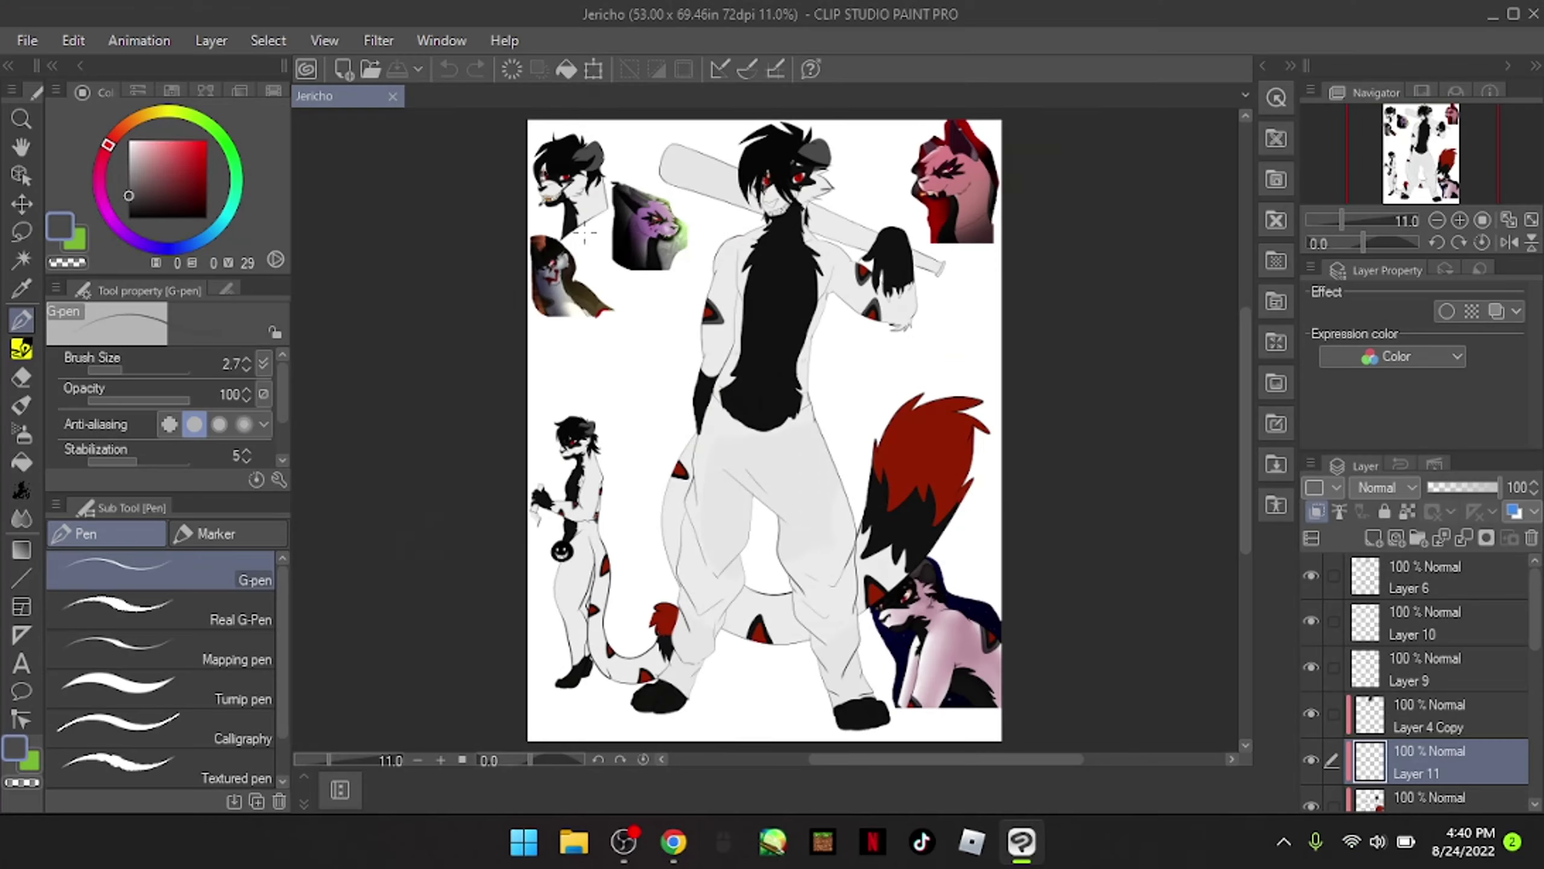
# Step: Outline and fill the nose with near-black on Layer 11 at brush size 9.1
pyautogui.scroll(10, 585, 233)
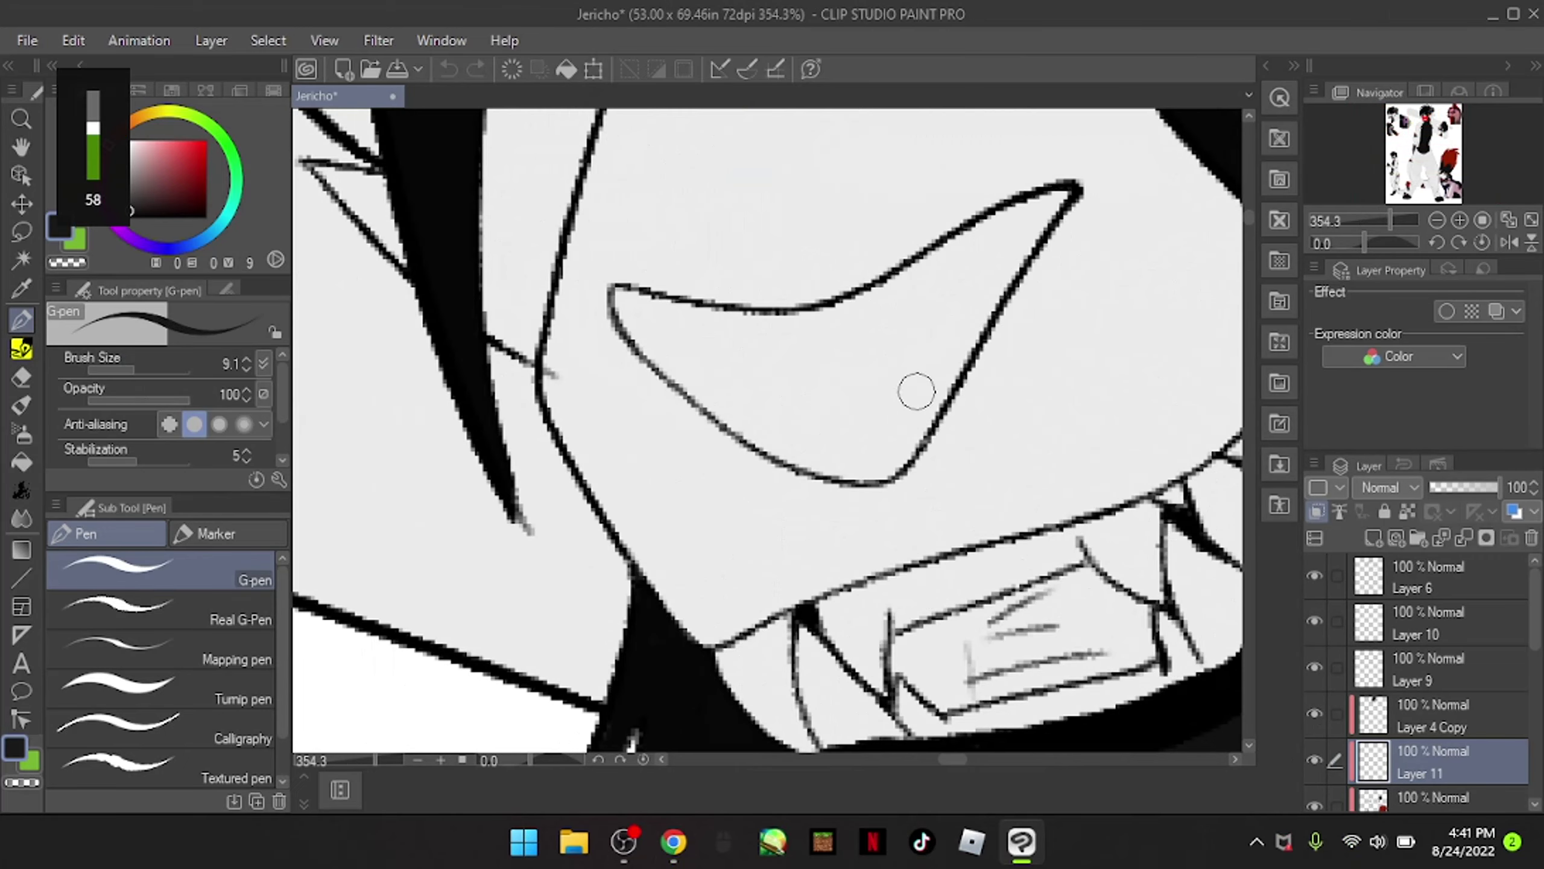
pyautogui.moveTo(1073, 192); pyautogui.dragTo(883, 475)
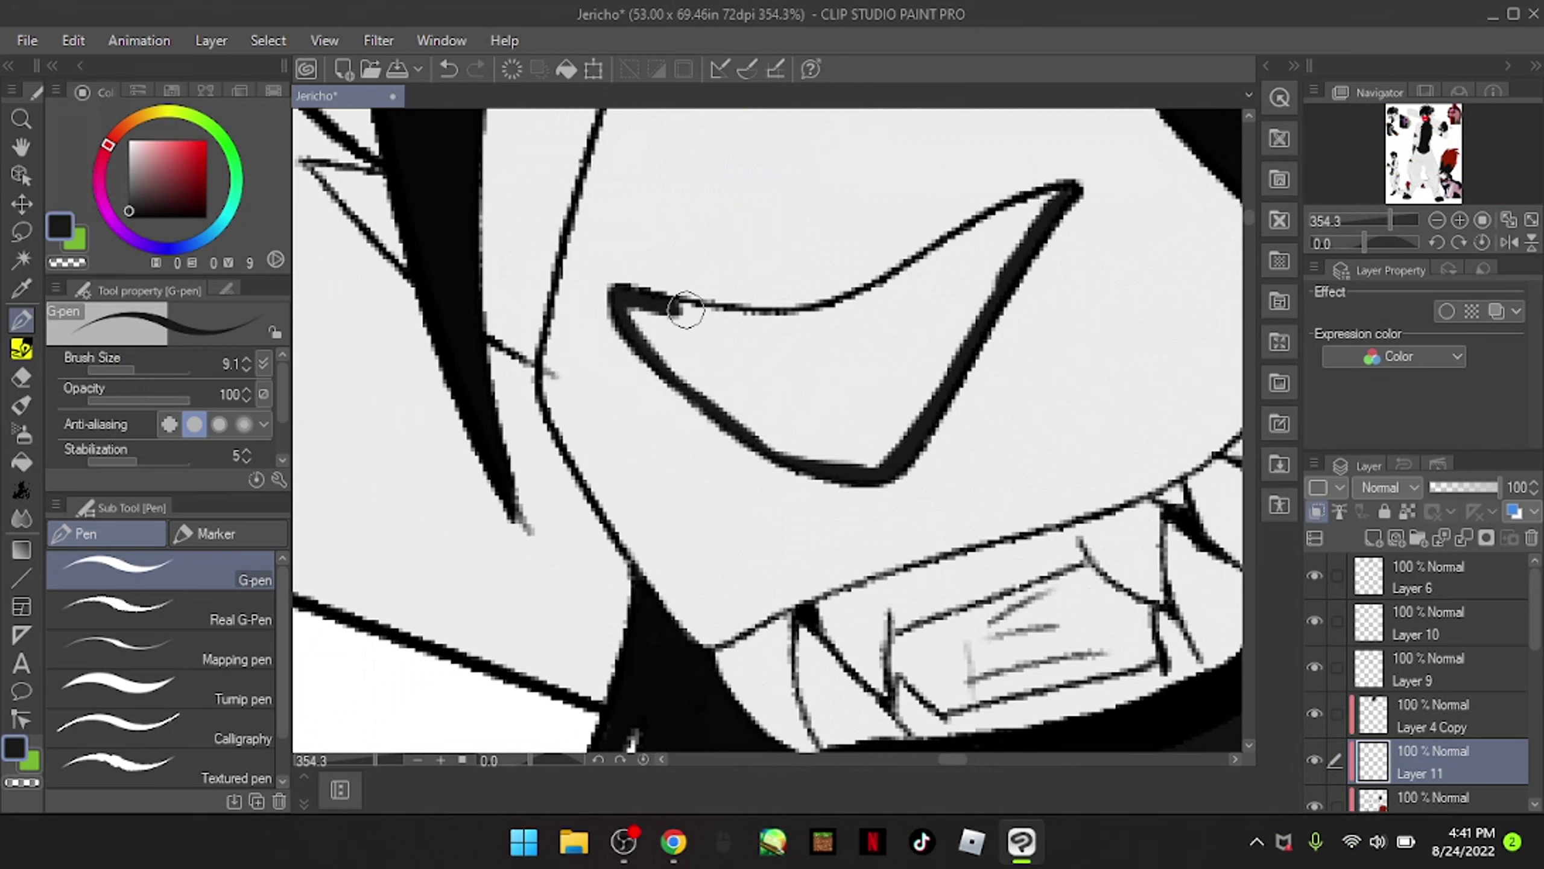
pyautogui.moveTo(620, 294); pyautogui.dragTo(1073, 190)
pyautogui.moveTo(904, 293); pyautogui.dragTo(976, 266)
pyautogui.moveTo(614, 295)
pyautogui.mouseDown()
pyautogui.moveTo(786, 445)
pyautogui.moveTo(851, 438)
pyautogui.moveTo(644, 324)
pyautogui.mouseUp()
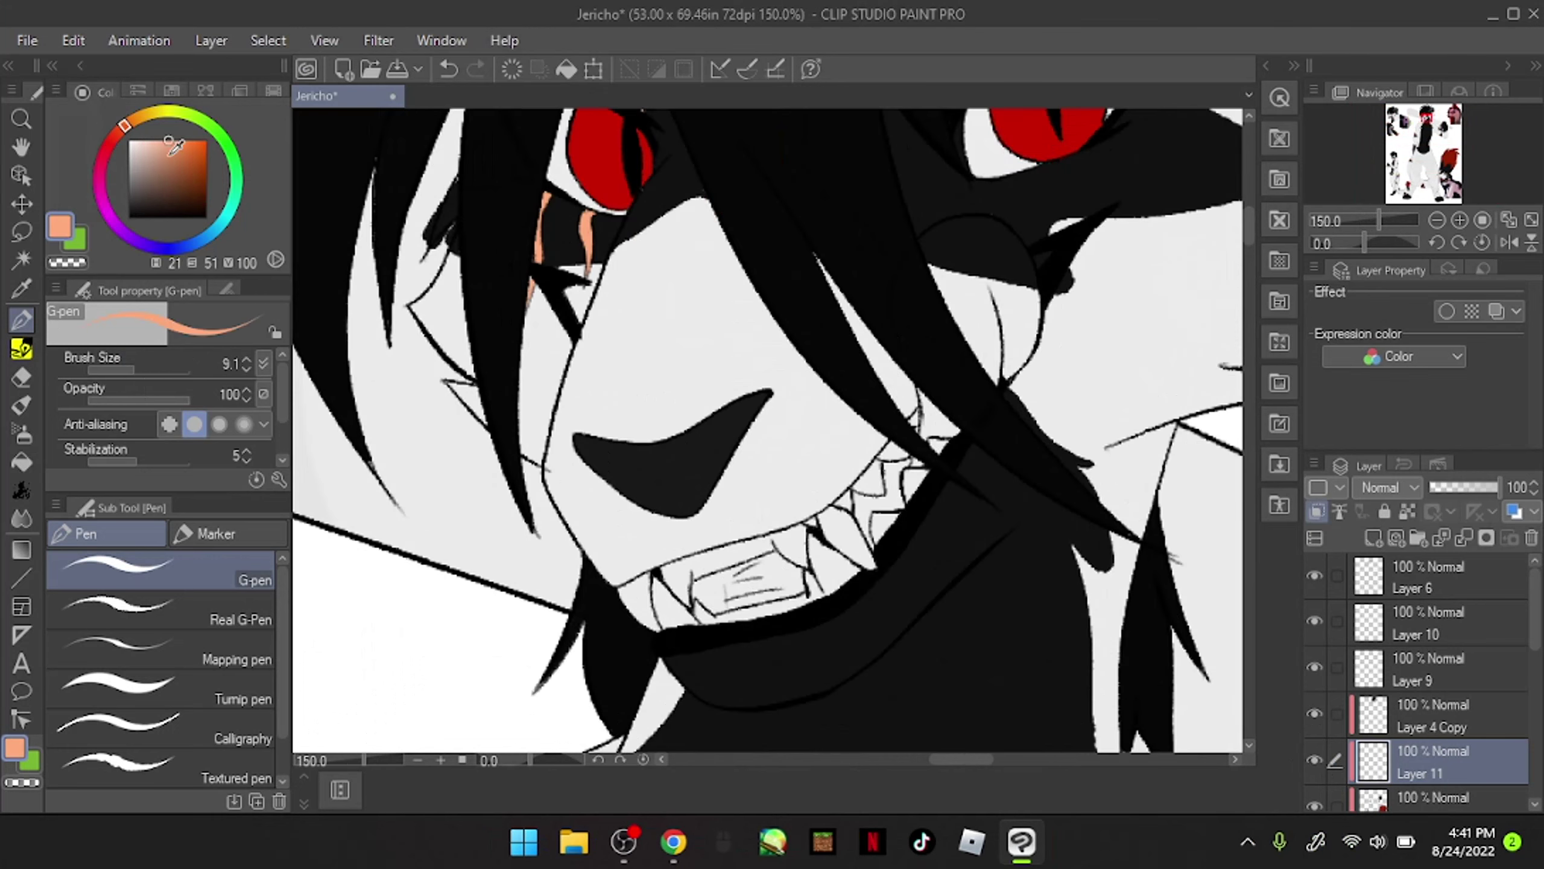
# Step: Outline the tongue in salmon pink, fill its interior and colour its parts showing in the mouth corner
pyautogui.scroll(5, 893, 438)
pyautogui.moveTo(765, 214)
pyautogui.mouseDown()
pyautogui.moveTo(888, 454)
pyautogui.moveTo(903, 179)
pyautogui.moveTo(918, 213)
pyautogui.mouseUp()
pyautogui.moveTo(1001, 371); pyautogui.dragTo(987, 460)
pyautogui.click(160, 569)
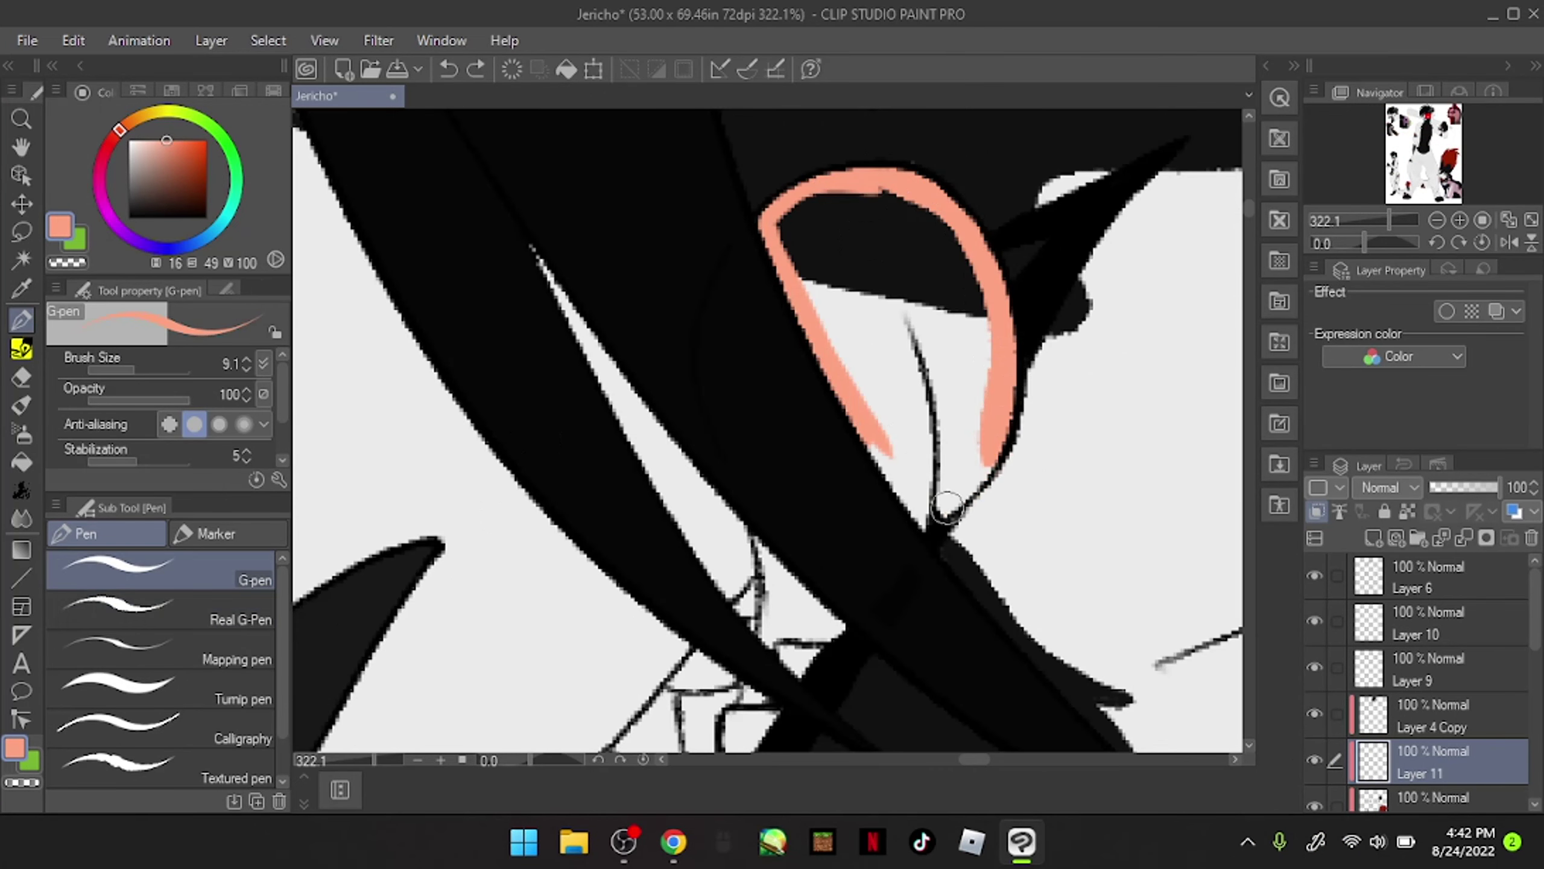
pyautogui.press('g')
pyautogui.click(881, 365)
pyautogui.press('p')
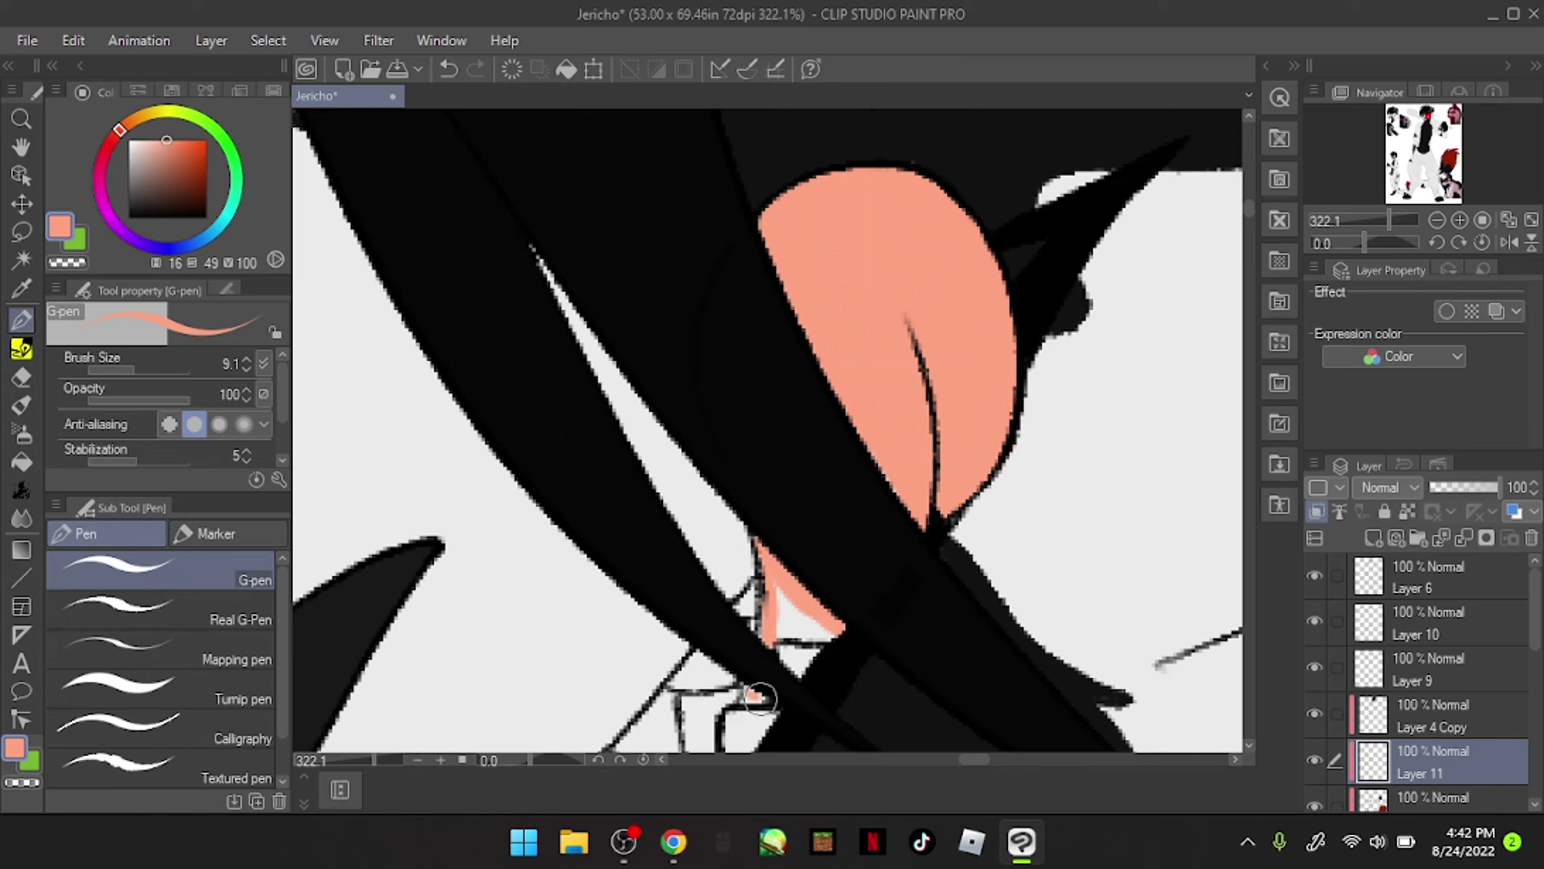
# Step: Mix a dark brownish red and paint the mouth interior between the teeth with it
pyautogui.scroll(-5, 790, 620)
pyautogui.scroll(6, 871, 266)
pyautogui.click(171, 151)
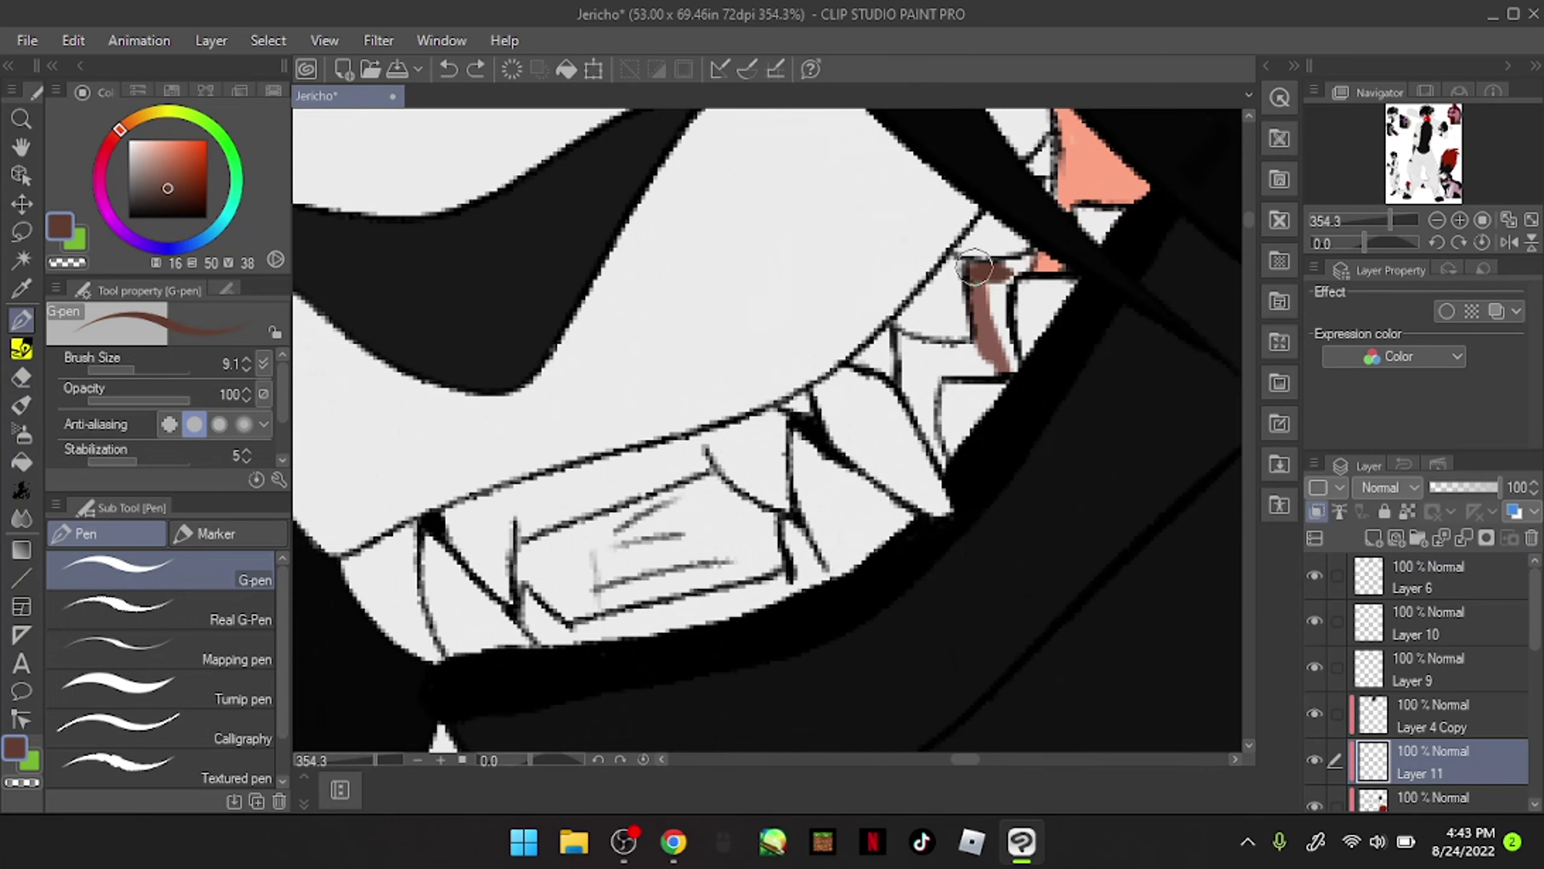
pyautogui.hotkey('alt', 'Tab')
pyautogui.hotkey('alt', 'Tab')
pyautogui.scroll(1, 1003, 359)
pyautogui.keyDown('alt'); pyautogui.click(1034, 365); pyautogui.keyUp('alt')
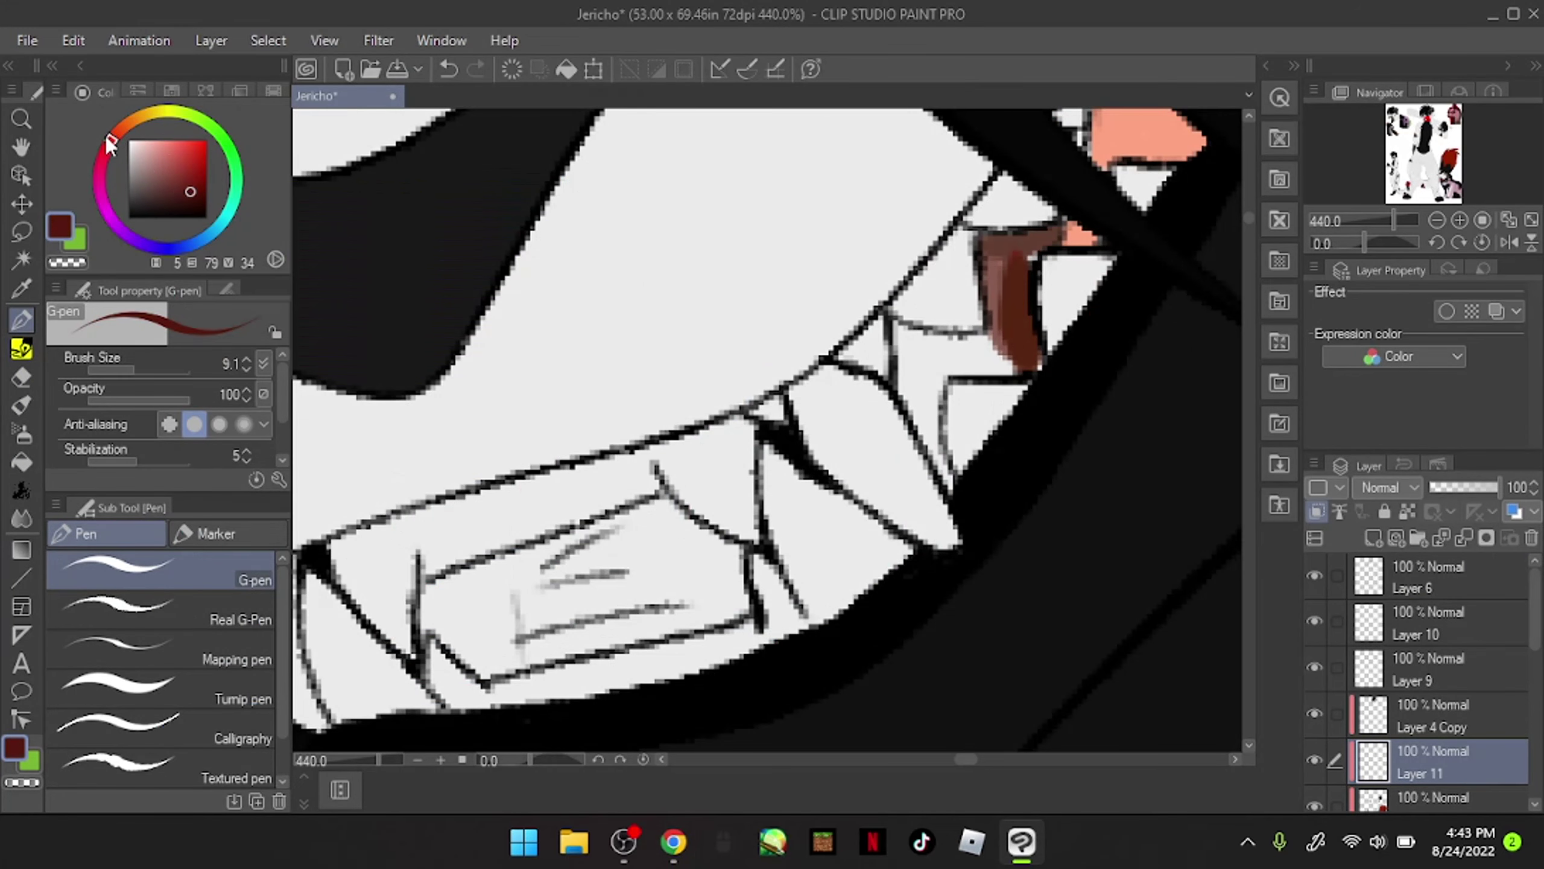
pyautogui.moveTo(998, 248); pyautogui.dragTo(1027, 280)
pyautogui.moveTo(894, 319); pyautogui.dragTo(981, 345)
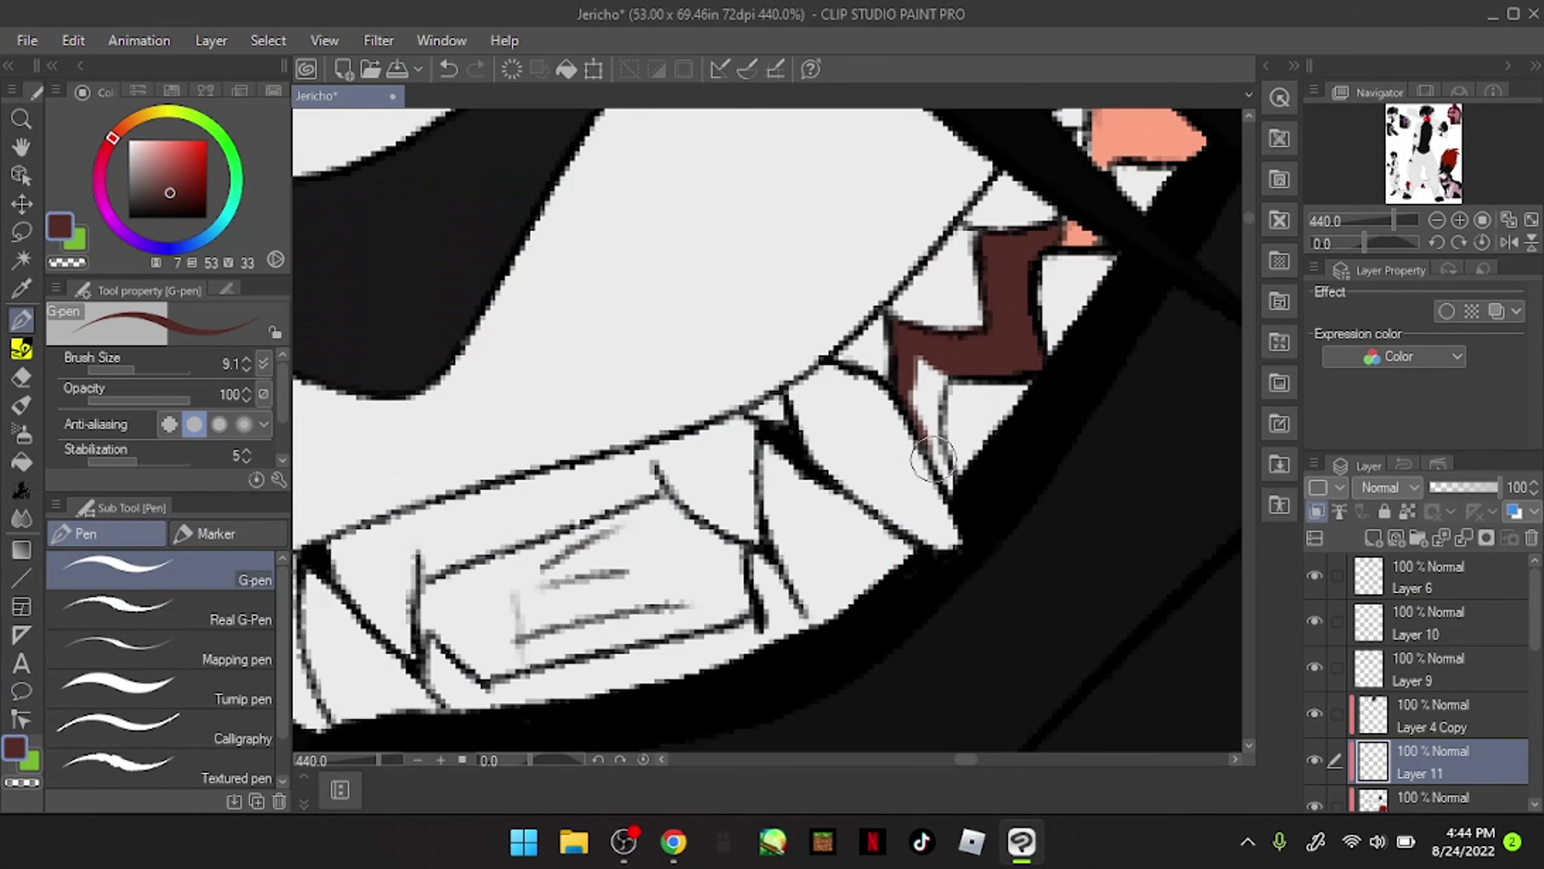
pyautogui.moveTo(437, 570)
pyautogui.mouseDown()
pyautogui.moveTo(620, 535)
pyautogui.moveTo(742, 569)
pyautogui.moveTo(432, 638)
pyautogui.moveTo(548, 608)
pyautogui.mouseUp()
# Step: Add a layer above Layer 11, sample dark grey and paint the back teeth at the mouth corner
pyautogui.scroll(-5, 766, 426)
pyautogui.hotkey('ctrl', 'shift', 'n')
pyautogui.keyDown('alt'); pyautogui.click(669, 304); pyautogui.keyUp('alt')
pyautogui.scroll(4, 971, 183)
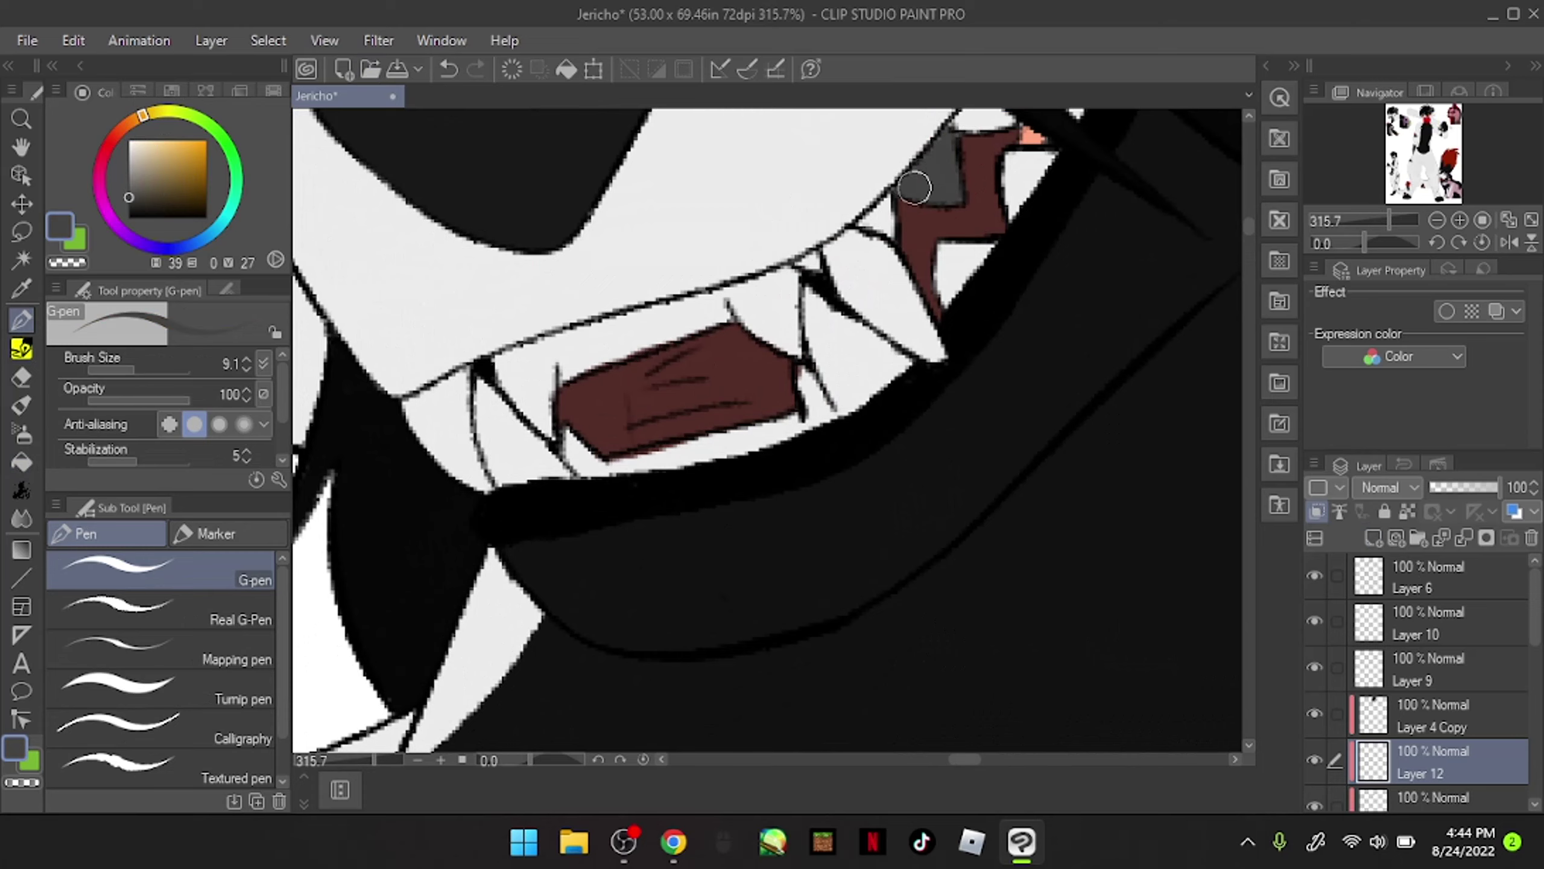
pyautogui.scroll(3, 915, 188)
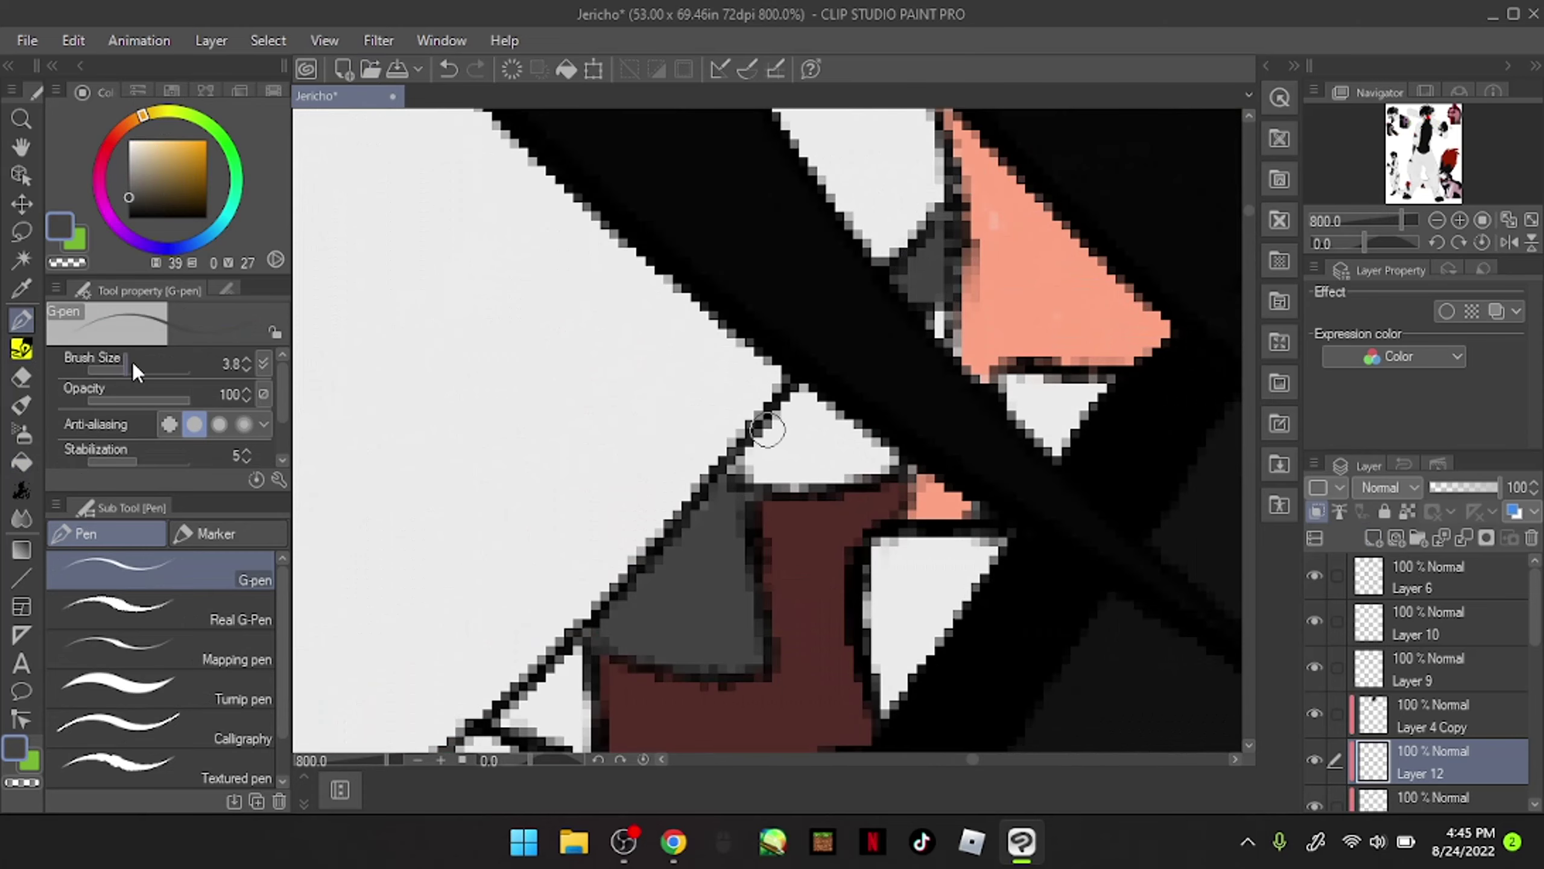
pyautogui.hotkey('ctrl', 'z')
pyautogui.moveTo(845, 472)
pyautogui.mouseDown()
pyautogui.moveTo(859, 451)
pyautogui.moveTo(1010, 541)
pyautogui.moveTo(954, 586)
pyautogui.moveTo(1045, 388)
pyautogui.mouseUp()
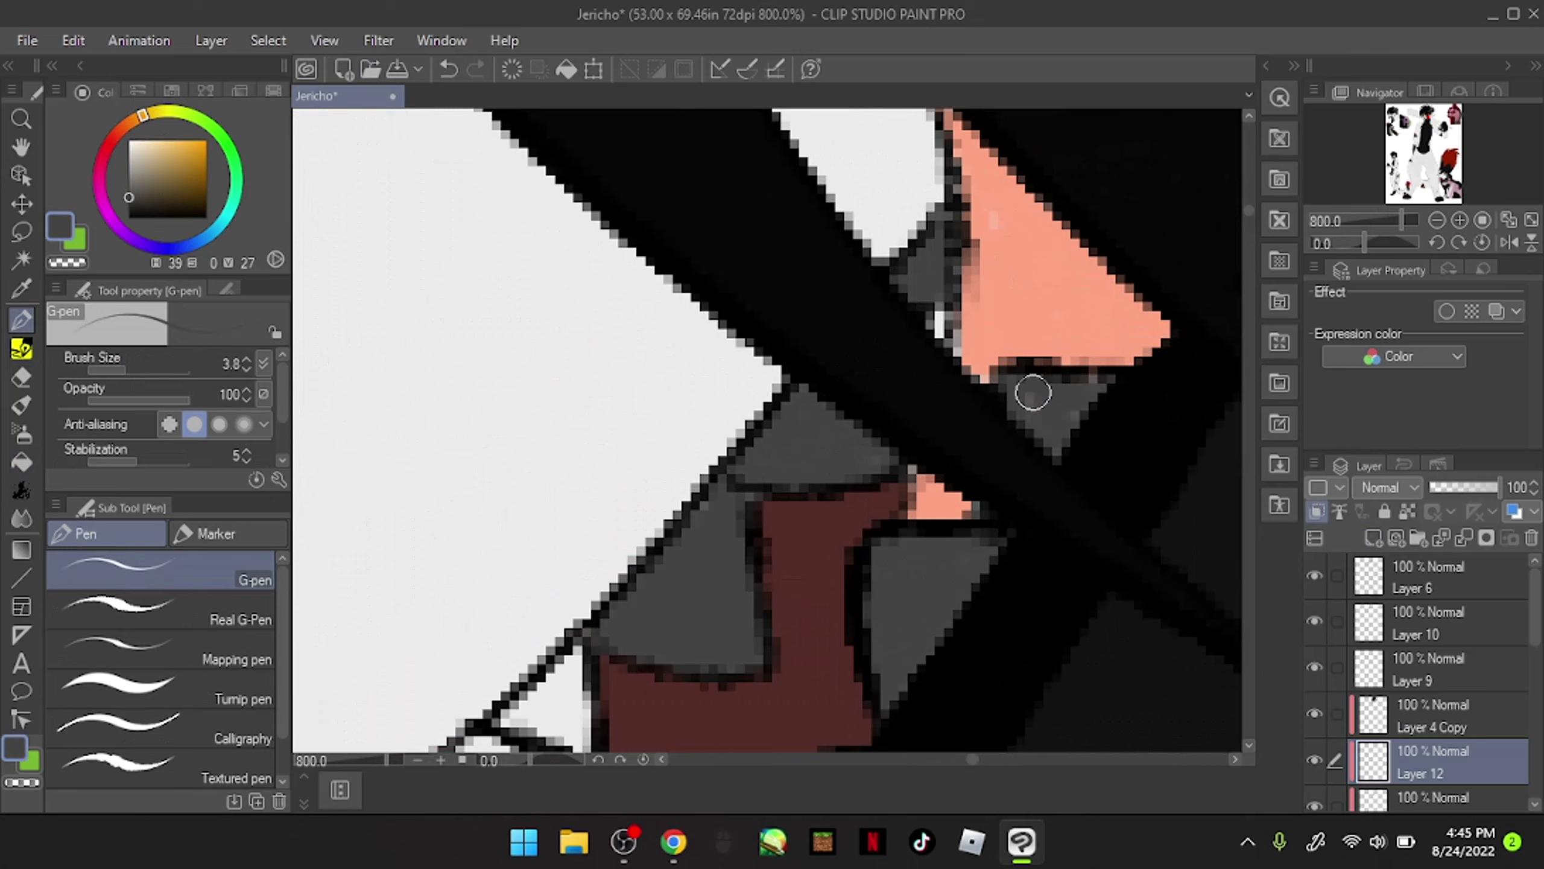
# Step: Paint the middle fangs dark grey at brush size 3.8
pyautogui.scroll(-3, 1045, 387)
pyautogui.scroll(3, 587, 259)
pyautogui.moveTo(587, 259)
pyautogui.mouseDown()
pyautogui.moveTo(864, 548)
pyautogui.moveTo(743, 249)
pyautogui.moveTo(831, 483)
pyautogui.moveTo(731, 324)
pyautogui.moveTo(706, 547)
pyautogui.moveTo(576, 651)
pyautogui.moveTo(603, 631)
pyautogui.moveTo(608, 462)
pyautogui.mouseUp()
pyautogui.moveTo(546, 395); pyautogui.dragTo(455, 417)
pyautogui.moveTo(797, 365)
pyautogui.mouseDown()
pyautogui.moveTo(831, 300)
pyautogui.moveTo(857, 341)
pyautogui.moveTo(839, 344)
pyautogui.mouseUp()
pyautogui.scroll(-3, 858, 341)
pyautogui.scroll(3, 1027, 428)
# Step: Trace dark grey along the edges of the front teeth around the mouth opening
pyautogui.moveTo(946, 277); pyautogui.dragTo(964, 411)
pyautogui.moveTo(505, 438)
pyautogui.mouseDown()
pyautogui.moveTo(517, 578)
pyautogui.moveTo(924, 293)
pyautogui.mouseUp()
pyautogui.moveTo(833, 304); pyautogui.dragTo(948, 407)
pyautogui.moveTo(821, 560); pyautogui.dragTo(725, 579)
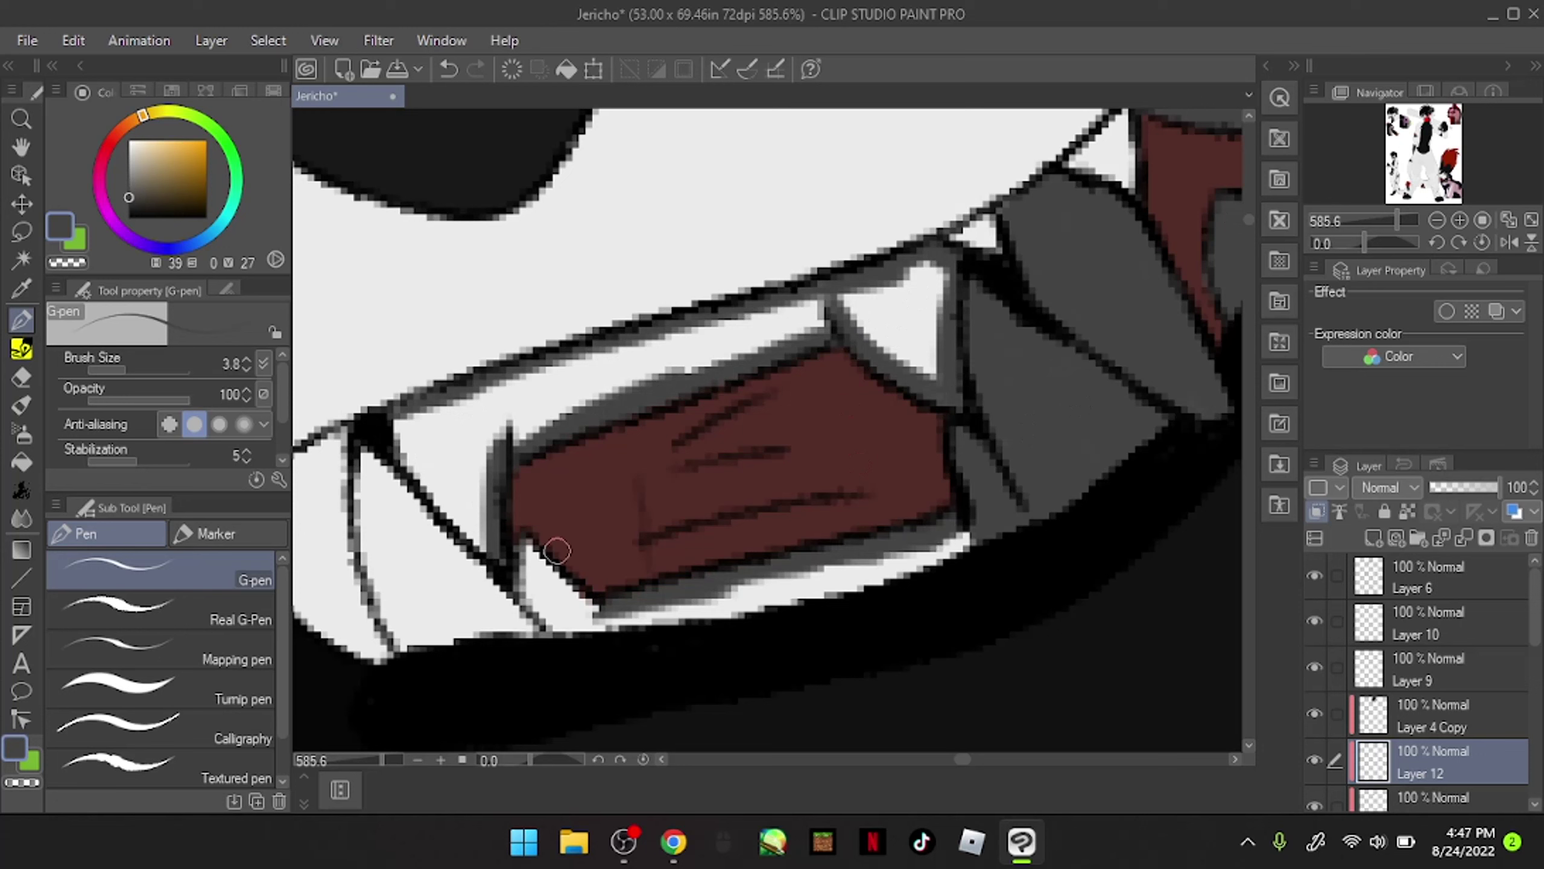
pyautogui.moveTo(557, 551); pyautogui.dragTo(593, 624)
# Step: Fill the remaining white areas of the front teeth with dark grey
pyautogui.moveTo(426, 420); pyautogui.dragTo(486, 566)
pyautogui.moveTo(906, 286); pyautogui.dragTo(438, 426)
pyautogui.moveTo(523, 389)
pyautogui.mouseDown()
pyautogui.moveTo(936, 339)
pyautogui.moveTo(924, 280)
pyautogui.mouseUp()
pyautogui.scroll(-2, 482, 386)
pyautogui.moveTo(742, 465); pyautogui.dragTo(985, 408)
pyautogui.moveTo(669, 365); pyautogui.dragTo(577, 462)
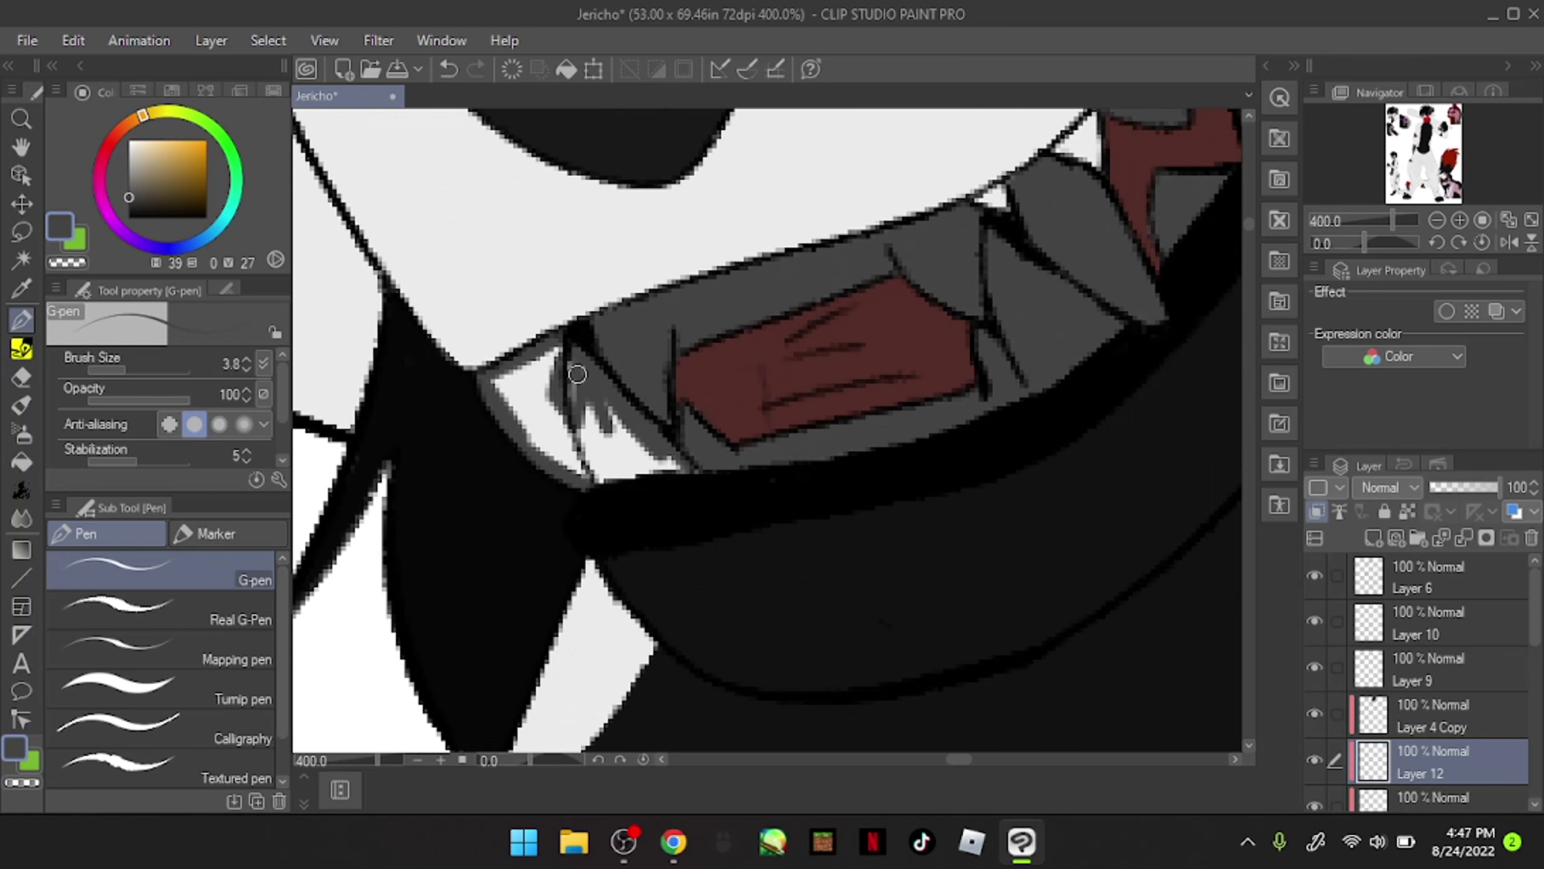
pyautogui.press(']')
pyautogui.moveTo(547, 371); pyautogui.dragTo(593, 459)
# Step: Choose a pale cream and recolour the grey teeth with it
pyautogui.scroll(-3, 717, 285)
pyautogui.click(1317, 511)
pyautogui.click(139, 140)
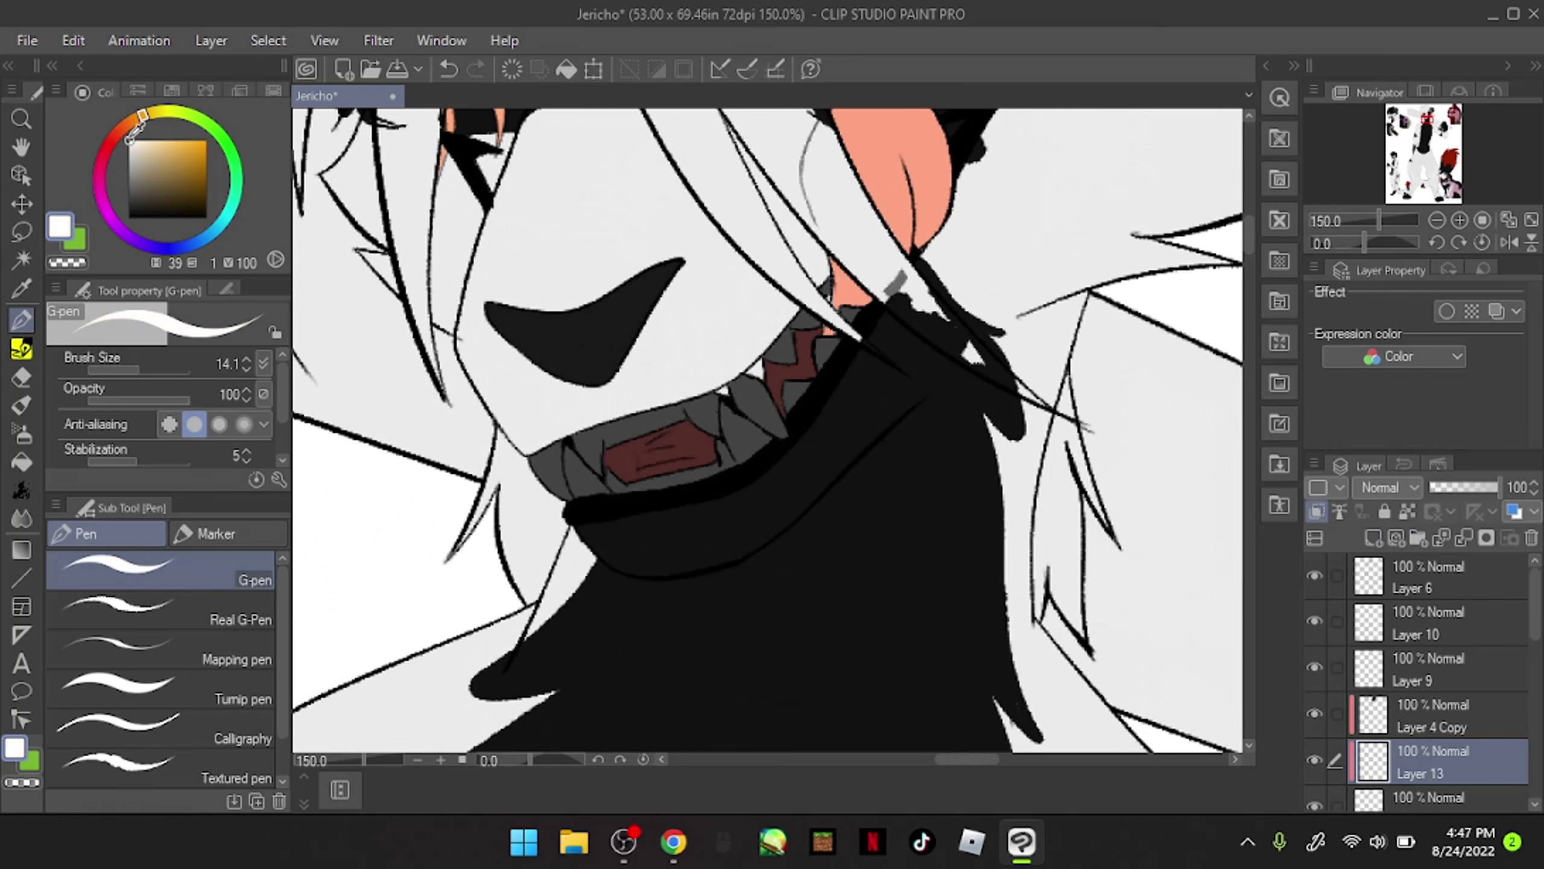
pyautogui.press('g')
pyautogui.click(638, 462)
pyautogui.scroll(10, 816, 315)
# Step: On Layer 11, touch up the gaps beside the tongue with the sampled mouth red at brush size 1.7 and resample the tongue's salmon
pyautogui.press('p')
pyautogui.keyDown('alt'); pyautogui.click(669, 548); pyautogui.keyUp('alt')
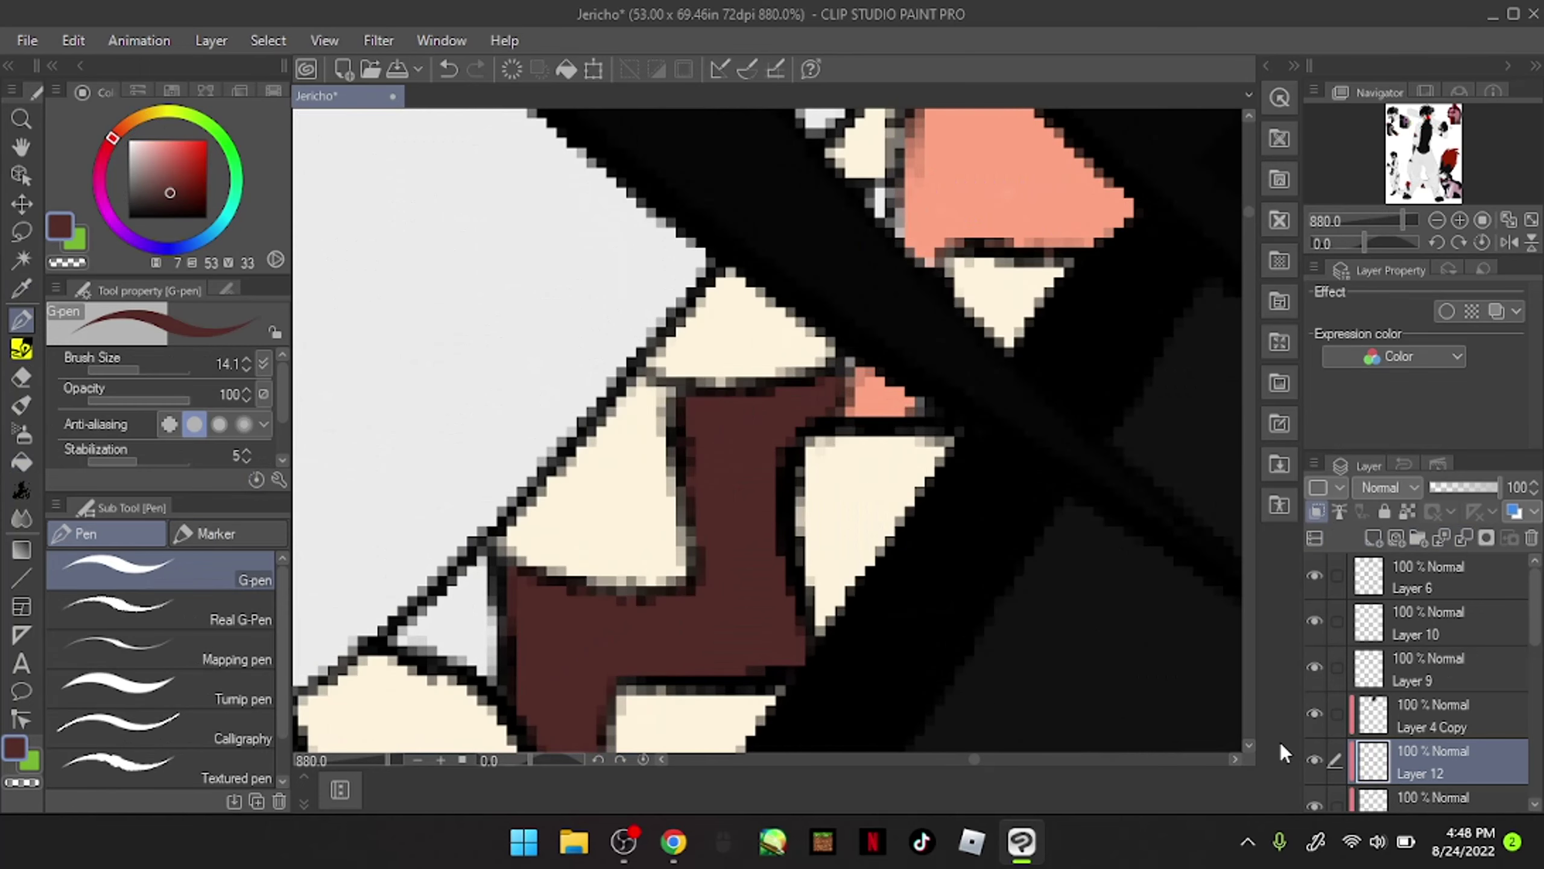
pyautogui.click(1423, 788)
pyautogui.press('[')
pyautogui.press('[')
pyautogui.press('[')
pyautogui.press('[')
pyautogui.press('[')
pyautogui.press('[')
pyautogui.press('[')
pyautogui.press('[')
pyautogui.keyDown('alt'); pyautogui.click(913, 213); pyautogui.keyUp('alt')
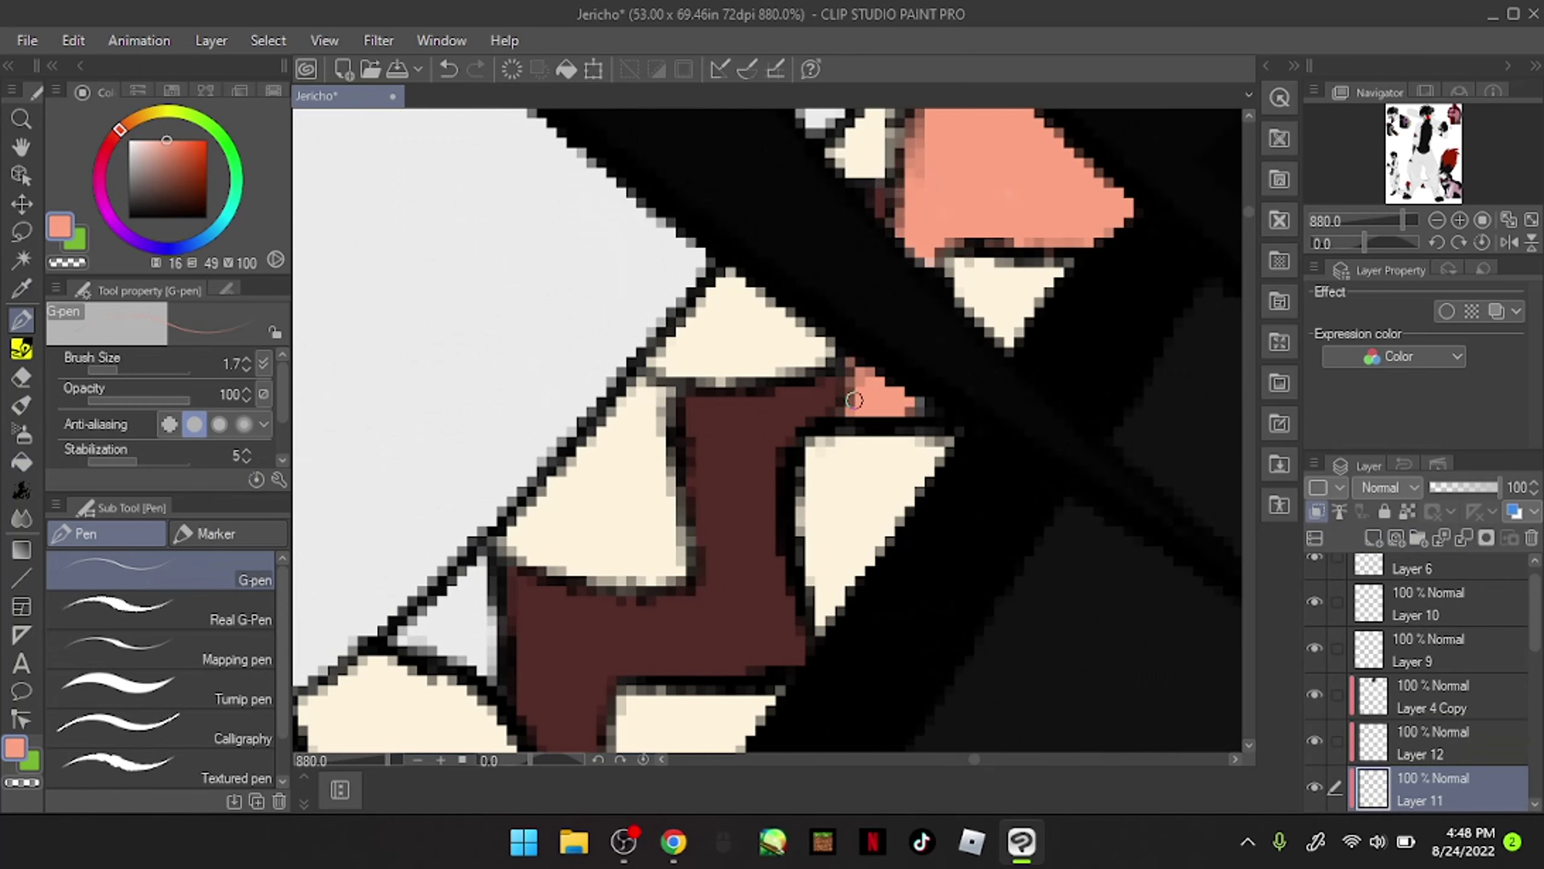
# Step: Sample the raised hand's black, switch to Layer 4 and touch up the finger edges around the claws
pyautogui.scroll(-5, 853, 462)
pyautogui.scroll(4, 853, 462)
pyautogui.scroll(-6, 853, 462)
pyautogui.scroll(4, 790, 487)
pyautogui.keyDown('alt'); pyautogui.click(745, 499); pyautogui.keyUp('alt')
pyautogui.keyDown('ctrl'); pyautogui.keyDown('shift'); pyautogui.click(764, 511); pyautogui.keyUp('shift'); pyautogui.keyUp('ctrl')
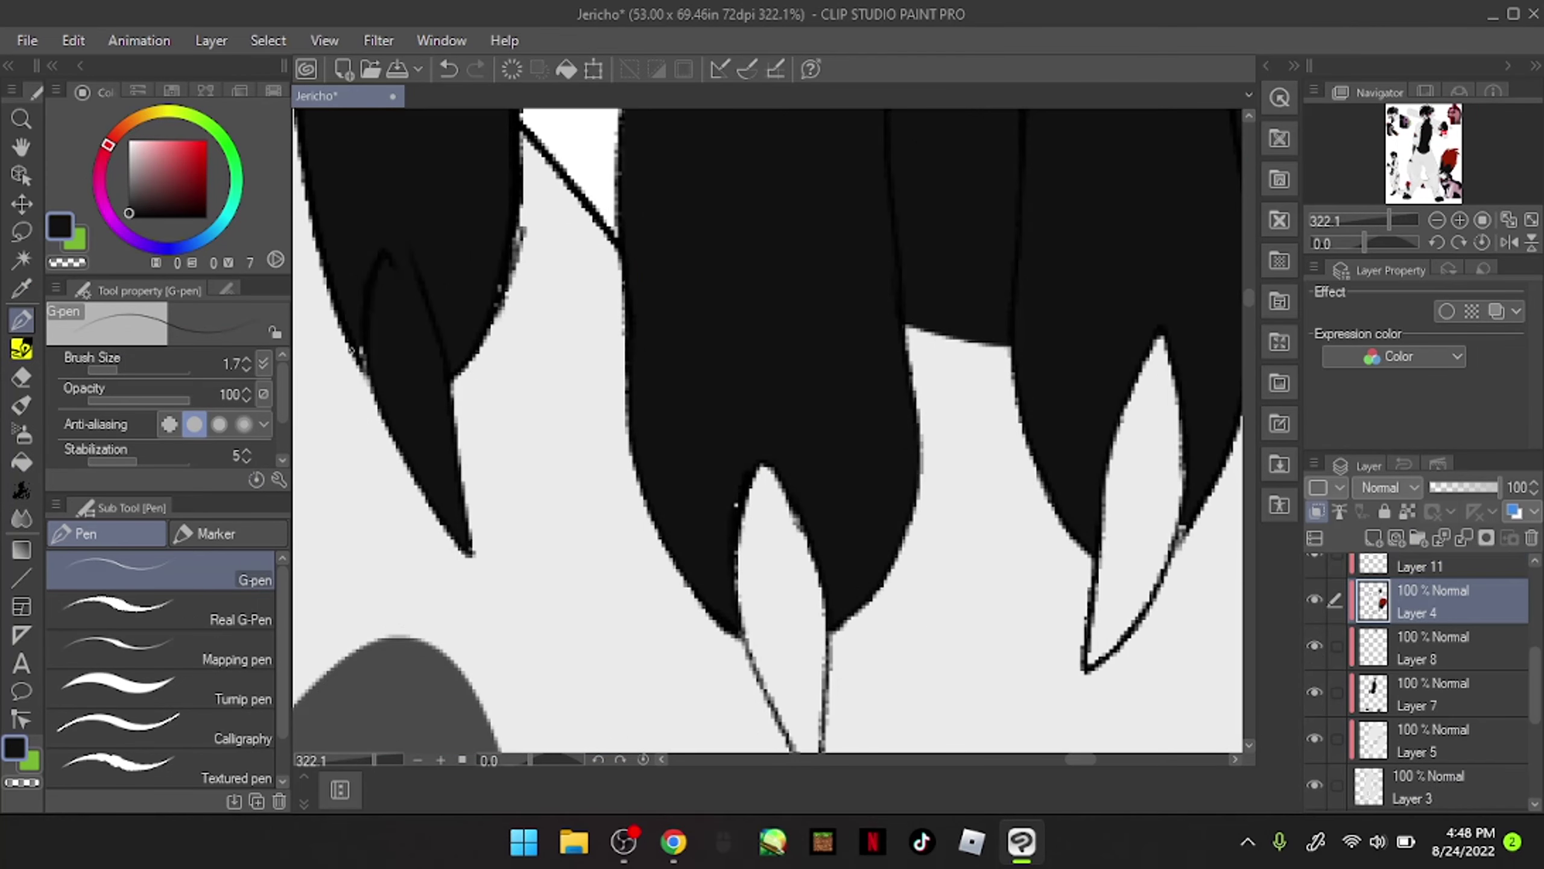
pyautogui.scroll(-4, 975, 465)
pyautogui.scroll(4, 790, 426)
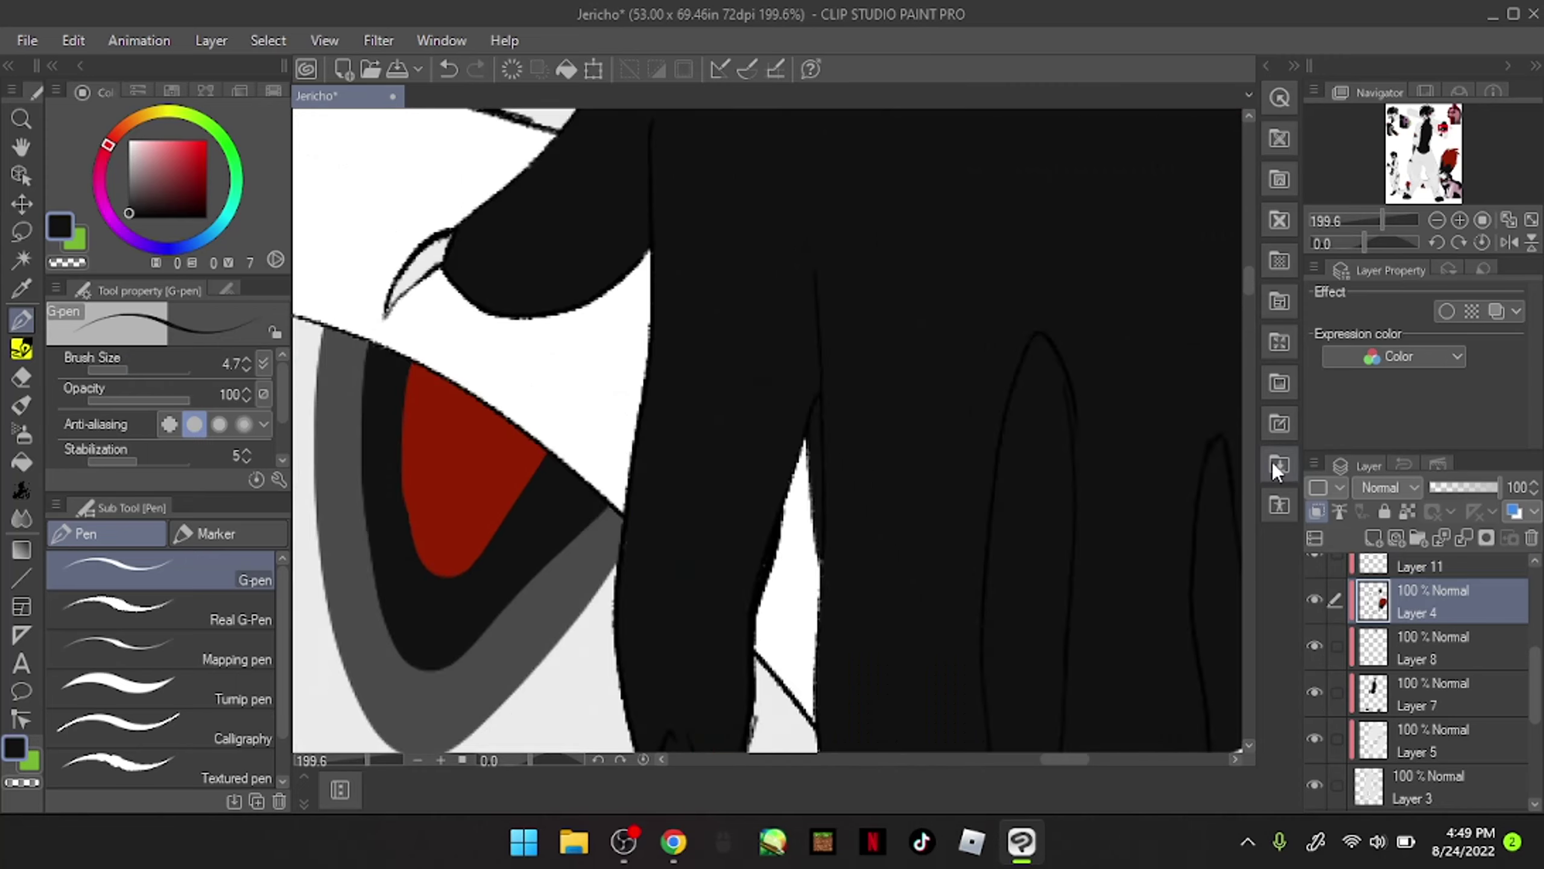
# Step: On a new layer above Layer 4, paint the first claws of the raised hand dark grey with the G-pen at size 4.7
pyautogui.click(128, 201)
pyautogui.hotkey('ctrl', 'shift', 'n')
pyautogui.moveTo(534, 229)
pyautogui.mouseDown()
pyautogui.moveTo(525, 438)
pyautogui.moveTo(584, 358)
pyautogui.moveTo(593, 541)
pyautogui.mouseUp()
pyautogui.scroll(-4, 496, 272)
pyautogui.scroll(4, 535, 196)
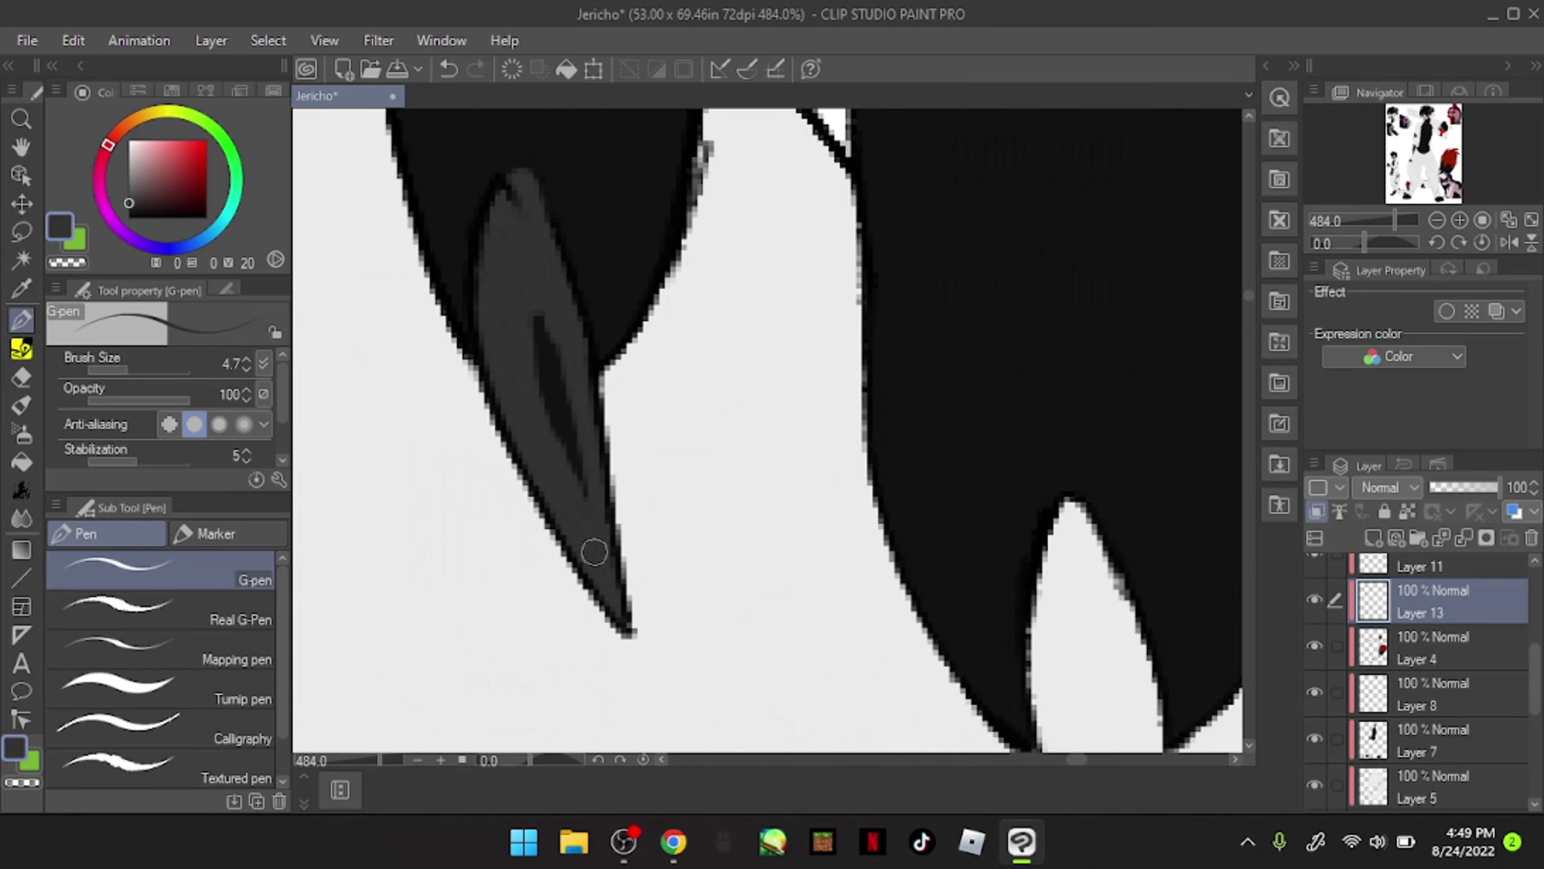
pyautogui.scroll(-1, 659, 341)
pyautogui.moveTo(608, 140)
pyautogui.mouseDown()
pyautogui.moveTo(680, 345)
pyautogui.moveTo(688, 566)
pyautogui.mouseUp()
pyautogui.moveTo(599, 177); pyautogui.dragTo(629, 454)
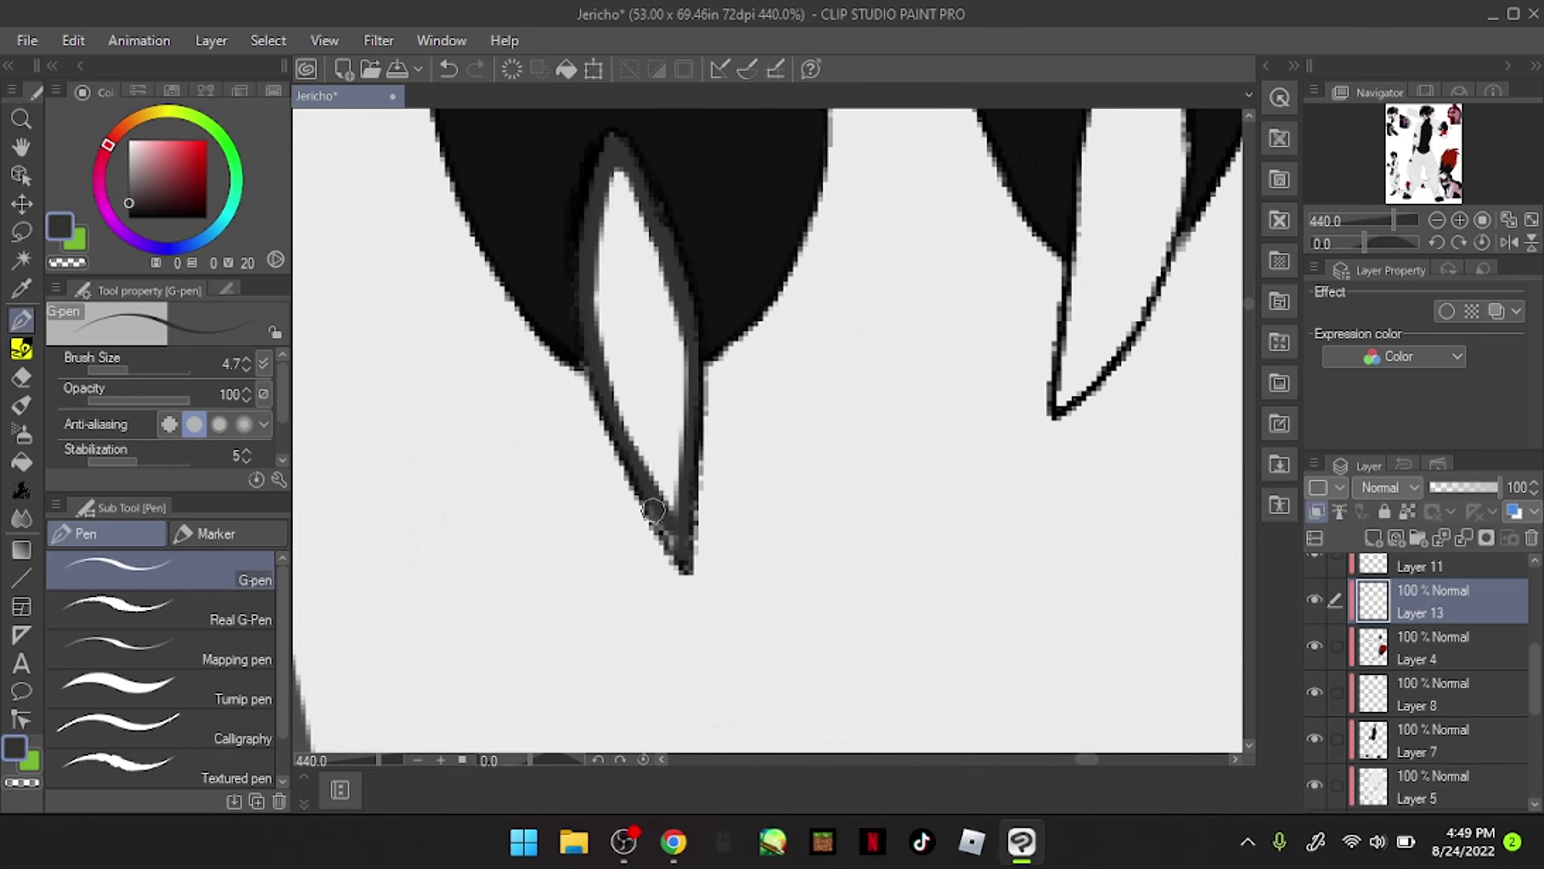
pyautogui.moveTo(616, 160)
pyautogui.mouseDown()
pyautogui.moveTo(673, 341)
pyautogui.moveTo(645, 256)
pyautogui.mouseUp()
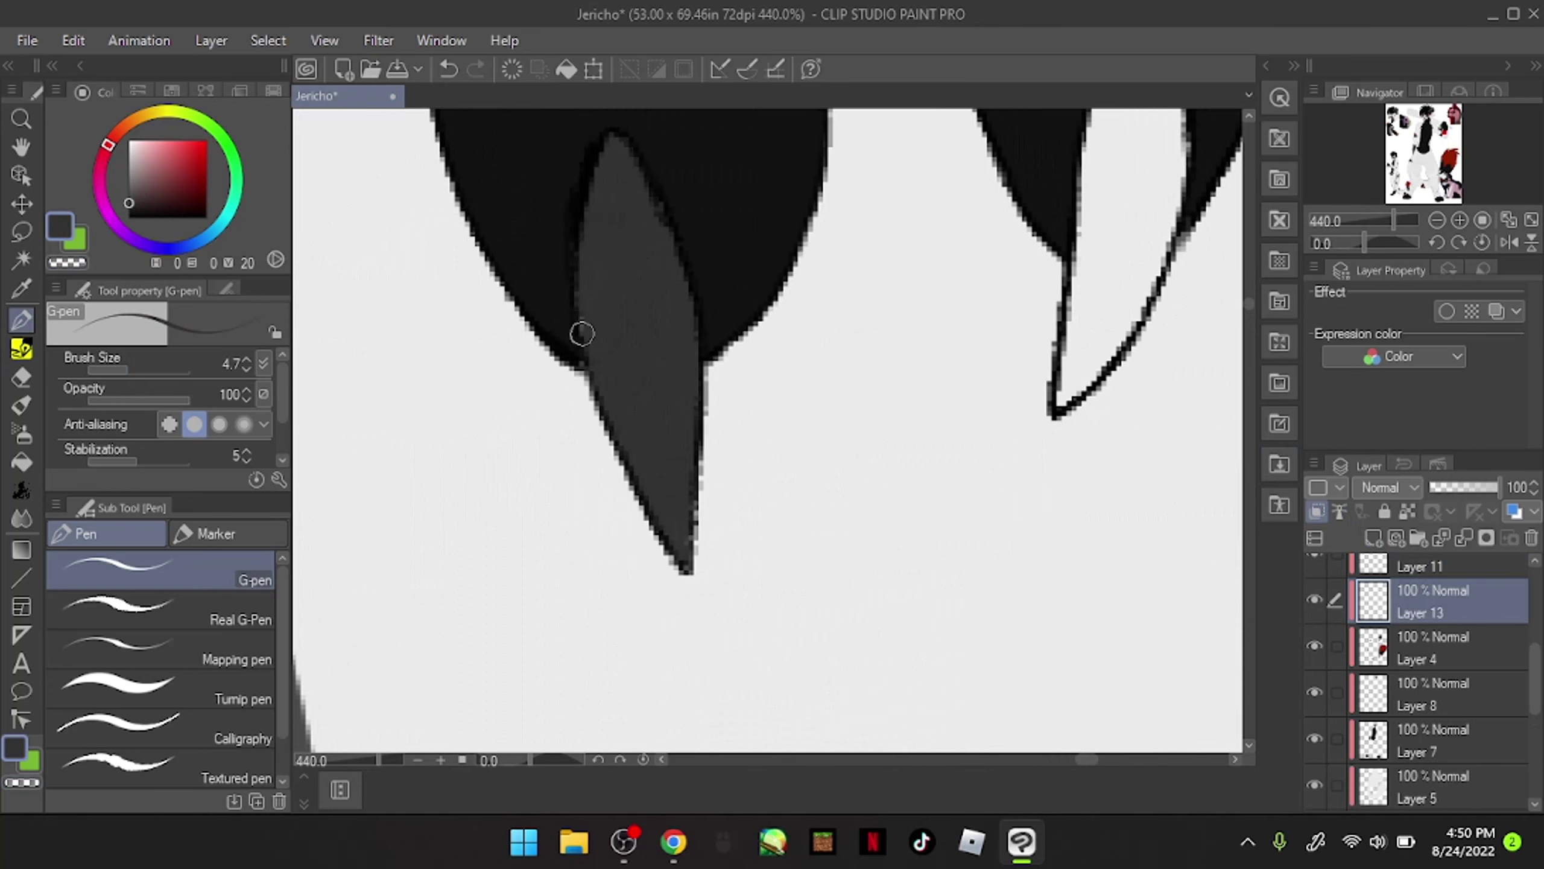
# Step: Fill the remaining claws of the raised hand with the same dark grey on Layer 13
pyautogui.scroll(-1, 614, 283)
pyautogui.moveTo(649, 187); pyautogui.dragTo(652, 399)
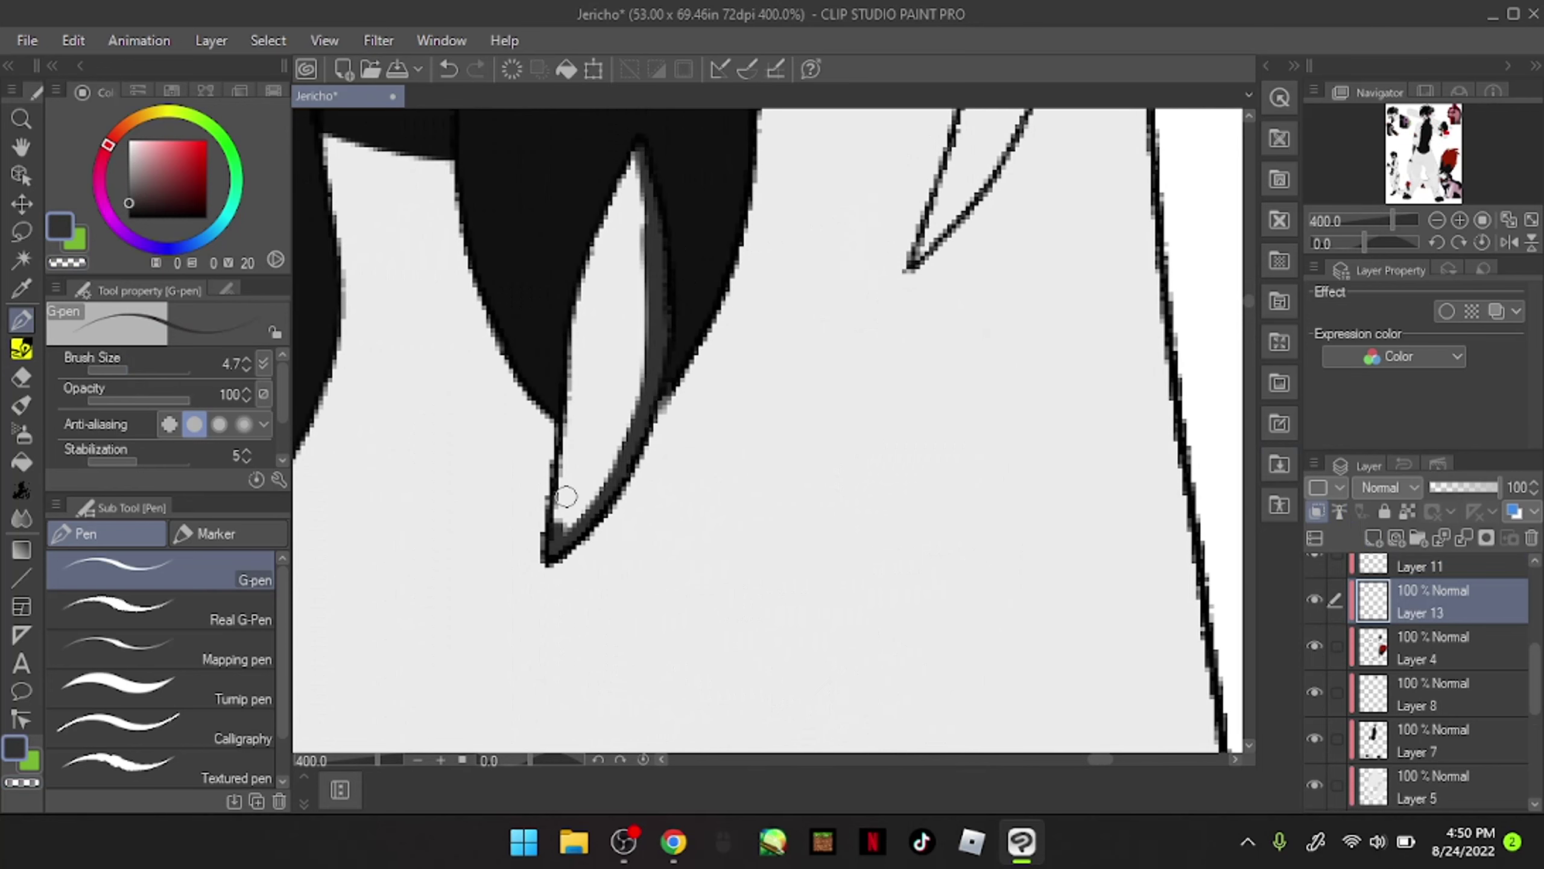
pyautogui.moveTo(582, 307)
pyautogui.mouseDown()
pyautogui.moveTo(614, 424)
pyautogui.moveTo(627, 244)
pyautogui.moveTo(614, 316)
pyautogui.mouseUp()
pyautogui.scroll(-5, 813, 458)
pyautogui.scroll(5, 829, 220)
pyautogui.moveTo(827, 176)
pyautogui.mouseDown()
pyautogui.moveTo(828, 220)
pyautogui.moveTo(678, 553)
pyautogui.moveTo(754, 292)
pyautogui.moveTo(830, 179)
pyautogui.mouseUp()
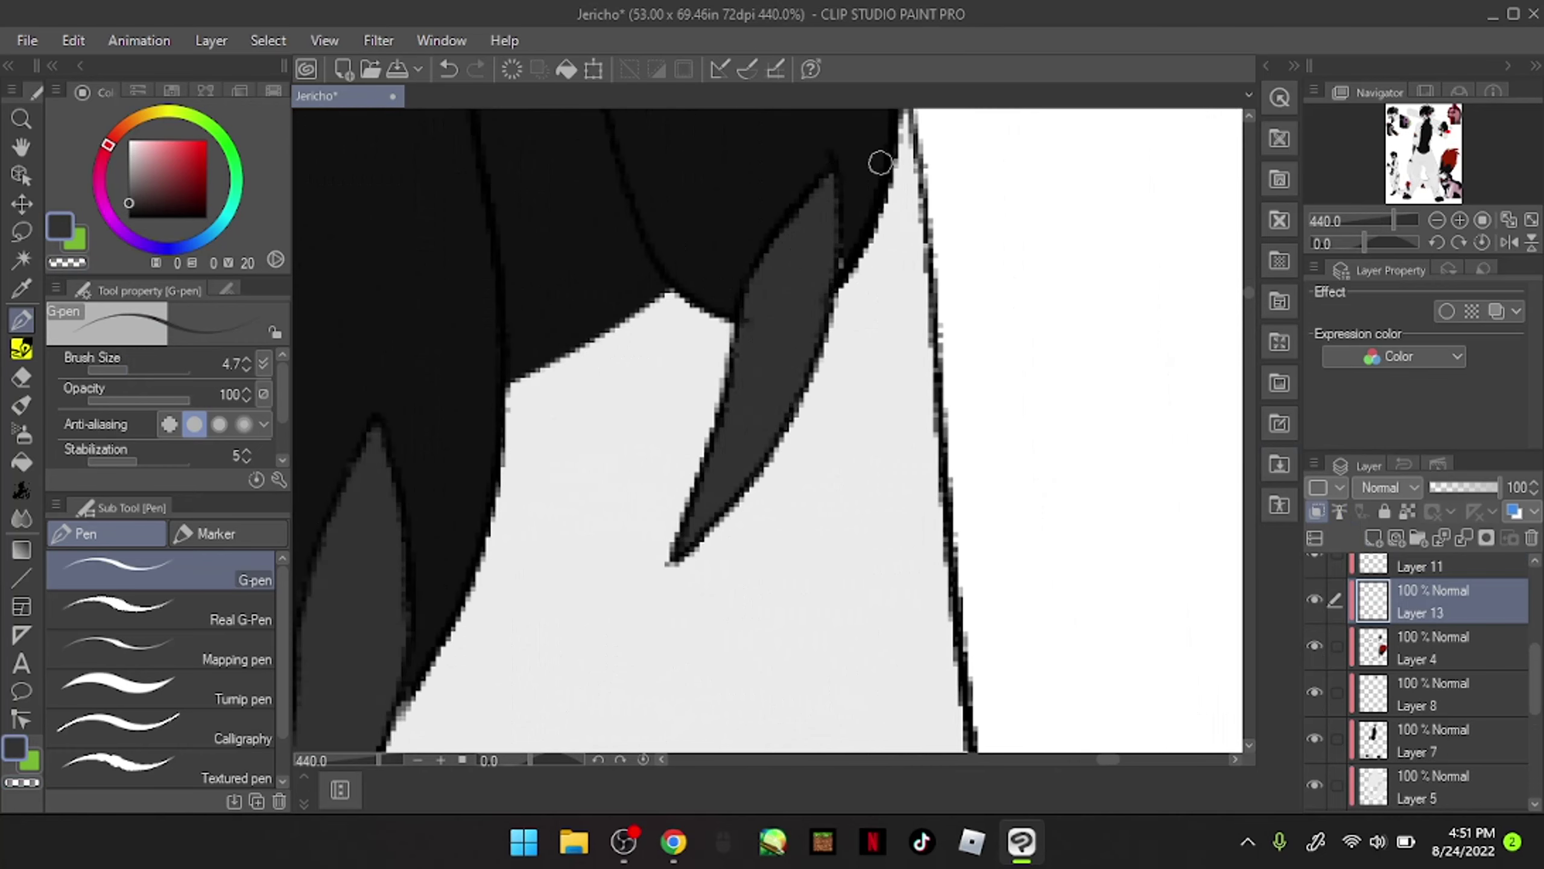
# Step: Select the trousers area from Layer 6 using Auto select with reference to all layers
pyautogui.scroll(-10, 778, 431)
pyautogui.scroll(-6, 778, 431)
pyautogui.click(21, 258)
pyautogui.scroll(-2, 1316, 662)
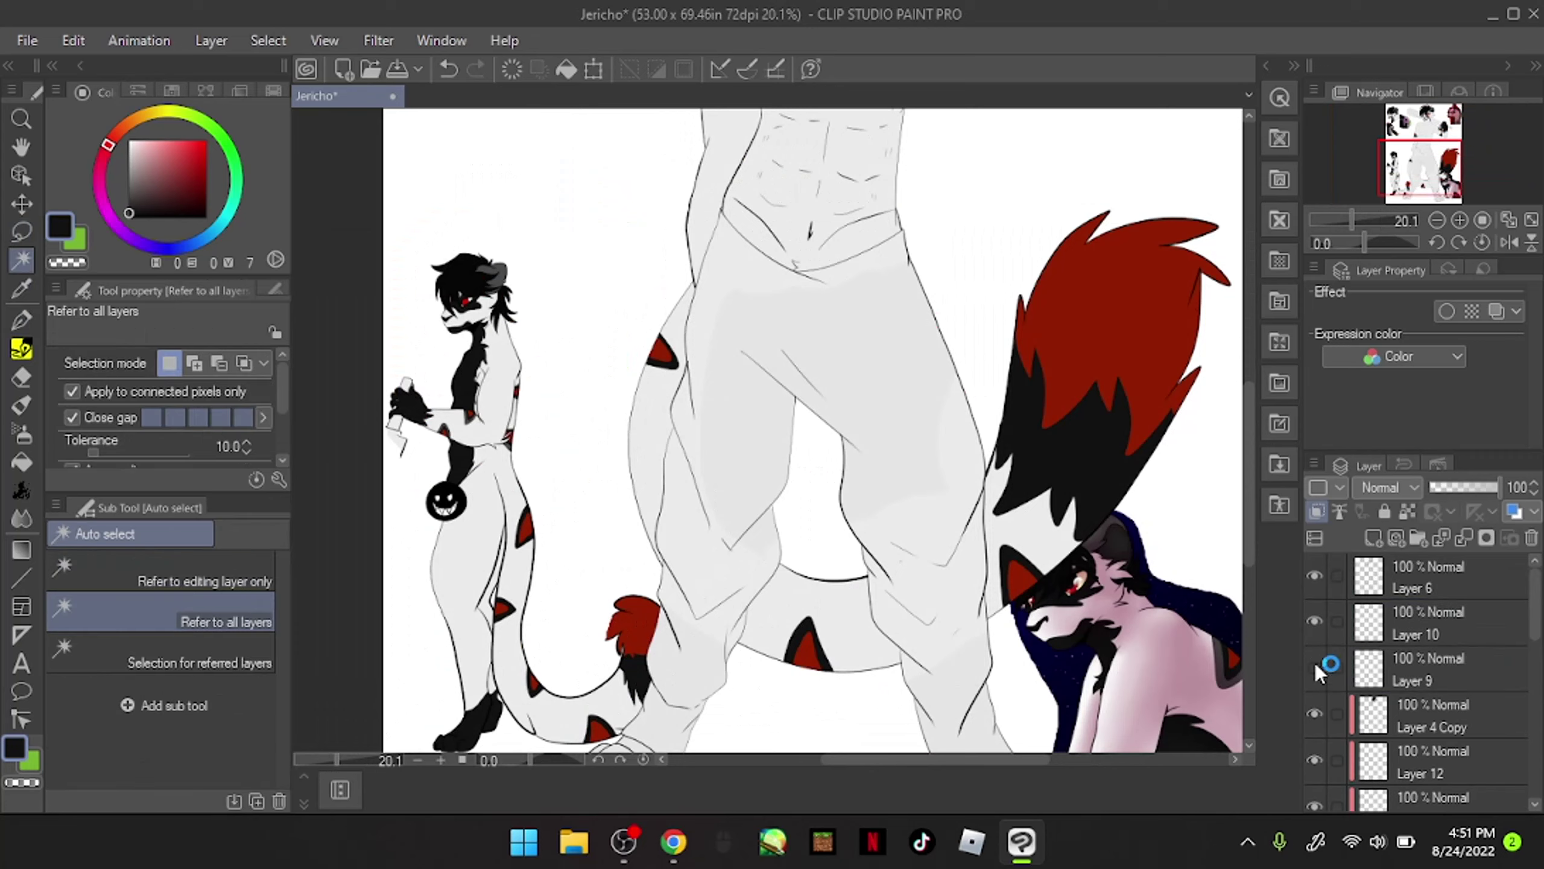
pyautogui.click(1447, 577)
pyautogui.click(714, 466)
pyautogui.scroll(4, 714, 465)
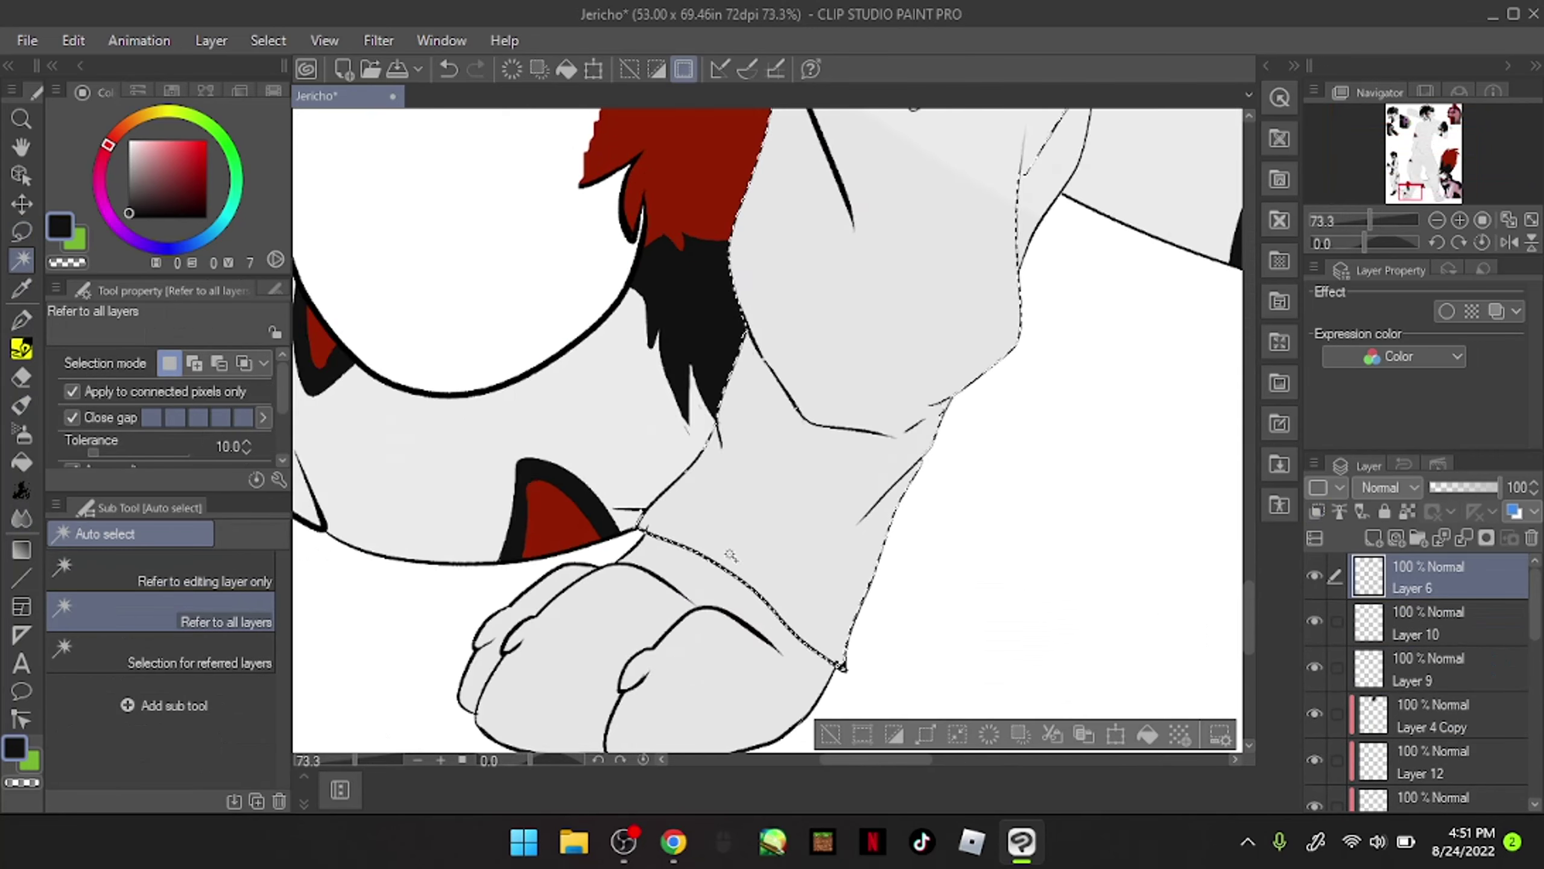
# Step: Fill the selected trousers with a dark brownish grey on a new layer above Layer 12, and clear the selection
pyautogui.scroll(-8, 715, 465)
pyautogui.scroll(4, 790, 487)
pyautogui.click(1409, 757)
pyautogui.press('c')
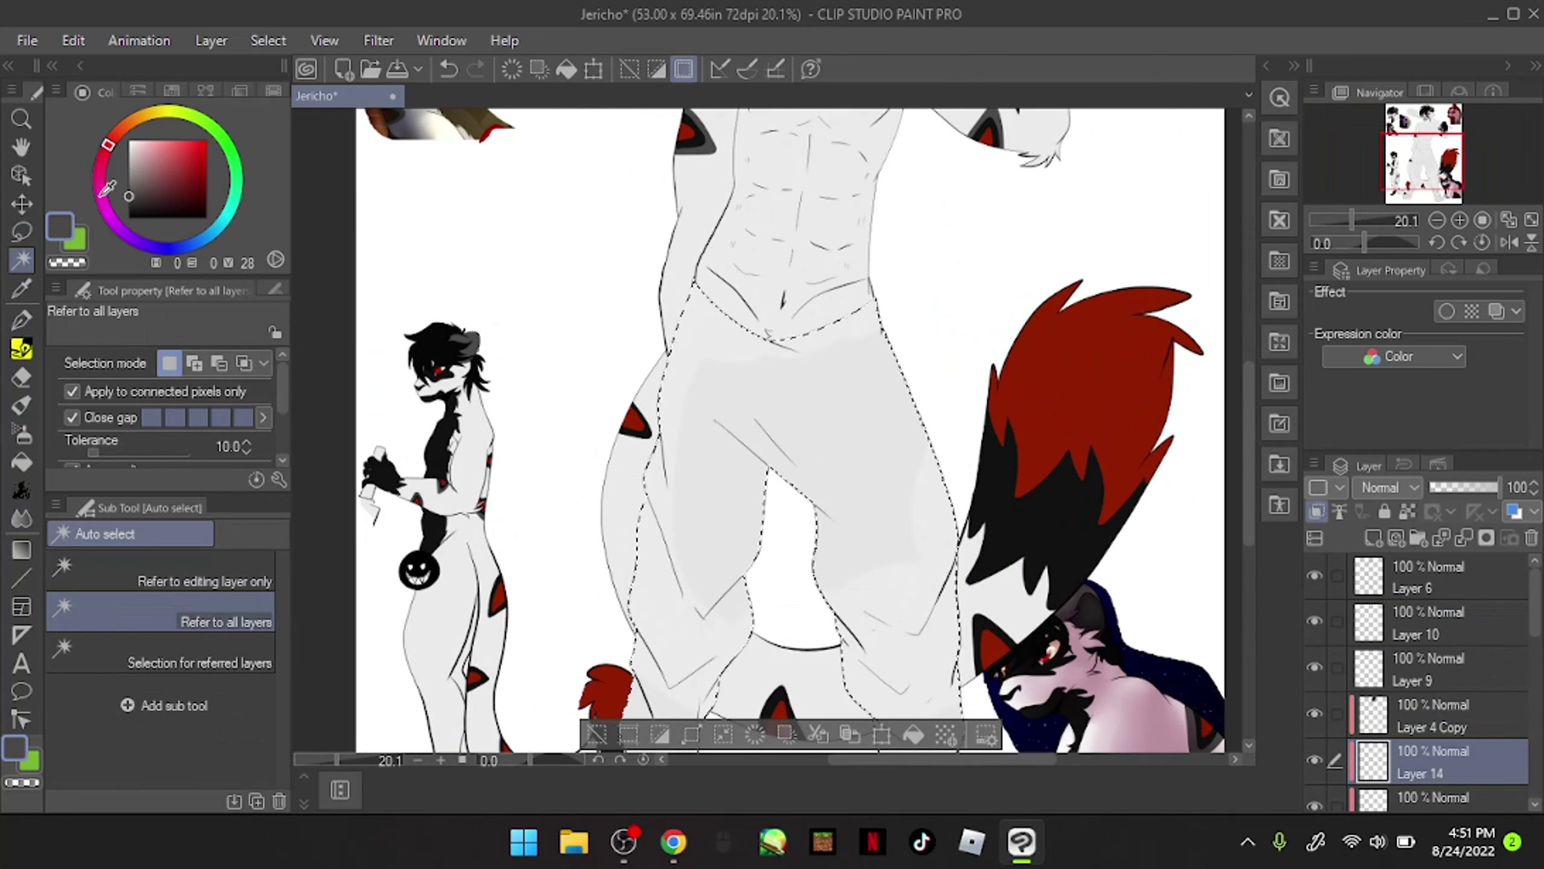
pyautogui.press('g')
pyautogui.press('c')
pyautogui.click(821, 528)
pyautogui.scroll(-5, 821, 528)
pyautogui.scroll(3, 821, 528)
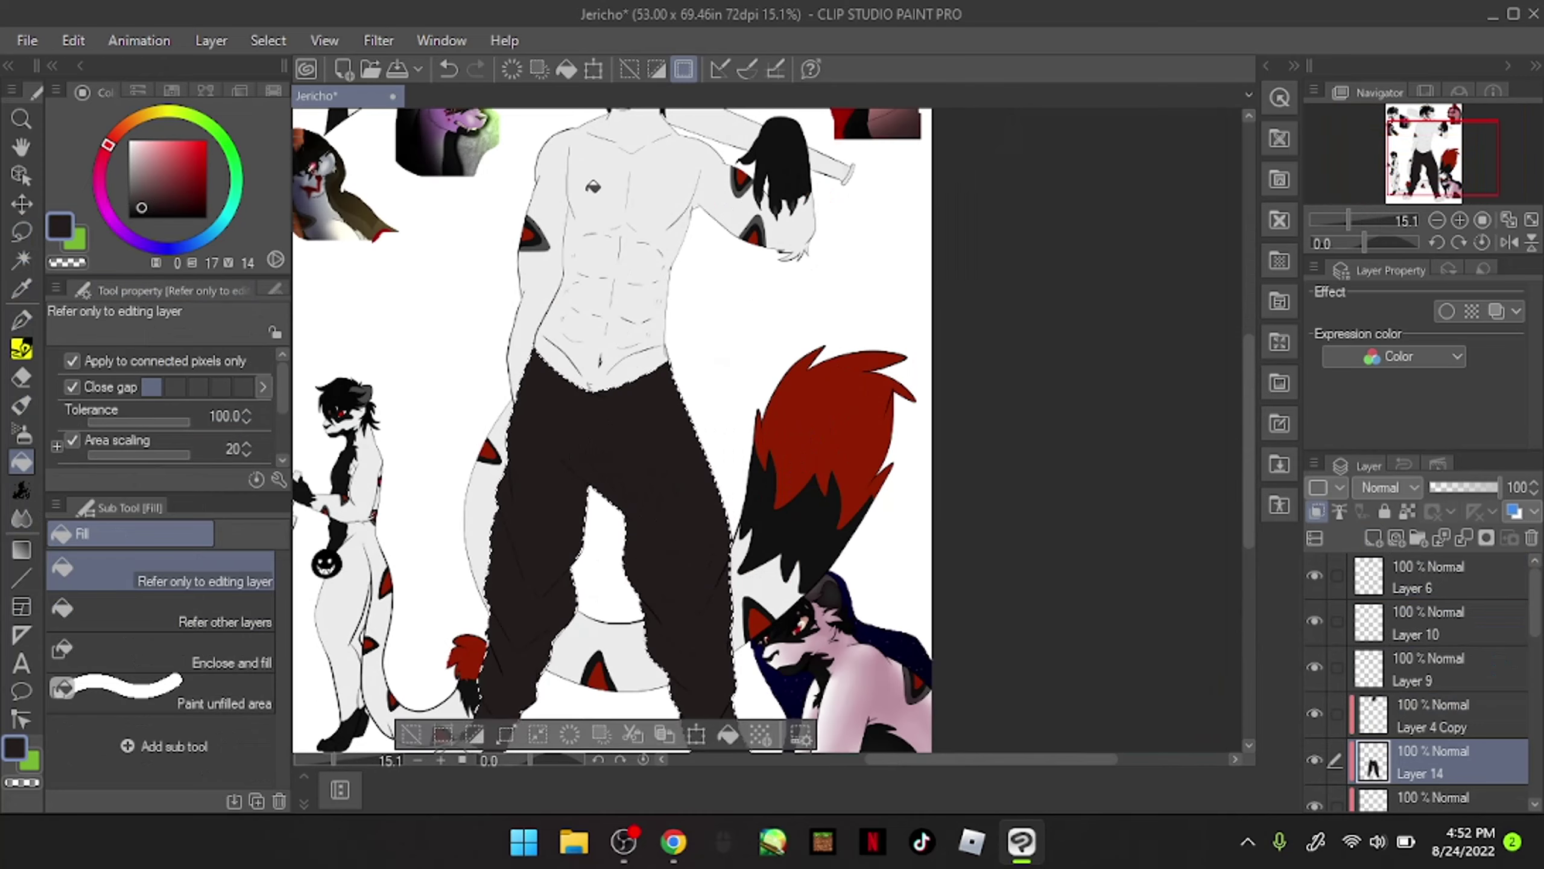
pyautogui.hotkey('ctrl', 'd')
# Step: Recolour the trousers with a neutral near-black grey using the Fill tool
pyautogui.scroll(-3, 1320, 776)
pyautogui.scroll(-1, 1320, 775)
pyautogui.scroll(4, 648, 420)
pyautogui.scroll(-5, 648, 421)
pyautogui.scroll(1, 648, 420)
pyautogui.click(1373, 538)
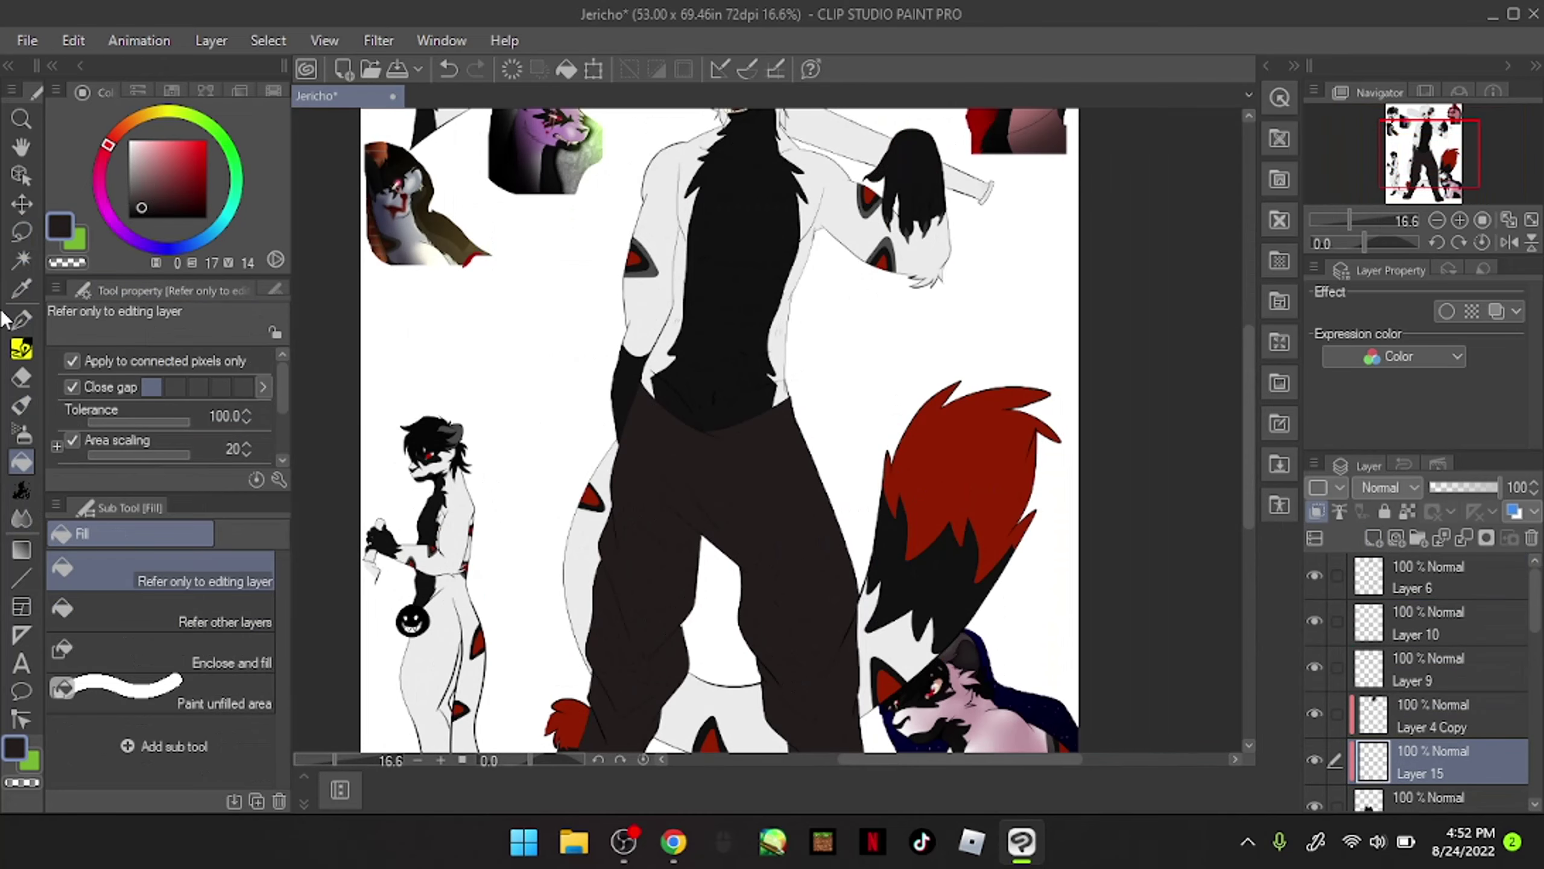
pyautogui.click(720, 499)
pyautogui.scroll(-1, 719, 499)
pyautogui.click(134, 204)
pyautogui.click(709, 432)
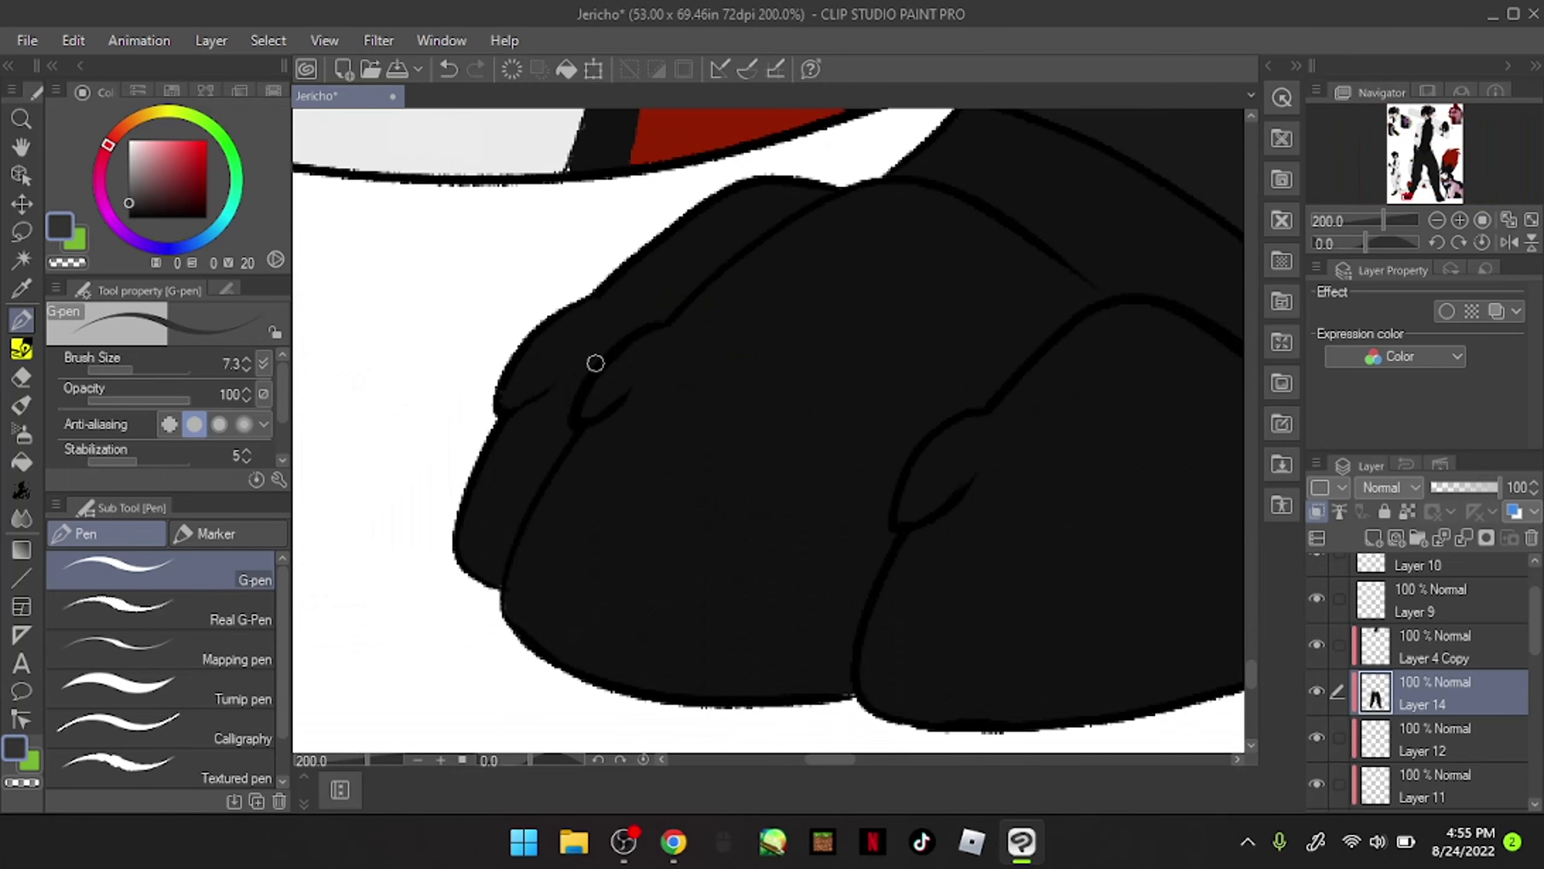
# Step: On Layer 12, paint the toe claws of the foot beside the small tail tip dark grey with the G-pen at size 7.3
pyautogui.hotkey('alt', '[')
pyautogui.moveTo(662, 334); pyautogui.dragTo(592, 402)
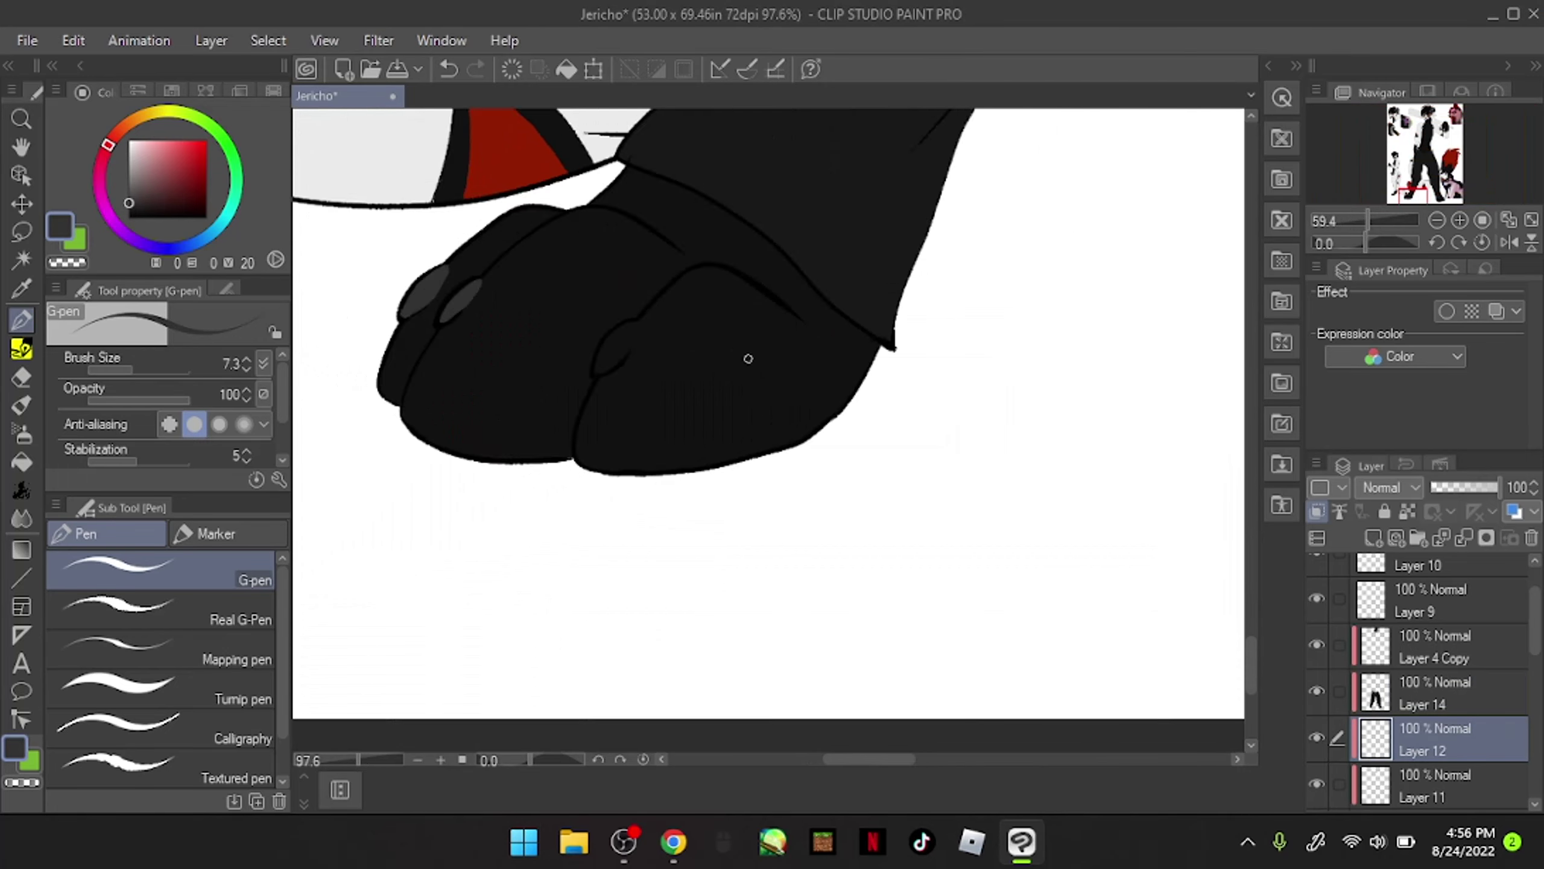
pyautogui.moveTo(568, 303); pyautogui.dragTo(518, 342)
pyautogui.scroll(-3, 1113, 431)
pyautogui.scroll(5, 948, 218)
# Step: Fill the toe claws of the other foot with the same dark grey on Layer 12
pyautogui.moveTo(941, 183)
pyautogui.mouseDown()
pyautogui.moveTo(948, 218)
pyautogui.moveTo(994, 248)
pyautogui.moveTo(977, 365)
pyautogui.mouseUp()
pyautogui.moveTo(602, 252)
pyautogui.mouseDown()
pyautogui.moveTo(614, 393)
pyautogui.moveTo(614, 341)
pyautogui.mouseUp()
pyautogui.scroll(-3, 831, 297)
pyautogui.scroll(3, 646, 222)
pyautogui.moveTo(646, 223)
pyautogui.mouseDown()
pyautogui.moveTo(622, 232)
pyautogui.moveTo(716, 338)
pyautogui.mouseUp()
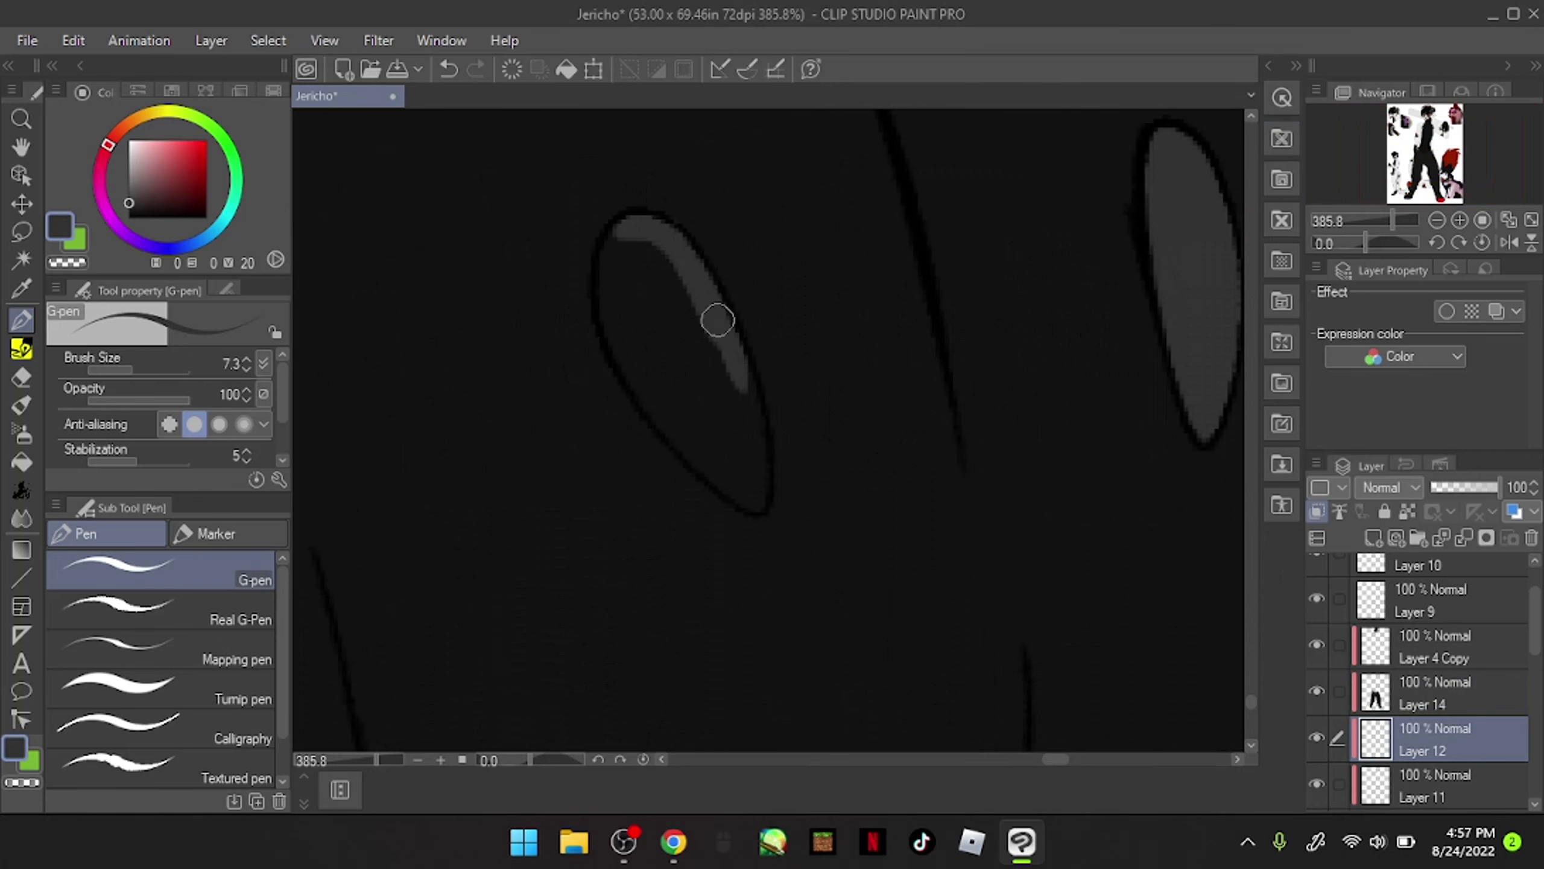
pyautogui.moveTo(680, 425)
pyautogui.mouseDown()
pyautogui.moveTo(720, 414)
pyautogui.moveTo(717, 397)
pyautogui.mouseUp()
pyautogui.scroll(-3, 717, 396)
pyautogui.scroll(3, 590, 349)
pyautogui.moveTo(590, 349)
pyautogui.mouseDown()
pyautogui.moveTo(718, 558)
pyautogui.moveTo(644, 500)
pyautogui.moveTo(651, 465)
pyautogui.mouseUp()
pyautogui.hotkey('ctrl', '0')
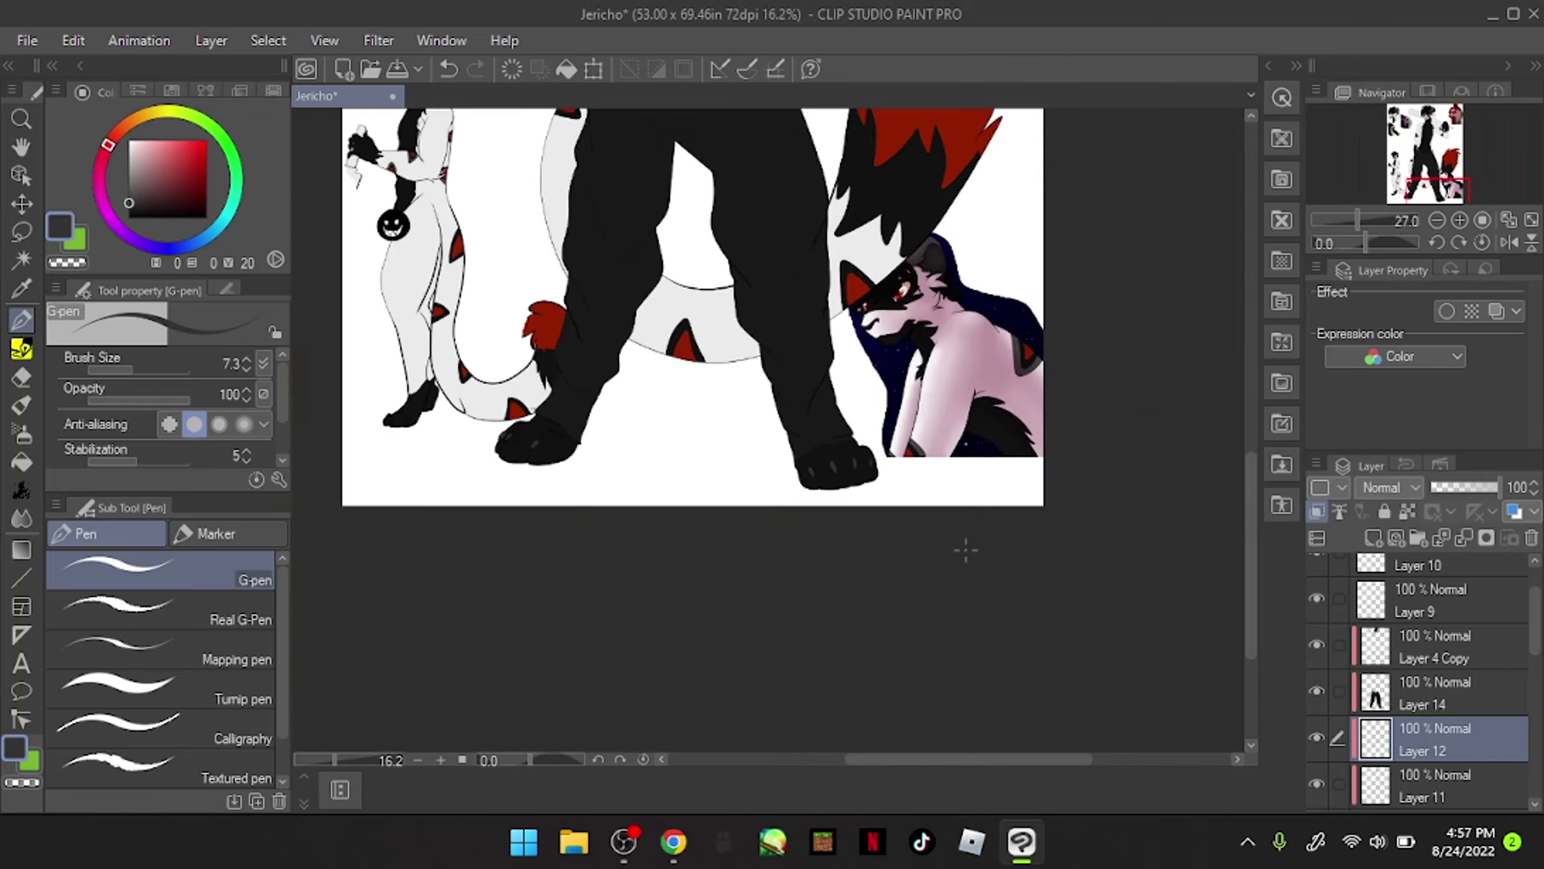
# Step: On a new Multiply layer above Layer 10, shade the upper part of both eyes with the sampled iris red using Thick oil paint
pyautogui.hotkey('alt', 'Tab')
pyautogui.hotkey('alt', 'Tab')
pyautogui.scroll(2, 769, 426)
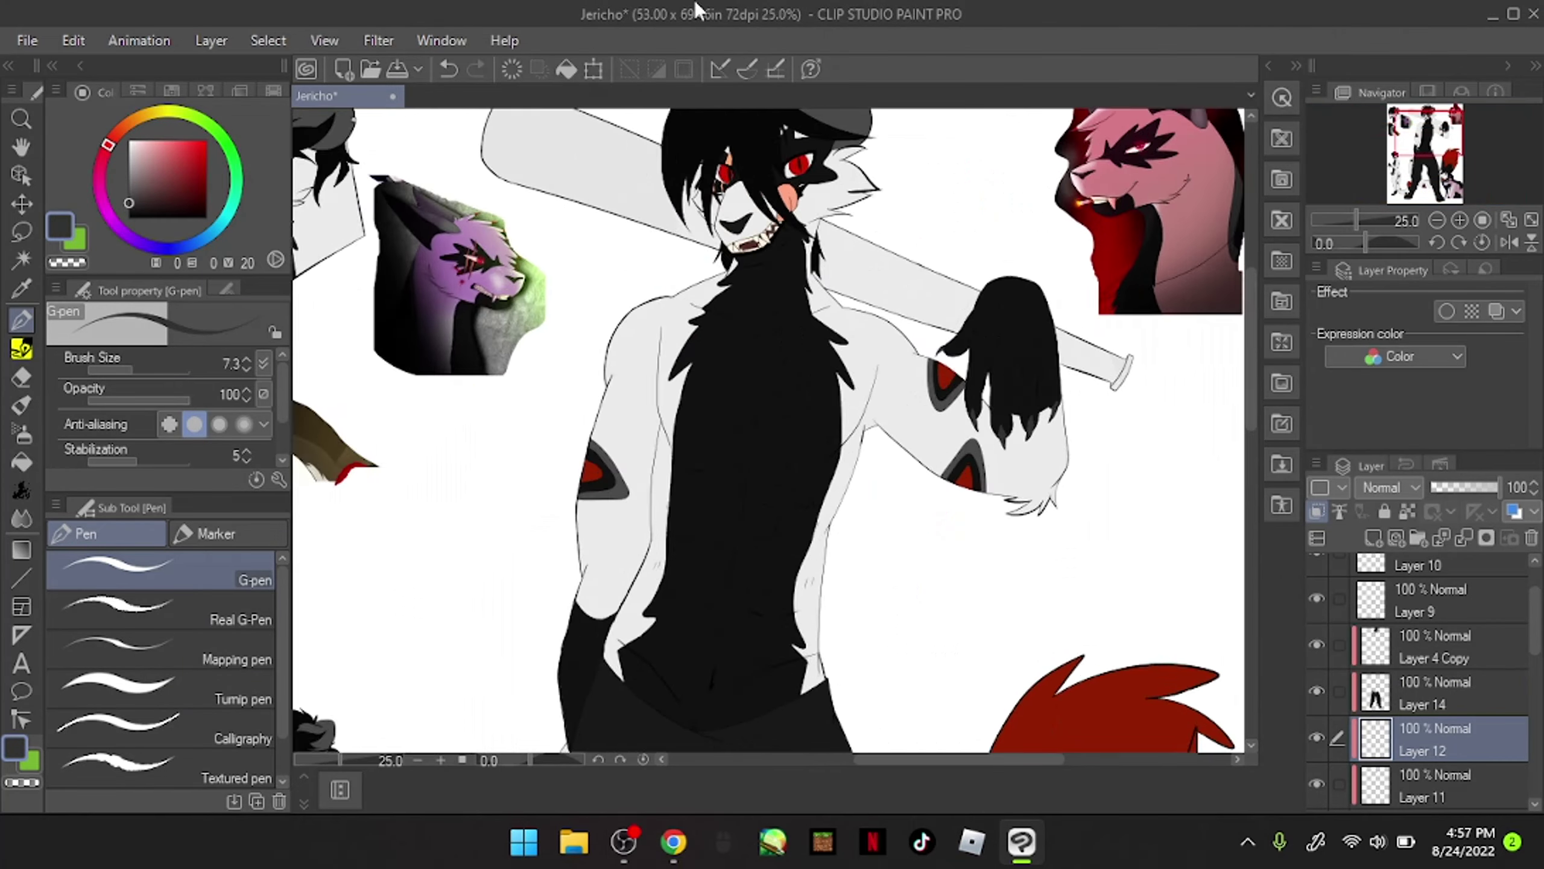
pyautogui.scroll(2, 1322, 730)
pyautogui.click(1320, 626)
pyautogui.hotkey('ctrl', 'shift', 'n')
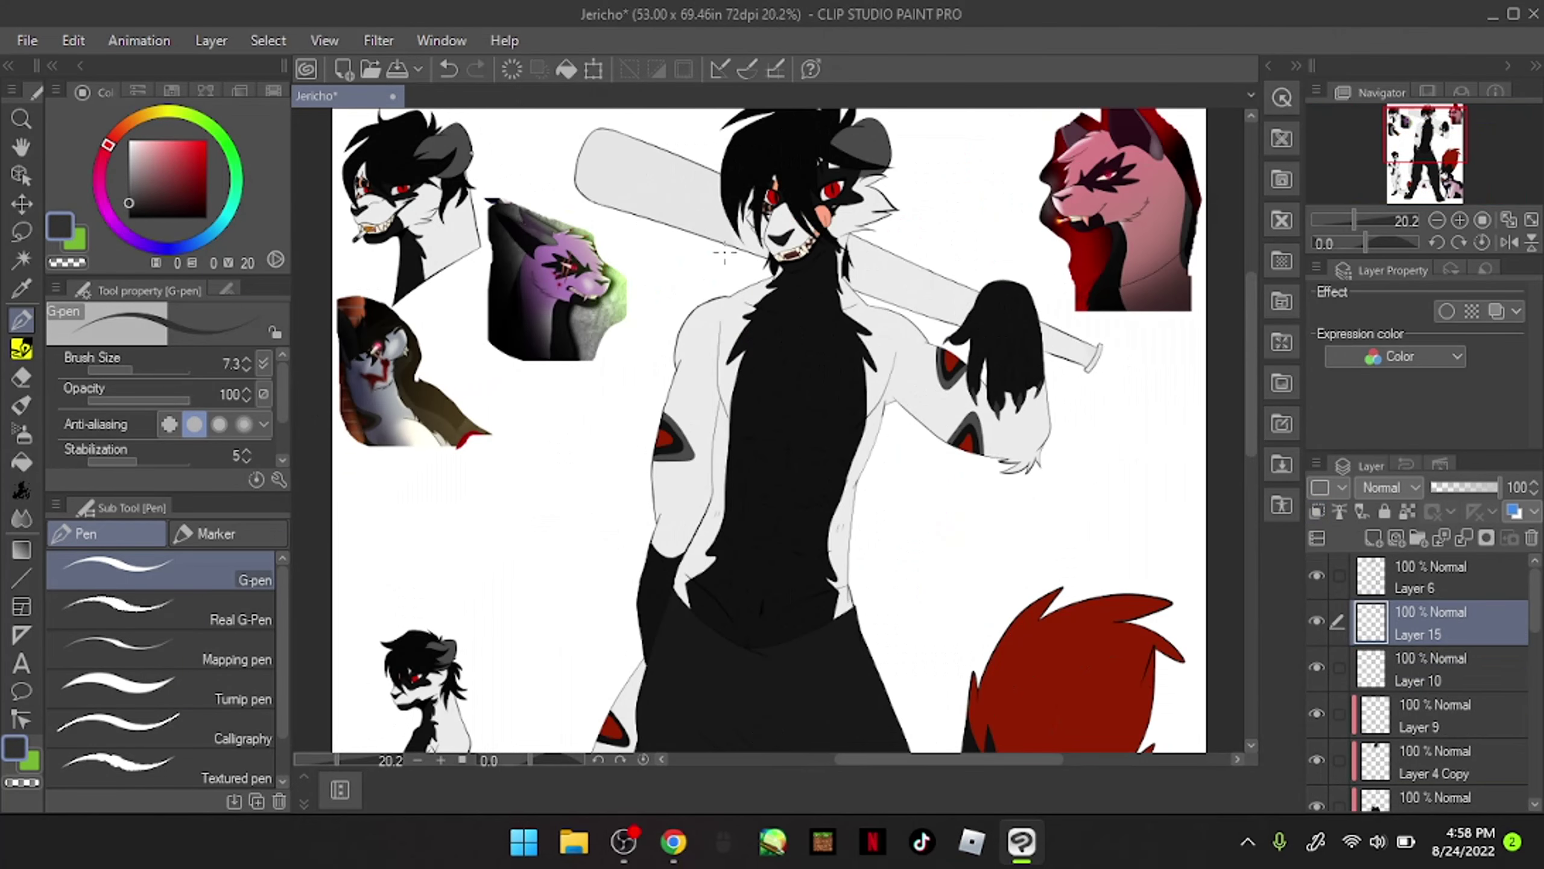
pyautogui.scroll(8, 720, 316)
pyautogui.keyDown('alt'); pyautogui.click(720, 316); pyautogui.keyUp('alt')
pyautogui.press('p')
pyautogui.press('b')
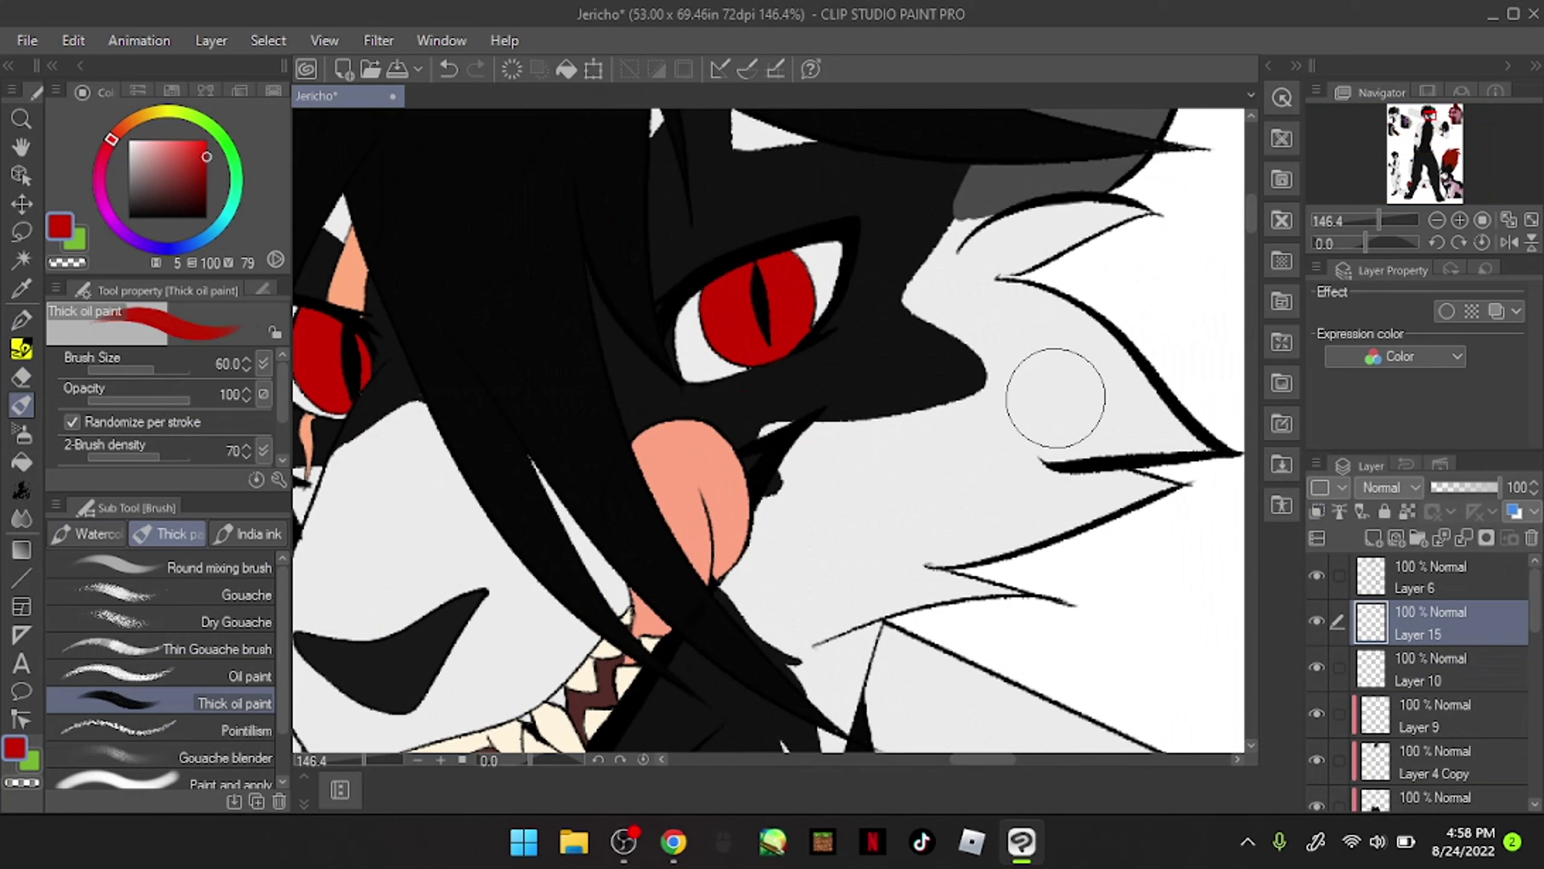
pyautogui.moveTo(748, 283); pyautogui.dragTo(816, 280)
pyautogui.scroll(-1, 492, 259)
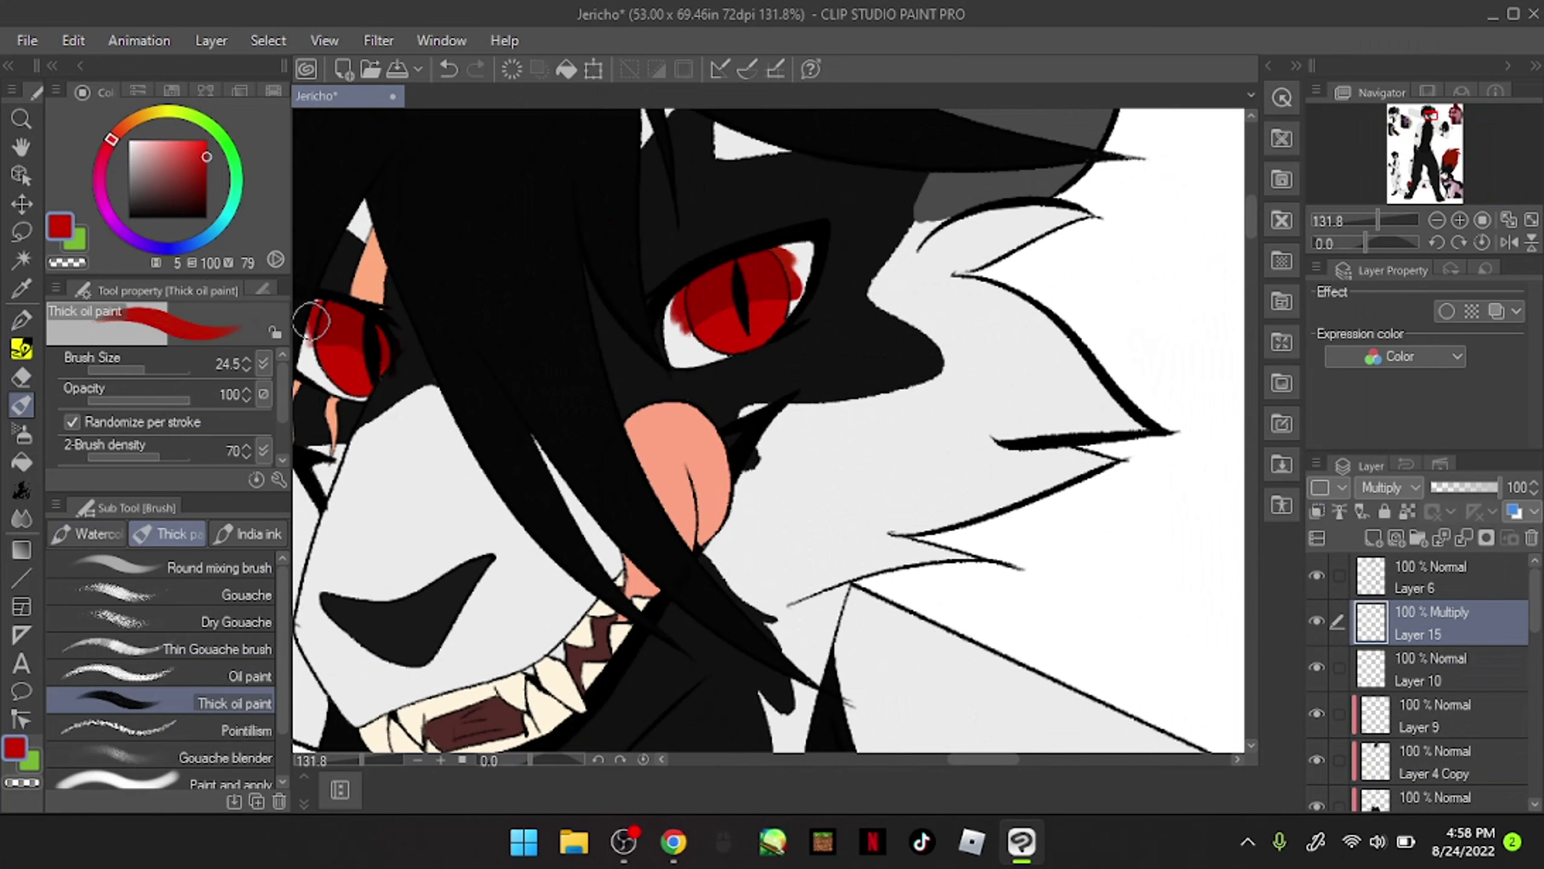
pyautogui.moveTo(328, 322); pyautogui.dragTo(345, 335)
# Step: Deepen the upper eye shadows with a very dark red and soften them with the Wet bleed blender and Blend tool
pyautogui.moveTo(681, 286); pyautogui.dragTo(790, 255)
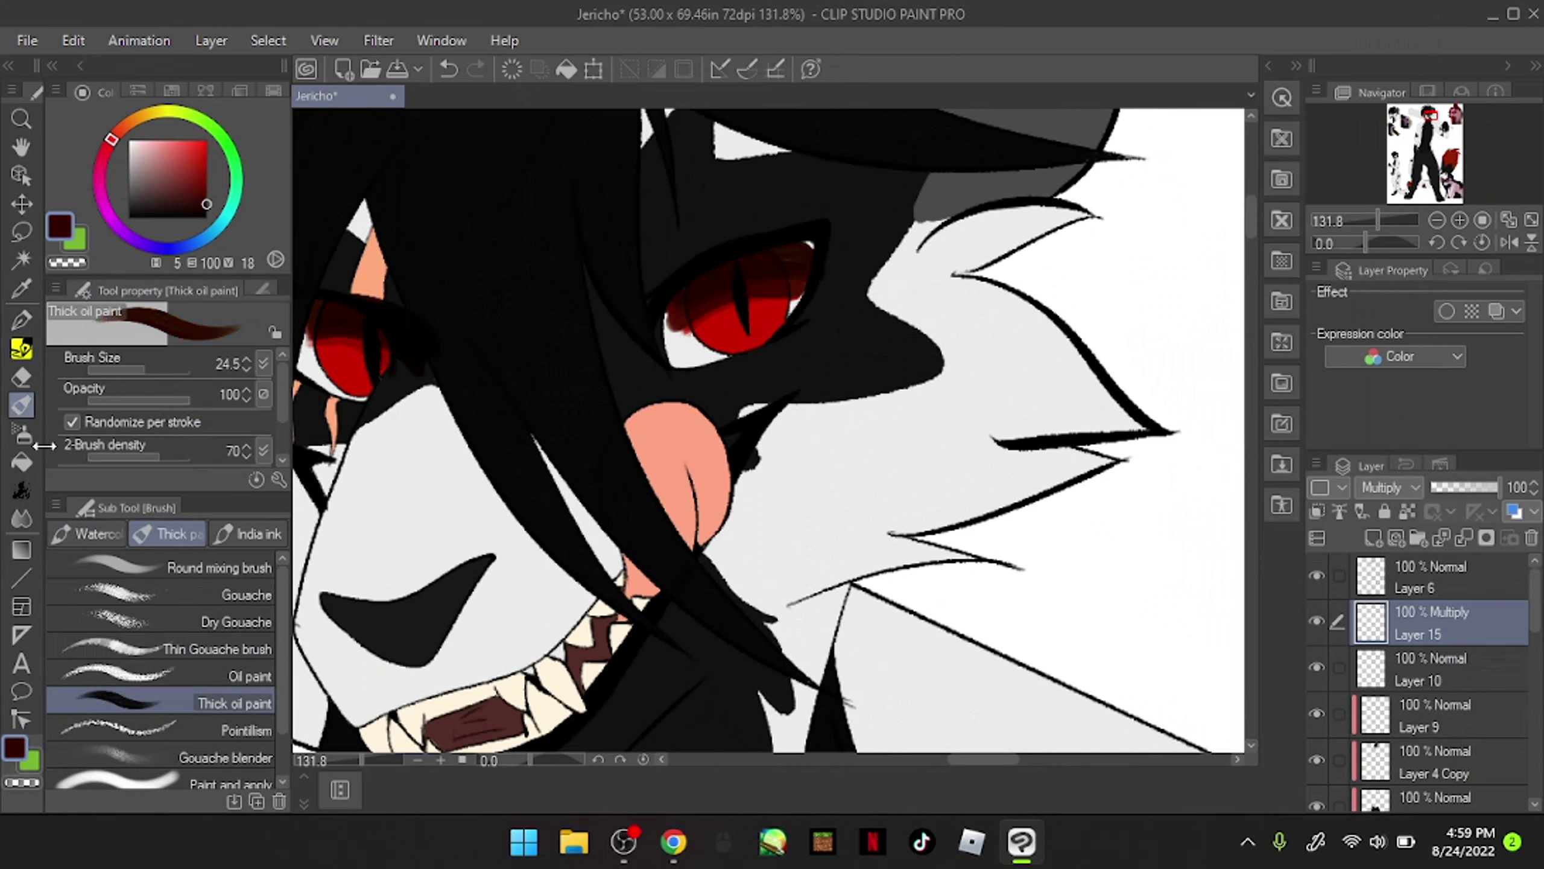
pyautogui.press('j')
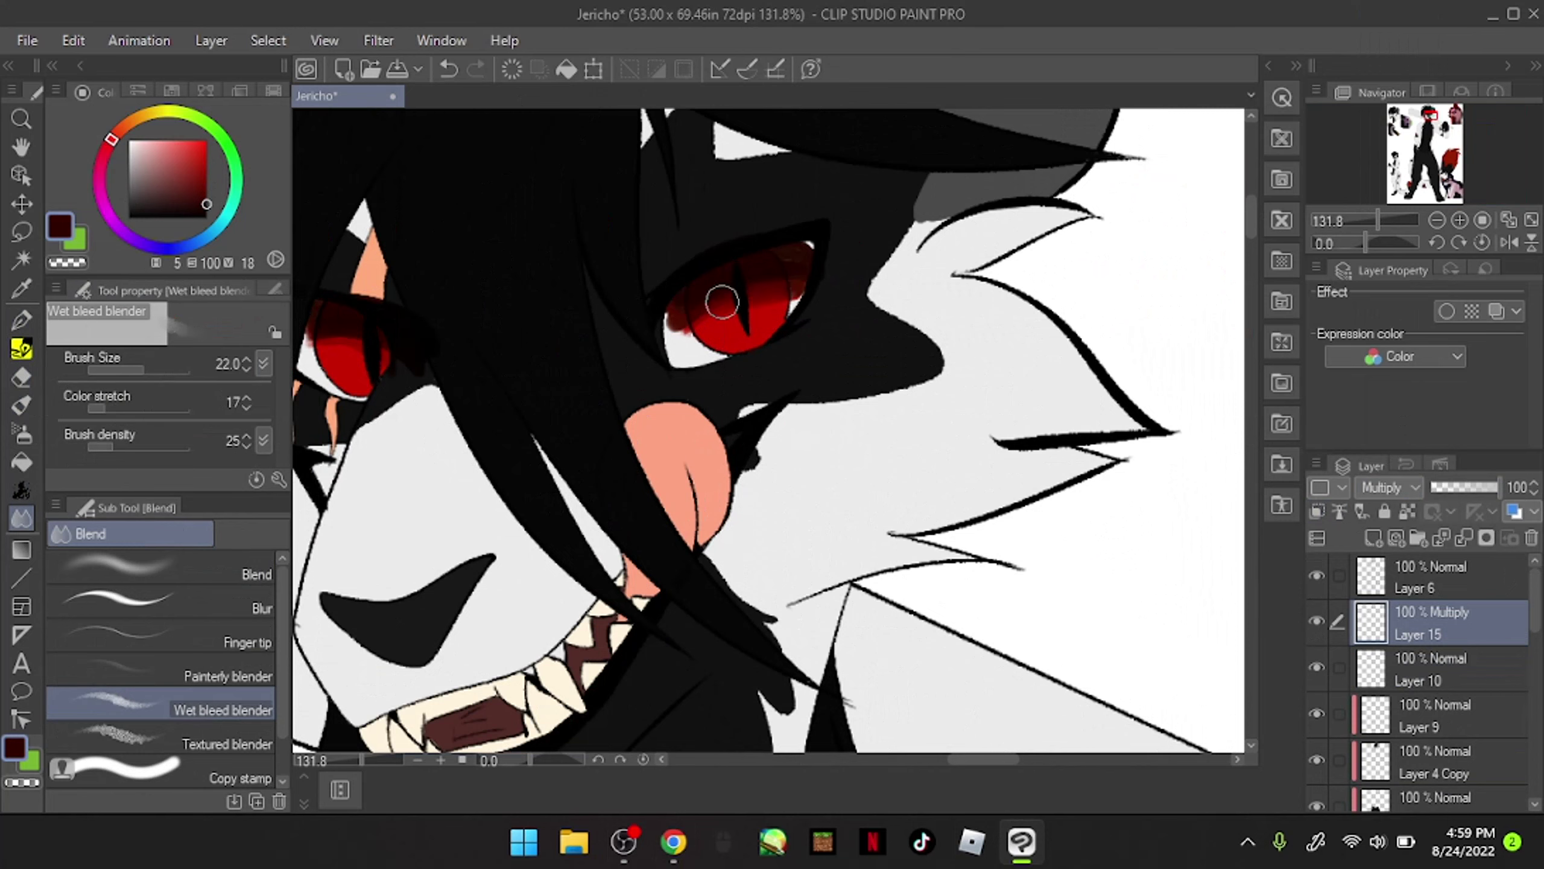
pyautogui.click(152, 575)
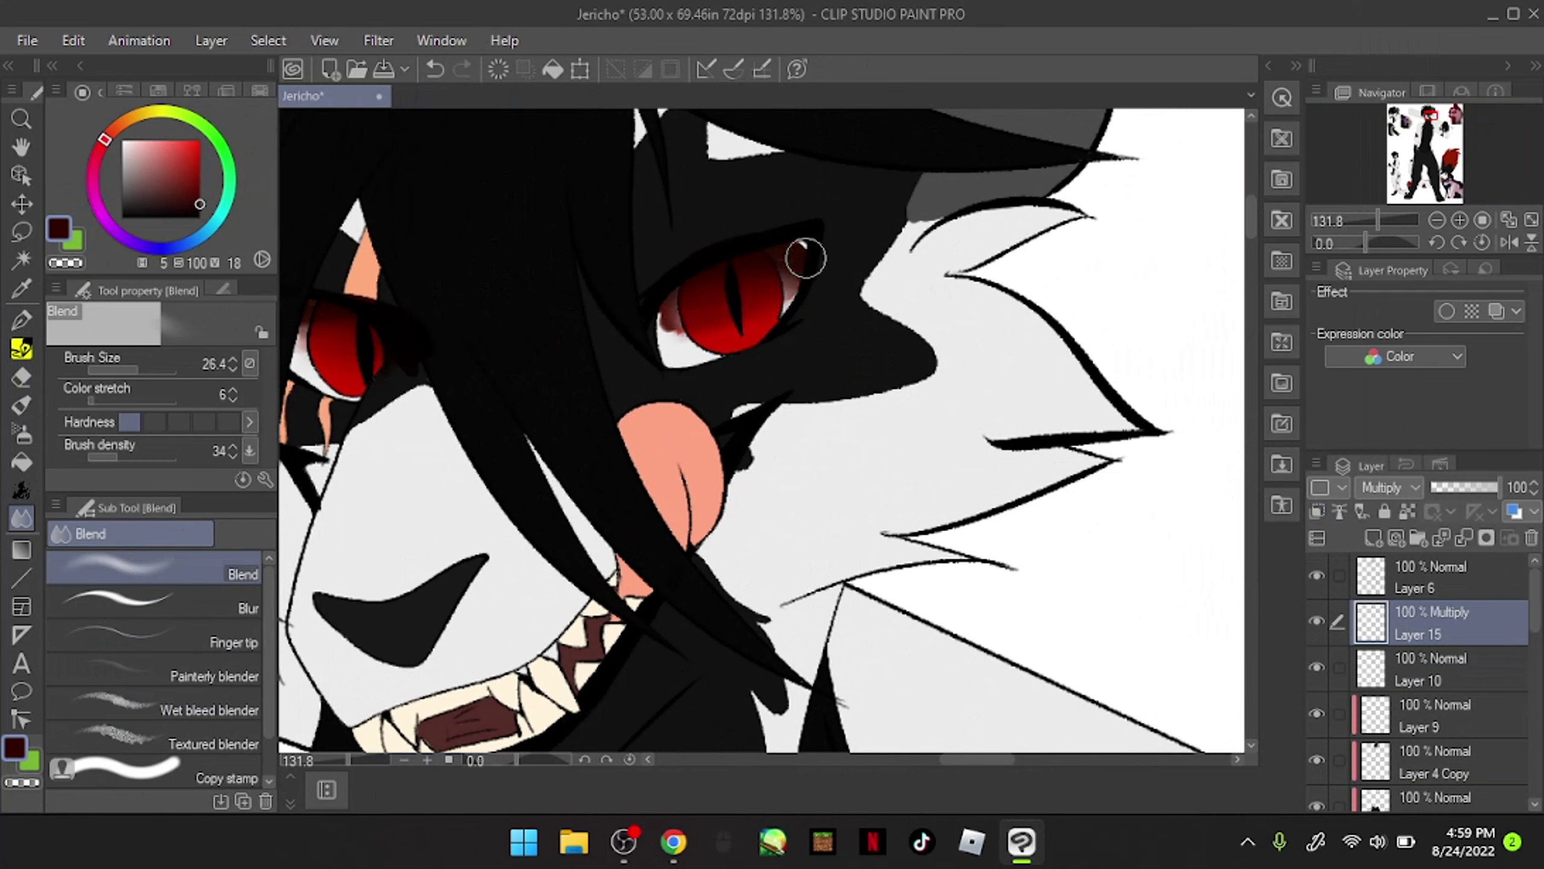
# Step: On a new layer above the eye shading, paint magenta glow spots at the bottom of both irises with Thick oil paint
pyautogui.moveTo(201, 184); pyautogui.dragTo(200, 153)
pyautogui.hotkey('ctrl', 'shift', 'n')
pyautogui.press('b')
pyautogui.moveTo(726, 331); pyautogui.dragTo(751, 336)
pyautogui.moveTo(343, 385); pyautogui.dragTo(351, 392)
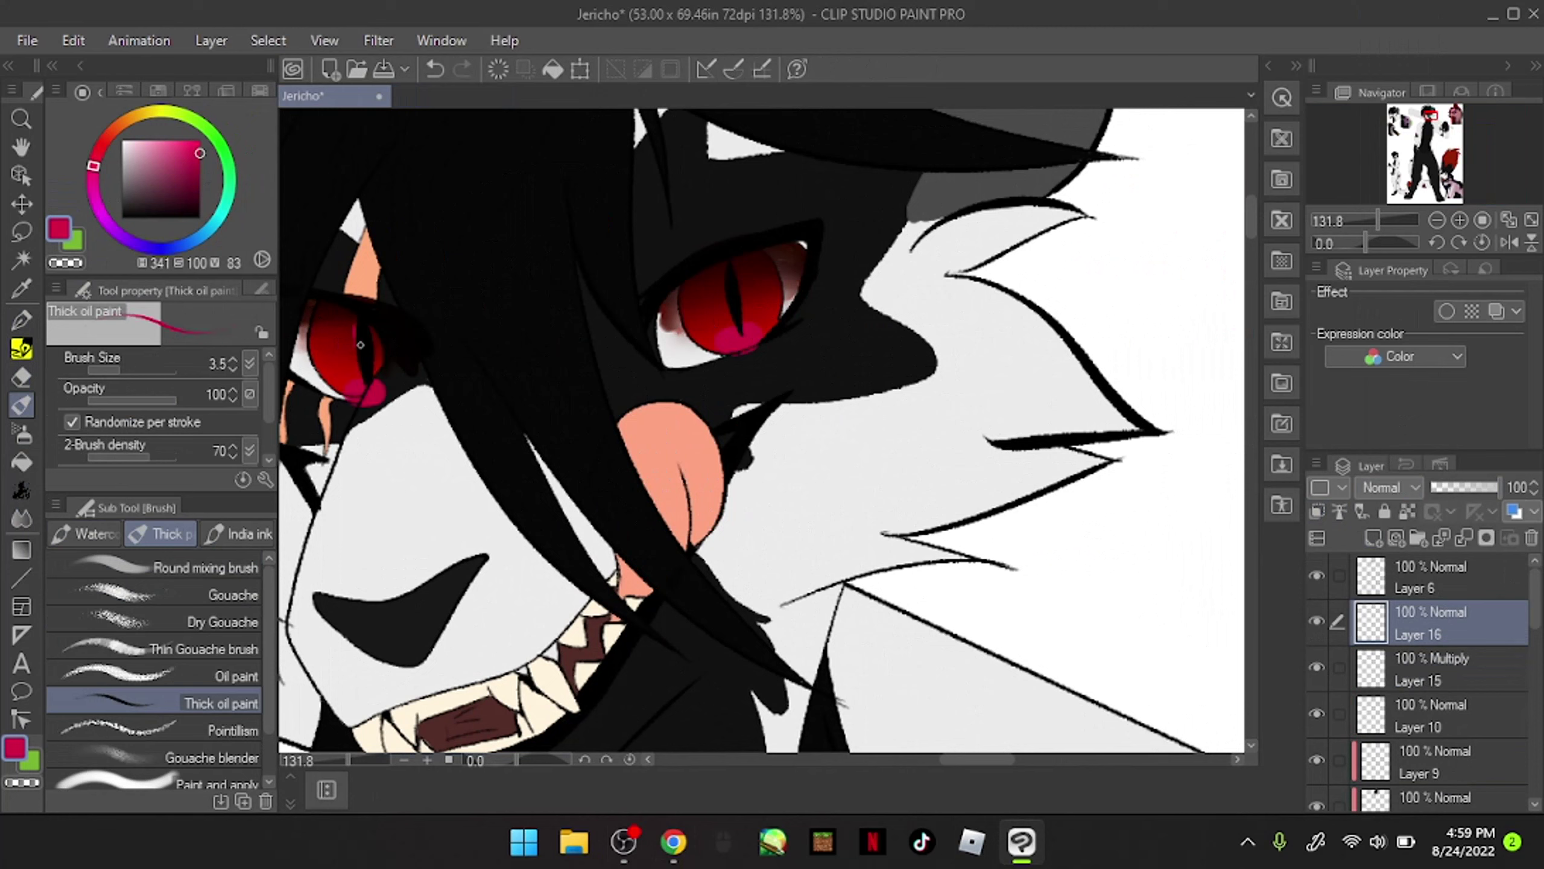
# Step: Set Layer 16 to Add mode and smooth the magenta iris glow with the Blend tool at size 8.5
pyautogui.click(1390, 488)
pyautogui.click(1399, 146)
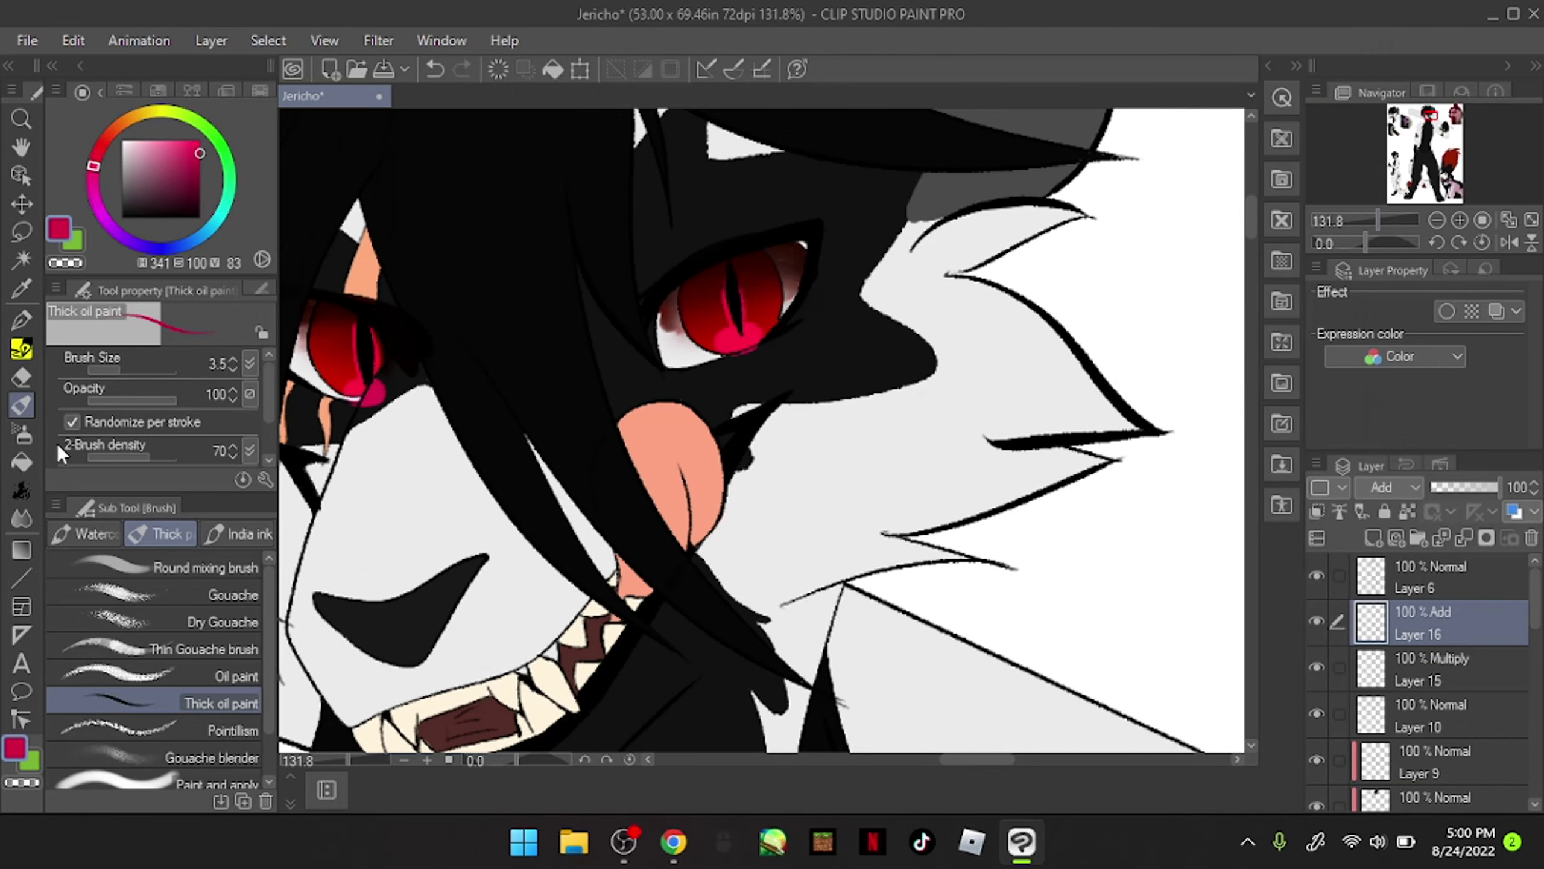
pyautogui.press('j')
pyautogui.scroll(5, 350, 341)
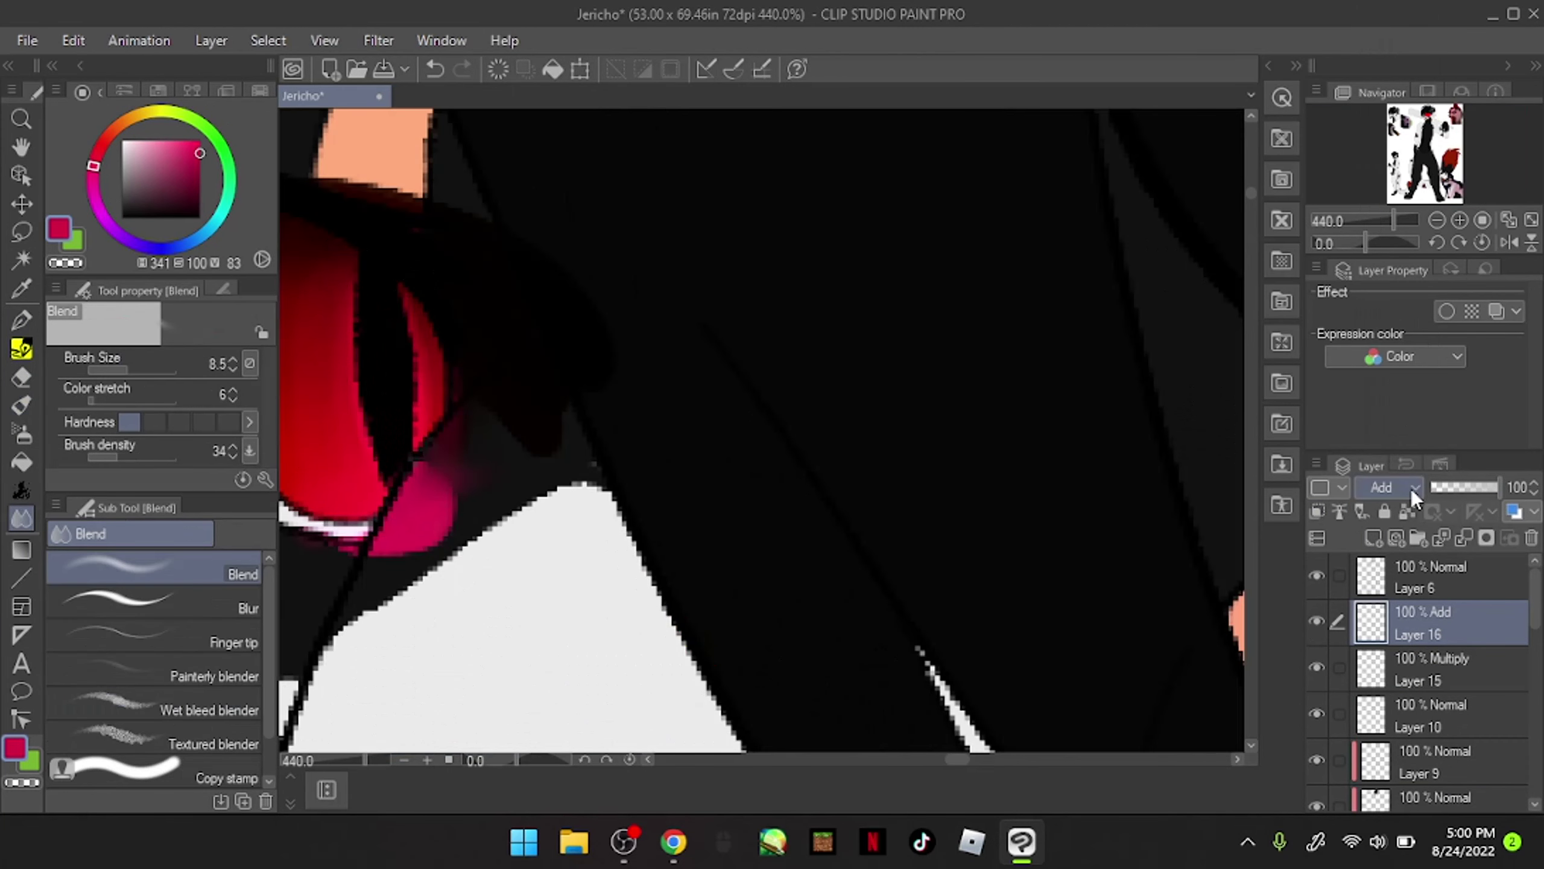
pyautogui.hotkey('ctrl', '-')
# Step: Try Overlay, Pin light and other blending modes on Layer 16, and return it to Add
pyautogui.click(1393, 487)
pyautogui.click(1379, 162)
pyautogui.click(1393, 487)
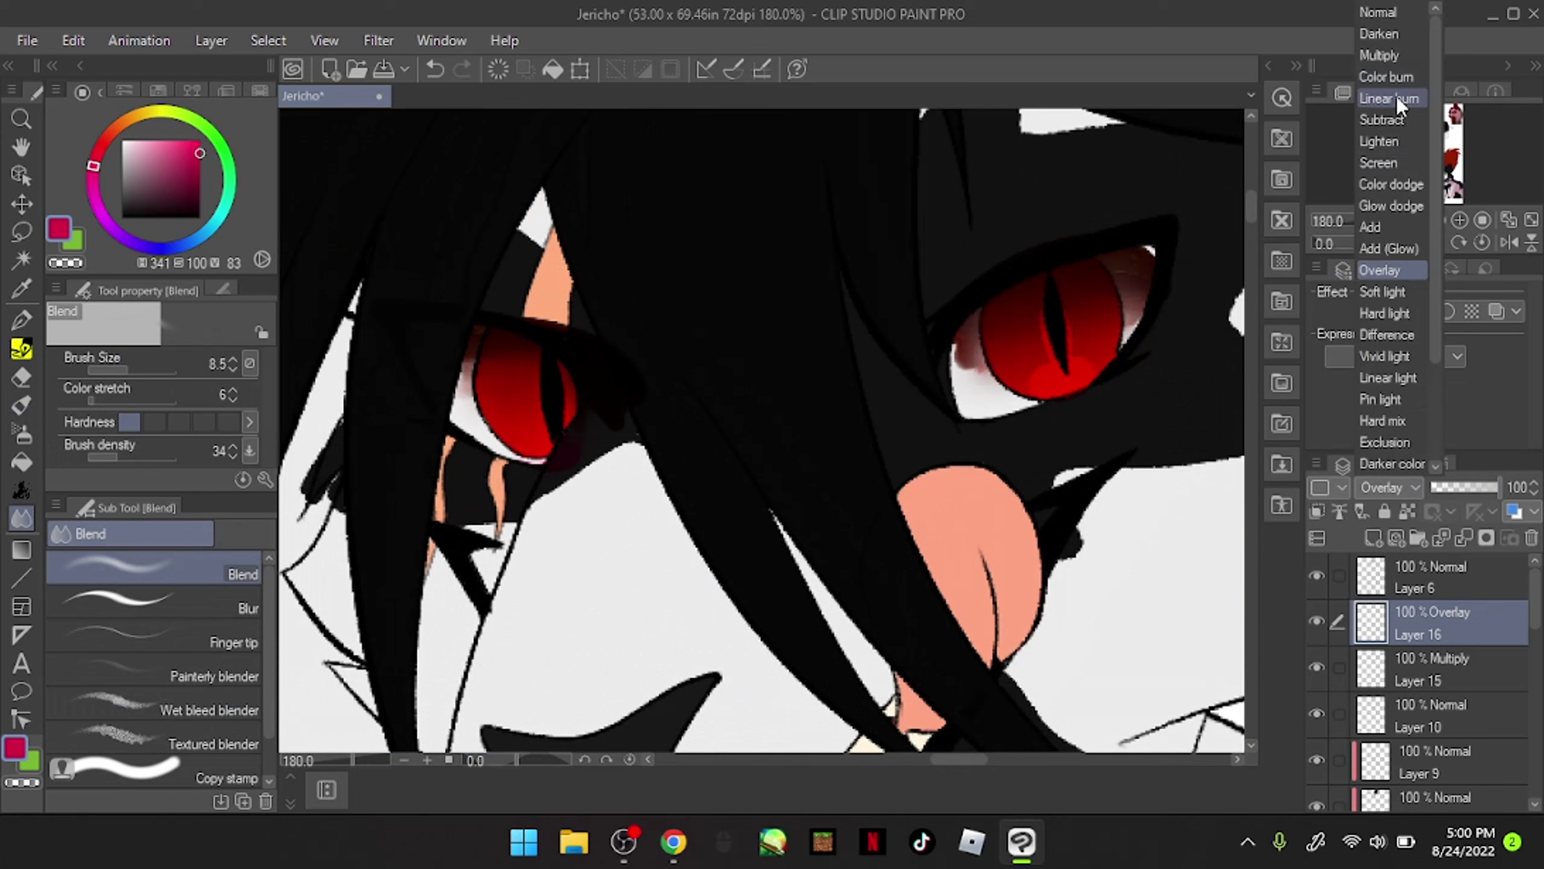
pyautogui.click(1386, 400)
pyautogui.click(1390, 488)
pyautogui.click(1398, 185)
pyautogui.click(1389, 487)
pyautogui.click(1379, 162)
pyautogui.click(1389, 487)
pyautogui.click(1387, 400)
pyautogui.click(1390, 487)
pyautogui.click(1380, 442)
pyautogui.click(1389, 487)
pyautogui.click(1387, 400)
pyautogui.click(1389, 487)
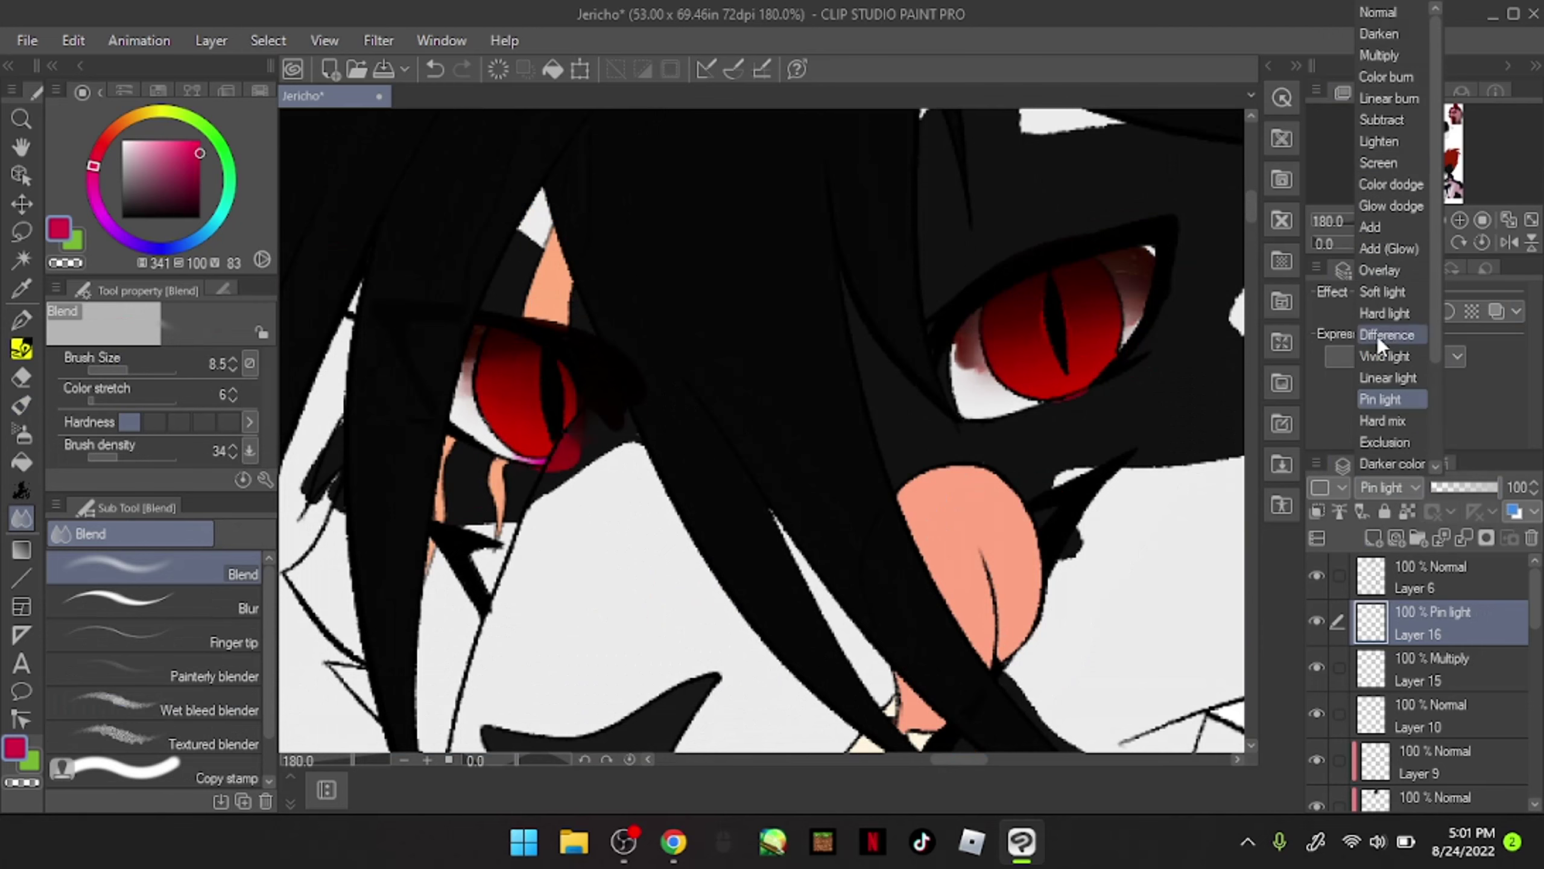
pyautogui.click(1370, 227)
# Step: Add a layer in Vivid light mode above Layer 16 and brush a glow along the lower iris edge with Thick oil paint
pyautogui.scroll(5, 1142, 334)
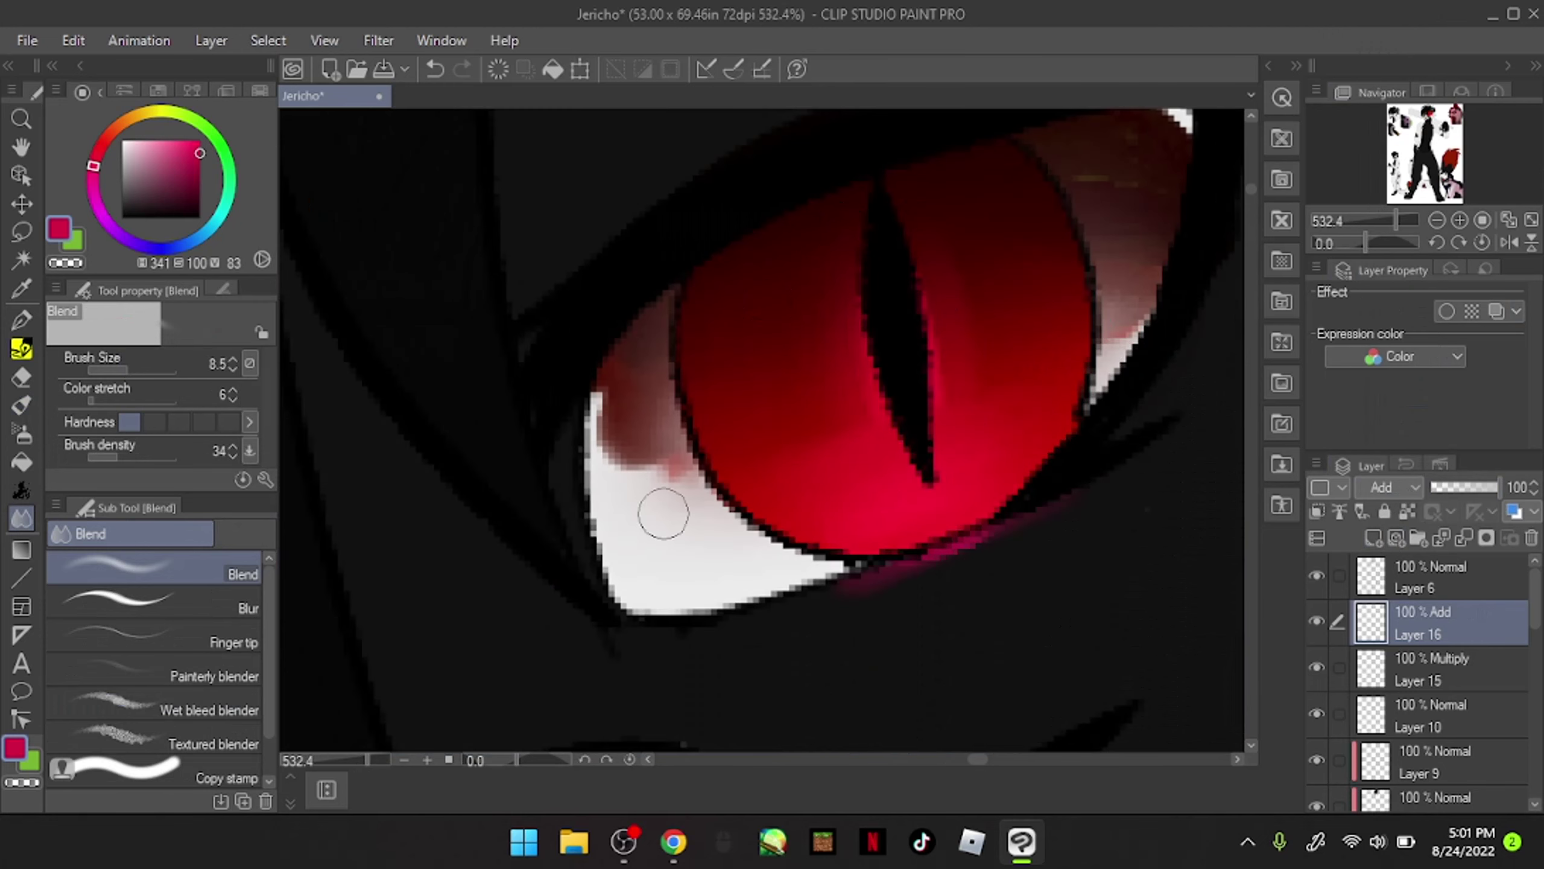
pyautogui.scroll(-5, 936, 460)
pyautogui.click(1373, 538)
pyautogui.click(1389, 487)
pyautogui.click(1411, 180)
pyautogui.click(21, 405)
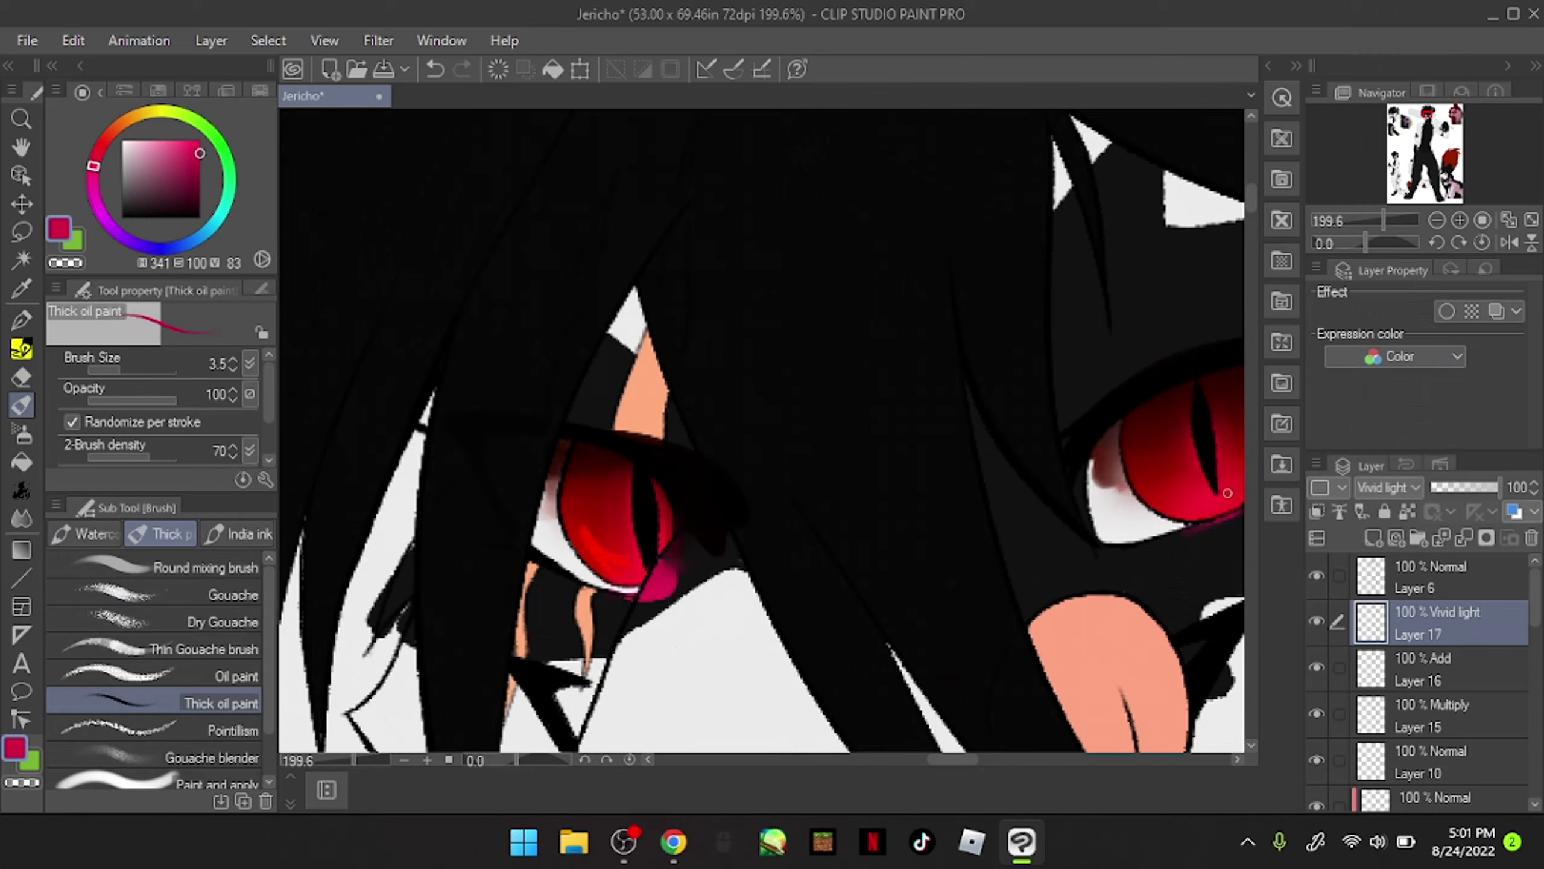
# Step: Undo the last glow edits, repaint the lower iris glow in Vivid light with the G-pen, and soften it with Blend
pyautogui.hotkey('ctrl', 'z')
pyautogui.hotkey('ctrl', 'z')
pyautogui.press('j')
pyautogui.scroll(-2, 789, 511)
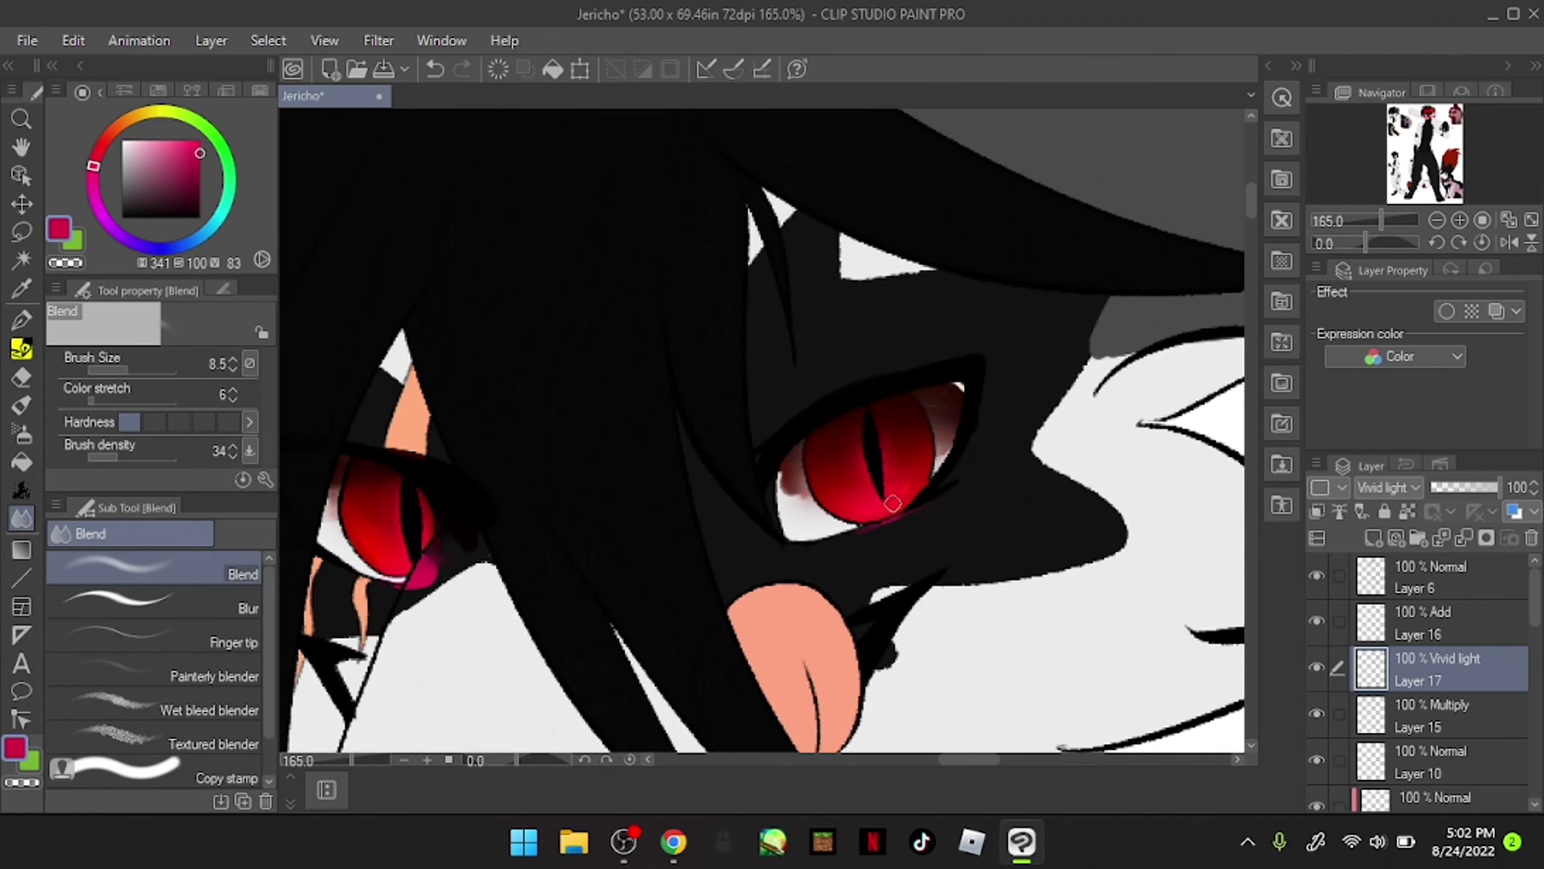
pyautogui.click(1392, 629)
pyautogui.press('p')
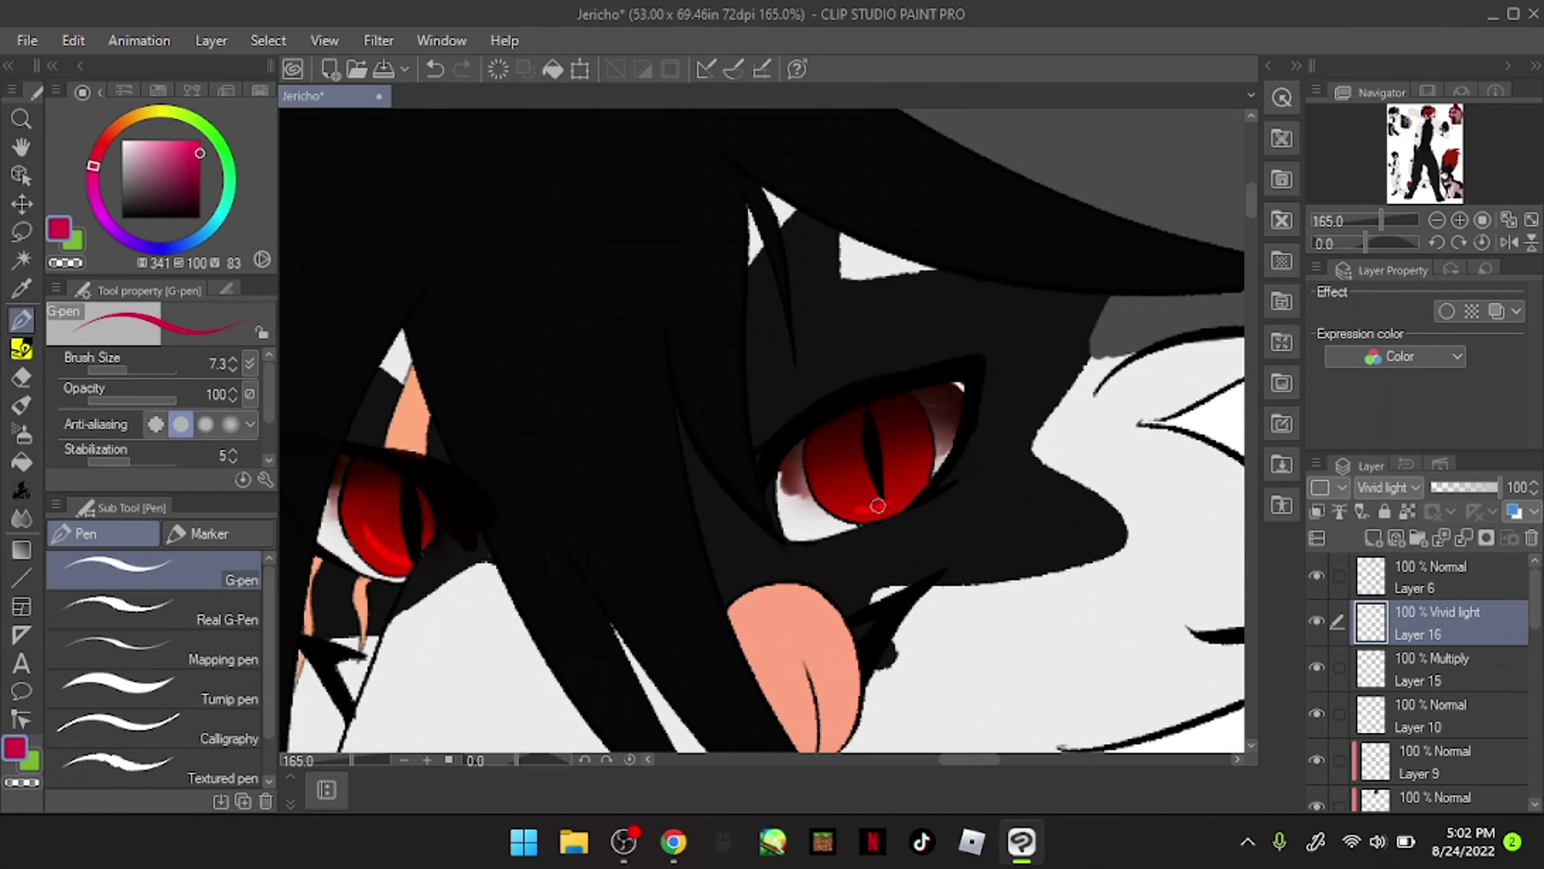
pyautogui.click(23, 518)
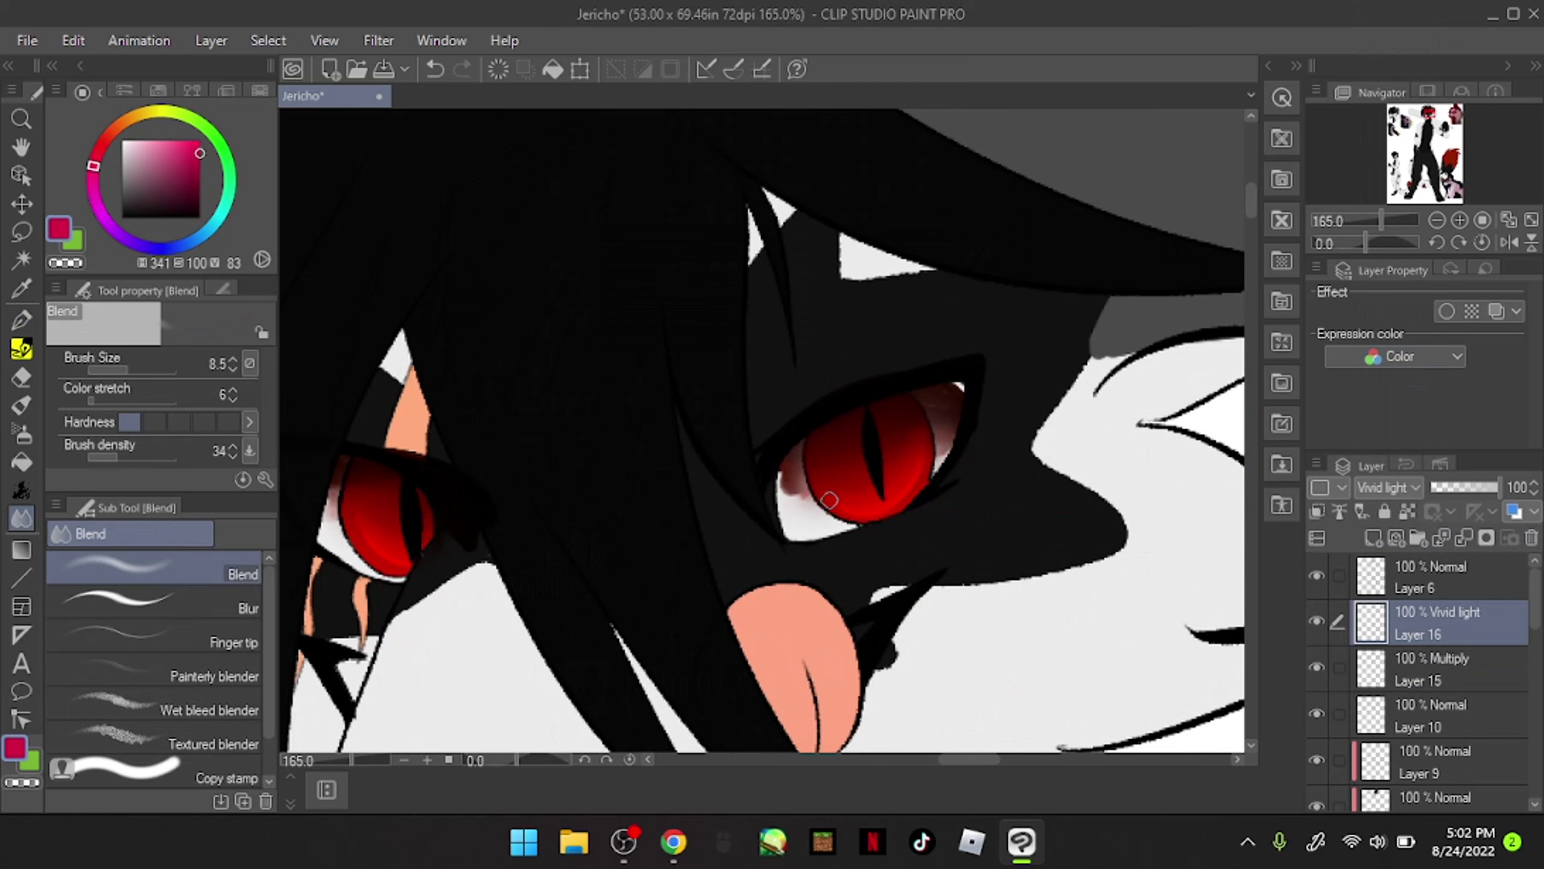
# Step: Choose a lighter pink, add a new layer above the Vivid light layer and try Linear burn mode on it
pyautogui.click(162, 153)
pyautogui.hotkey('ctrl', 'shift', 'n')
pyautogui.press('p')
pyautogui.click(1390, 487)
pyautogui.click(1389, 487)
pyautogui.click(1392, 291)
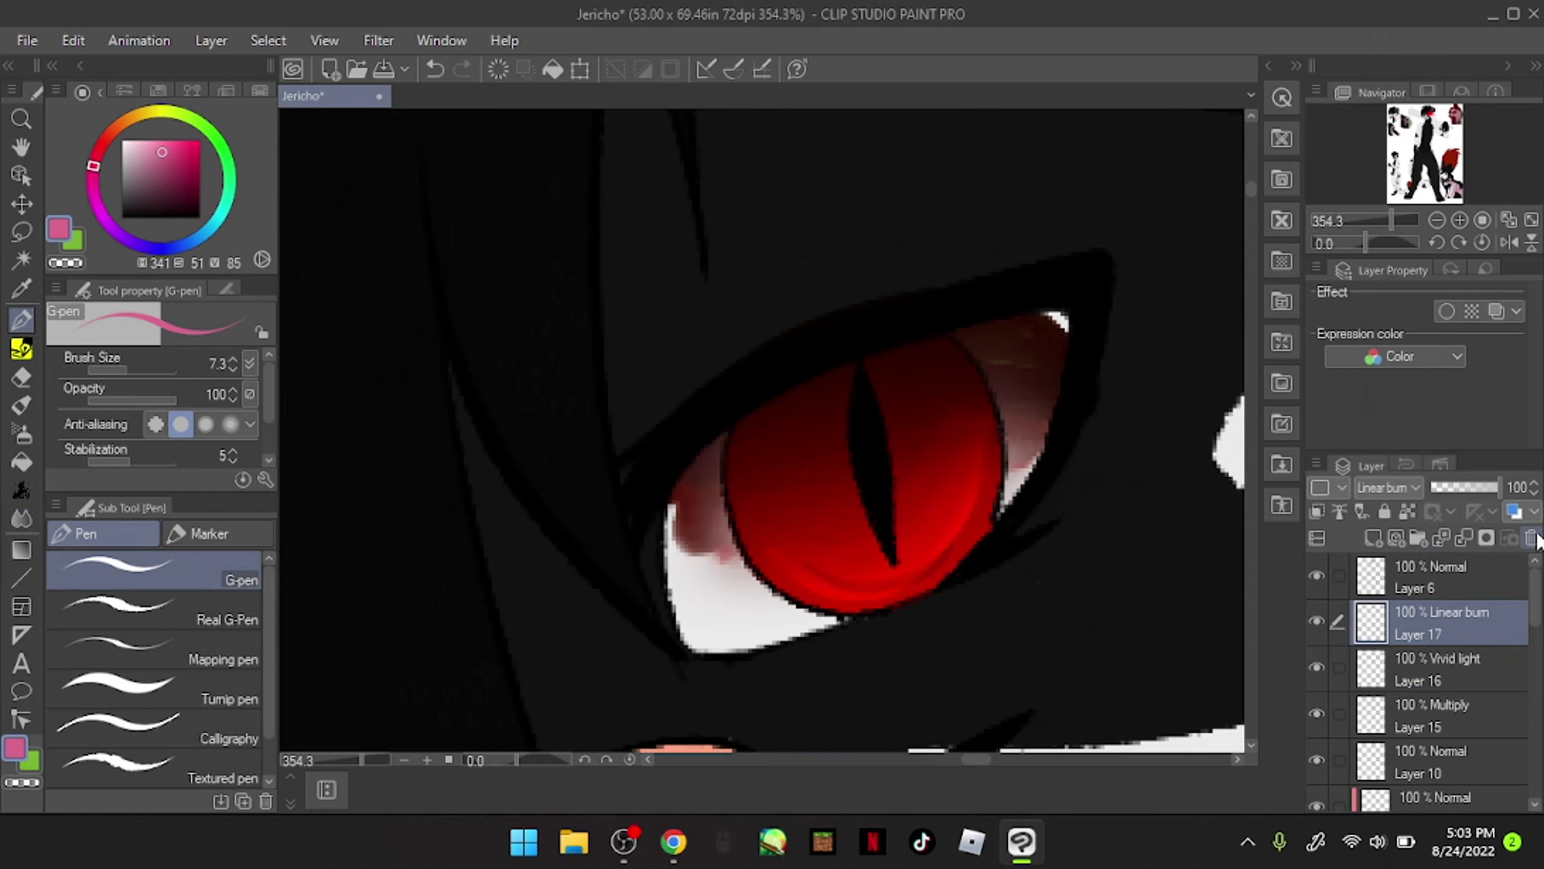
pyautogui.hotkey('ctrl', 'z')
# Step: Set Layer 17 to Add (Glow) and blend the pale pink highlights along the pupil edges
pyautogui.scroll(1, 968, 491)
pyautogui.scroll(-4, 822, 383)
pyautogui.scroll(4, 624, 418)
pyautogui.click(1389, 488)
pyautogui.click(1392, 204)
pyautogui.press('j')
pyautogui.moveTo(566, 487); pyautogui.dragTo(534, 303)
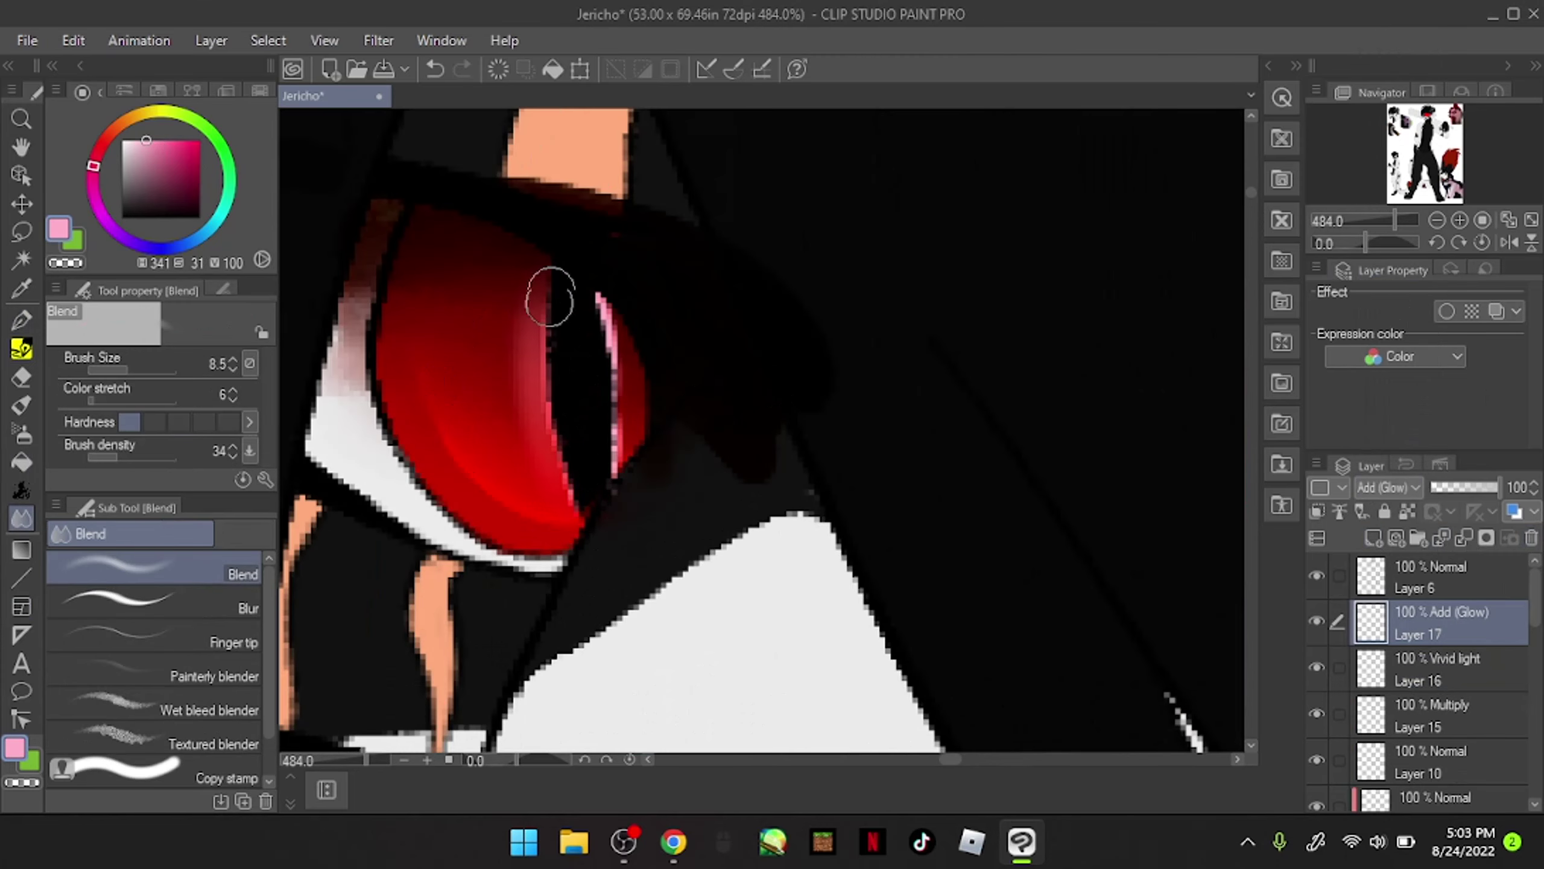
# Step: Clean up the pink highlights around the pupils with the Snap eraser at size 4 and the Blend tool
pyautogui.press('e')
pyautogui.scroll(-3, 642, 318)
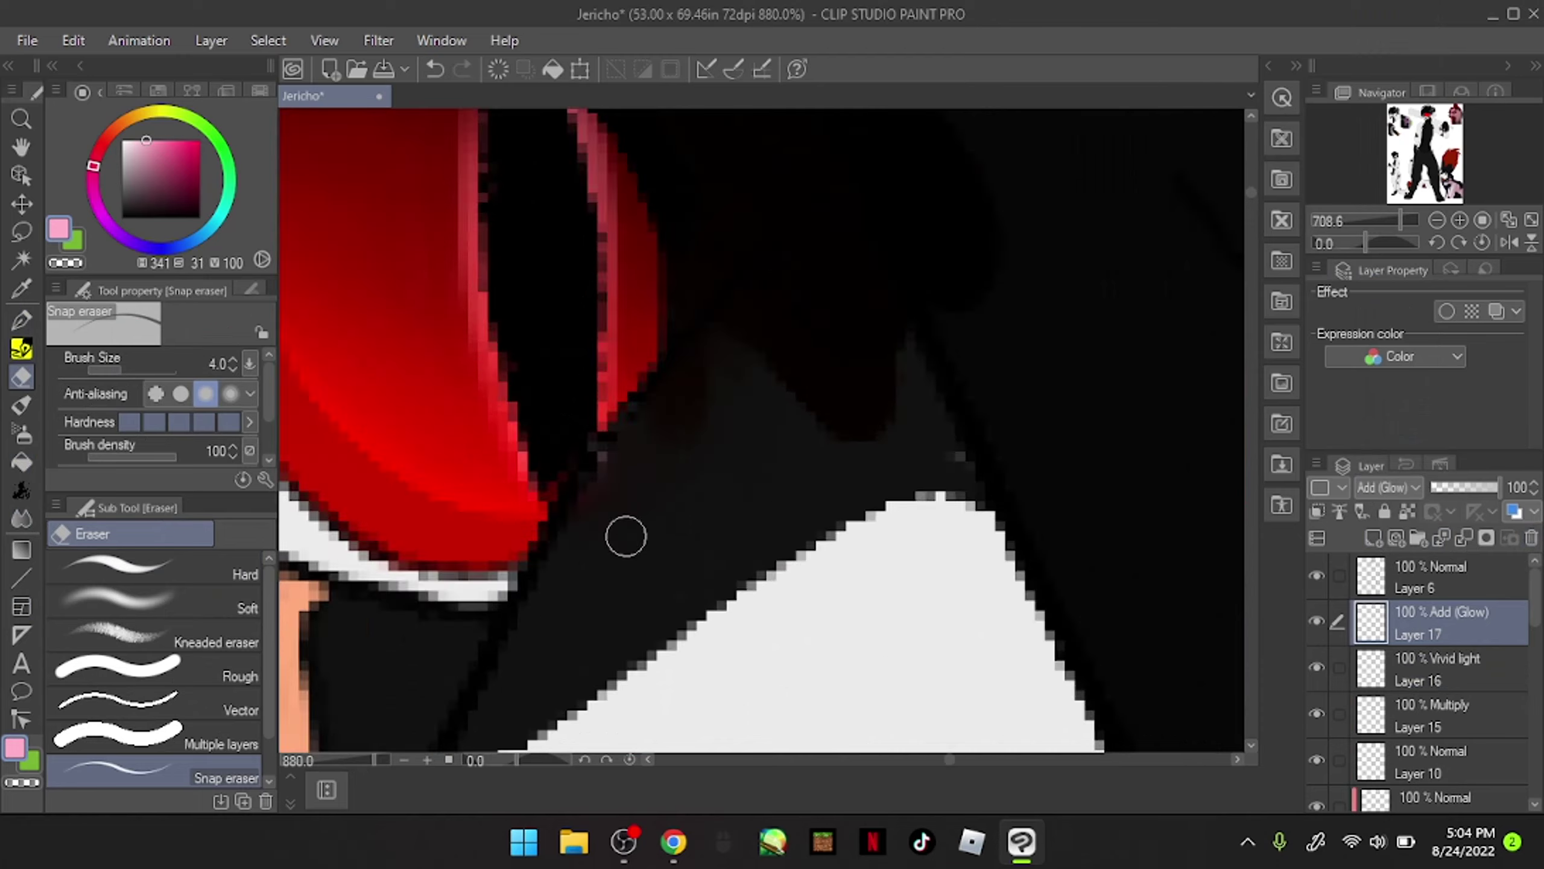
pyautogui.scroll(2, 893, 473)
pyautogui.click(21, 517)
pyautogui.press('e')
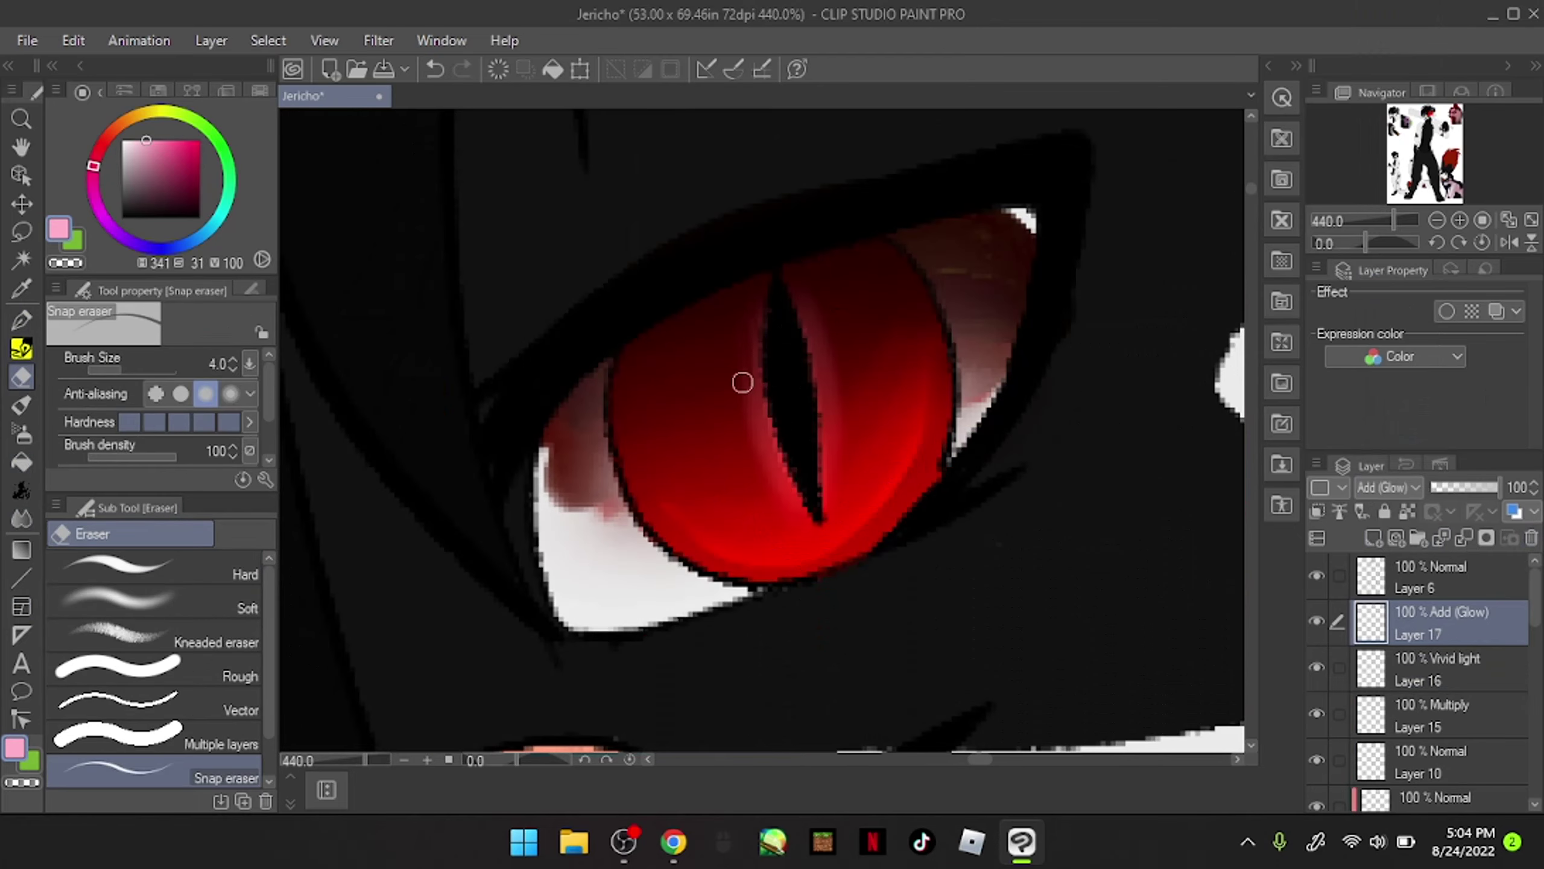
# Step: Paint pink Thick oil paint highlights along the pupil edges on Layer 17 and lower the layer's opacity to 56%
pyautogui.scroll(3, 829, 544)
pyautogui.click(22, 406)
pyautogui.moveTo(776, 246); pyautogui.dragTo(815, 456)
pyautogui.scroll(-6, 903, 546)
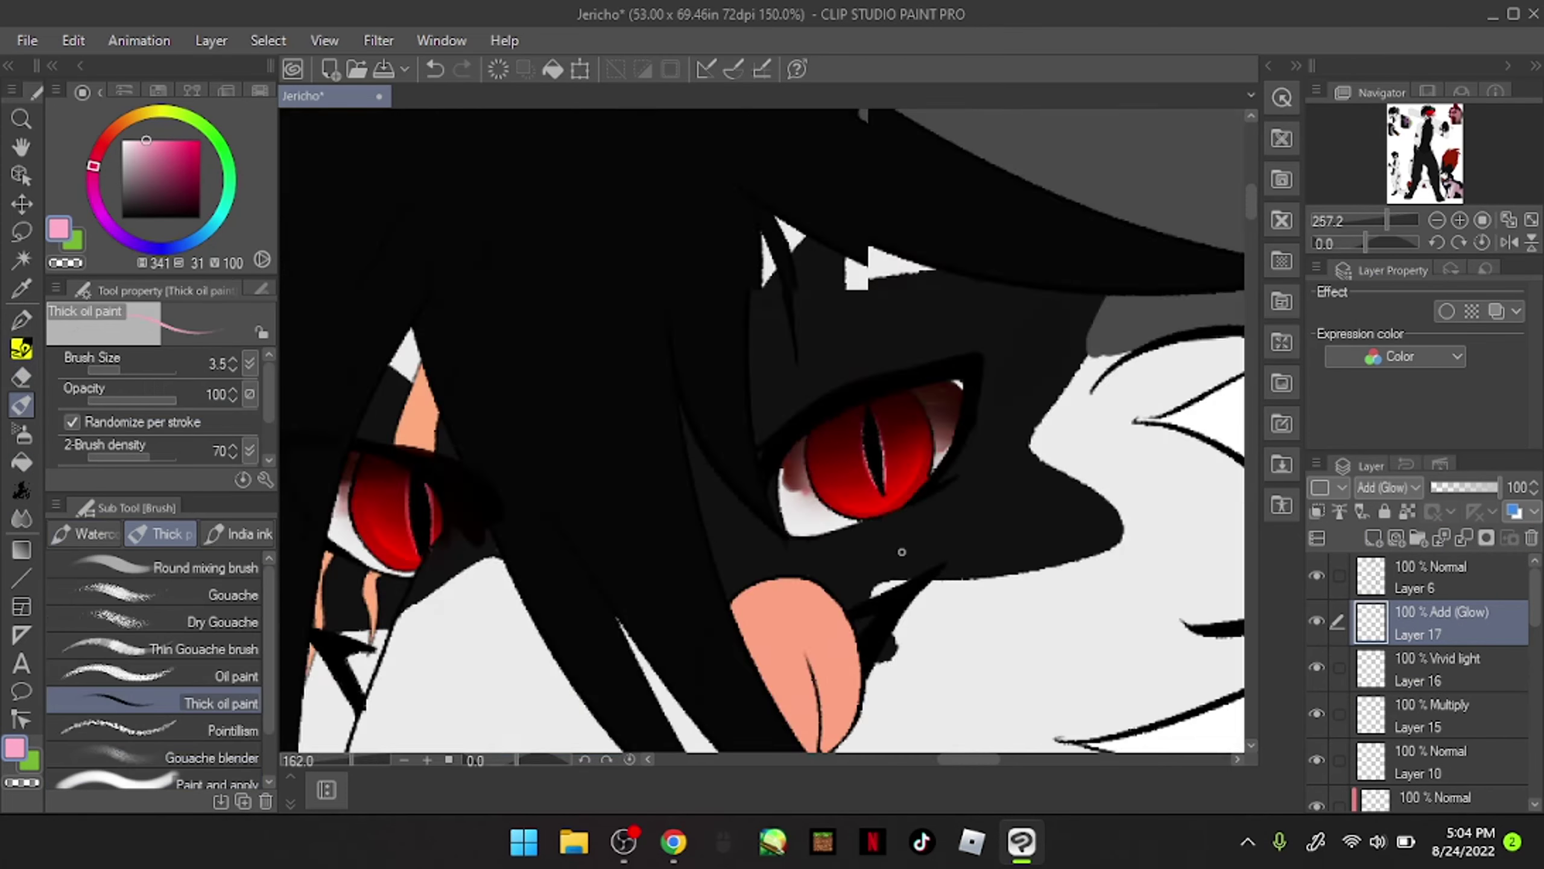
pyautogui.scroll(5, 638, 408)
pyautogui.click(1468, 486)
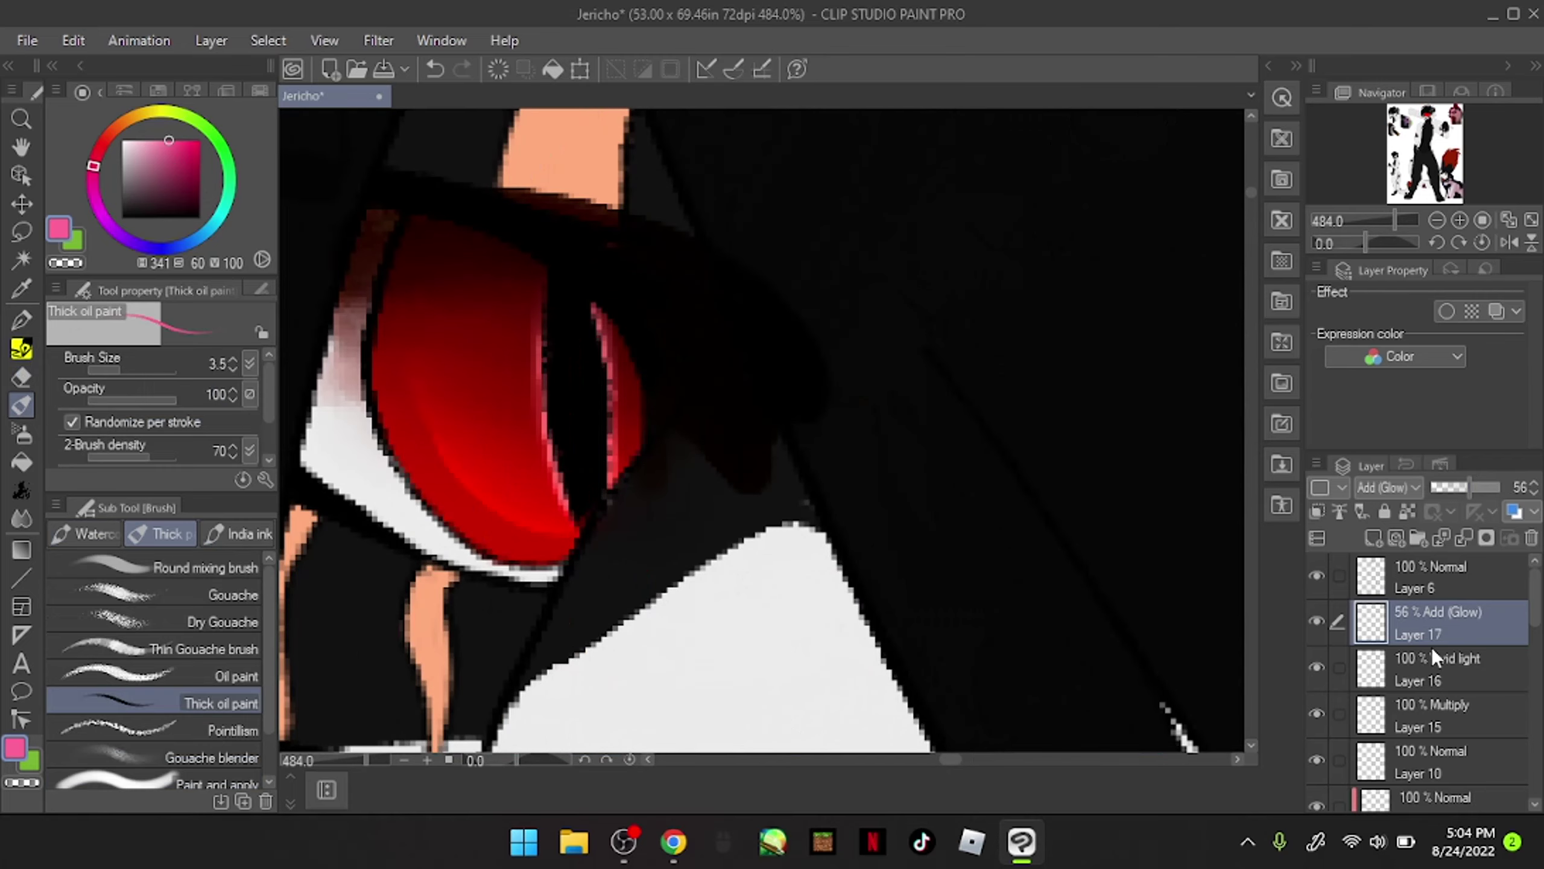
# Step: Paint a pink glow along the lower iris edges on a new Add (Glow) layer and soften it with Blend at size 8.5
pyautogui.hotkey('ctrl', 'shift', 'n')
pyautogui.scroll(-4, 379, 334)
pyautogui.scroll(2, 1149, 406)
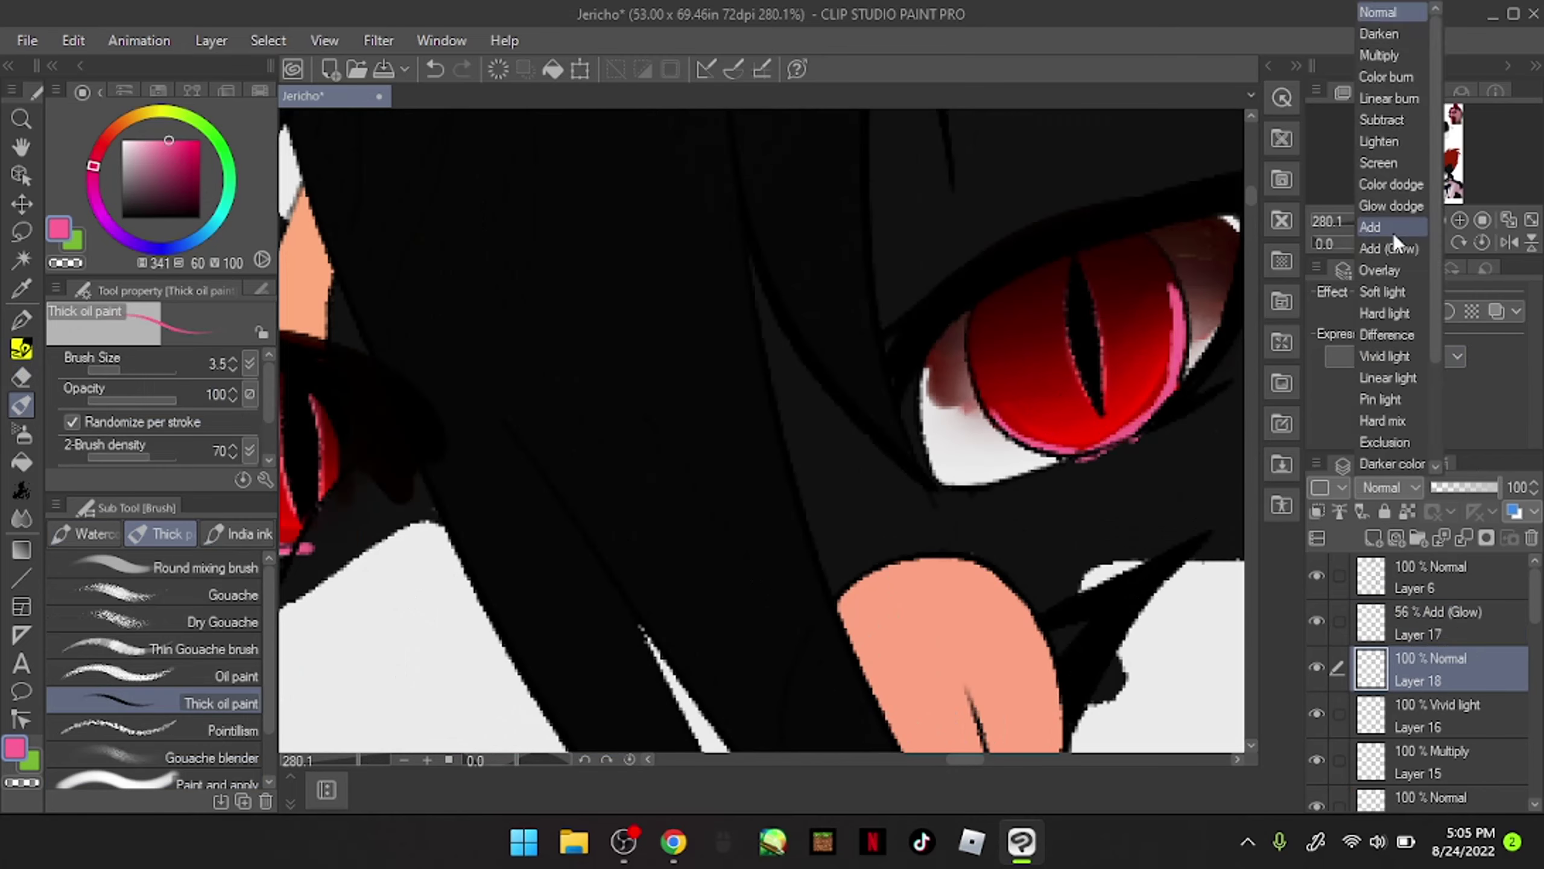
pyautogui.scroll(-12, 1387, 487)
pyautogui.press('j')
pyautogui.scroll(-2, 348, 344)
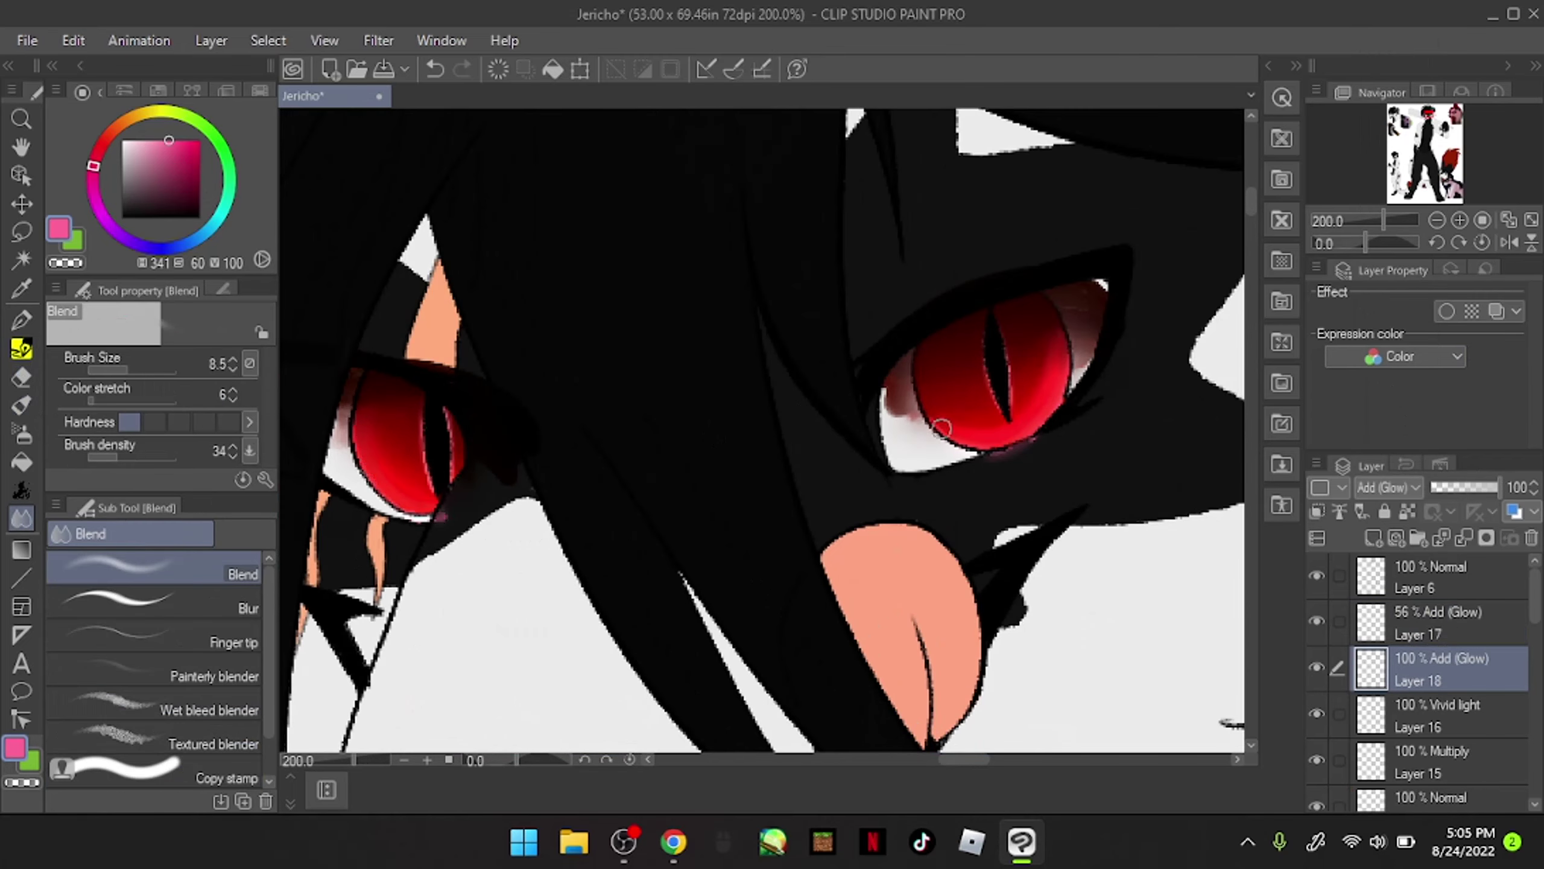
# Step: Set Layer 18 to Vivid light and shade the upper irises with blended dark red on a new Linear burn layer at 66% opacity
pyautogui.scroll(-5, 1389, 487)
pyautogui.hotkey('ctrl', 'shift', 'n')
pyautogui.keyDown('alt'); pyautogui.click(1001, 388); pyautogui.keyUp('alt')
pyautogui.press('b')
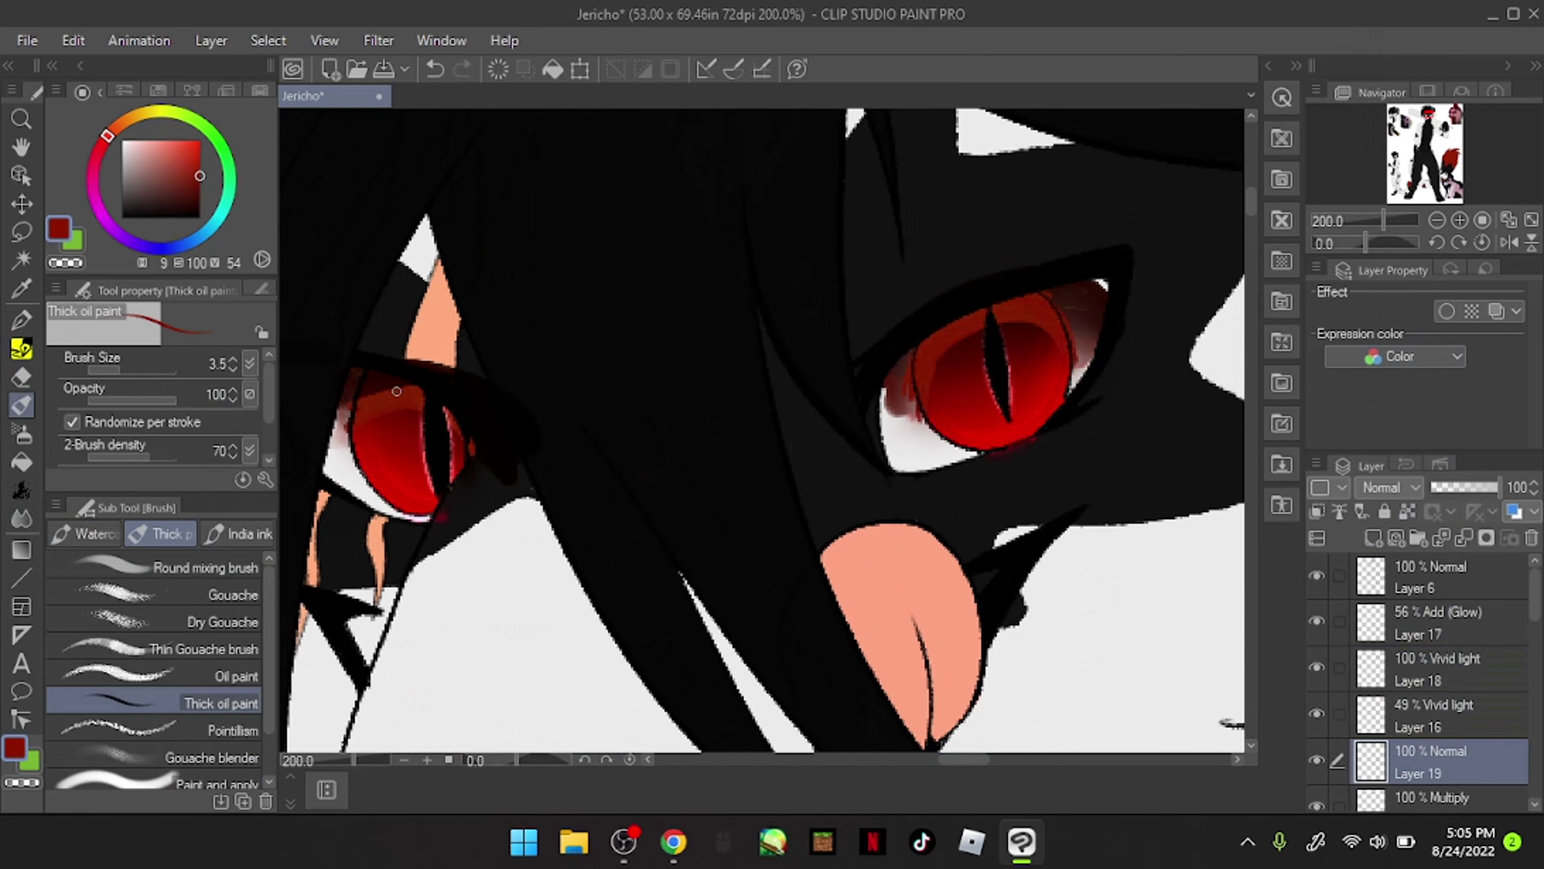
pyautogui.click(1389, 487)
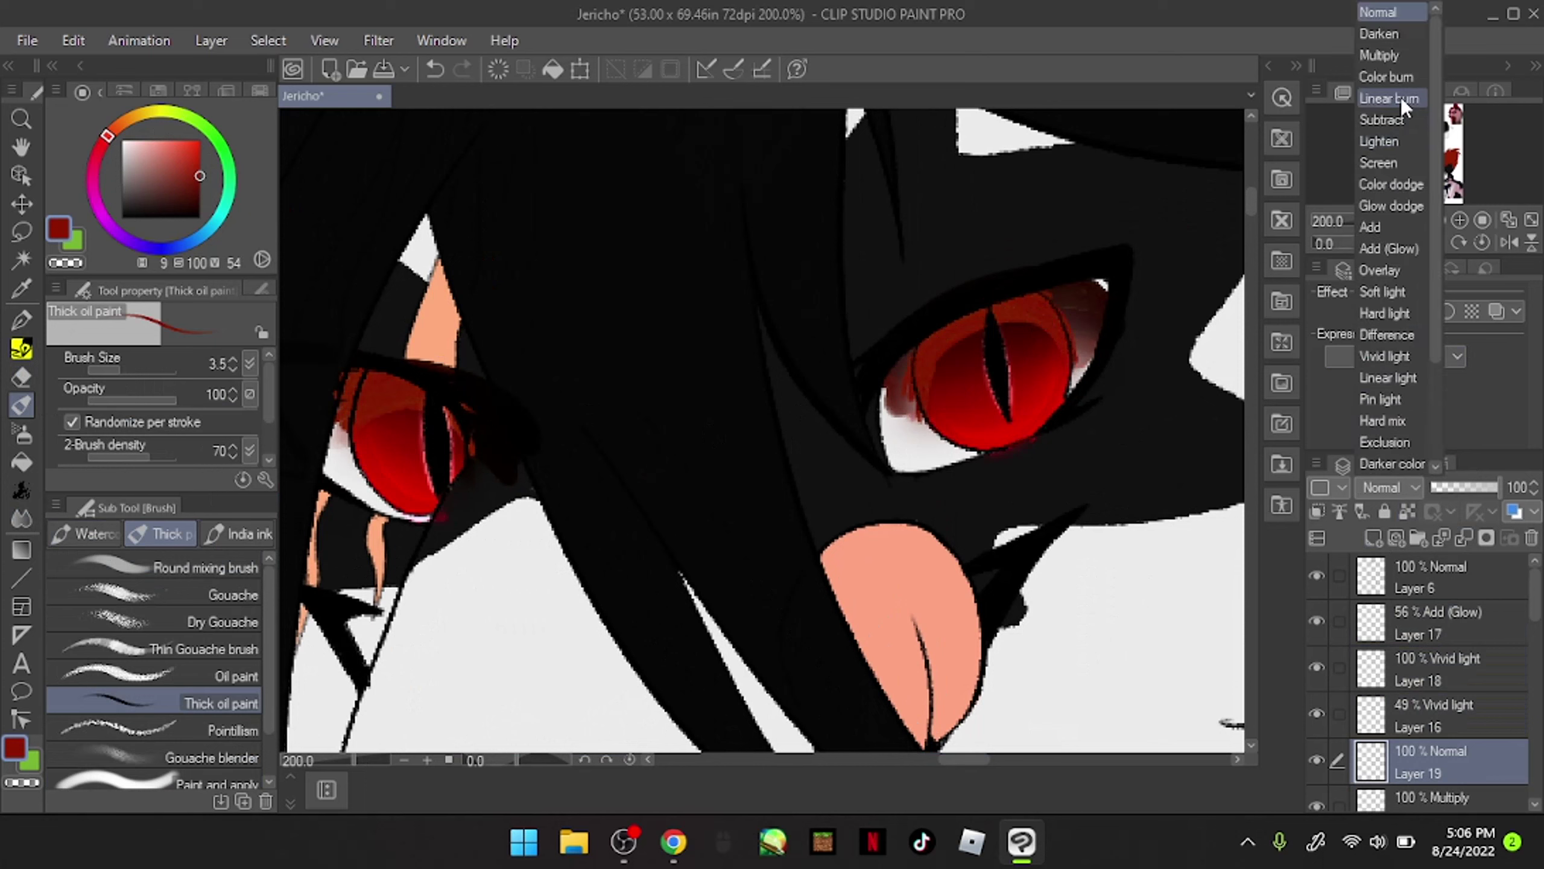
pyautogui.click(1375, 103)
pyautogui.press('j')
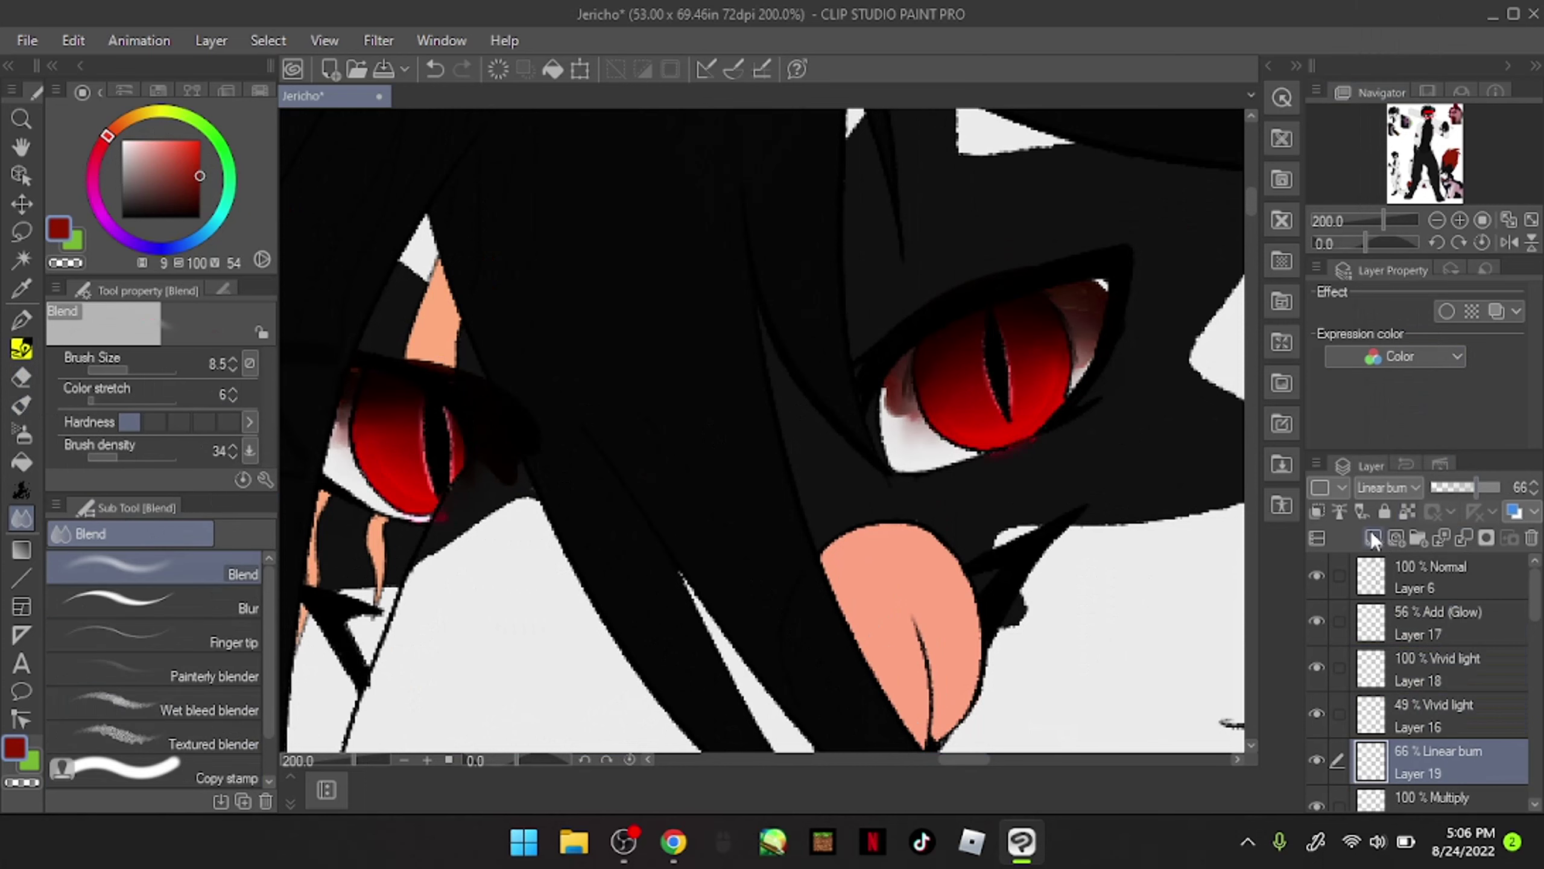
# Step: Paint and blend dark red across both upper eyes on another new layer, set to Hard mix at 28% opacity
pyautogui.click(1373, 538)
pyautogui.press('b')
pyautogui.moveTo(322, 383); pyautogui.dragTo(535, 426)
pyautogui.moveTo(882, 420); pyautogui.dragTo(1100, 292)
pyautogui.click(1414, 487)
pyautogui.click(1386, 76)
pyautogui.click(1413, 486)
pyautogui.click(1370, 420)
pyautogui.press('j')
pyautogui.moveTo(1502, 487); pyautogui.dragTo(1451, 493)
# Step: Clip the eye shading and glow layers to the layer beneath them and lower Layer 17's opacity to 38%
pyautogui.click(1448, 669)
pyautogui.click(1447, 715)
pyautogui.scroll(1, 1416, 669)
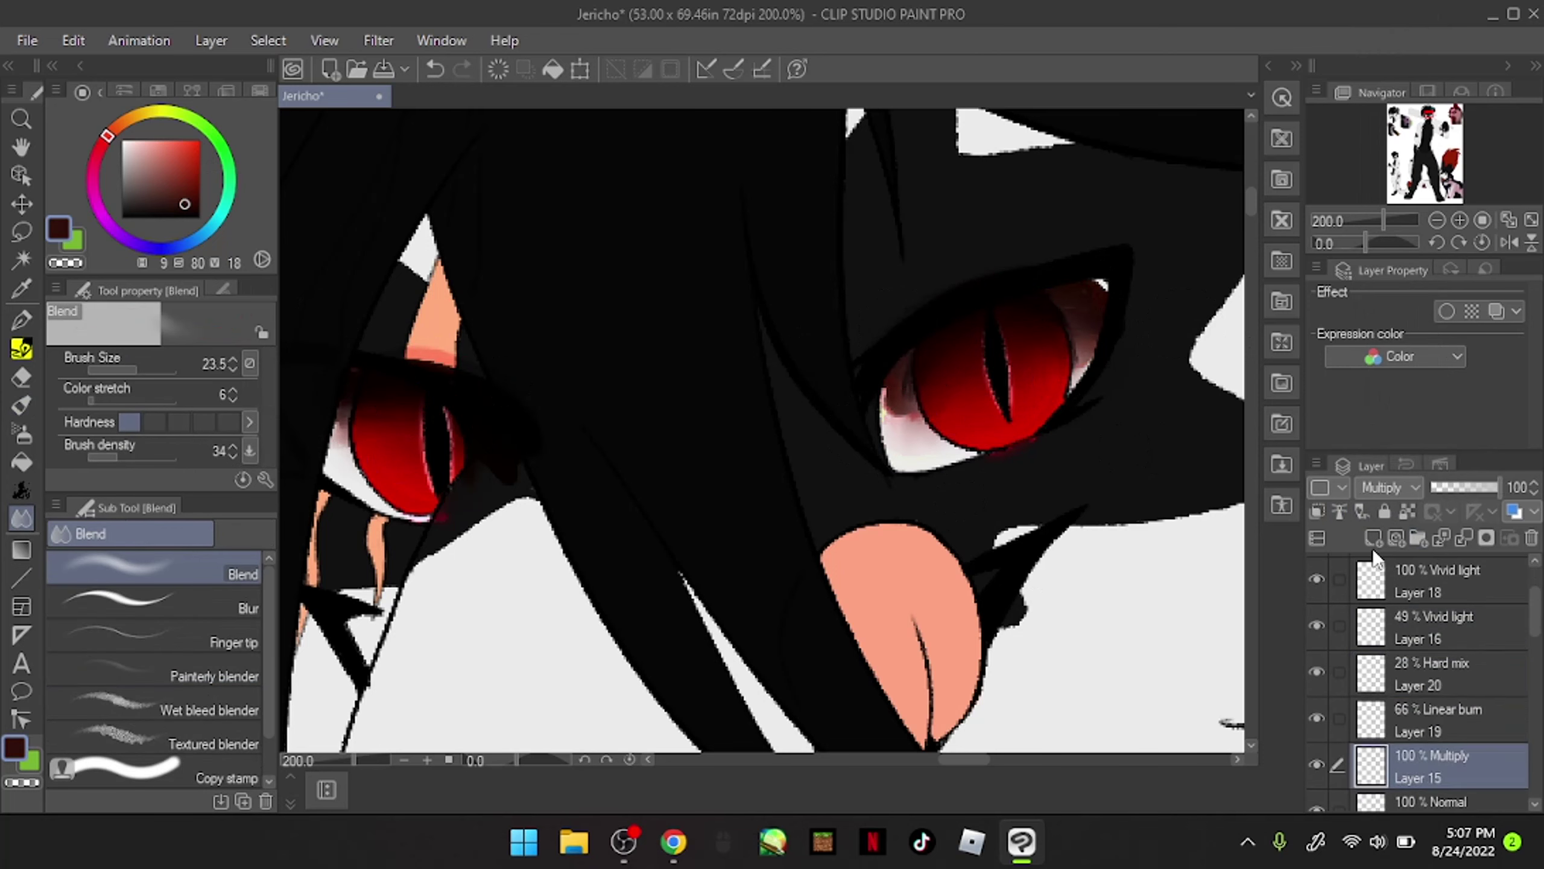
pyautogui.click(1357, 717)
pyautogui.click(1358, 672)
pyautogui.scroll(-1, 1357, 684)
pyautogui.scroll(3, 1220, 298)
# Step: Add a new top layer, paint white G-pen highlights on the left eye, and blend the upper one into the iris
pyautogui.hotkey('ctrl', 'shift', 'n')
pyautogui.press('p')
pyautogui.moveTo(790, 396)
pyautogui.mouseDown()
pyautogui.moveTo(776, 438)
pyautogui.moveTo(694, 445)
pyautogui.mouseUp()
pyautogui.scroll(-2, 372, 260)
pyautogui.scroll(2, 372, 260)
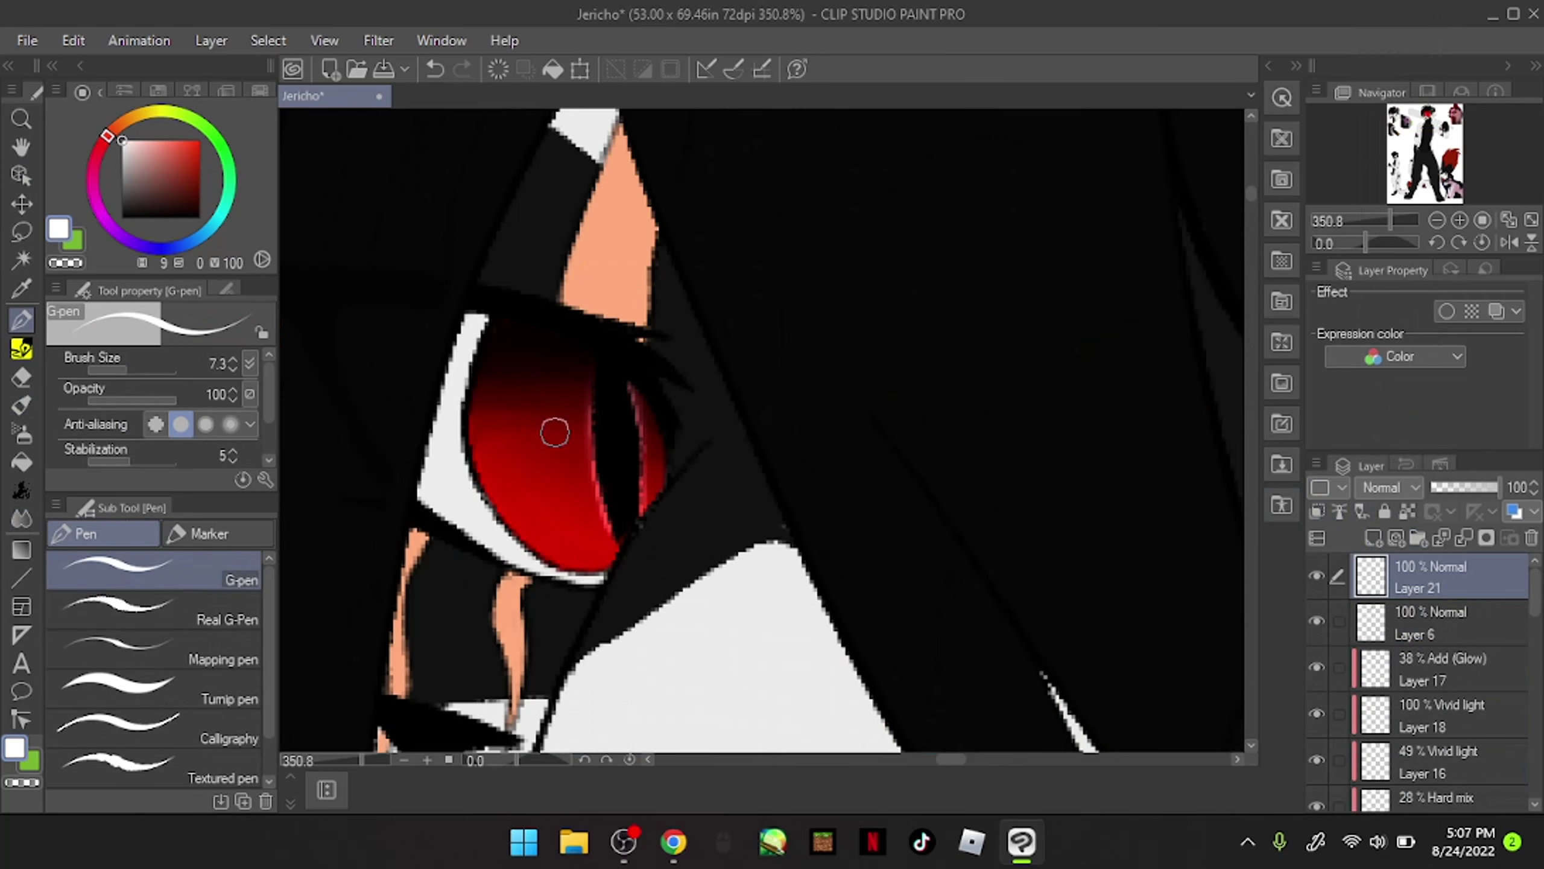
pyautogui.click(21, 517)
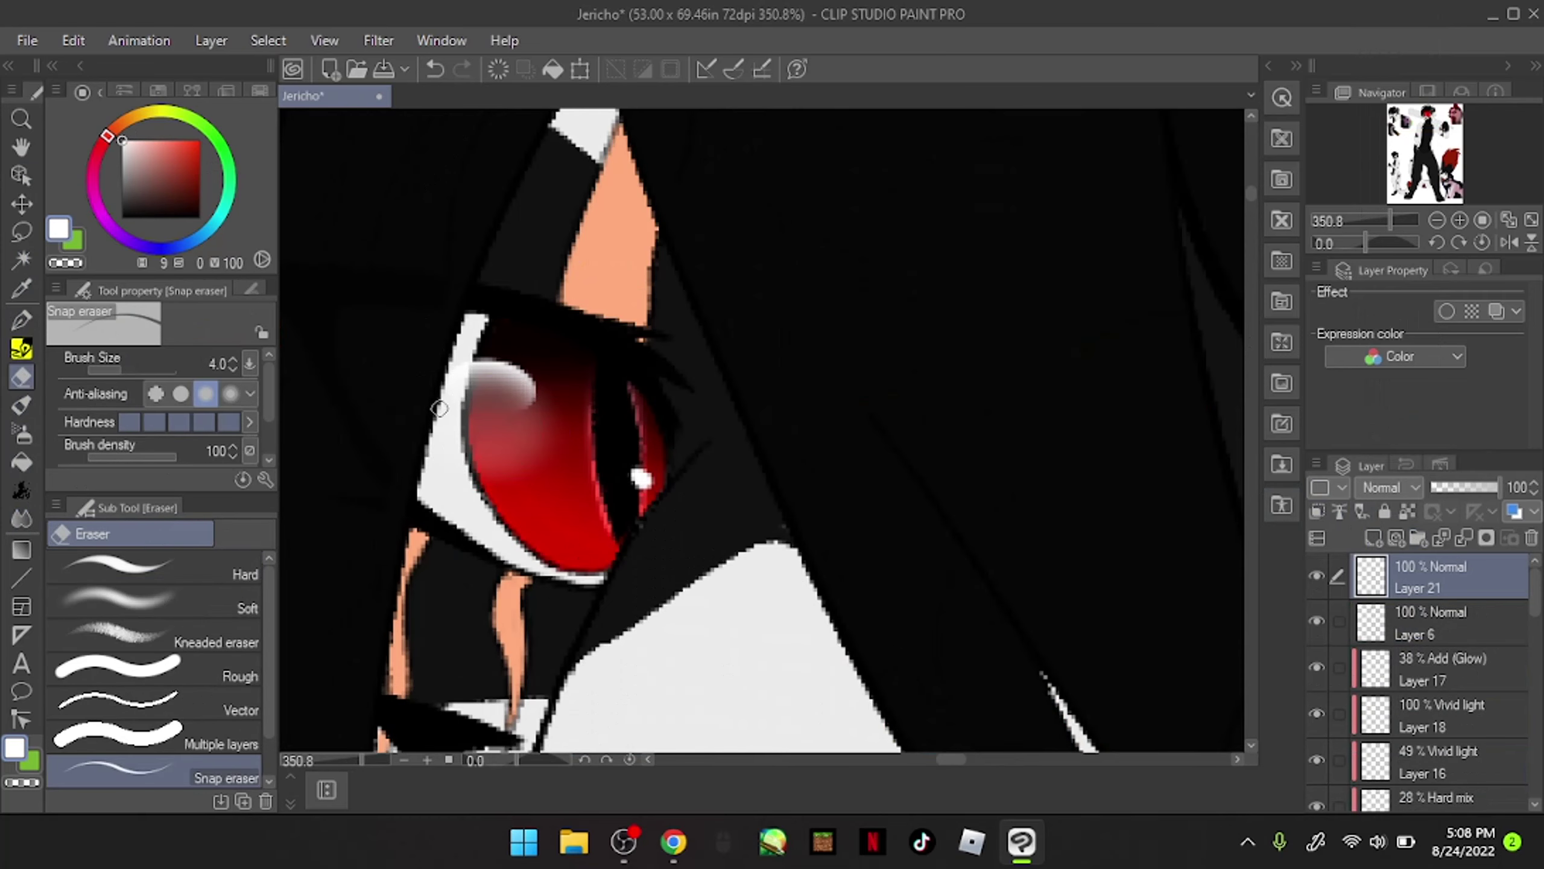
pyautogui.moveTo(535, 448); pyautogui.dragTo(498, 390)
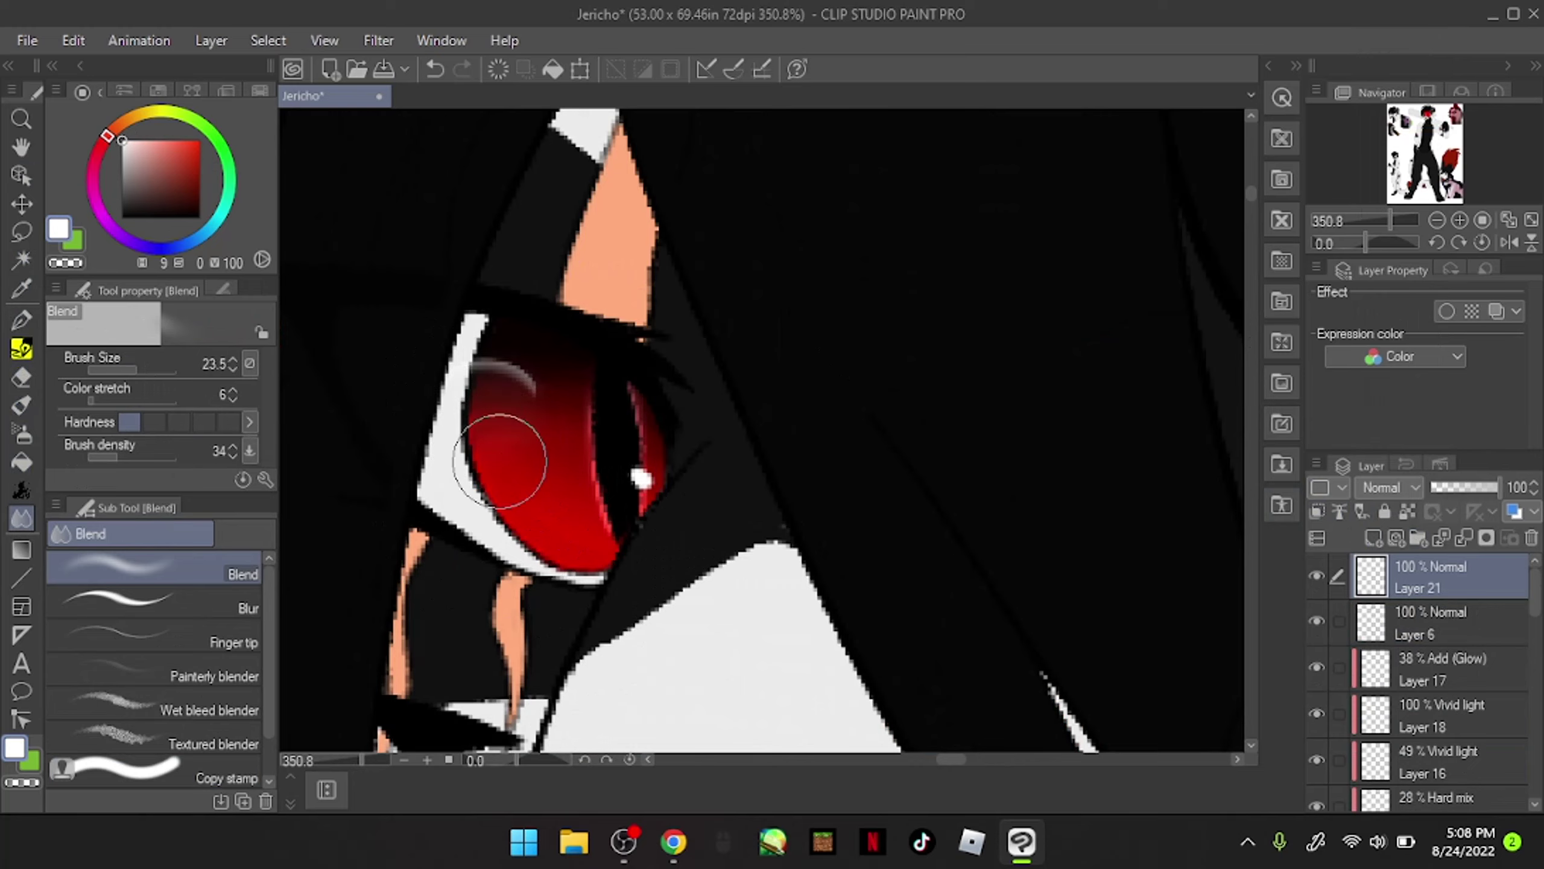
# Step: Repaint the left eye's upper white highlight, trim its spill with the Snap eraser, and soften it with Blur at size 7.6
pyautogui.scroll(3, 499, 461)
pyautogui.press('p')
pyautogui.press('j')
pyautogui.press('p')
pyautogui.moveTo(602, 383)
pyautogui.mouseDown()
pyautogui.moveTo(708, 399)
pyautogui.moveTo(625, 499)
pyautogui.mouseUp()
pyautogui.click(21, 517)
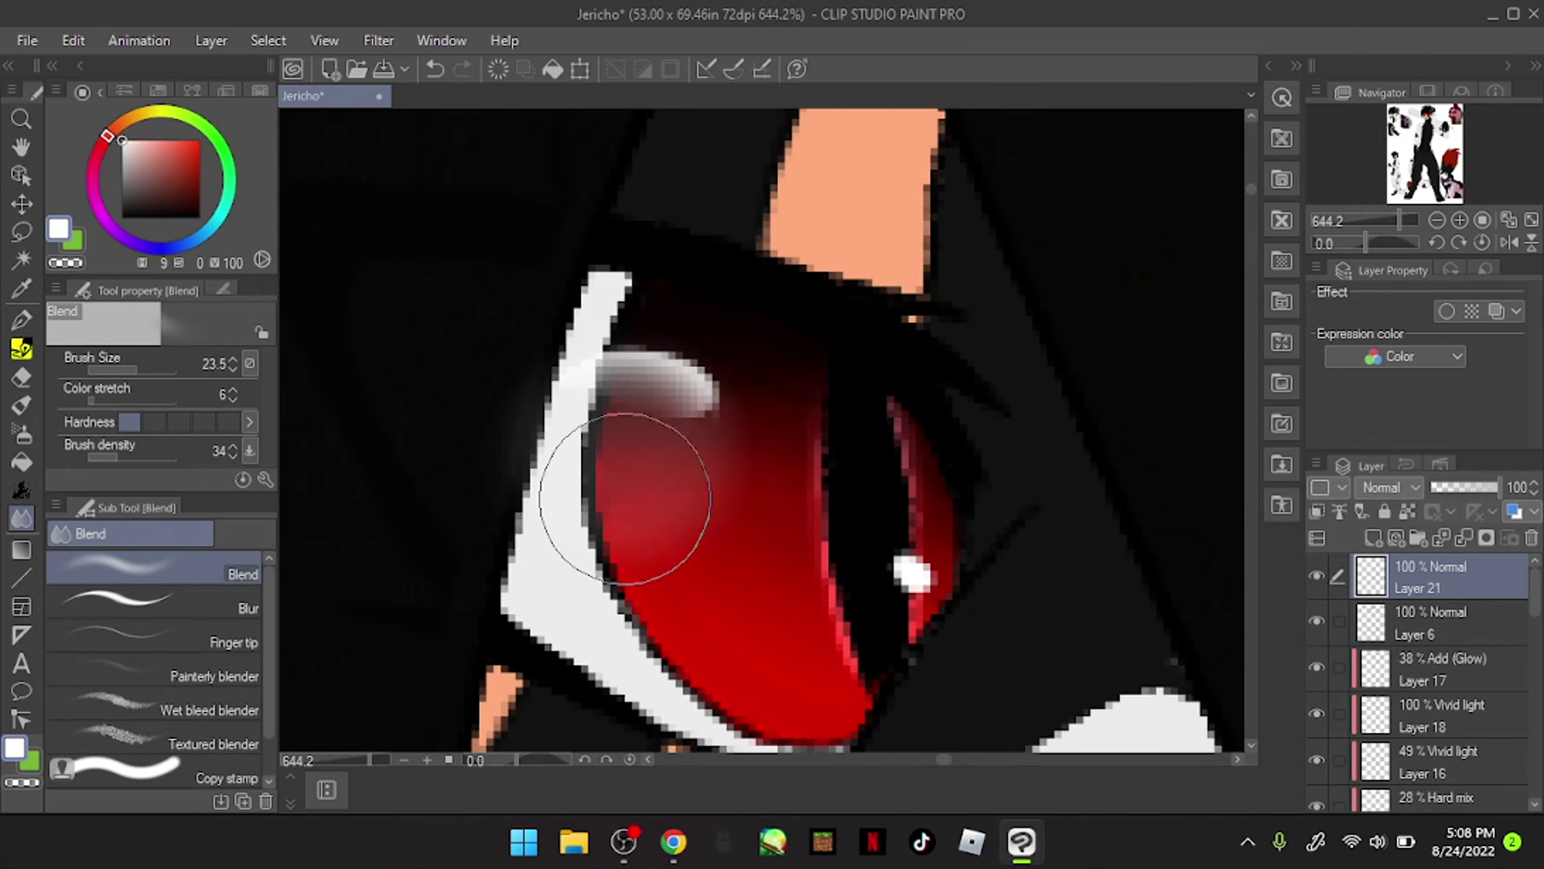
pyautogui.press('e')
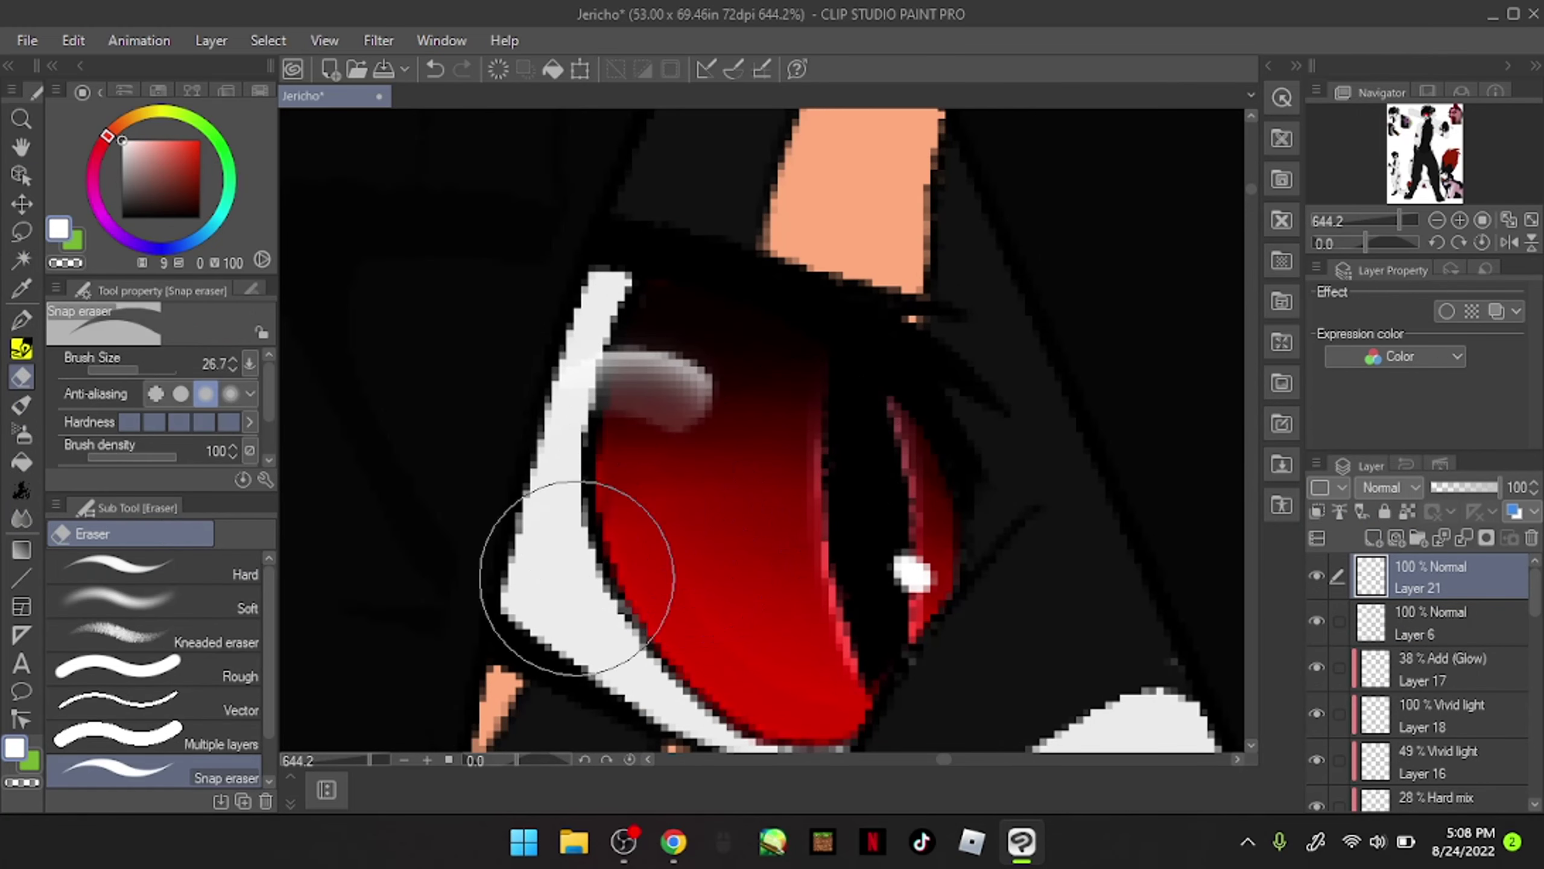
pyautogui.press('j')
pyautogui.scroll(-5, 562, 504)
pyautogui.scroll(5, 562, 503)
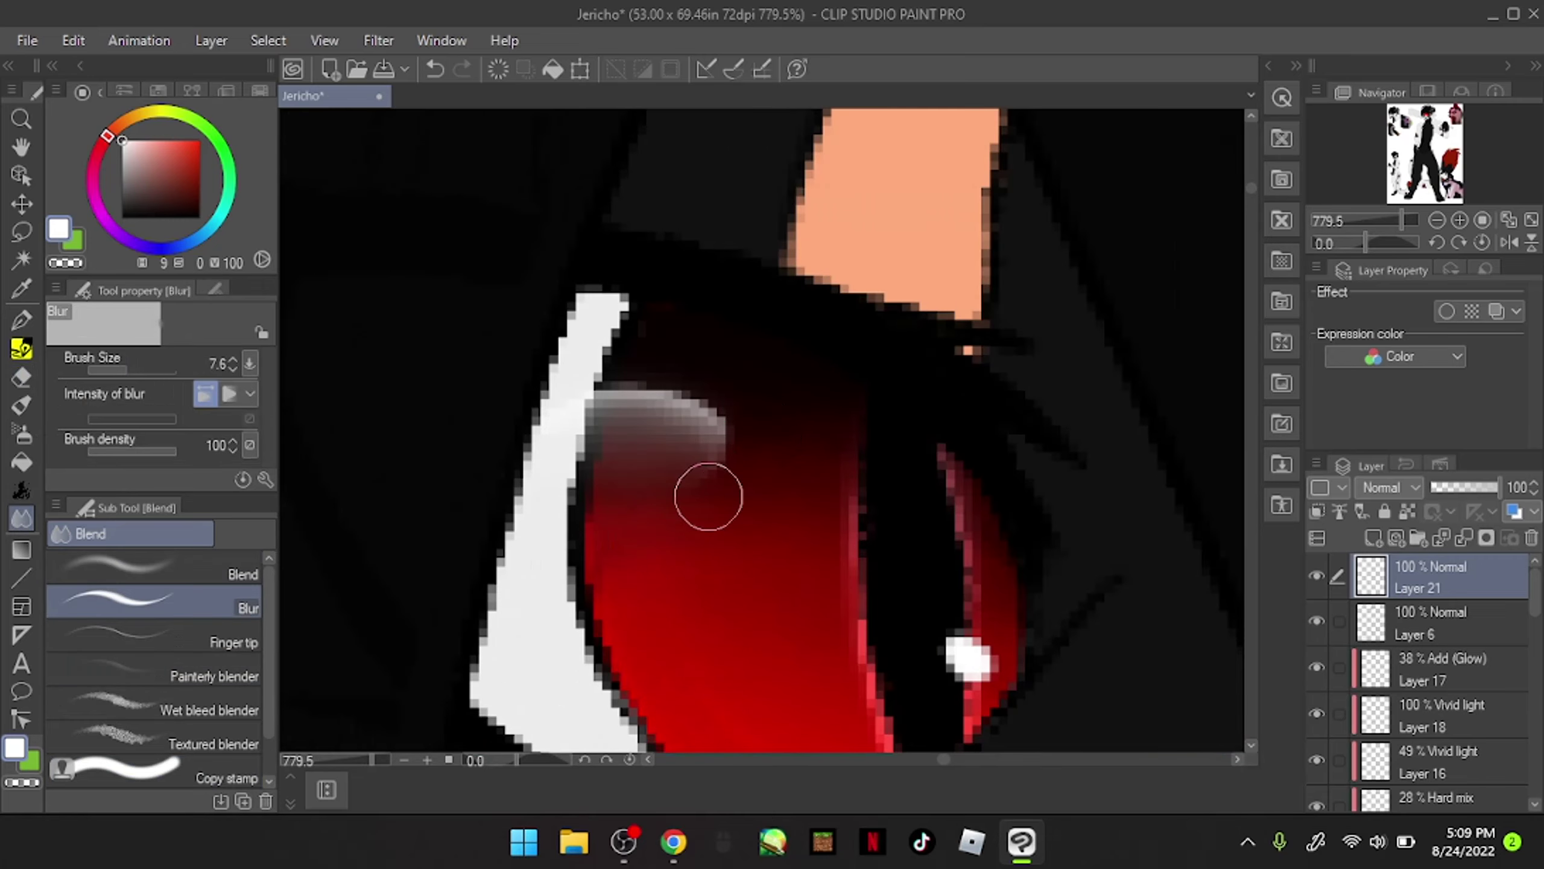
# Step: Paint a large and a small white highlight on the right eye and soften their lower edges with Blur at size 7.6
pyautogui.scroll(-1, 707, 493)
pyautogui.press('e')
pyautogui.press('j')
pyautogui.moveTo(768, 417)
pyautogui.mouseDown()
pyautogui.moveTo(855, 328)
pyautogui.moveTo(818, 293)
pyautogui.moveTo(766, 355)
pyautogui.moveTo(1077, 331)
pyautogui.mouseUp()
pyautogui.hotkey('ctrl', 'z')
pyautogui.hotkey('ctrl', 'y')
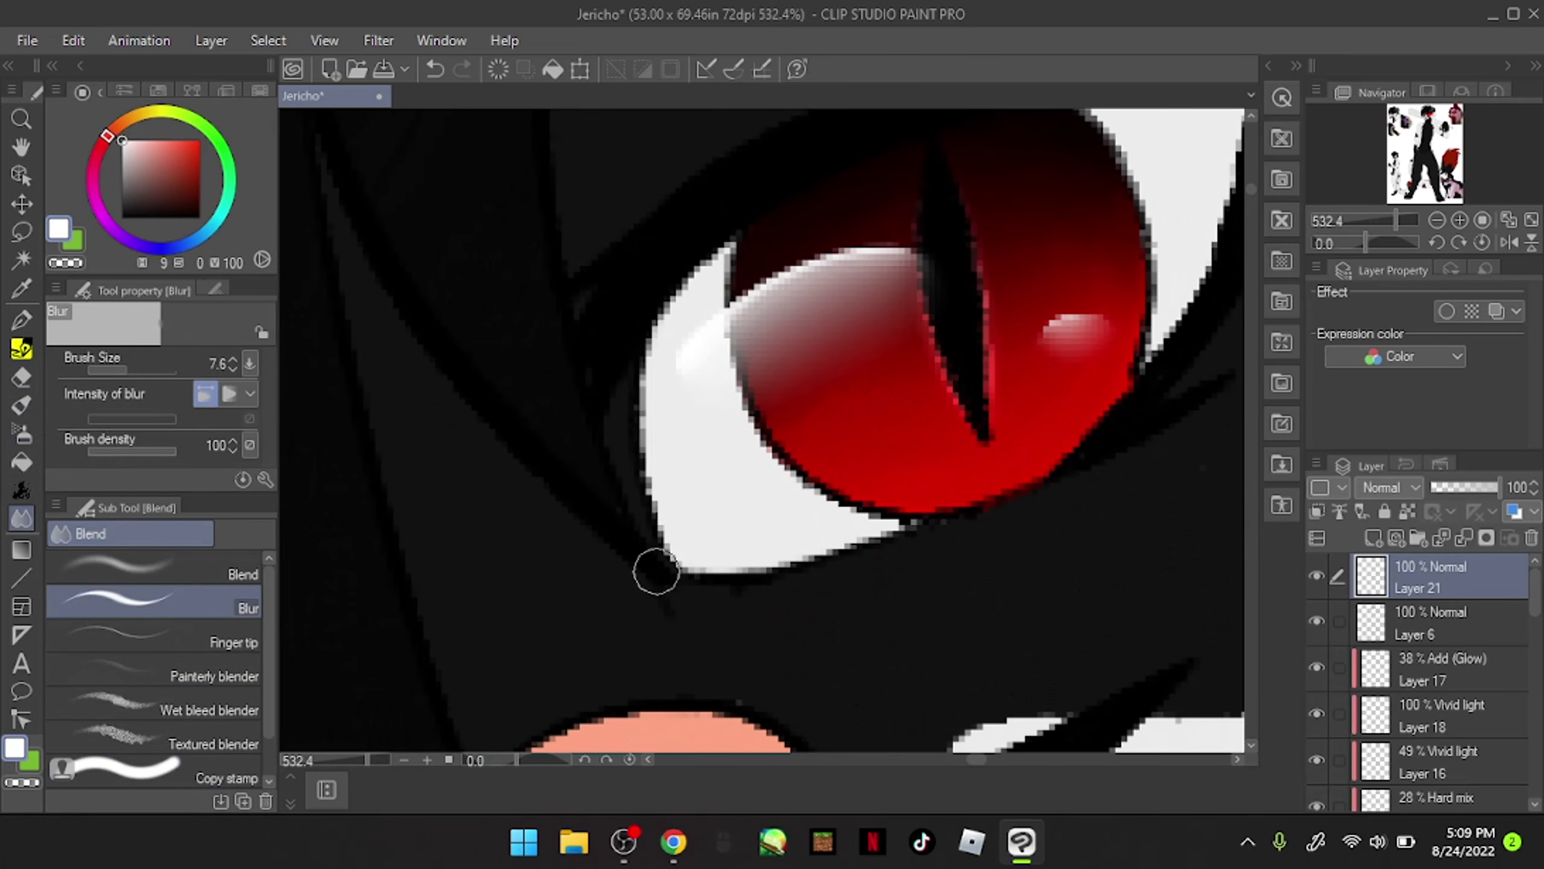
# Step: Lower the opacity of Layer 18 to 66%, Layer 16 to 34% and Layer 19 to 11%
pyautogui.click(1441, 715)
pyautogui.click(1462, 488)
pyautogui.scroll(-3, 1435, 700)
pyautogui.click(1472, 649)
pyautogui.click(1444, 488)
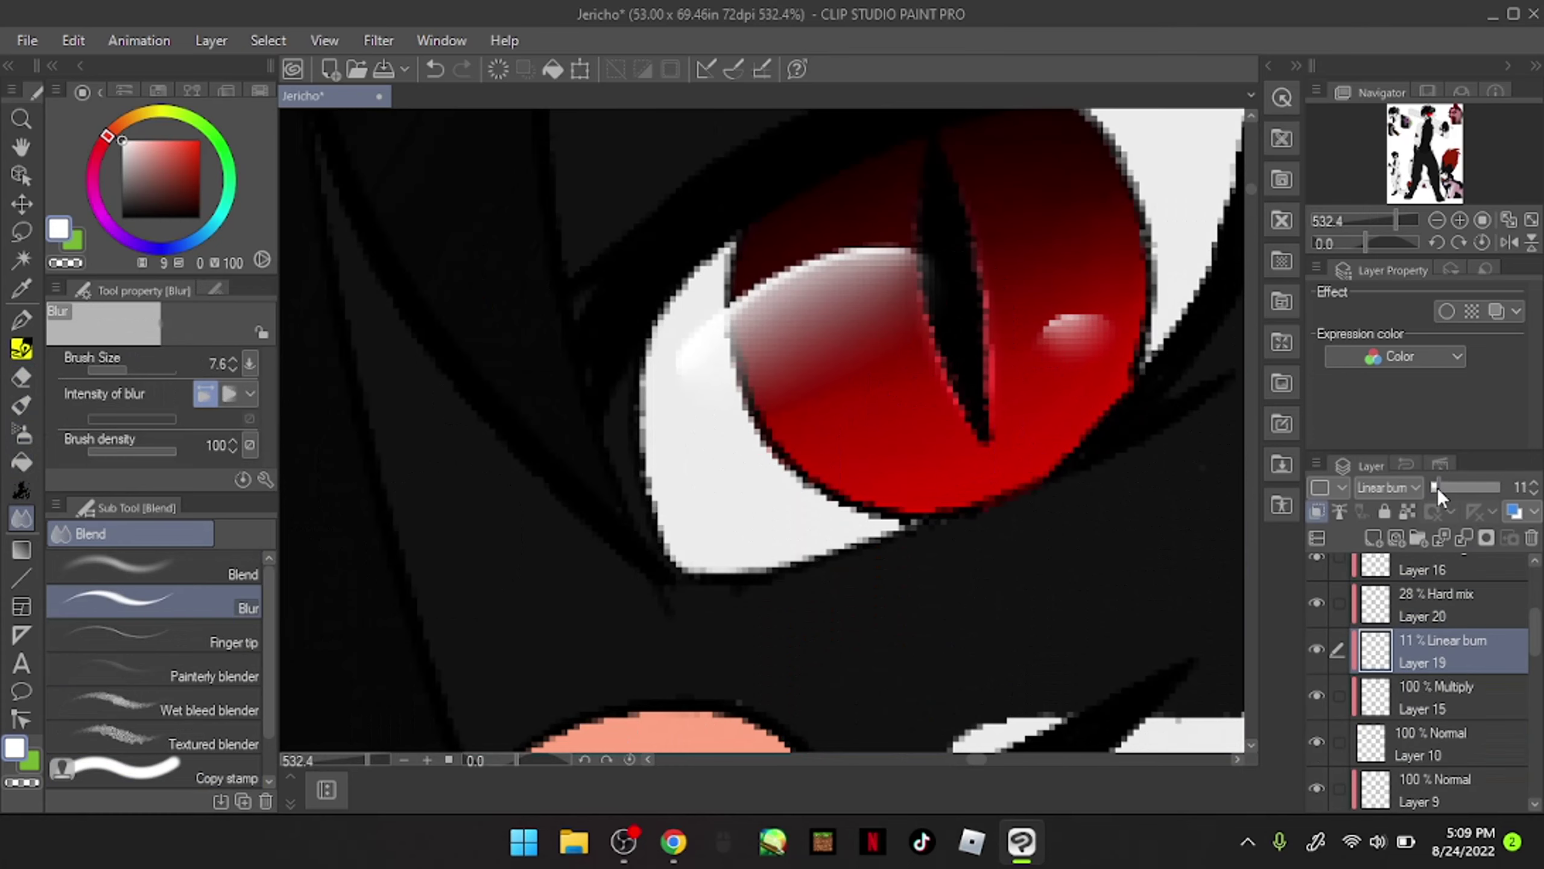
# Step: Enlarge the left eye's upper white highlight on Layer 21 with the G-pen at size 7.3 and blur its lower edge
pyautogui.scroll(-6, 669, 456)
pyautogui.scroll(7, 669, 456)
pyautogui.click(21, 319)
pyautogui.hotkey('ctrl', 'shift', 'n')
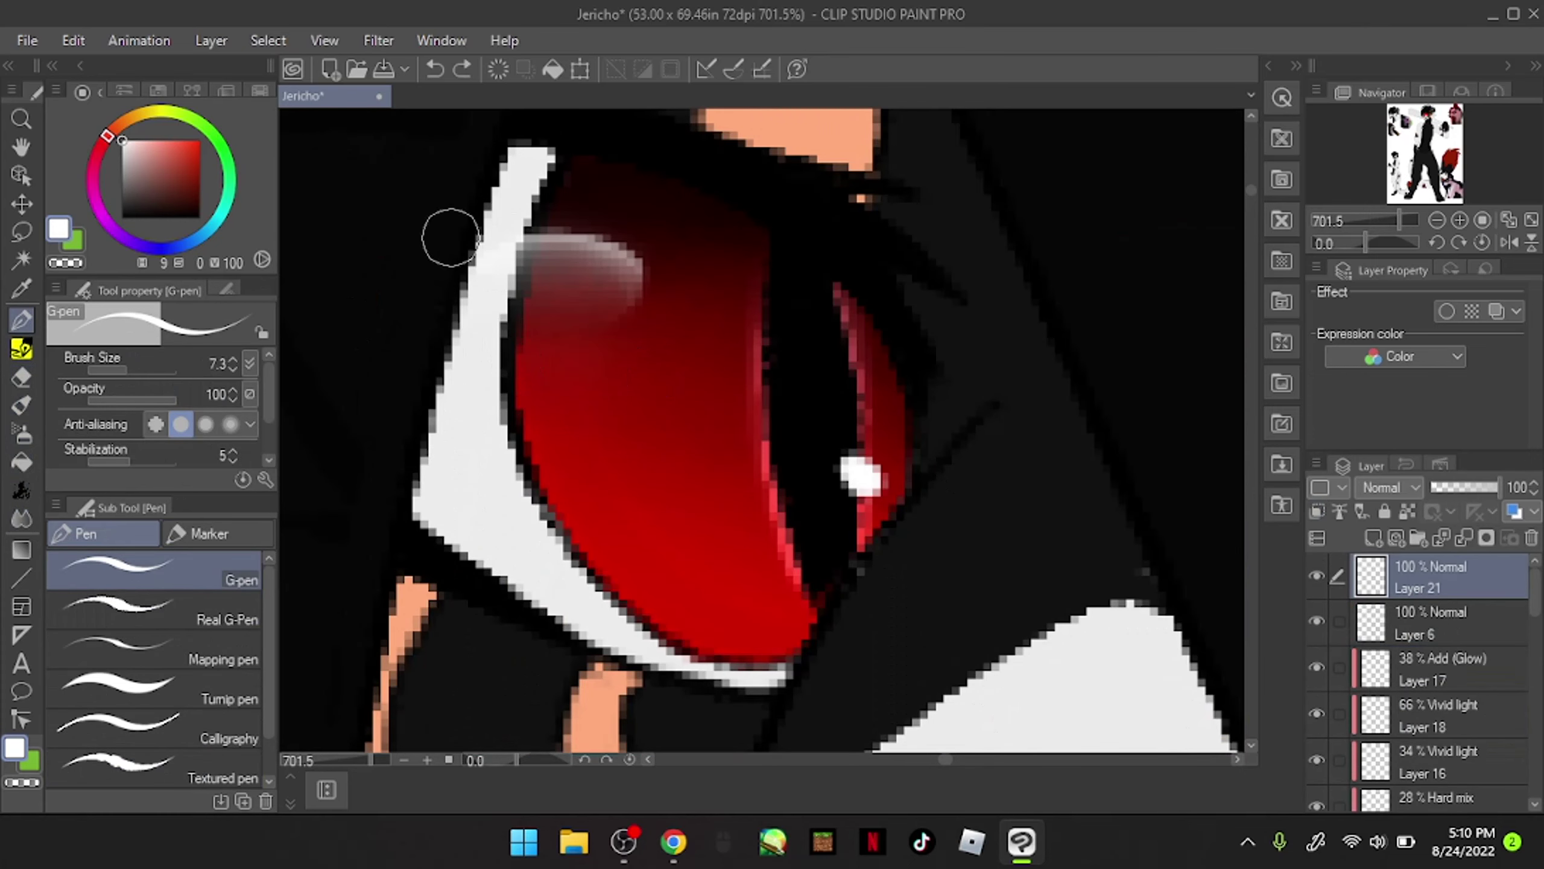
pyautogui.moveTo(444, 249); pyautogui.dragTo(660, 353)
pyautogui.press('j')
pyautogui.moveTo(414, 277); pyautogui.dragTo(587, 307)
# Step: Erase the highlight spill outside the left eye with the Snap eraser at size 6.6 and blur the small highlight beside the pupil
pyautogui.press('e')
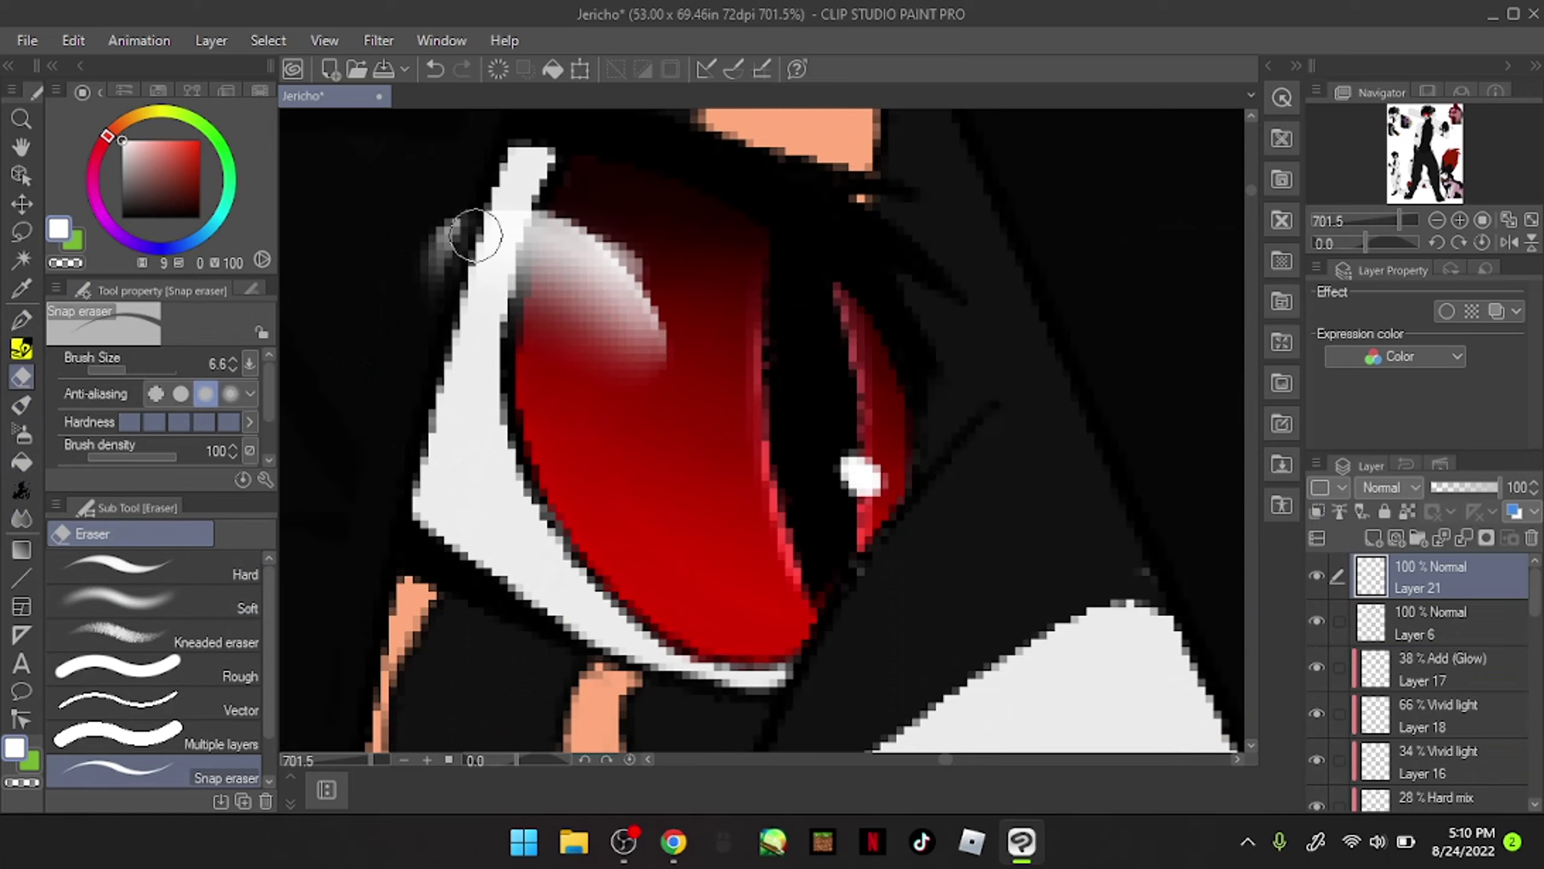
pyautogui.scroll(-6, 711, 341)
pyautogui.scroll(2, 718, 403)
pyautogui.press('j')
pyautogui.scroll(-10, 719, 403)
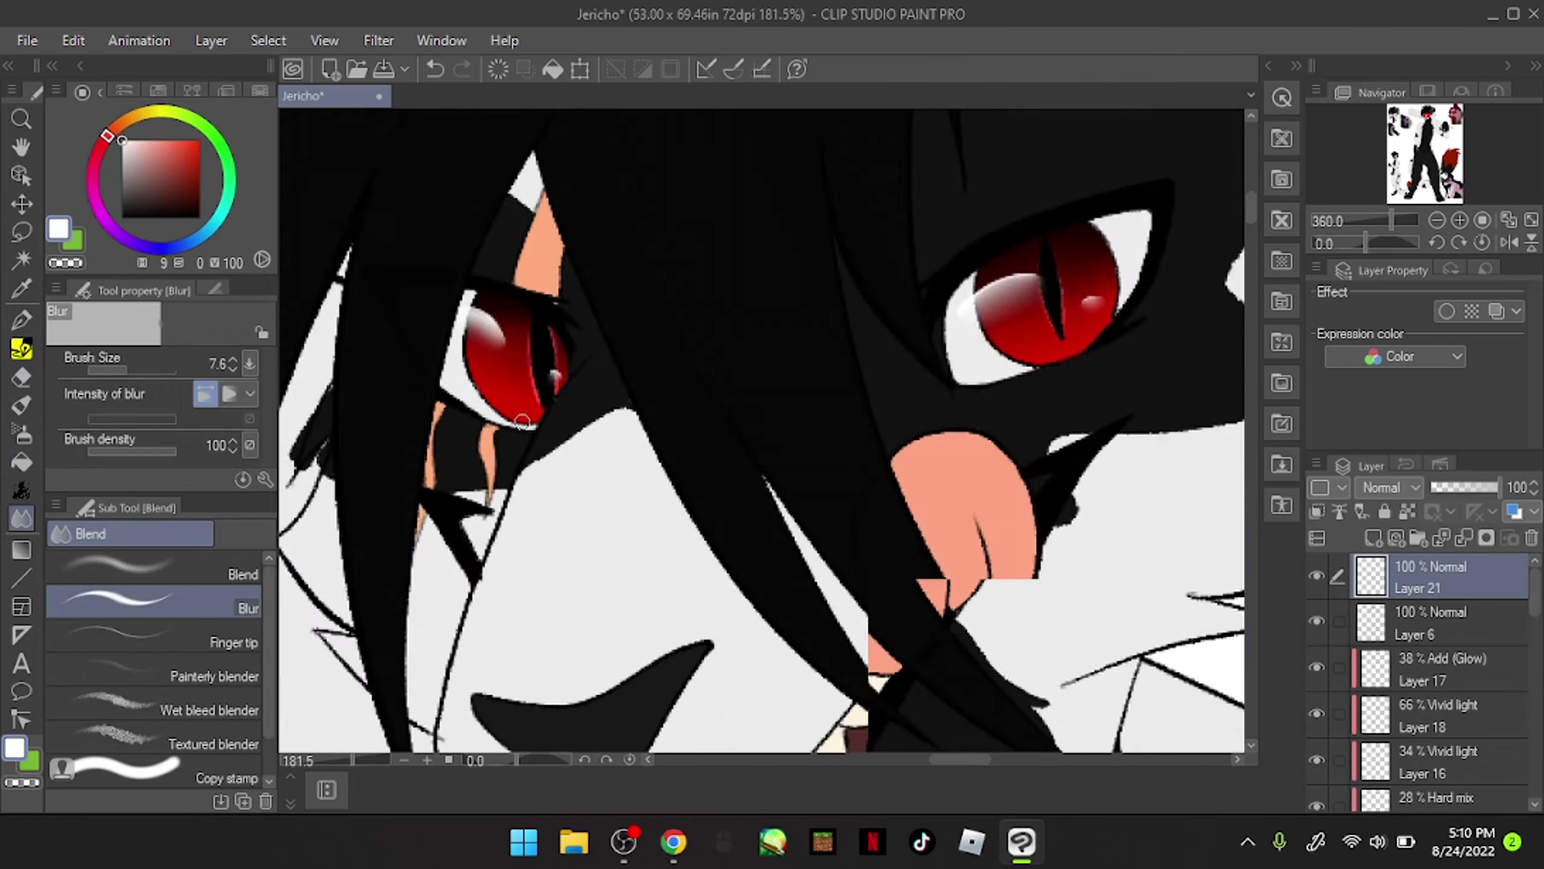
pyautogui.scroll(-3, 1416, 669)
pyautogui.click(1405, 636)
pyautogui.scroll(-2, 1435, 596)
pyautogui.scroll(2, 1460, 608)
# Step: Switch to the browser, play "Superfruit - GUY.exe (Lyrics)" from the YouTube mix, and return to Clip Studio Paint
pyautogui.hotkey('alt', 'Tab')
pyautogui.click(1131, 605)
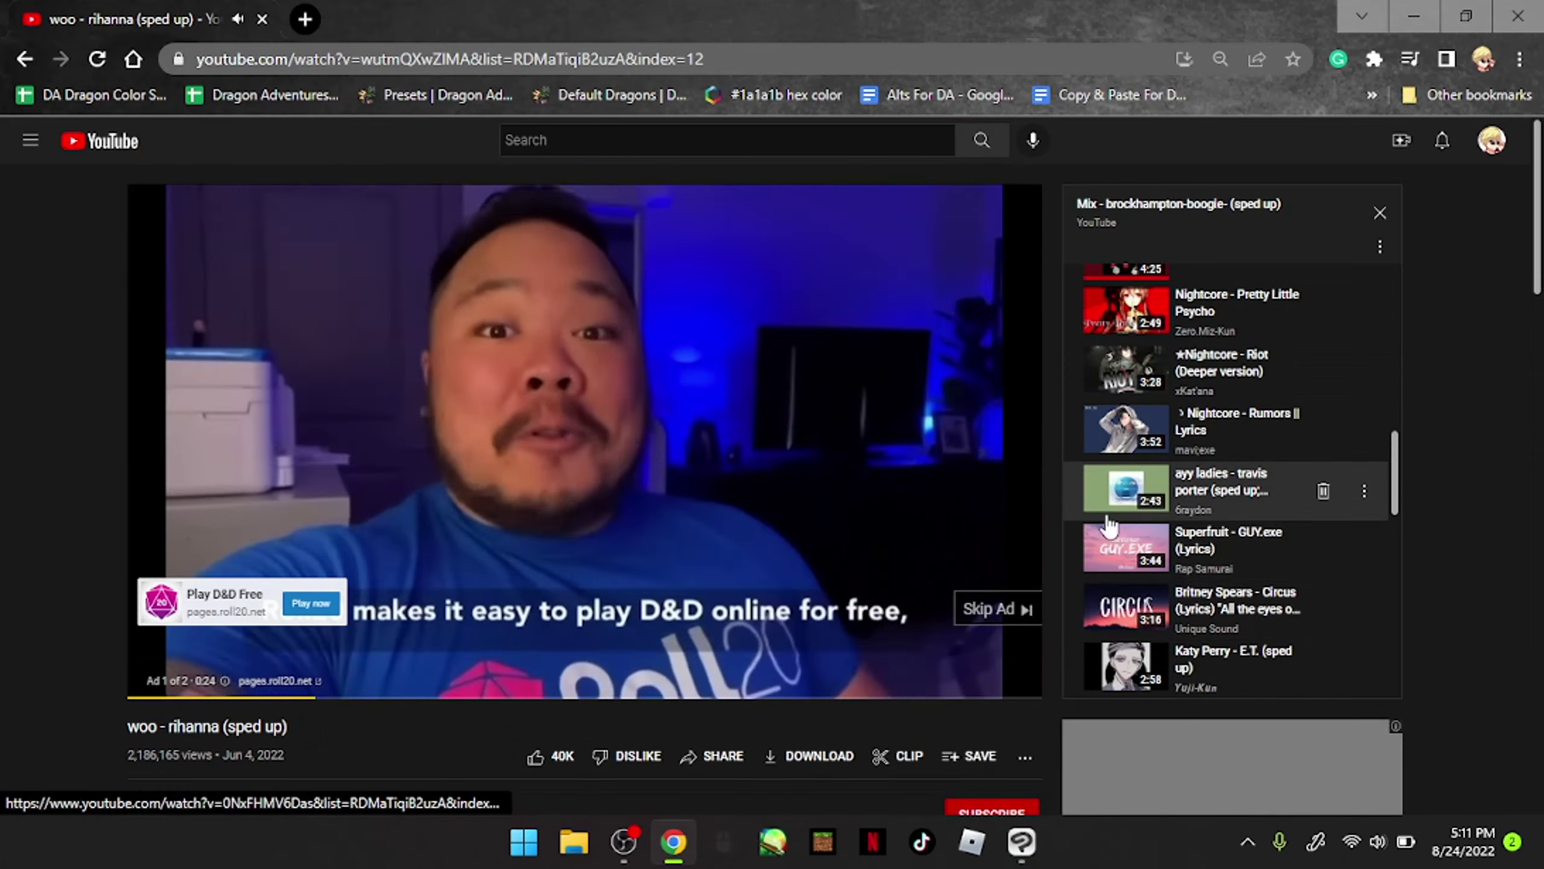
pyautogui.click(1022, 841)
pyautogui.scroll(4, 455, 442)
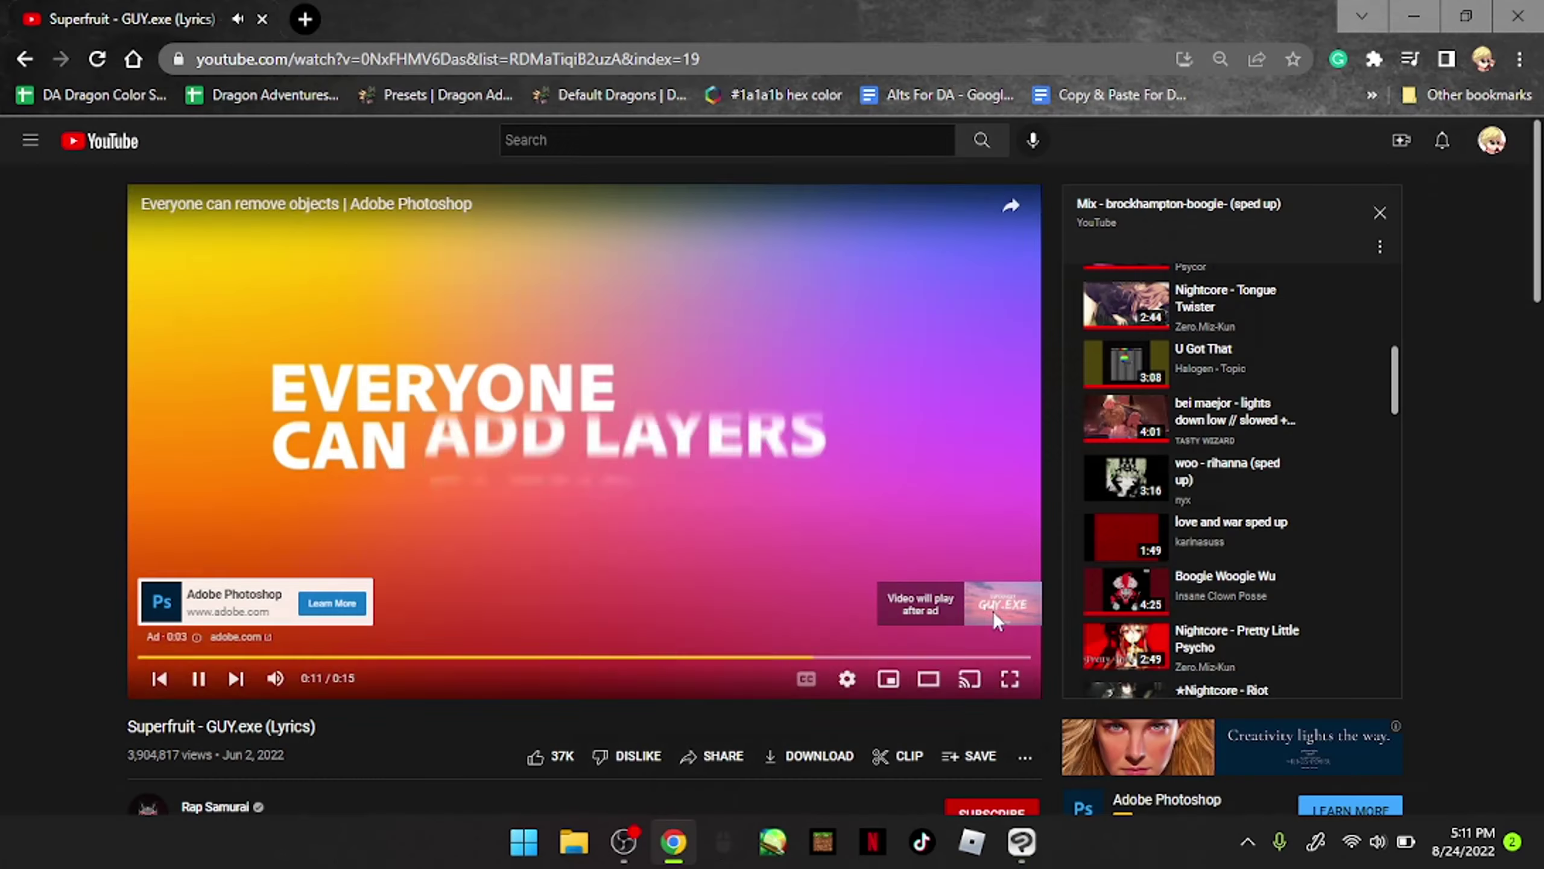
pyautogui.press('w')
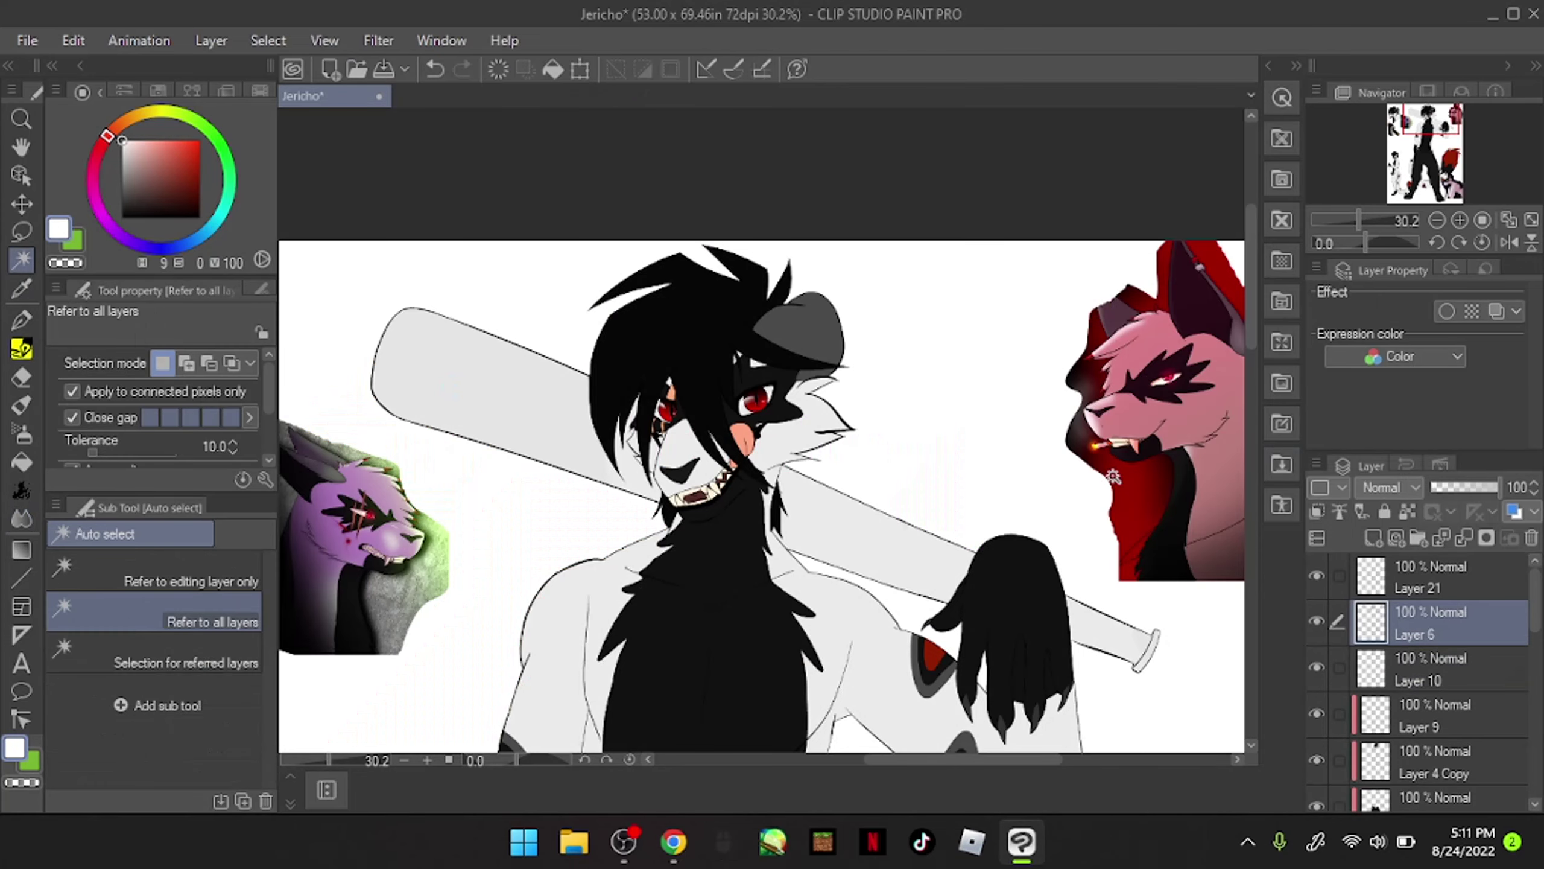
pyautogui.click(900, 538)
pyautogui.scroll(5, 667, 378)
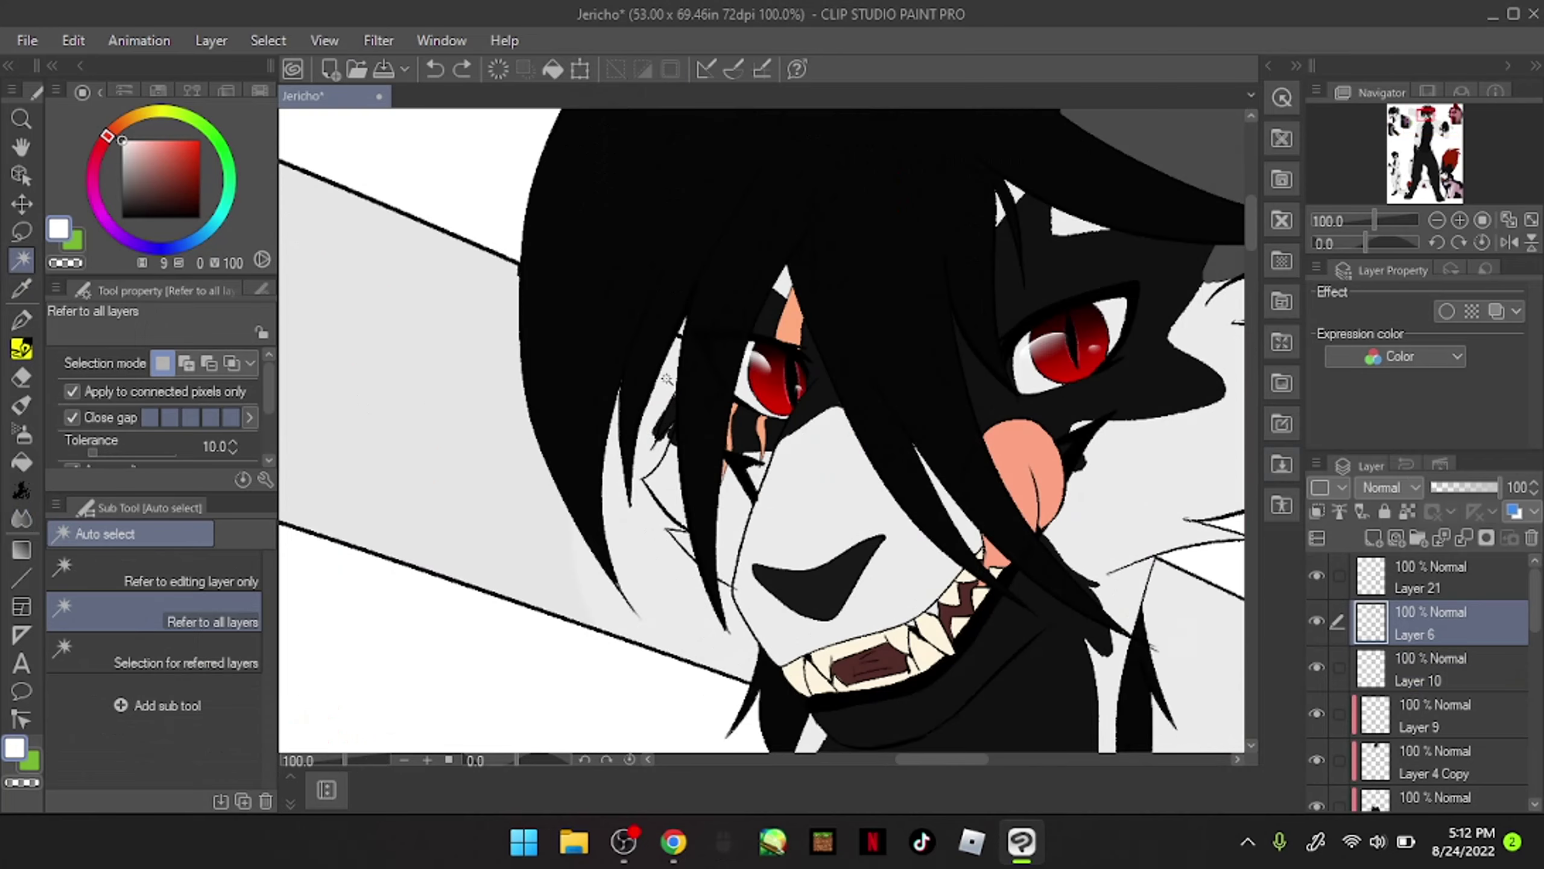
pyautogui.hotkey('ctrl', 'd')
pyautogui.scroll(-5, 667, 378)
# Step: Paint the baseball bat a darker light grey on clipped Layer 15 with the G-pen at size 262.3
pyautogui.click(1423, 721)
pyautogui.click(122, 153)
pyautogui.click(21, 318)
pyautogui.hotkey('ctrl', 'z')
pyautogui.scroll(6, 677, 418)
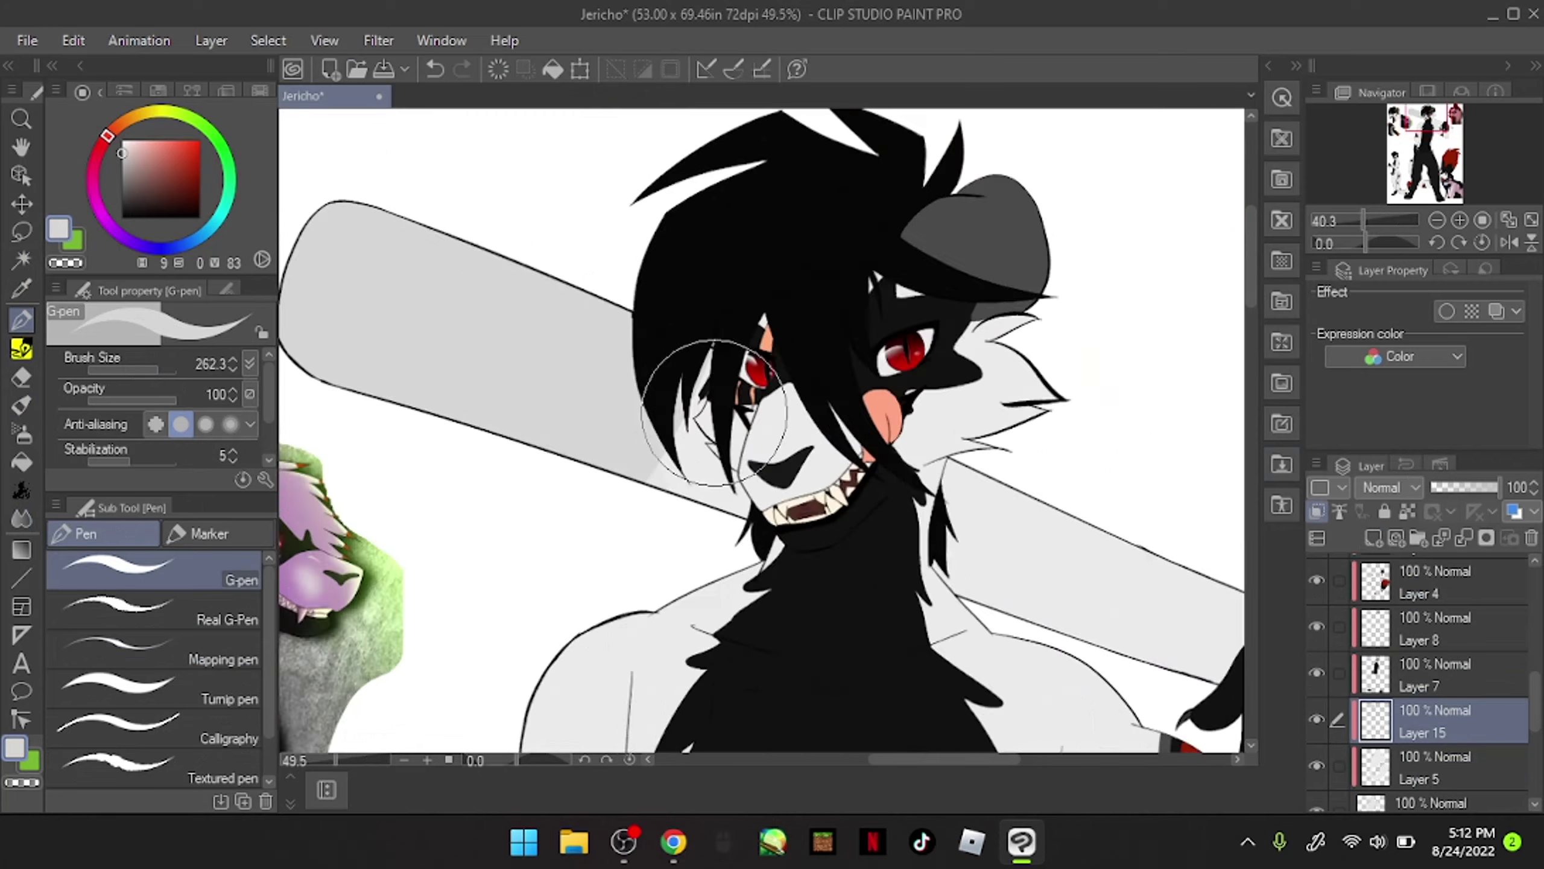
pyautogui.scroll(-2, 1431, 716)
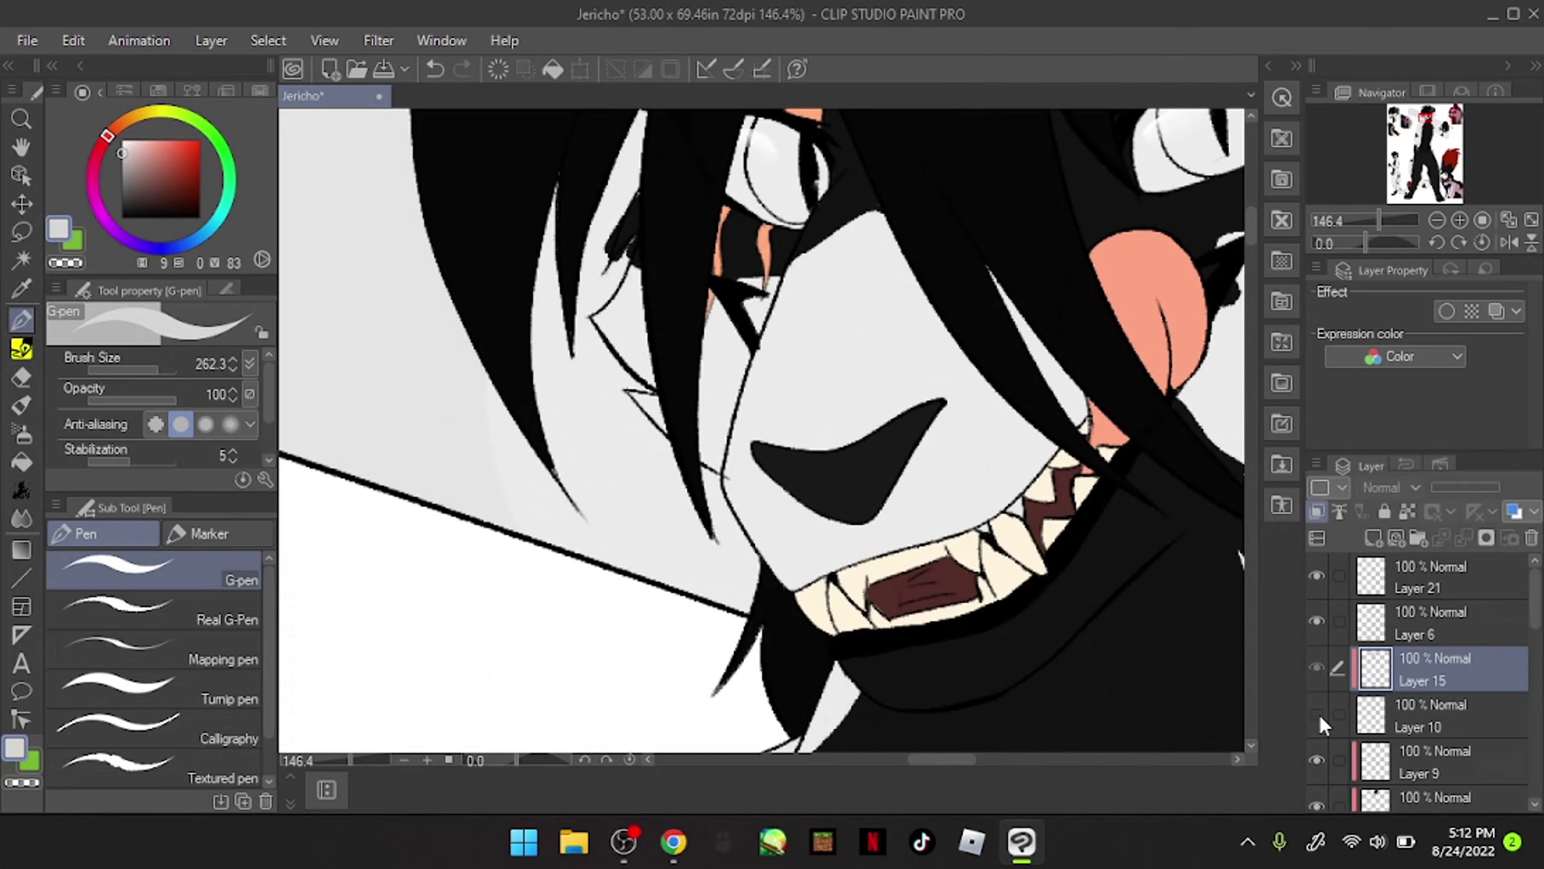
# Step: Show Layers 15 and 10 and clear the grey bat paint around the hair and face
pyautogui.moveTo(1320, 715); pyautogui.dragTo(1386, 660)
pyautogui.click(1411, 624)
pyautogui.scroll(-2, 949, 699)
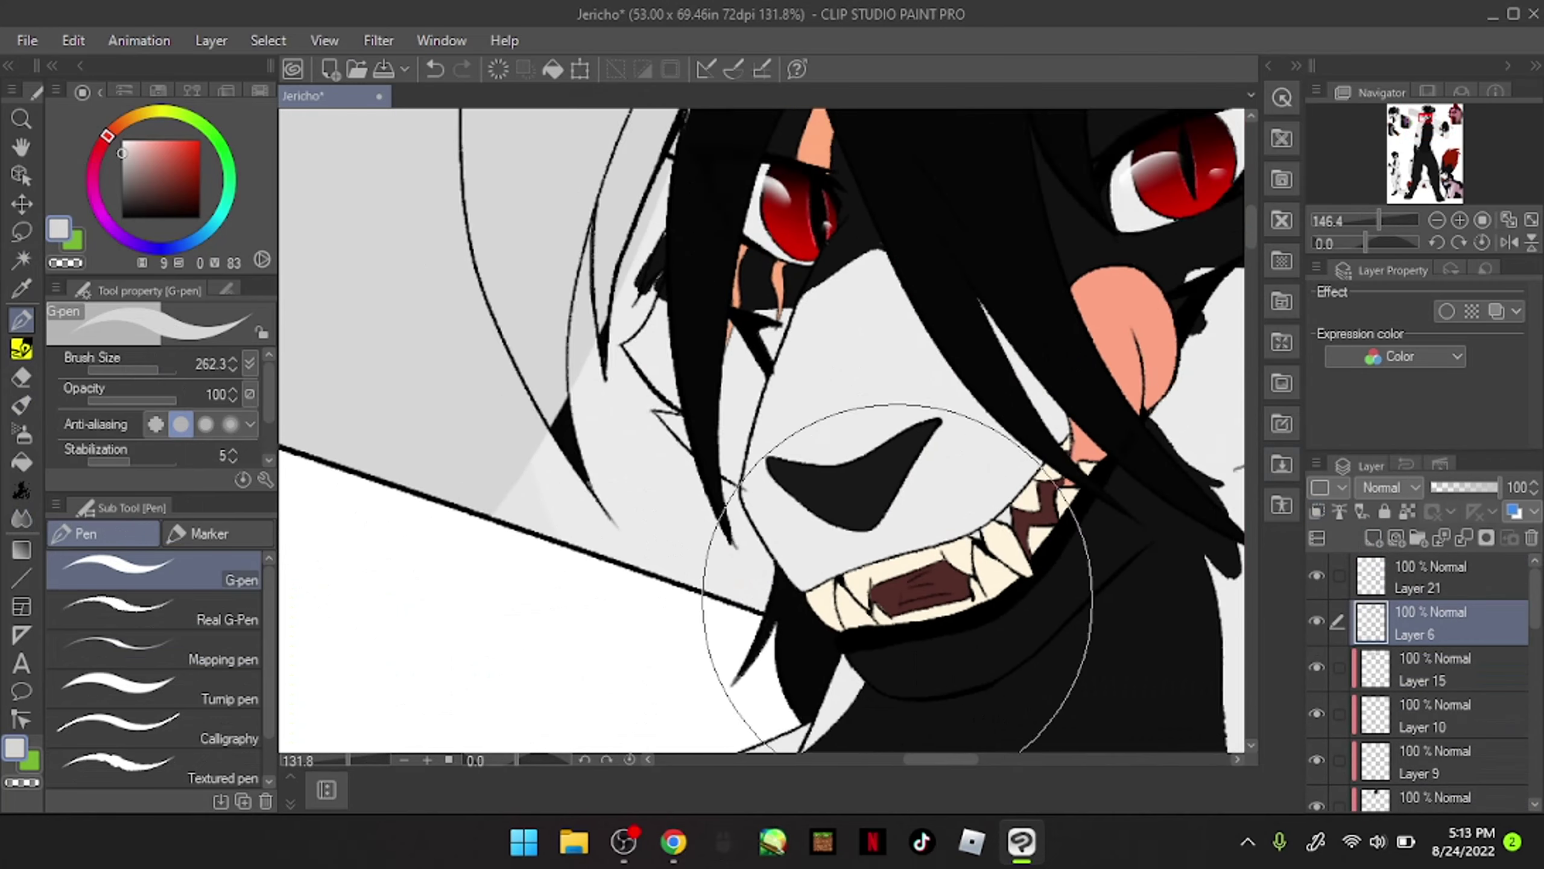
pyautogui.press('e')
pyautogui.hotkey('ctrl', 'z')
# Step: Paint the bat red along the hair's outer edge on Layer 15 with the G-pen, reducing the brush size to 23.5
pyautogui.click(24, 321)
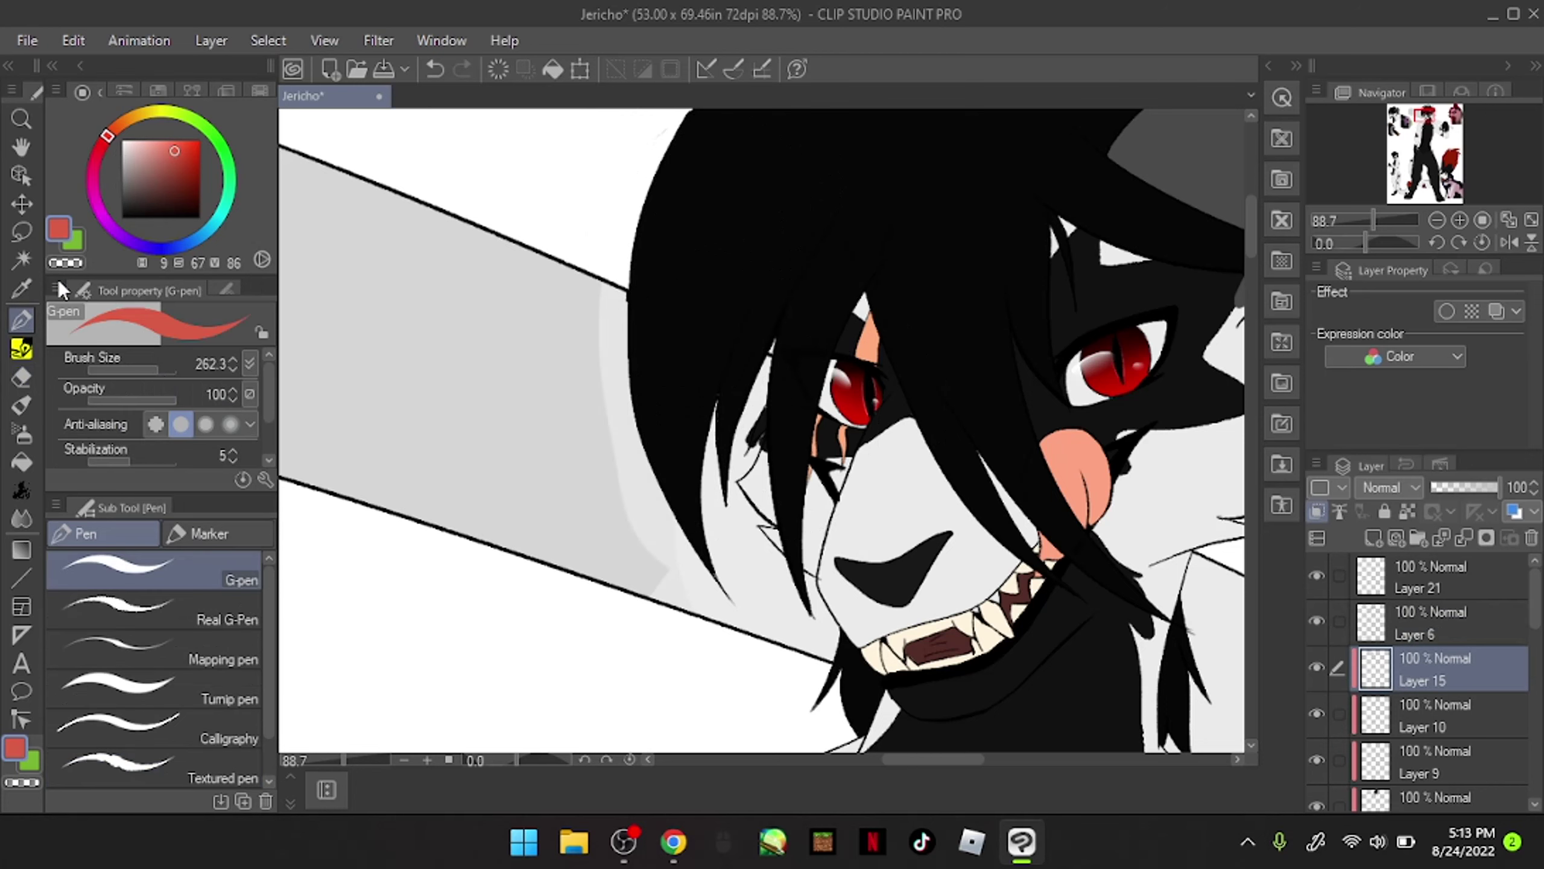
pyautogui.press('[')
pyautogui.moveTo(608, 274)
pyautogui.mouseDown()
pyautogui.moveTo(603, 355)
pyautogui.moveTo(562, 304)
pyautogui.mouseUp()
pyautogui.scroll(1, 891, 450)
pyautogui.scroll(2, 891, 450)
pyautogui.press('[')
pyautogui.press('[')
pyautogui.press('[')
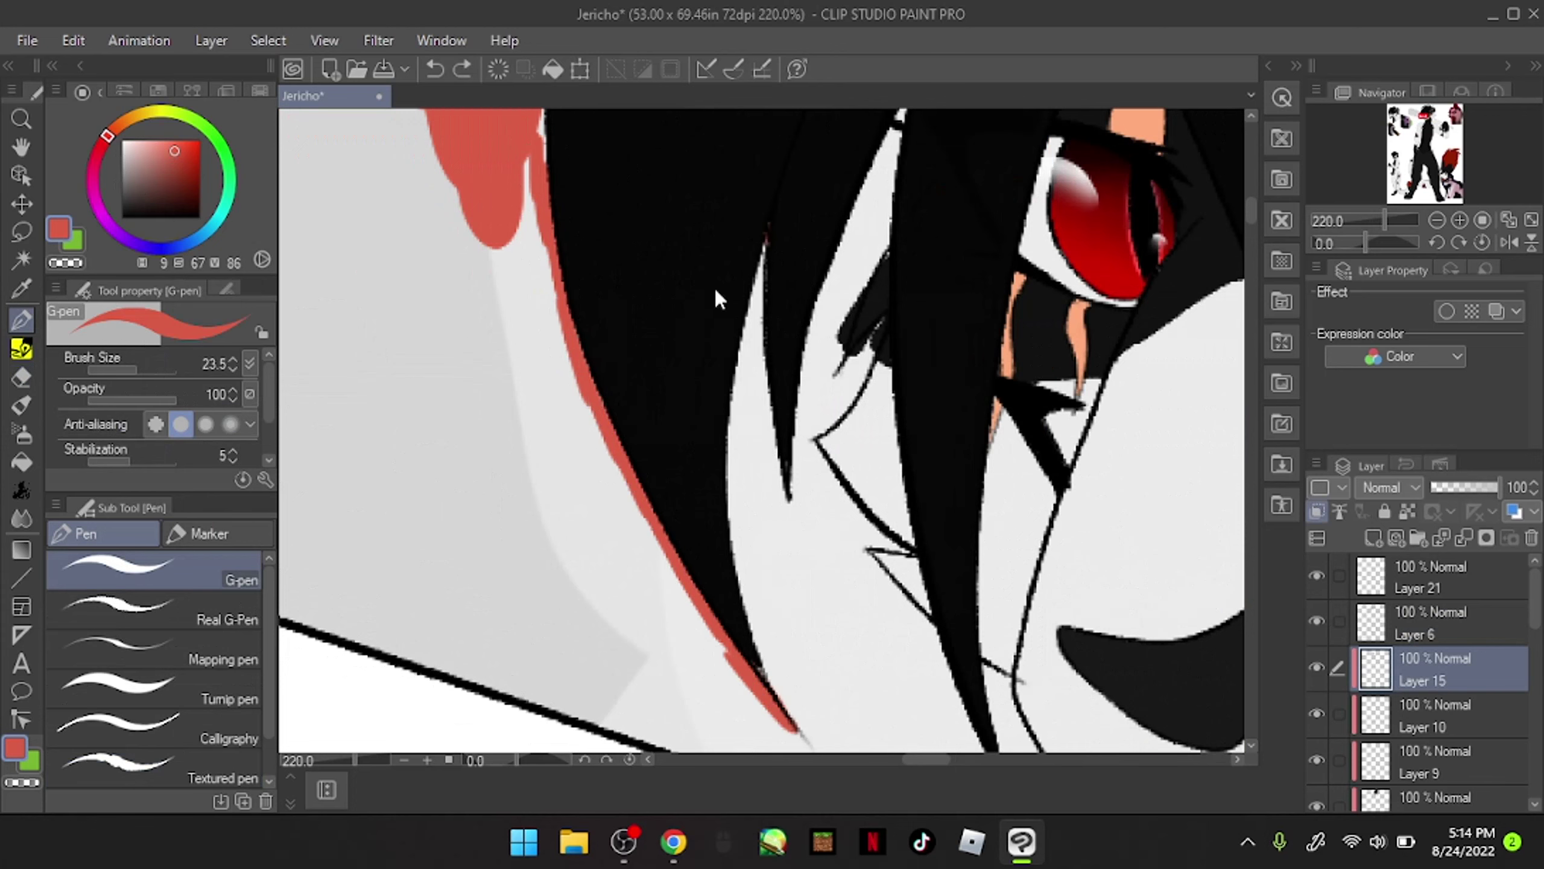
# Step: Fill the bat areas showing between the hair strands beside the left eye with red
pyautogui.scroll(1, 566, 295)
pyautogui.moveTo(939, 491); pyautogui.dragTo(942, 401)
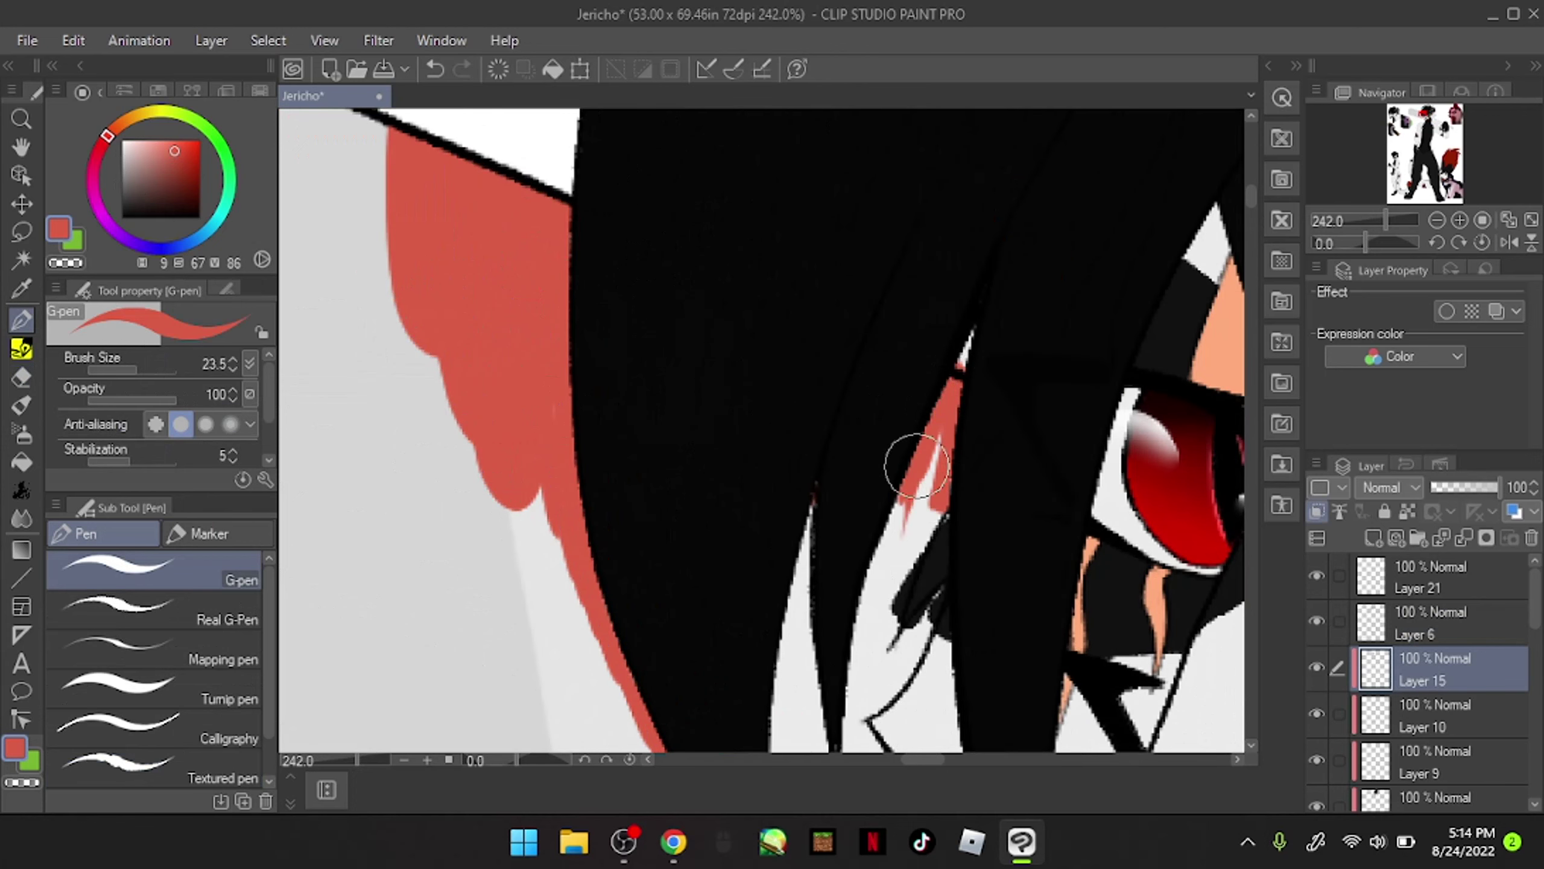
pyautogui.moveTo(859, 652)
pyautogui.mouseDown()
pyautogui.moveTo(900, 548)
pyautogui.moveTo(938, 600)
pyautogui.mouseUp()
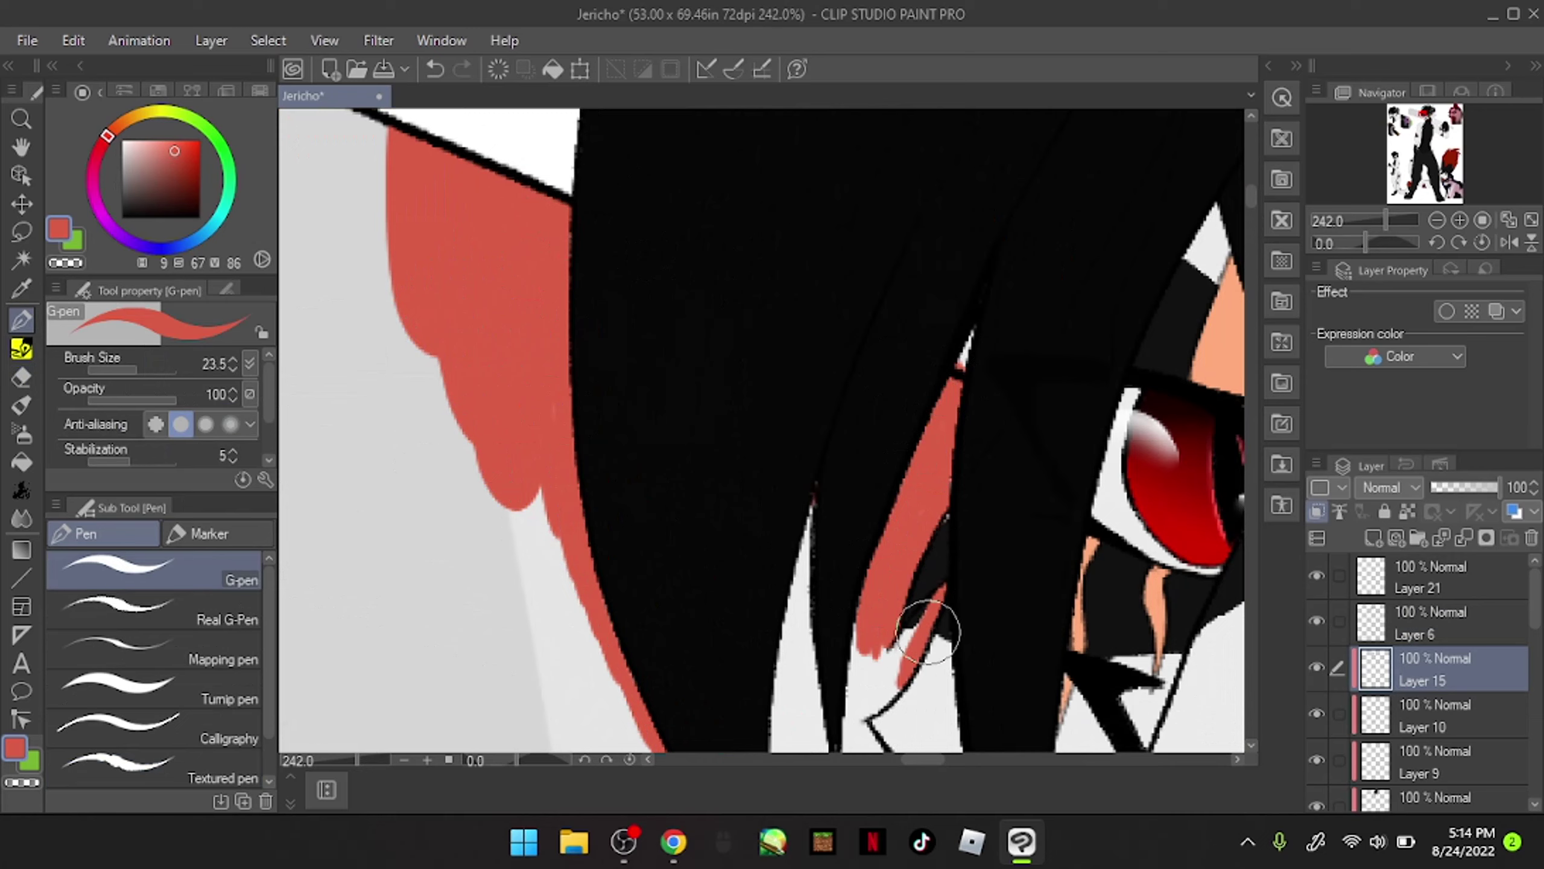
pyautogui.scroll(-8, 935, 614)
pyautogui.scroll(6, 834, 485)
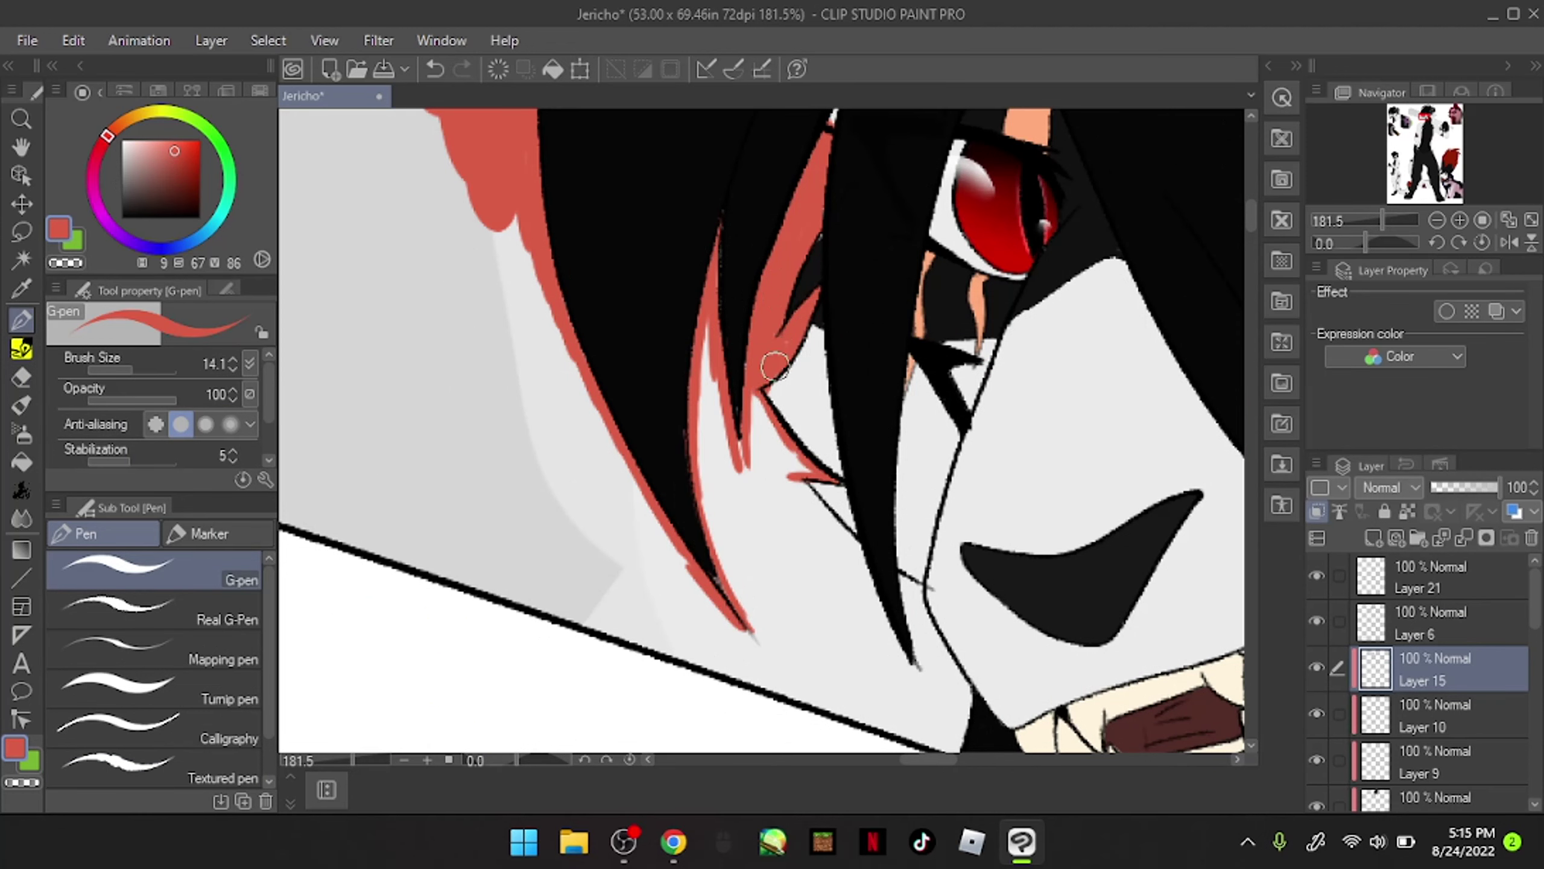
# Step: Paint red along the bat's border with the muzzle and the lower hair strands using the G-pen at size 14.1
pyautogui.moveTo(917, 589); pyautogui.dragTo(972, 692)
pyautogui.scroll(-3, 790, 425)
pyautogui.moveTo(770, 332)
pyautogui.mouseDown()
pyautogui.moveTo(774, 291)
pyautogui.moveTo(758, 316)
pyautogui.moveTo(829, 378)
pyautogui.mouseUp()
pyautogui.moveTo(984, 564)
pyautogui.mouseDown()
pyautogui.moveTo(620, 304)
pyautogui.moveTo(644, 377)
pyautogui.moveTo(712, 452)
pyautogui.mouseUp()
# Step: Paint red on the bat around the black fur tuft beside the neck
pyautogui.scroll(-3, 698, 386)
pyautogui.scroll(5, 984, 704)
pyautogui.moveTo(564, 210)
pyautogui.mouseDown()
pyautogui.moveTo(569, 349)
pyautogui.moveTo(613, 534)
pyautogui.mouseUp()
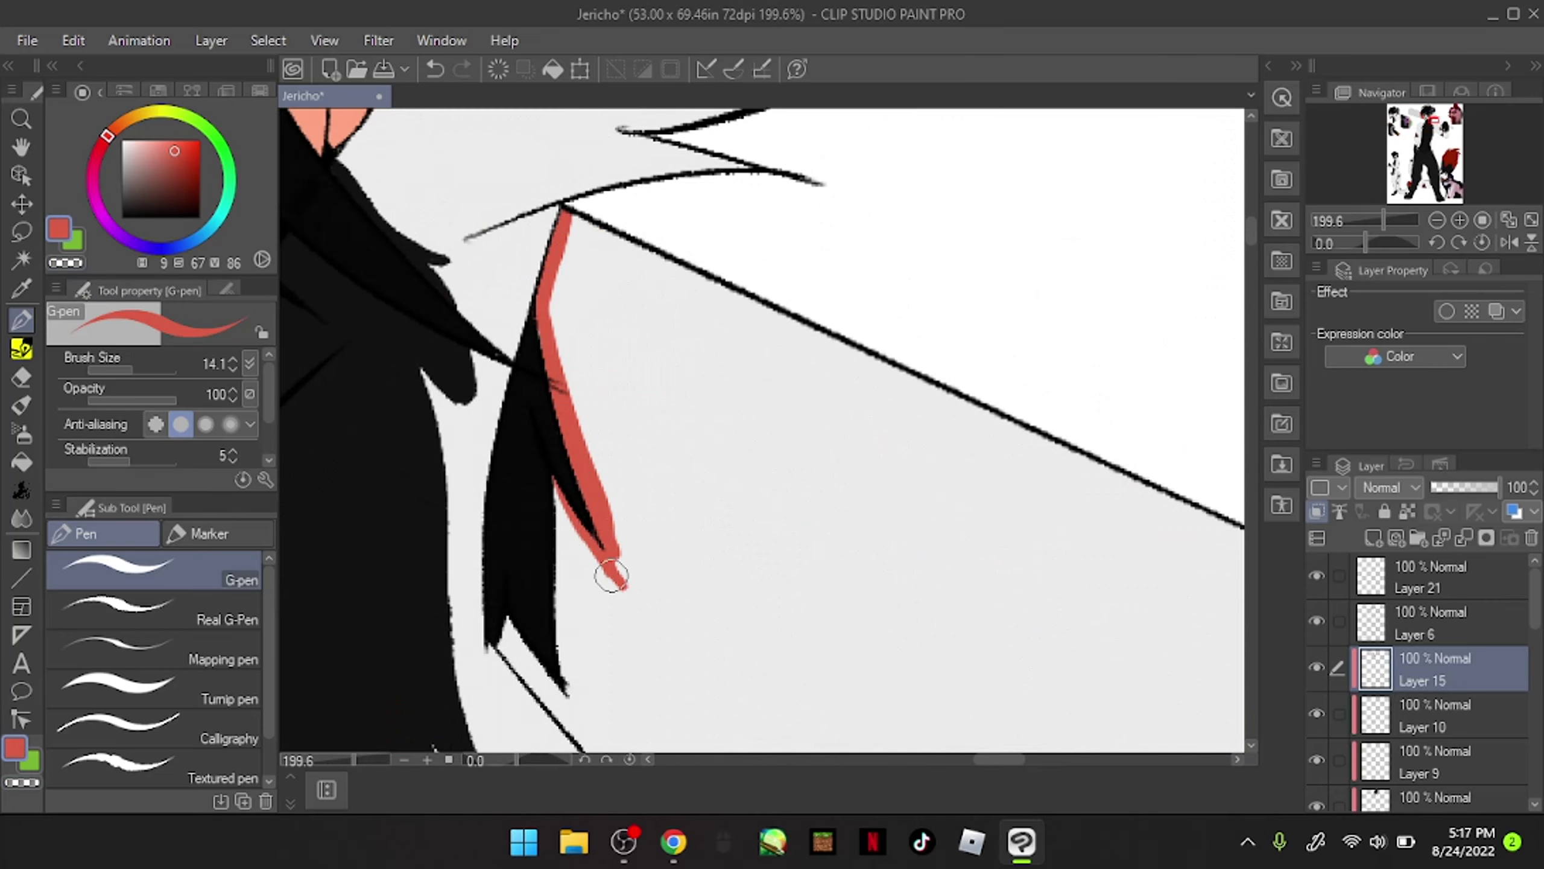
pyautogui.moveTo(558, 485); pyautogui.dragTo(507, 610)
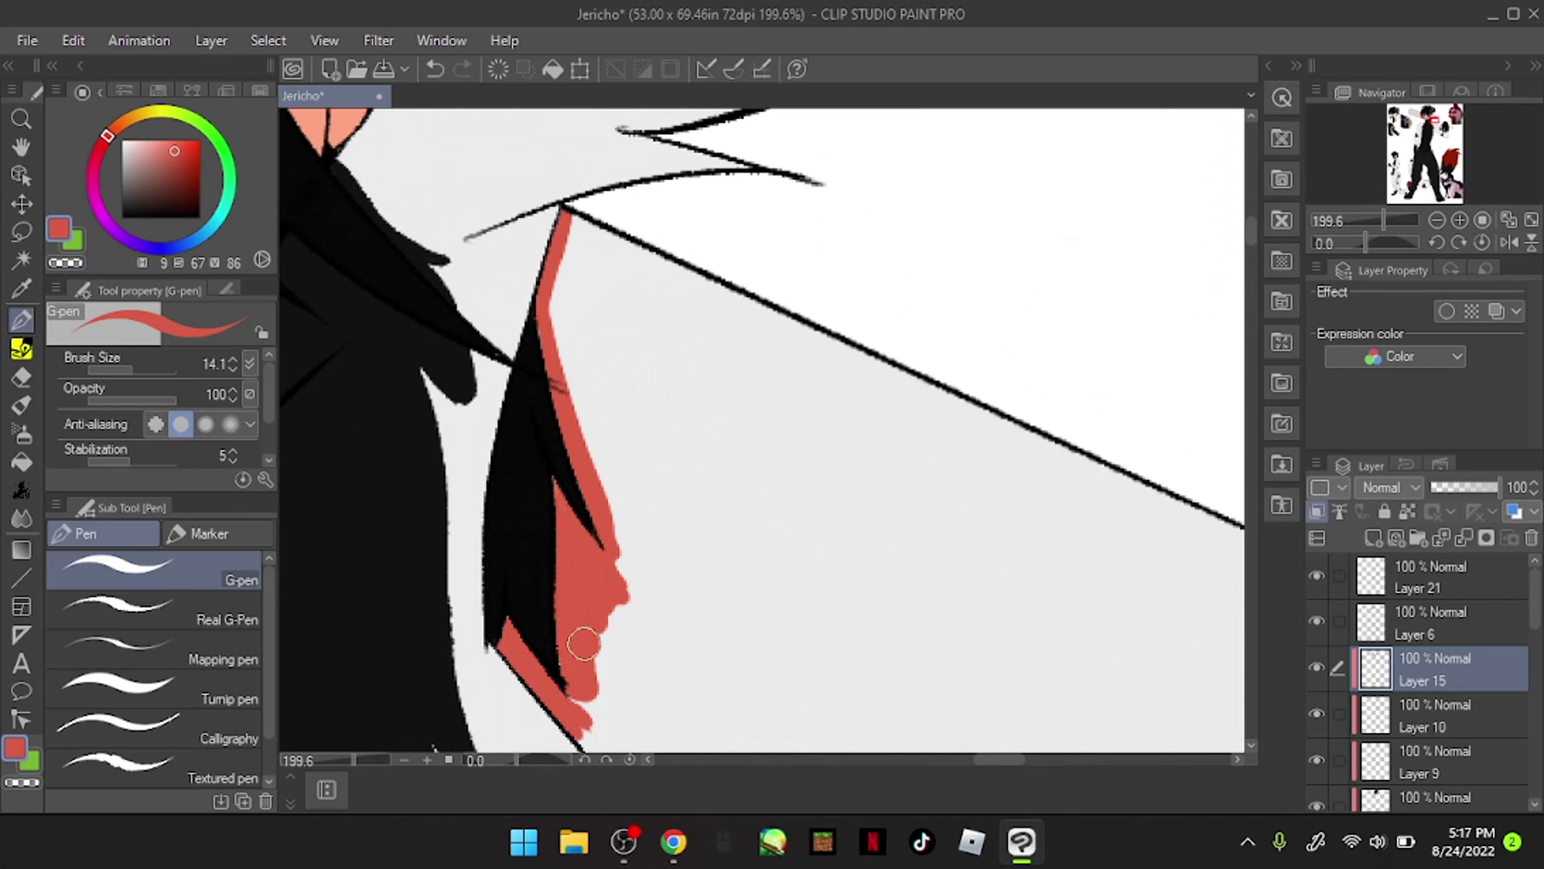
# Step: Paint red along the bat's borders with the black raised paw, on both the barrel side and the handle side
pyautogui.scroll(-3, 584, 643)
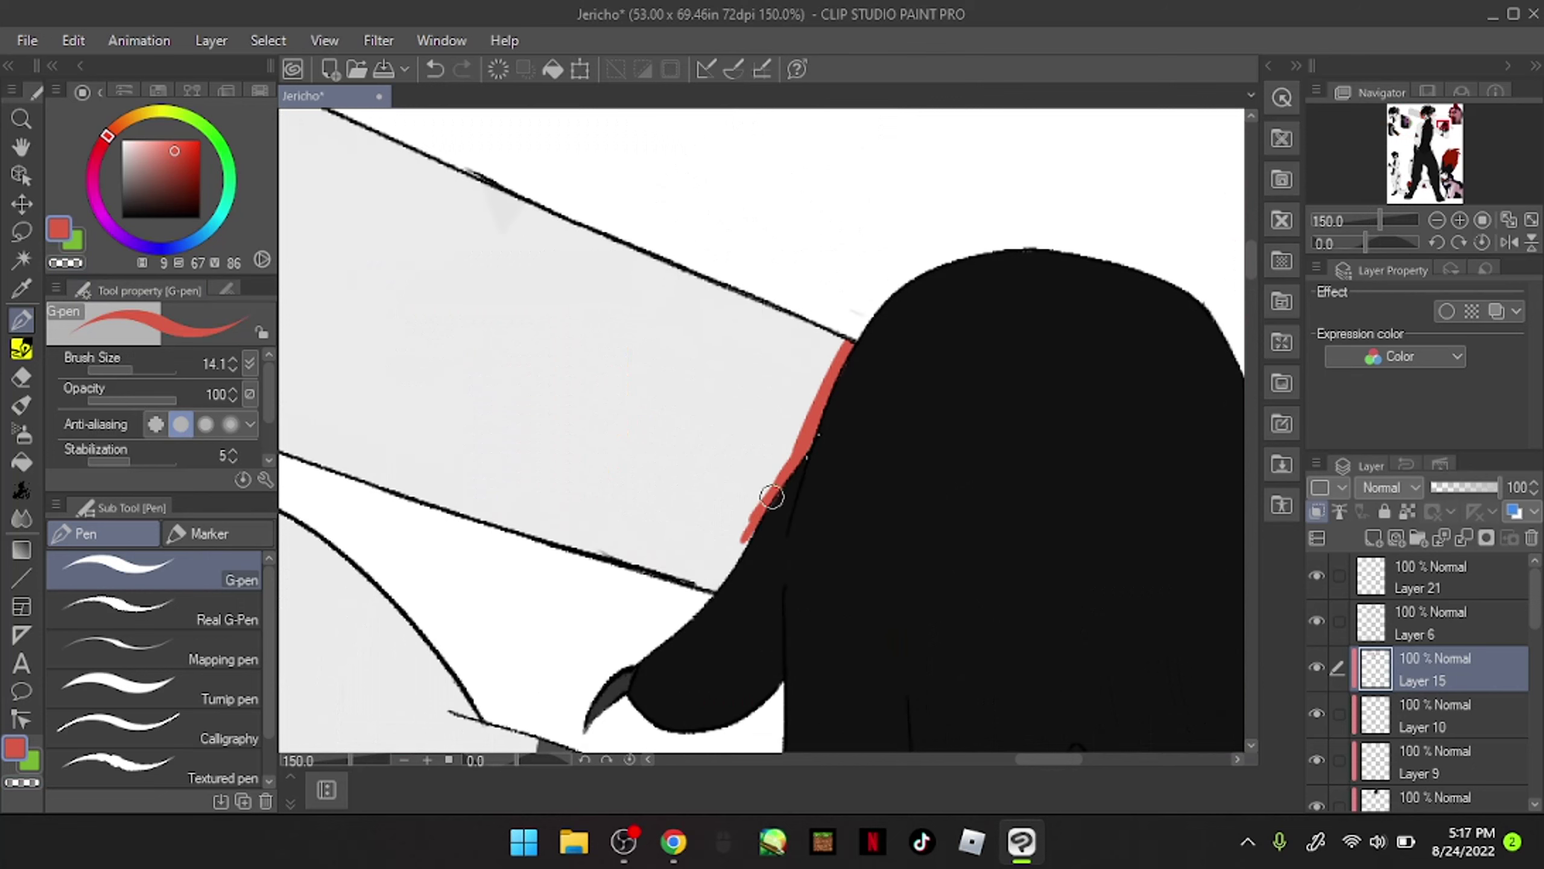
pyautogui.scroll(-5, 757, 516)
pyautogui.hscroll(10, 769, 213)
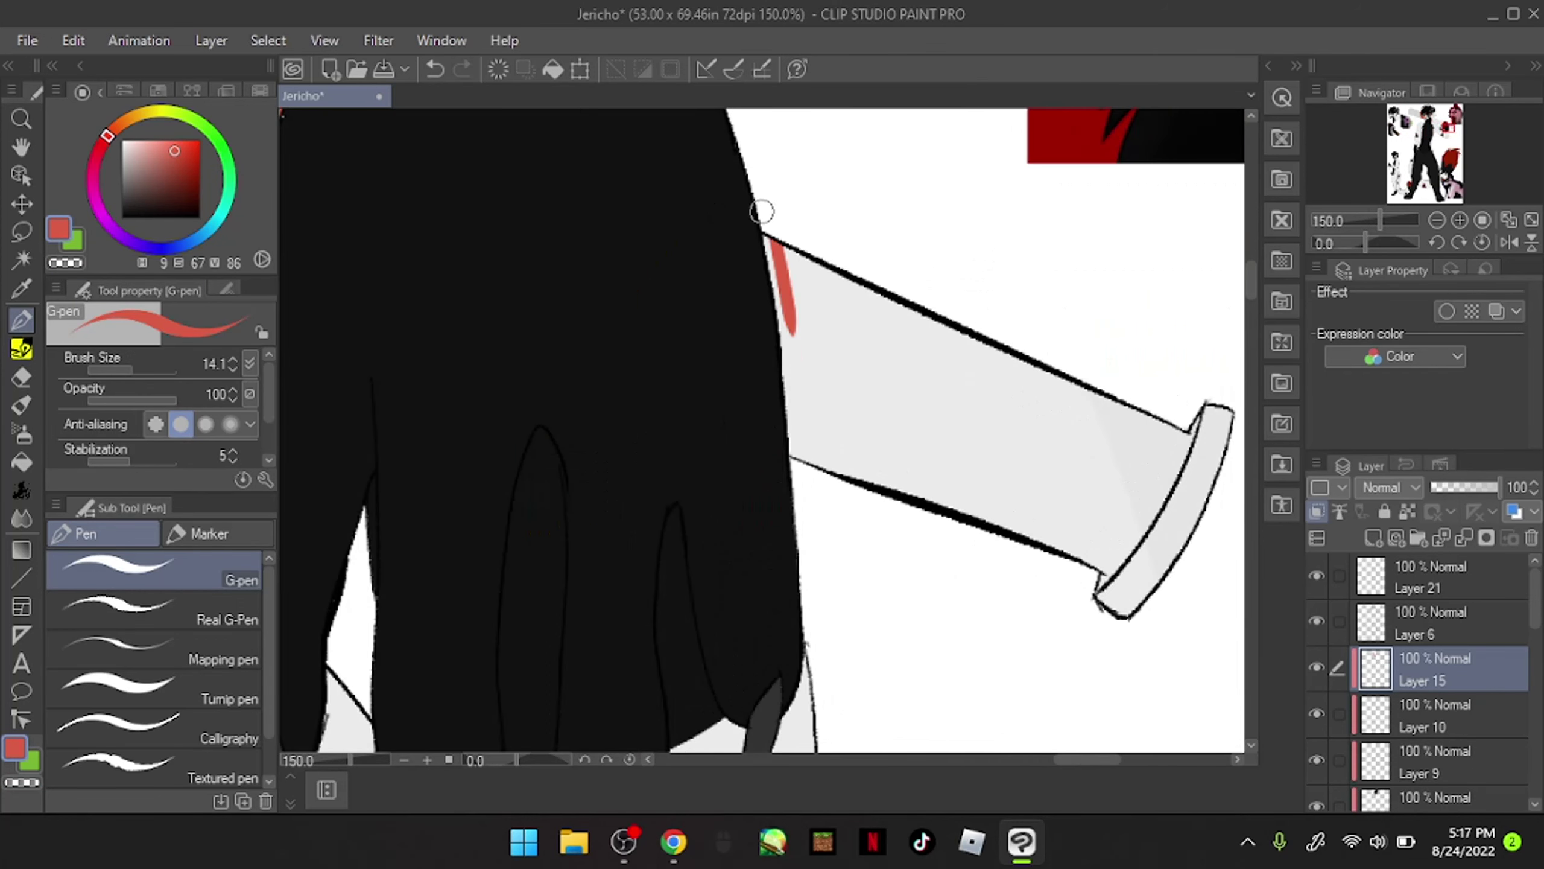
pyautogui.moveTo(790, 256); pyautogui.dragTo(808, 426)
pyautogui.moveTo(852, 268); pyautogui.dragTo(863, 316)
# Step: Cover the bat section between the neck tuft and the raised paw with red, reducing the G-pen size to 6.6
pyautogui.scroll(-3, 861, 286)
pyautogui.scroll(2, 776, 500)
pyautogui.moveTo(389, 183)
pyautogui.mouseDown()
pyautogui.moveTo(426, 231)
pyautogui.moveTo(887, 435)
pyautogui.moveTo(838, 540)
pyautogui.moveTo(472, 335)
pyautogui.moveTo(760, 389)
pyautogui.mouseUp()
pyautogui.scroll(4, 375, 380)
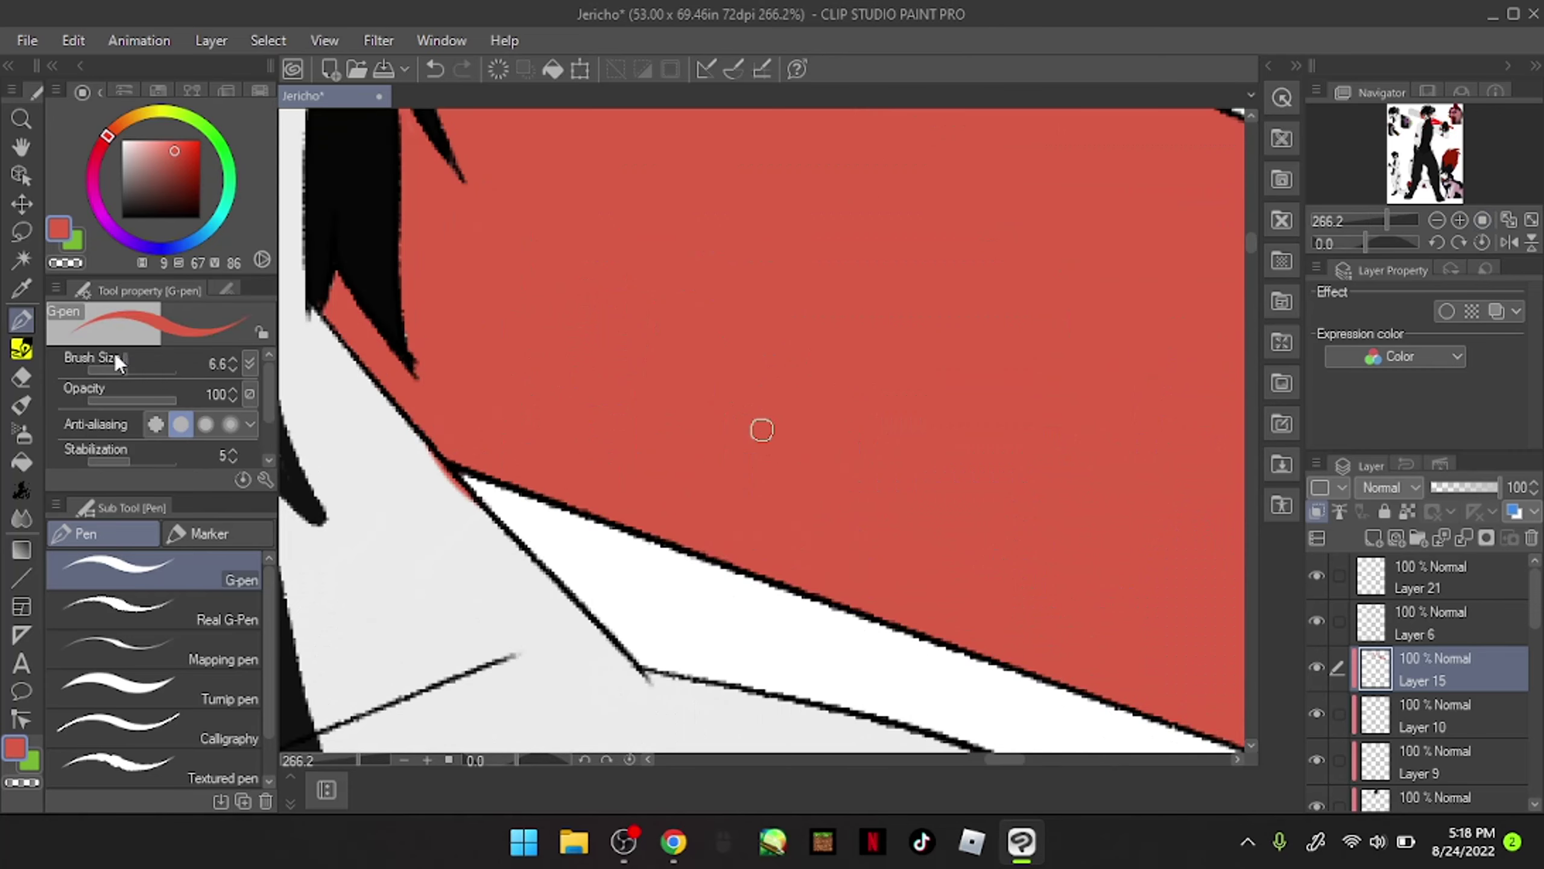
# Step: Add a new layer above Layer 15 and fill the bat section between the neck and the paw with light grey
pyautogui.scroll(-6, 761, 426)
pyautogui.hotkey('ctrl', 'shift', 'n')
pyautogui.press('g')
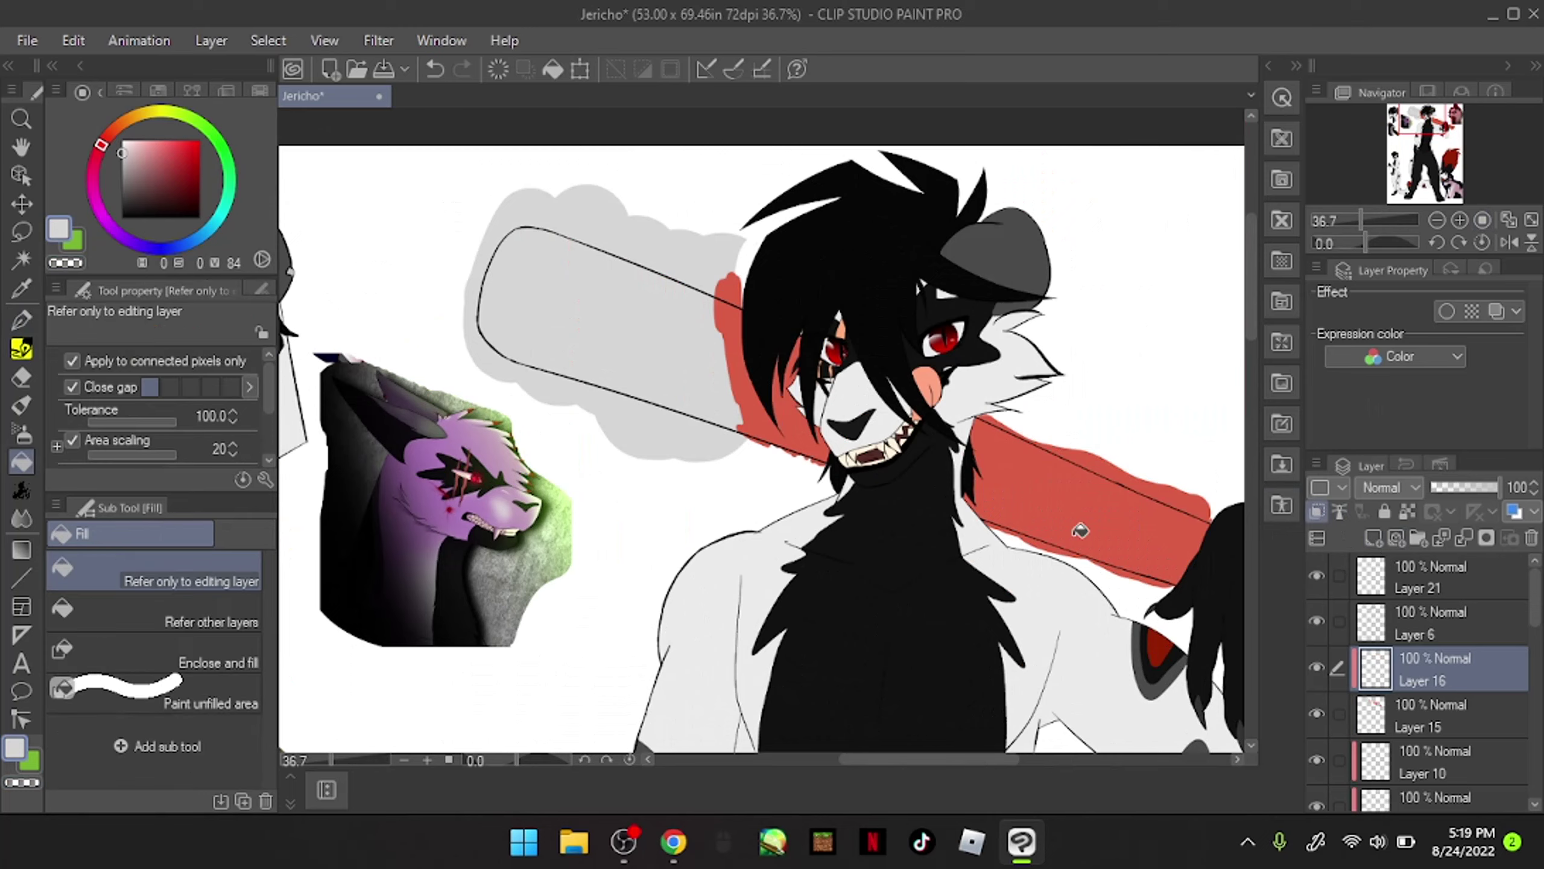
pyautogui.click(1080, 530)
pyautogui.scroll(-3, 1209, 644)
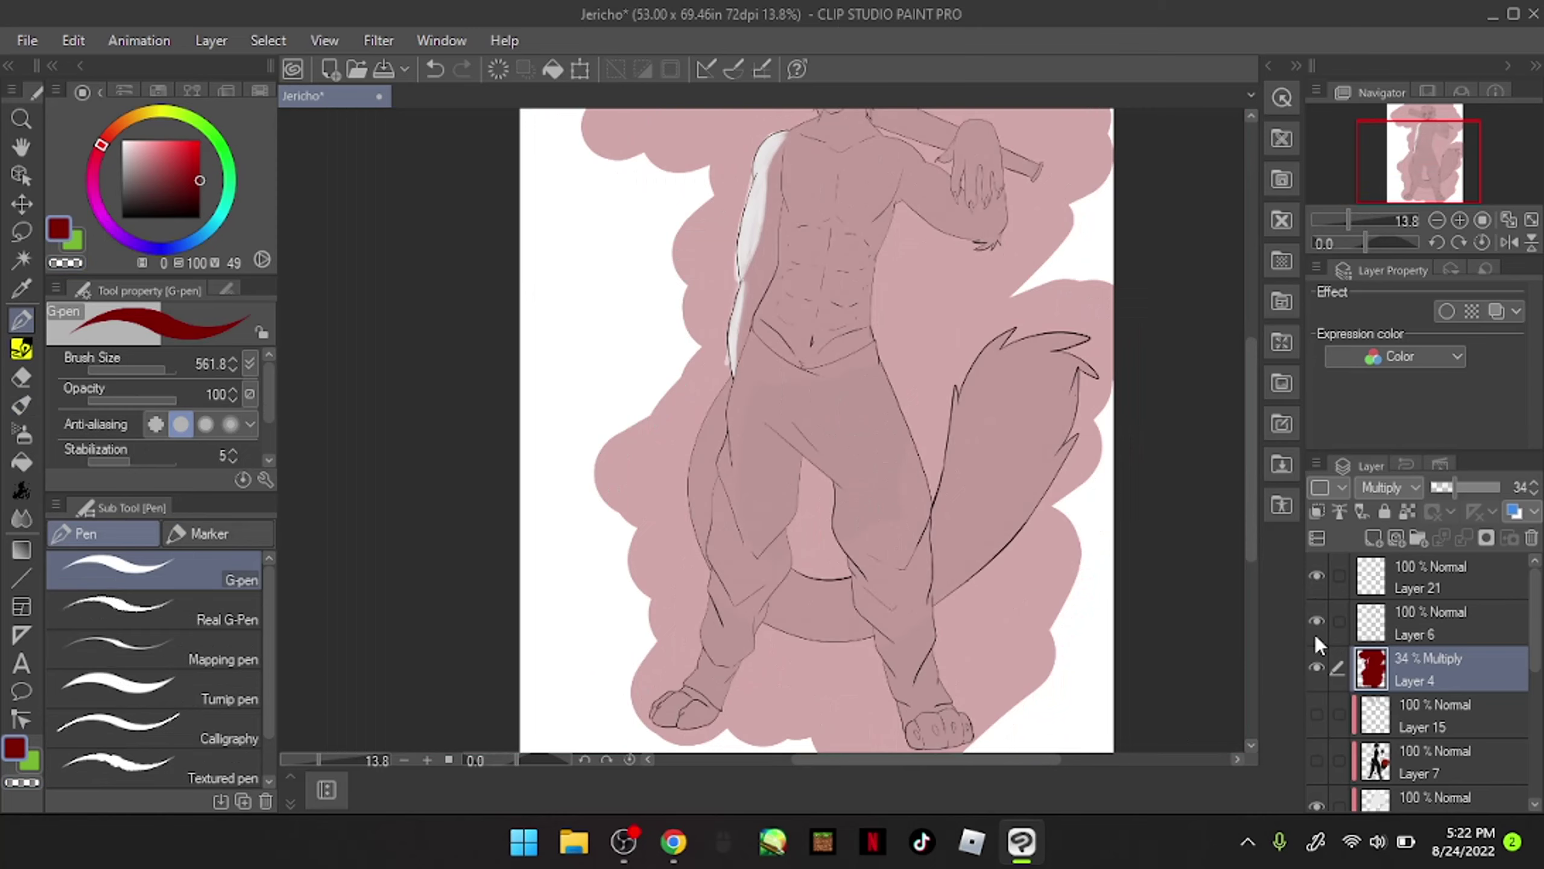
# Step: Hide colour Layer 5 and keep the dark red Multiply Layer 4 visible over the line art
pyautogui.scroll(-1, 1316, 636)
pyautogui.click(1317, 566)
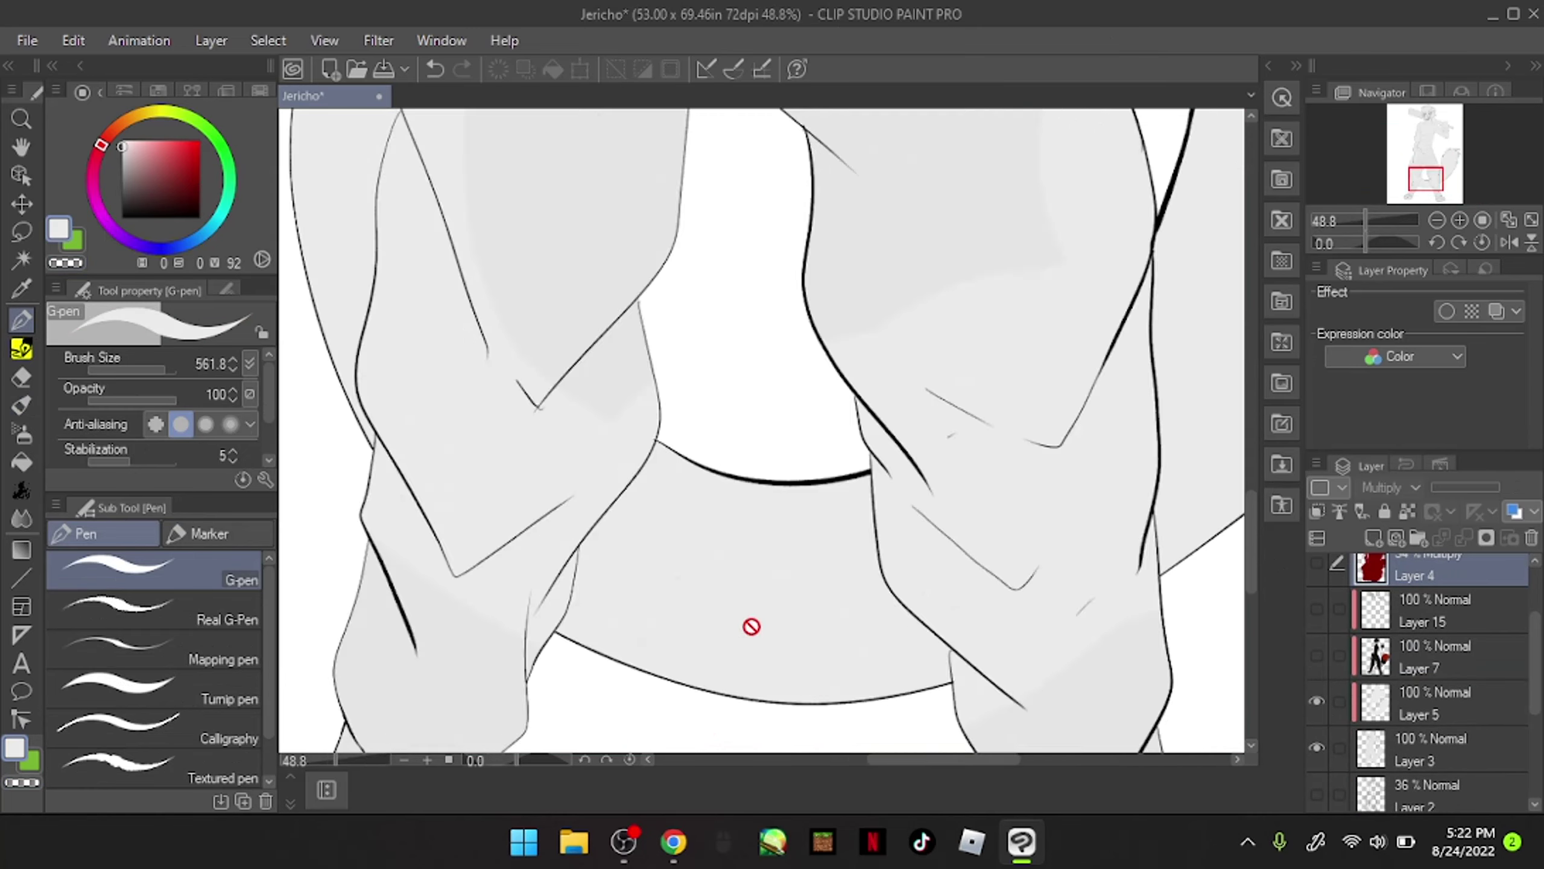
pyautogui.click(1416, 703)
pyautogui.click(1417, 657)
pyautogui.click(1317, 700)
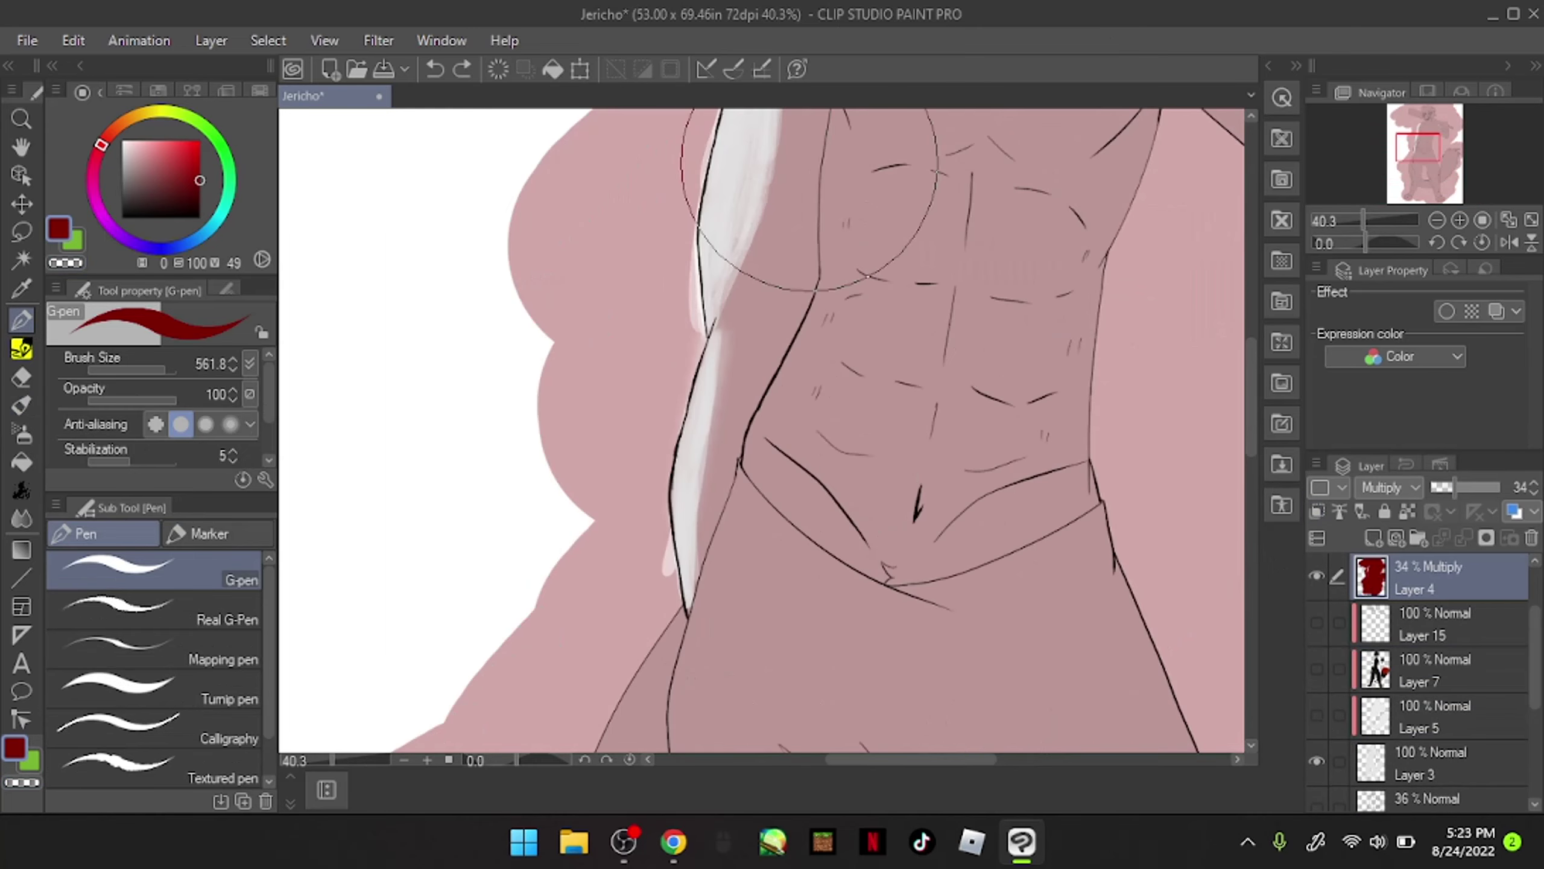
# Step: Clear shading from Layer 4 along the tail's curve beside the lowered arm with the Round mixing brush at 157.8, amount of paint 100
pyautogui.click(21, 405)
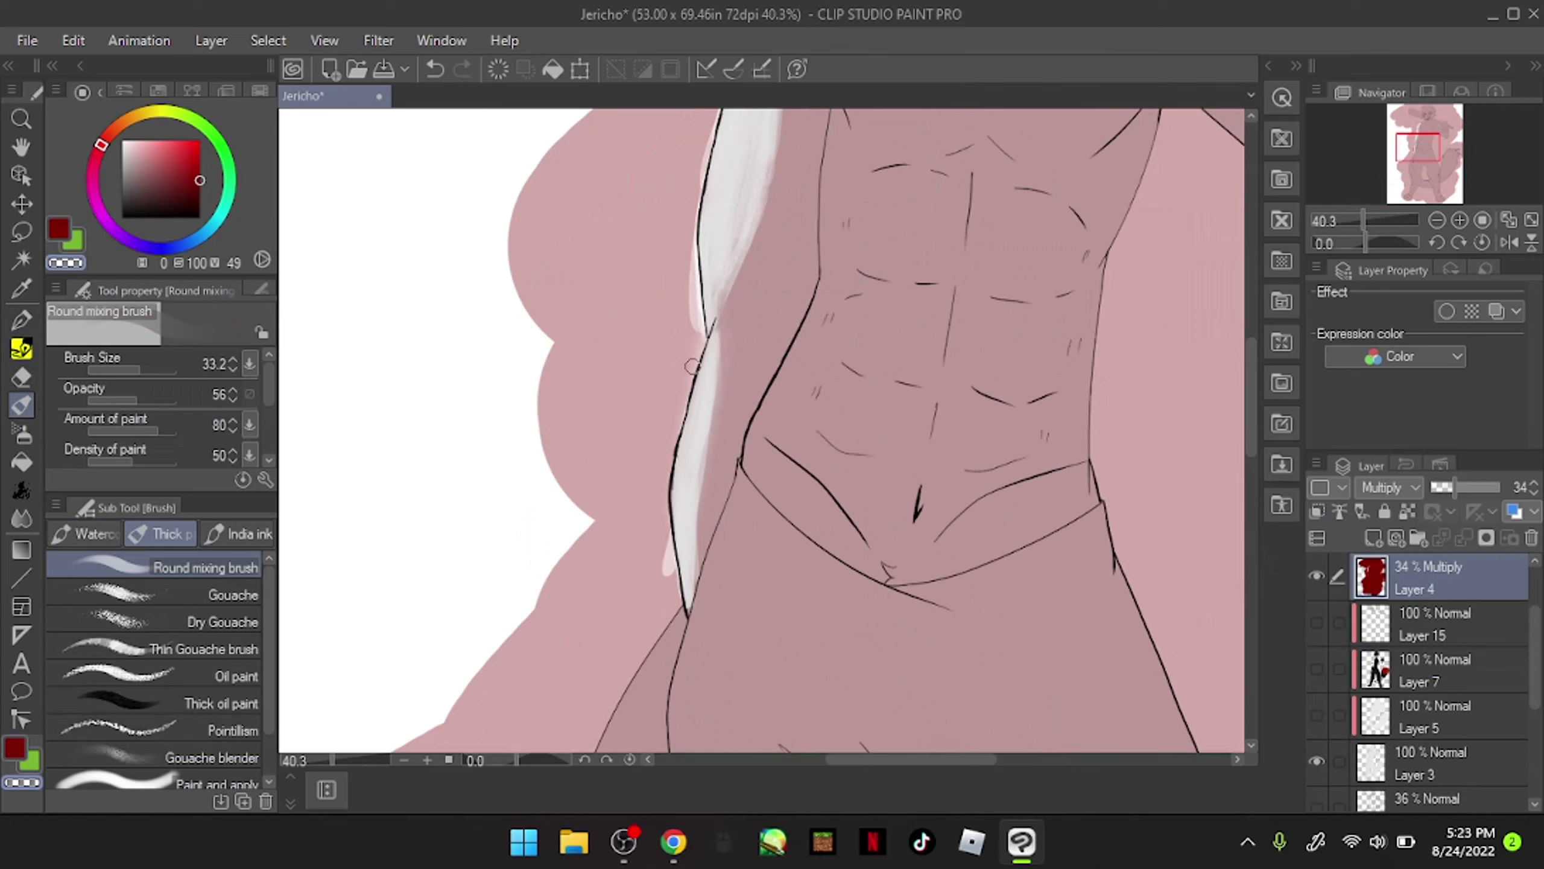
pyautogui.scroll(-3, 704, 207)
pyautogui.moveTo(626, 362); pyautogui.dragTo(575, 481)
pyautogui.moveTo(608, 316)
pyautogui.mouseDown()
pyautogui.moveTo(534, 556)
pyautogui.moveTo(602, 718)
pyautogui.mouseUp()
pyautogui.click(176, 431)
pyautogui.moveTo(638, 359); pyautogui.dragTo(682, 566)
pyautogui.hotkey('ctrl', 'z')
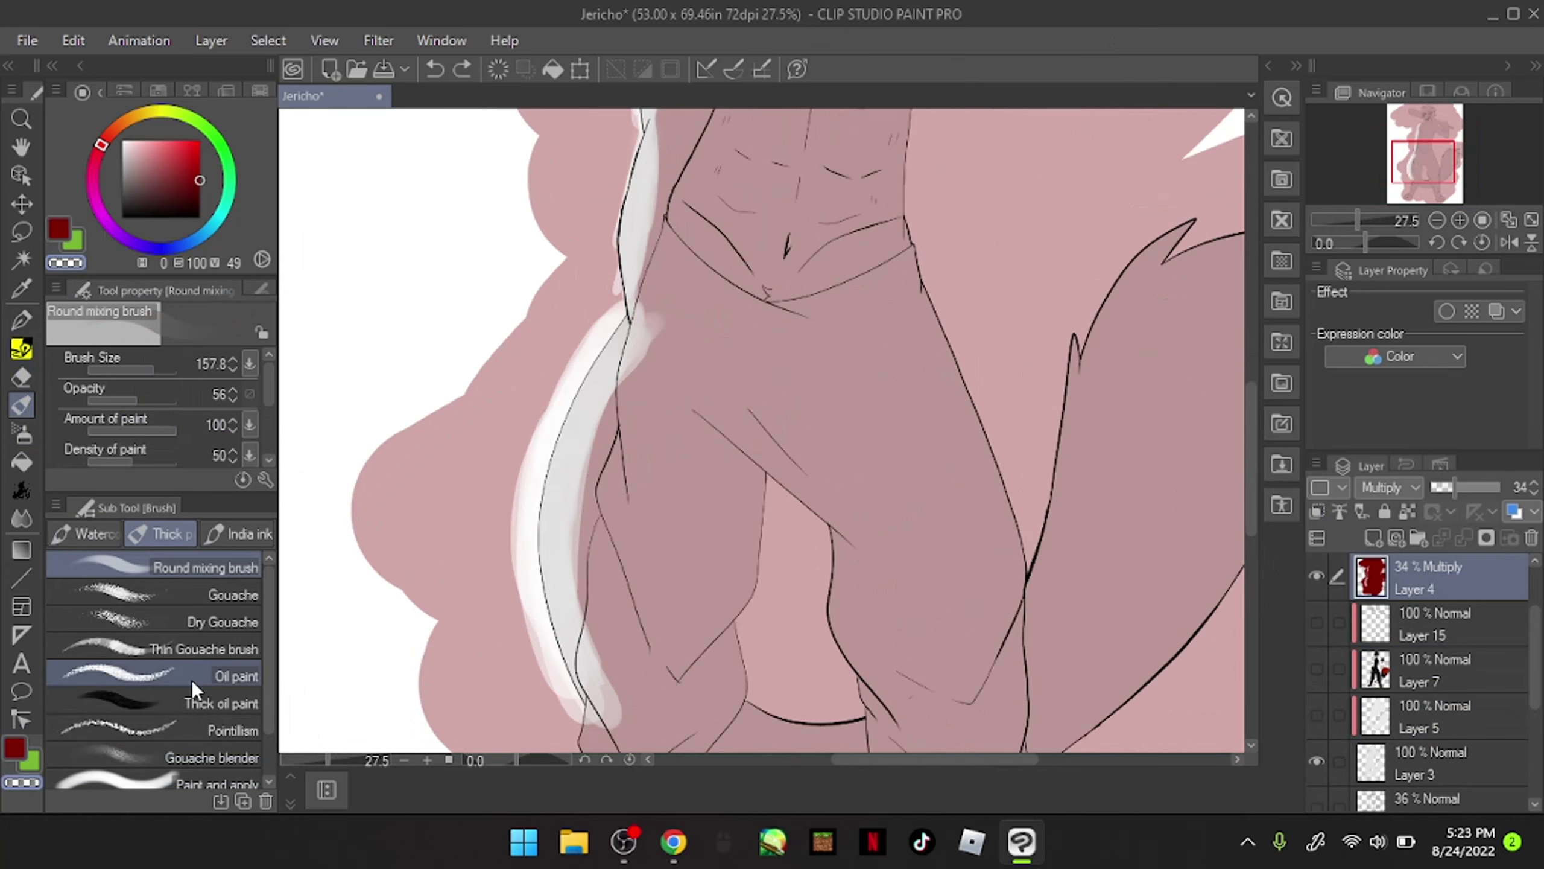
# Step: Try the watercolour and airbrush sub tools, then choose the Watery ink brush at size 100
pyautogui.click(79, 533)
pyautogui.click(22, 433)
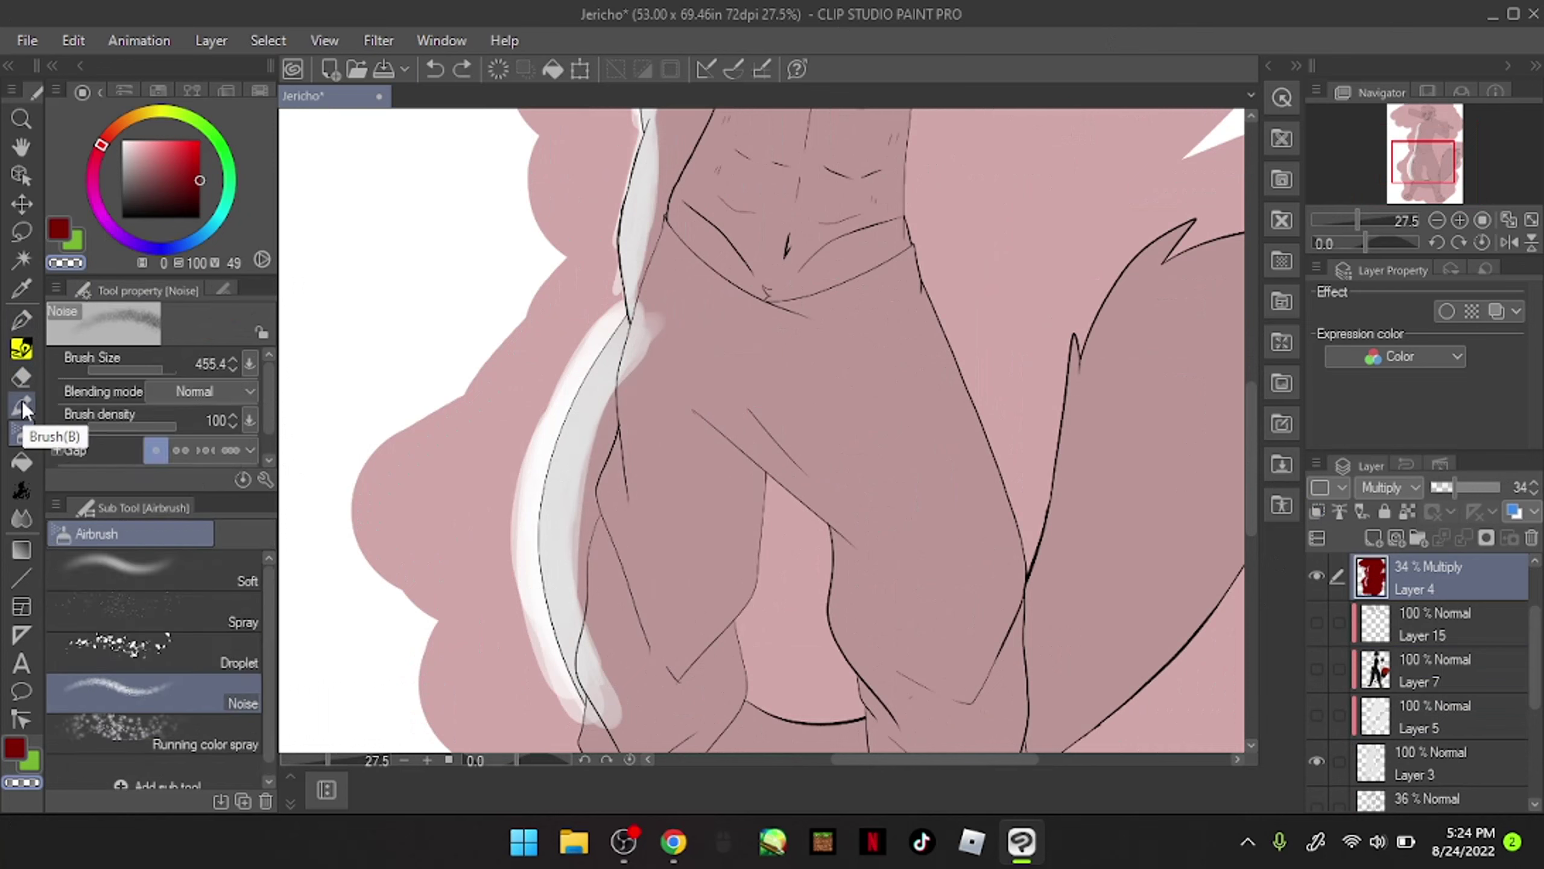
pyautogui.click(21, 405)
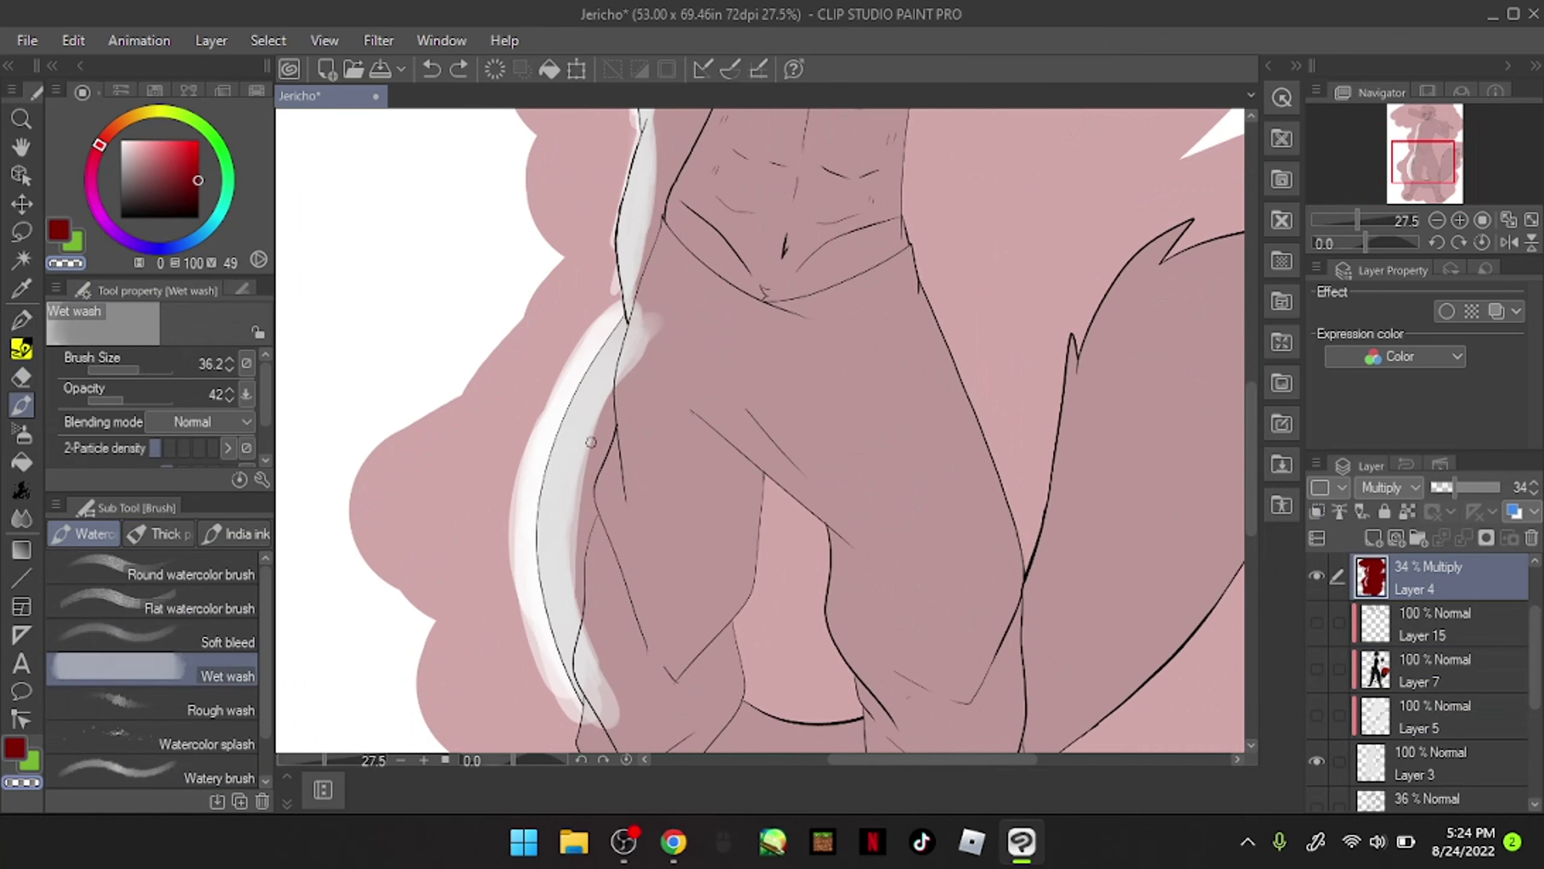
pyautogui.press('.')
pyautogui.press('.')
pyautogui.press('.')
pyautogui.press('.')
pyautogui.press('.')
pyautogui.press('.')
pyautogui.press(',')
pyautogui.press(',')
pyautogui.press(',')
pyautogui.press('.')
pyautogui.hotkey('ctrl', '0')
pyautogui.click(673, 842)
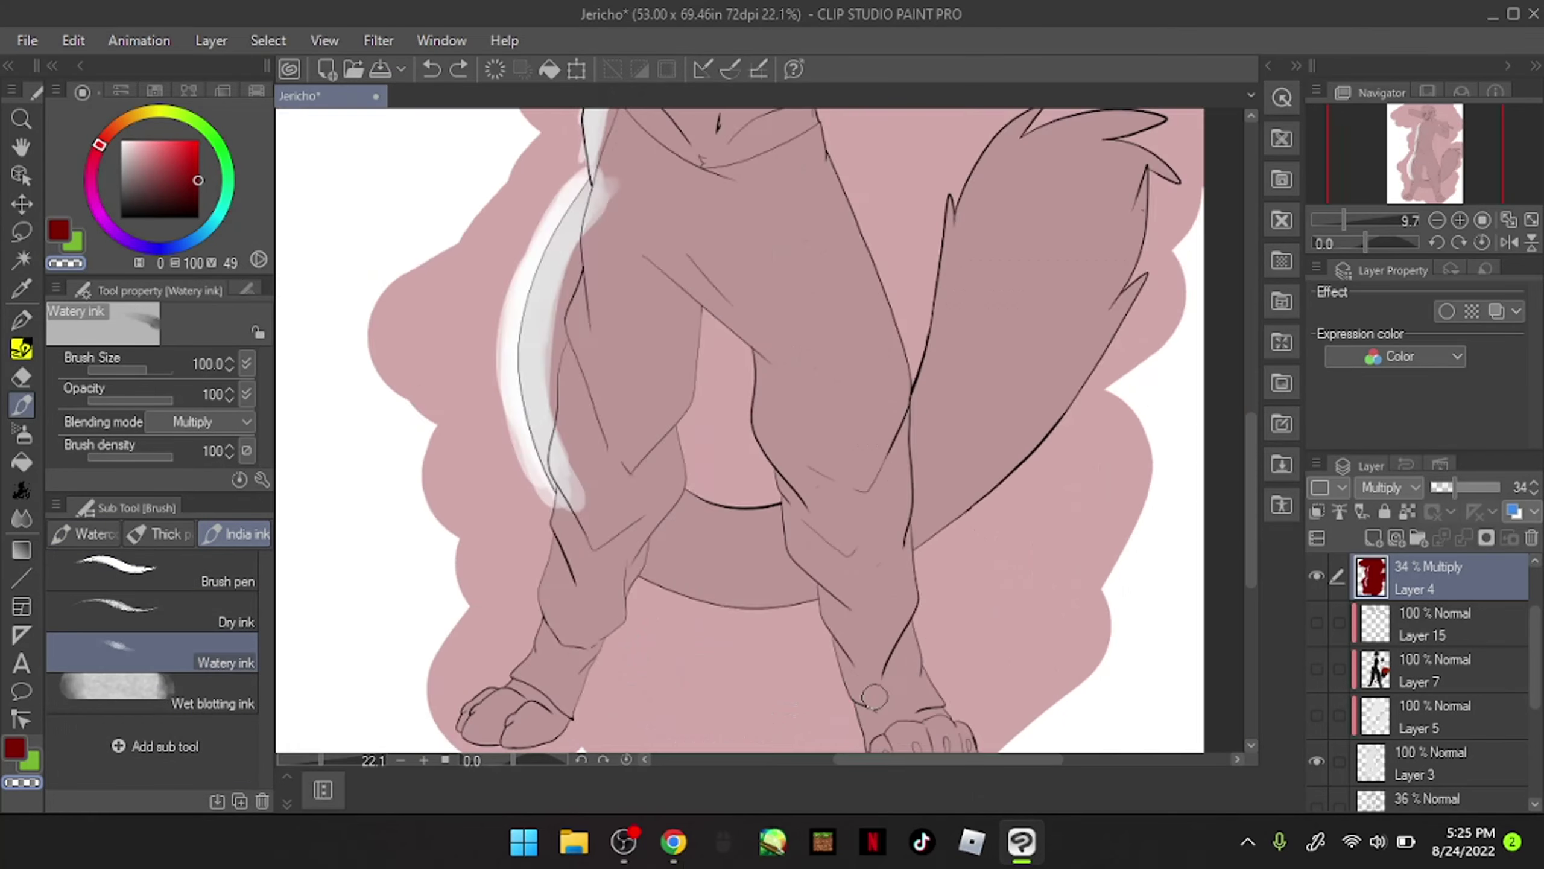
# Step: Clear highlights out of the shading along the tail's lower curve between the legs and across the bushy tail end
pyautogui.moveTo(426, 426)
pyautogui.mouseDown()
pyautogui.moveTo(666, 517)
pyautogui.moveTo(748, 450)
pyautogui.mouseUp()
pyautogui.moveTo(760, 517); pyautogui.dragTo(814, 498)
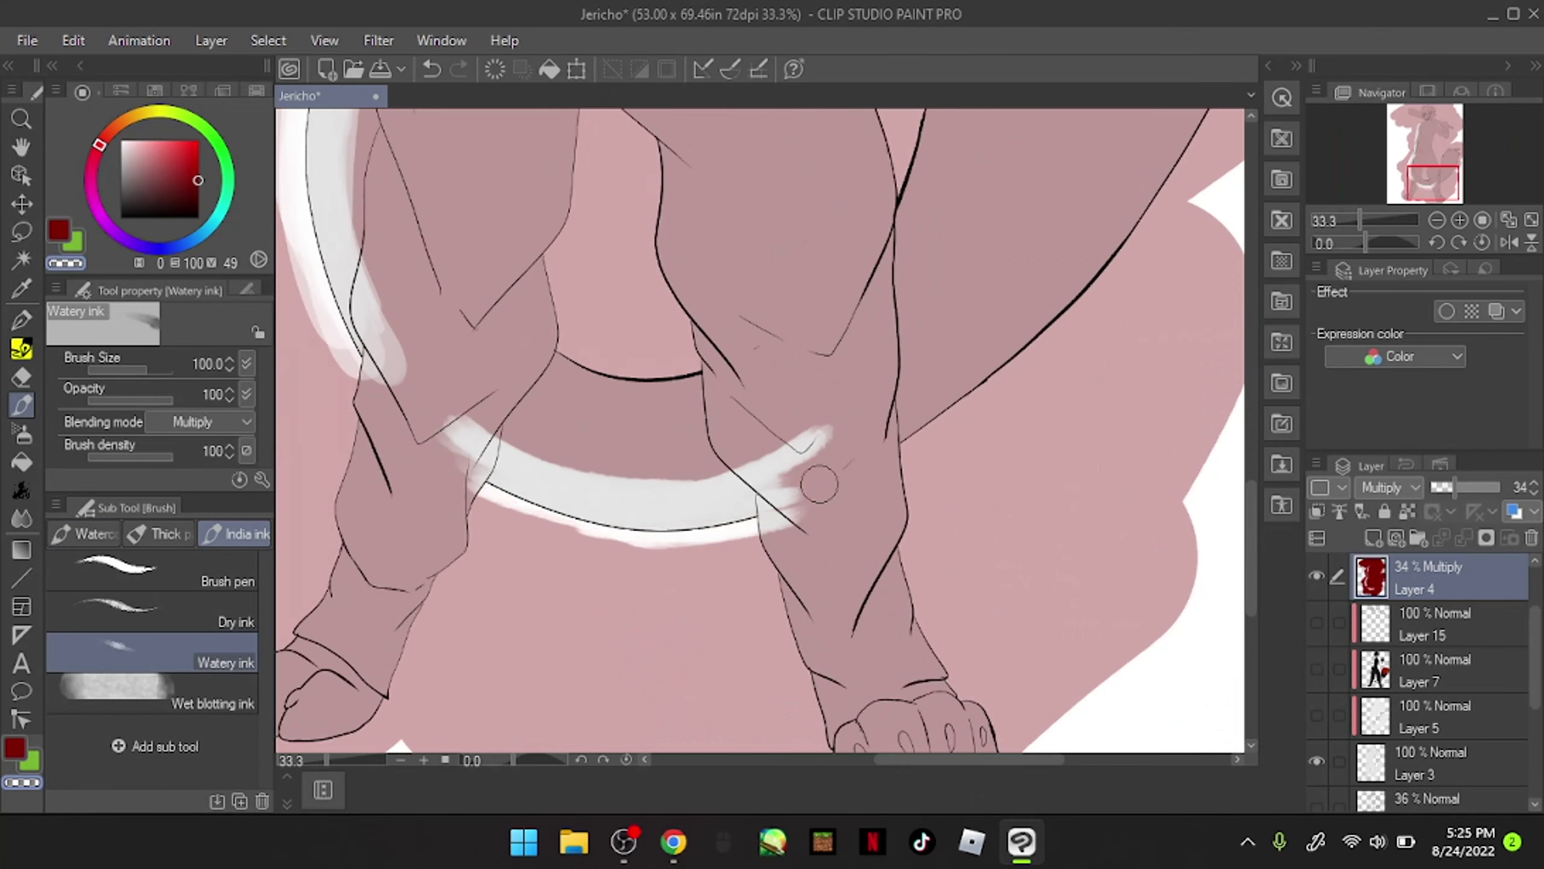
pyautogui.scroll(-3, 814, 497)
pyautogui.moveTo(681, 724); pyautogui.dragTo(739, 310)
pyautogui.moveTo(754, 666)
pyautogui.mouseDown()
pyautogui.moveTo(851, 473)
pyautogui.moveTo(912, 271)
pyautogui.moveTo(772, 332)
pyautogui.moveTo(752, 634)
pyautogui.moveTo(793, 524)
pyautogui.moveTo(819, 306)
pyautogui.mouseUp()
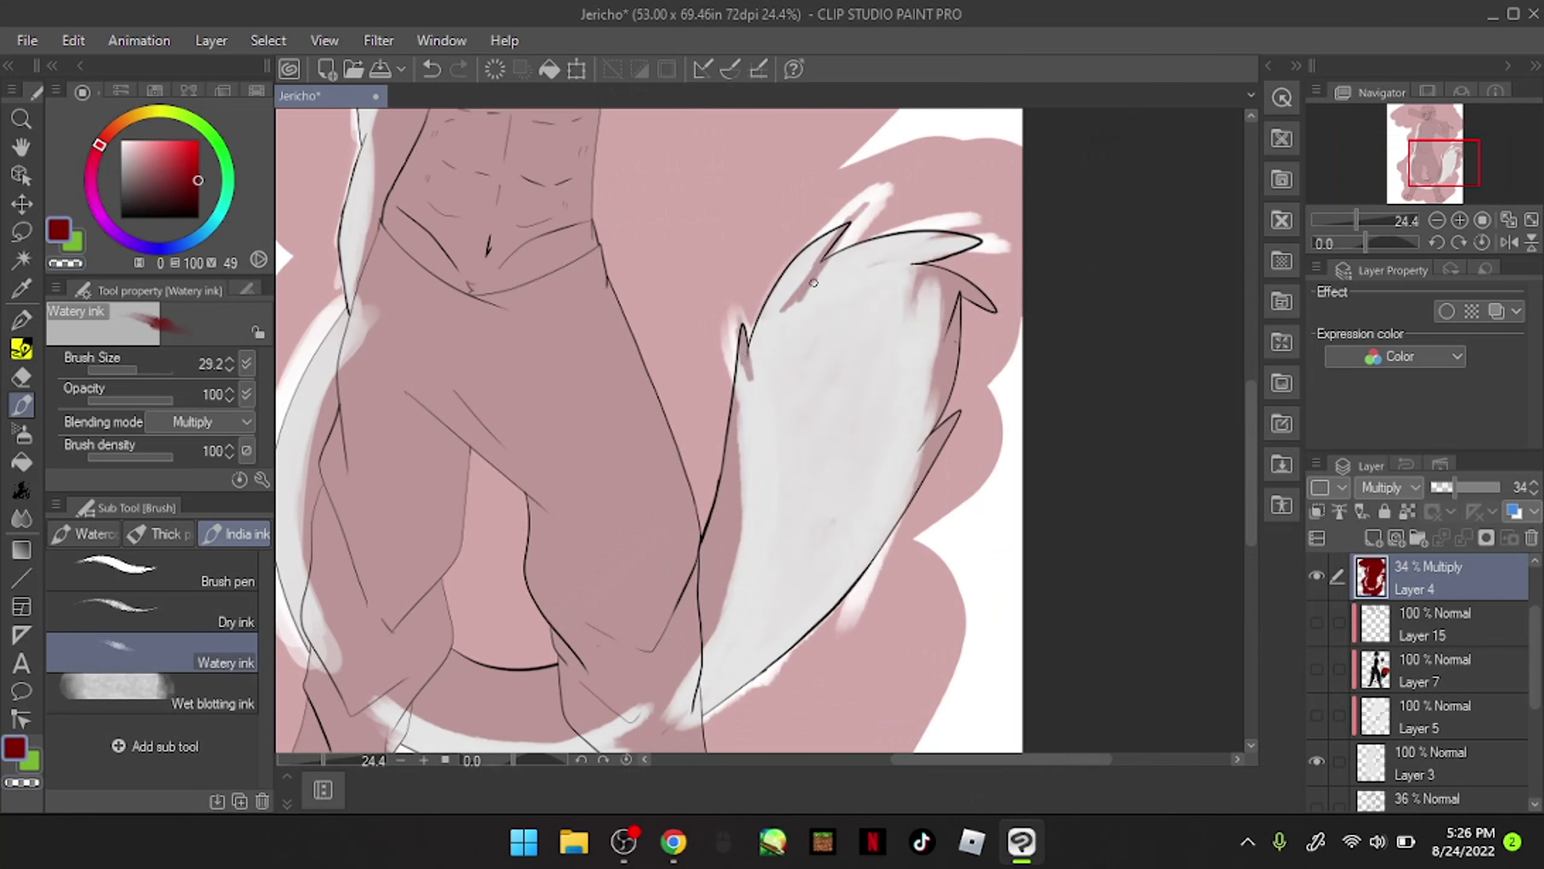
# Step: Clear highlights over both pectorals and the upper pair of abs with Watery ink, raising the brush size to 125
pyautogui.scroll(-3, 898, 263)
pyautogui.scroll(5, 742, 243)
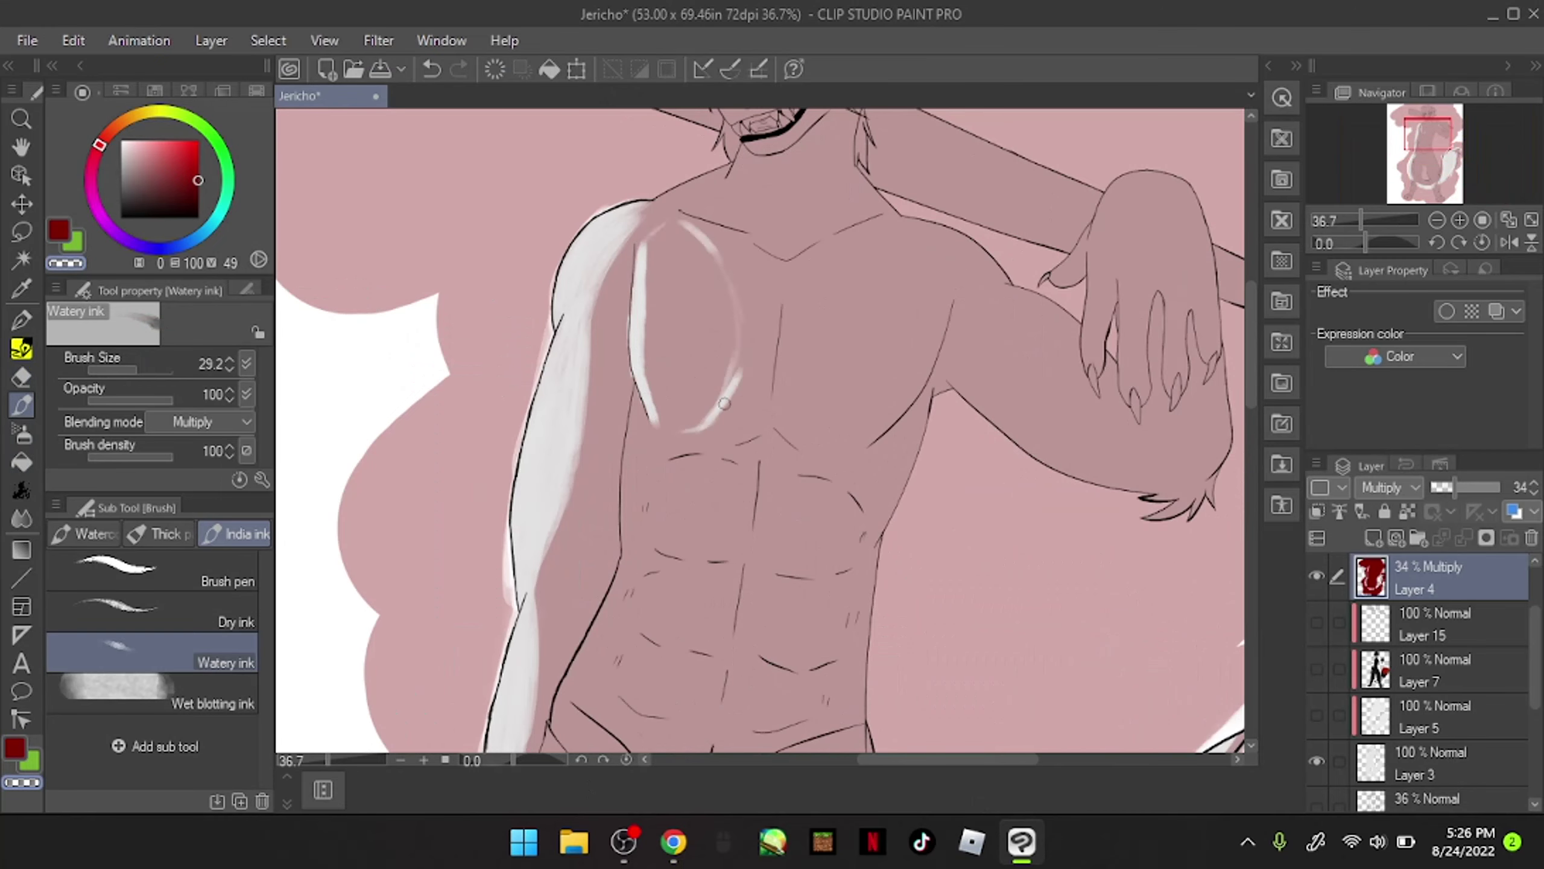
pyautogui.moveTo(134, 374); pyautogui.dragTo(149, 371)
pyautogui.moveTo(663, 243)
pyautogui.mouseDown()
pyautogui.moveTo(706, 329)
pyautogui.moveTo(800, 345)
pyautogui.moveTo(817, 421)
pyautogui.moveTo(783, 456)
pyautogui.mouseUp()
pyautogui.scroll(3, 783, 456)
pyautogui.moveTo(644, 517); pyautogui.dragTo(785, 548)
pyautogui.moveTo(845, 547); pyautogui.dragTo(936, 577)
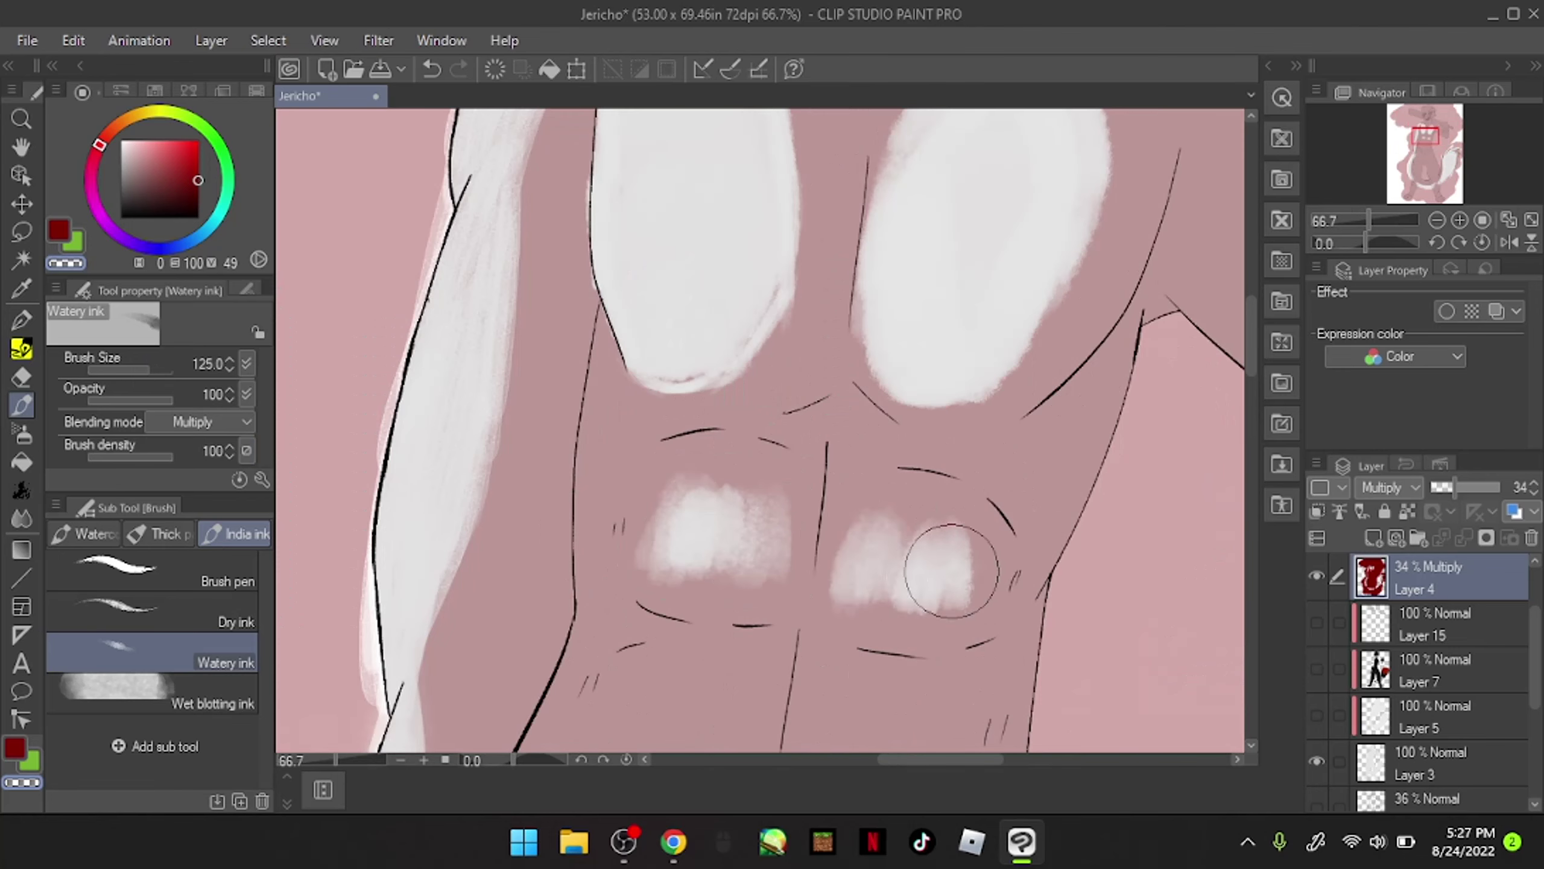
# Step: Clear highlights on the lower abs, the stomach midline and the waist beside the lowered arm with the Gouache brush at 41.7
pyautogui.click(159, 534)
pyautogui.scroll(-3, 917, 569)
pyautogui.scroll(3, 790, 426)
pyautogui.moveTo(733, 343)
pyautogui.mouseDown()
pyautogui.moveTo(741, 412)
pyautogui.moveTo(903, 448)
pyautogui.moveTo(855, 563)
pyautogui.moveTo(608, 487)
pyautogui.moveTo(669, 332)
pyautogui.mouseUp()
pyautogui.moveTo(813, 439)
pyautogui.mouseDown()
pyautogui.moveTo(869, 173)
pyautogui.moveTo(776, 602)
pyautogui.moveTo(842, 651)
pyautogui.mouseUp()
pyautogui.scroll(1, 775, 602)
pyautogui.moveTo(748, 365); pyautogui.dragTo(762, 527)
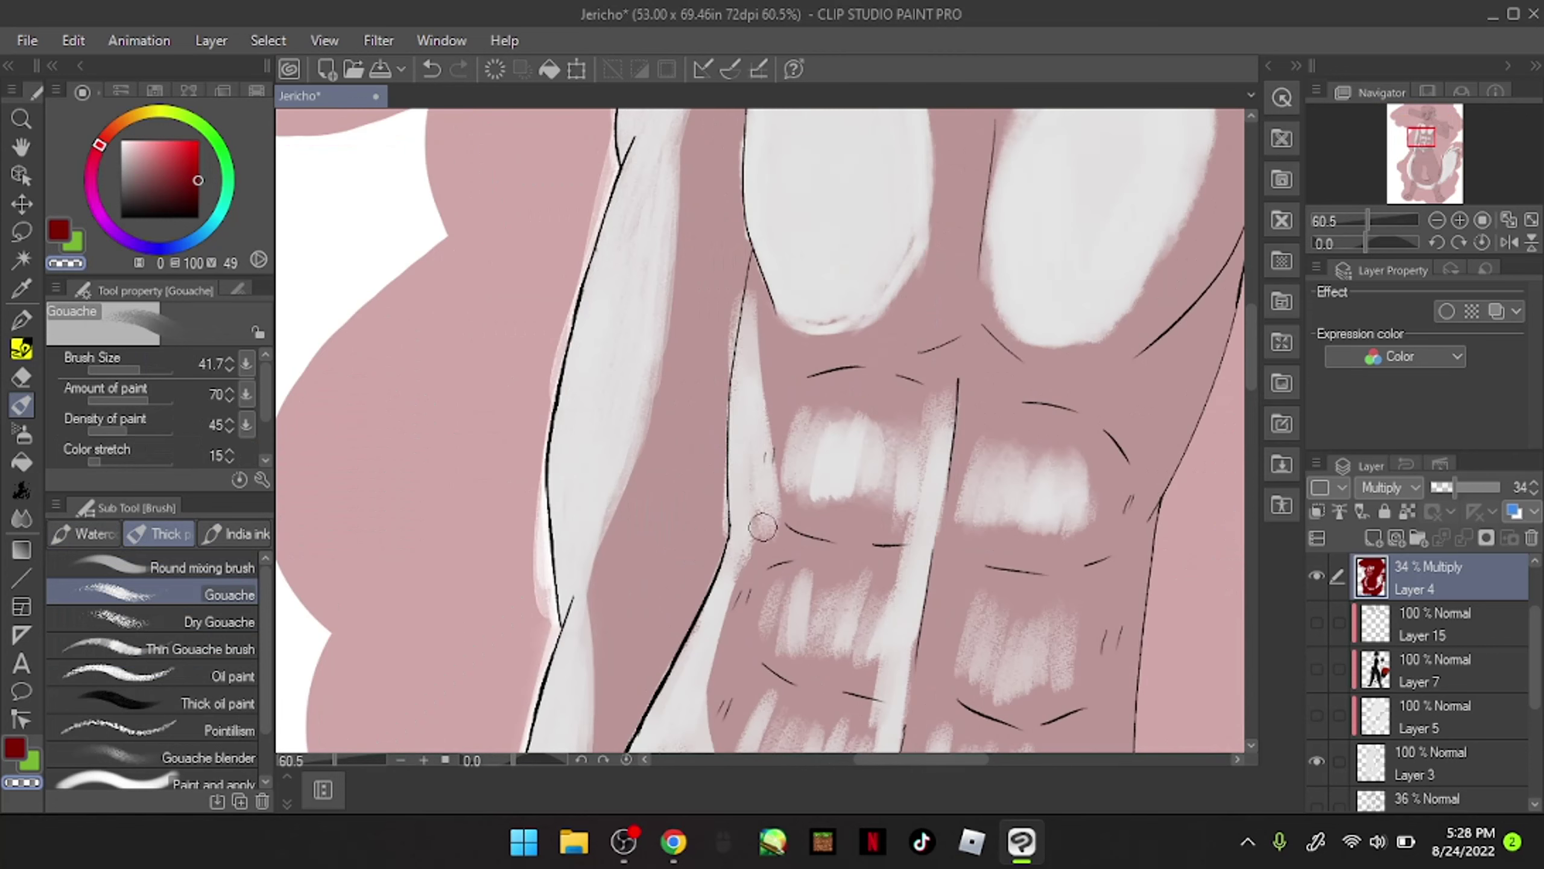
# Step: Clear Gouache highlights along the lowered forearm, the slope from shoulder to neck and the collarbone
pyautogui.scroll(-1, 811, 358)
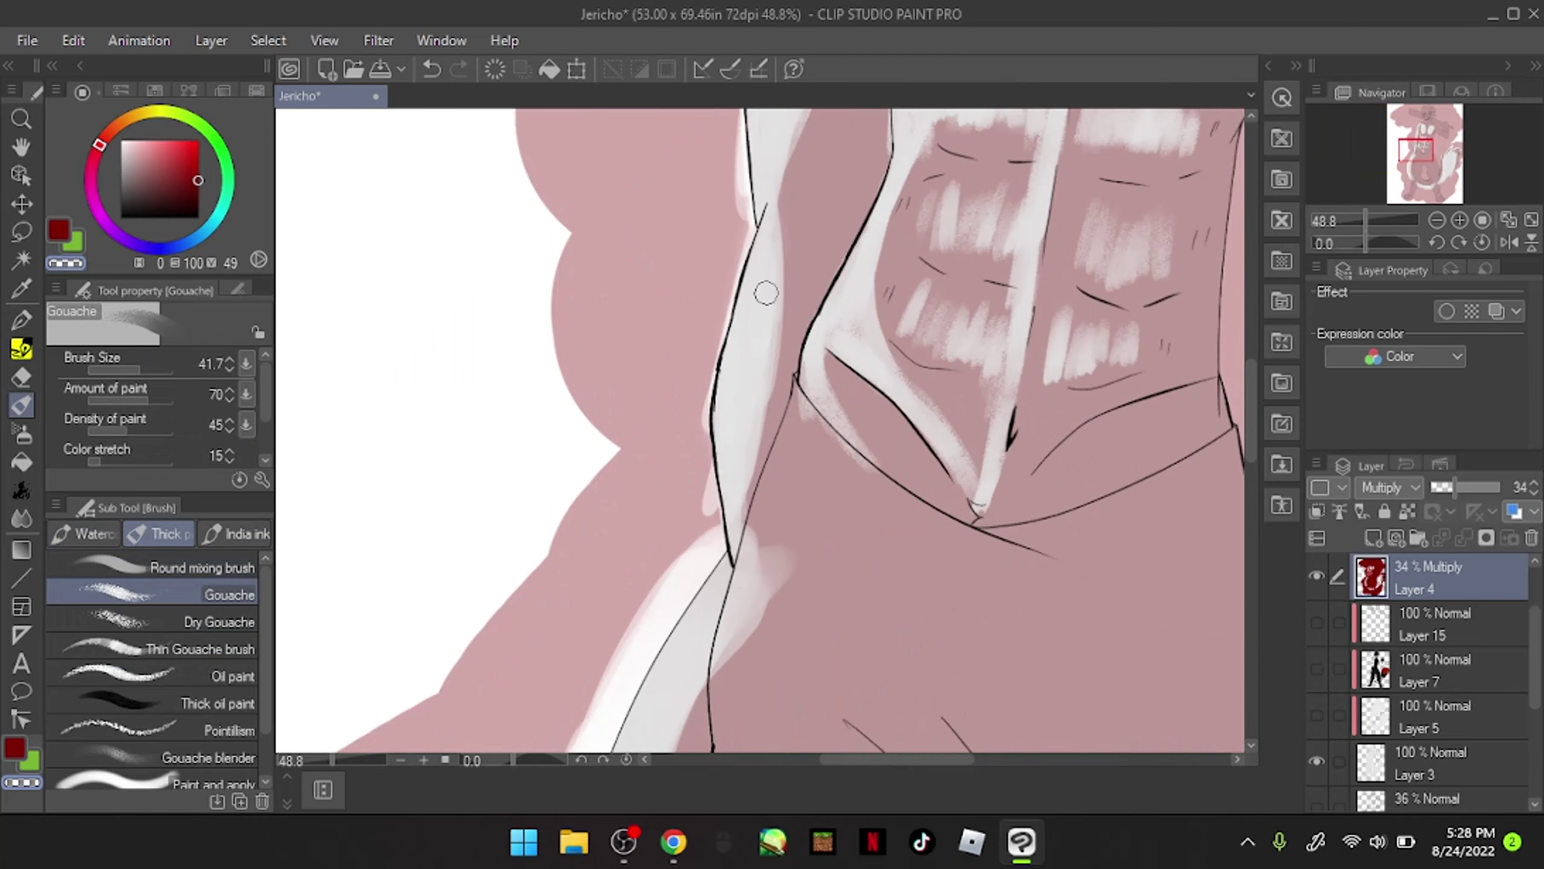
pyautogui.moveTo(737, 364); pyautogui.dragTo(760, 526)
pyautogui.scroll(-5, 760, 527)
pyautogui.scroll(6, 790, 304)
pyautogui.moveTo(815, 246); pyautogui.dragTo(681, 310)
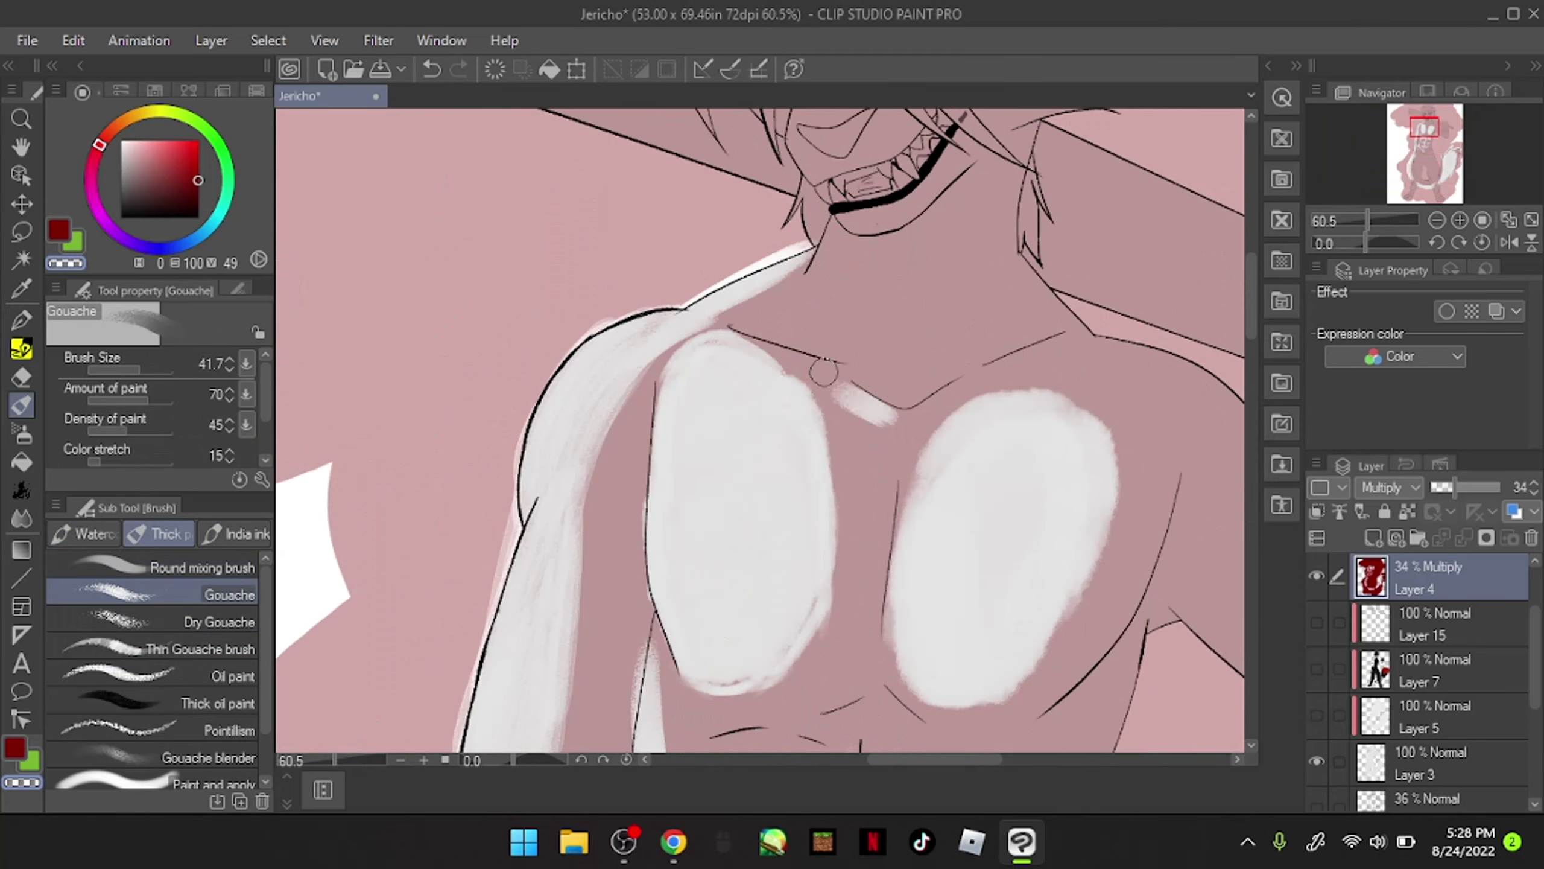
pyautogui.moveTo(693, 341); pyautogui.dragTo(675, 362)
pyautogui.scroll(-2, 1039, 508)
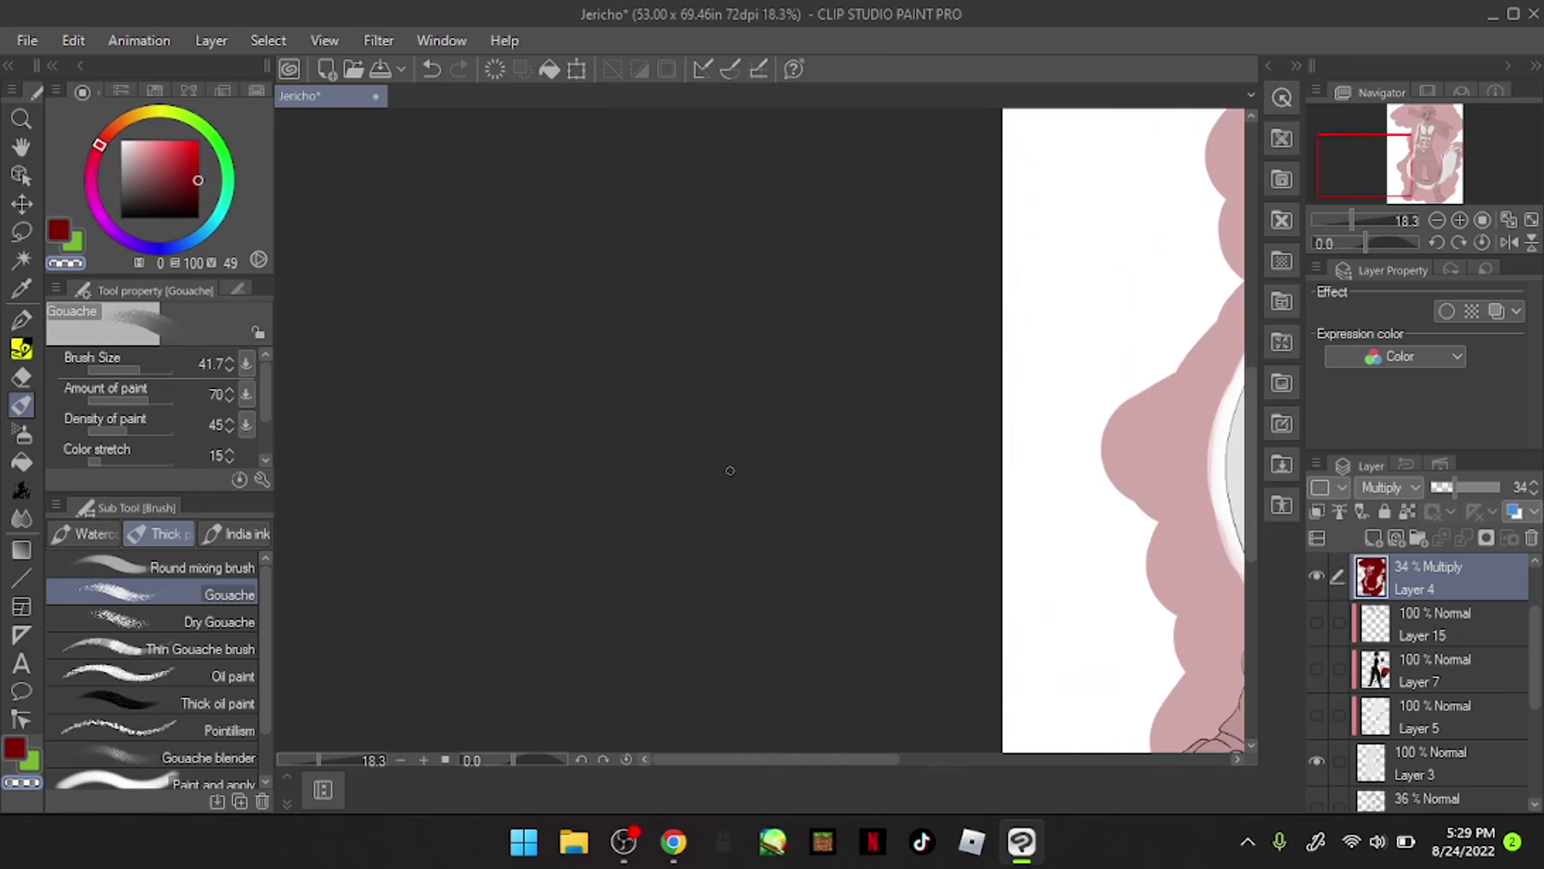
# Step: Blur the highlight edges on the lowered arm and its neighbouring pectoral, enlarging the Blur brush to 211.9
pyautogui.press('j')
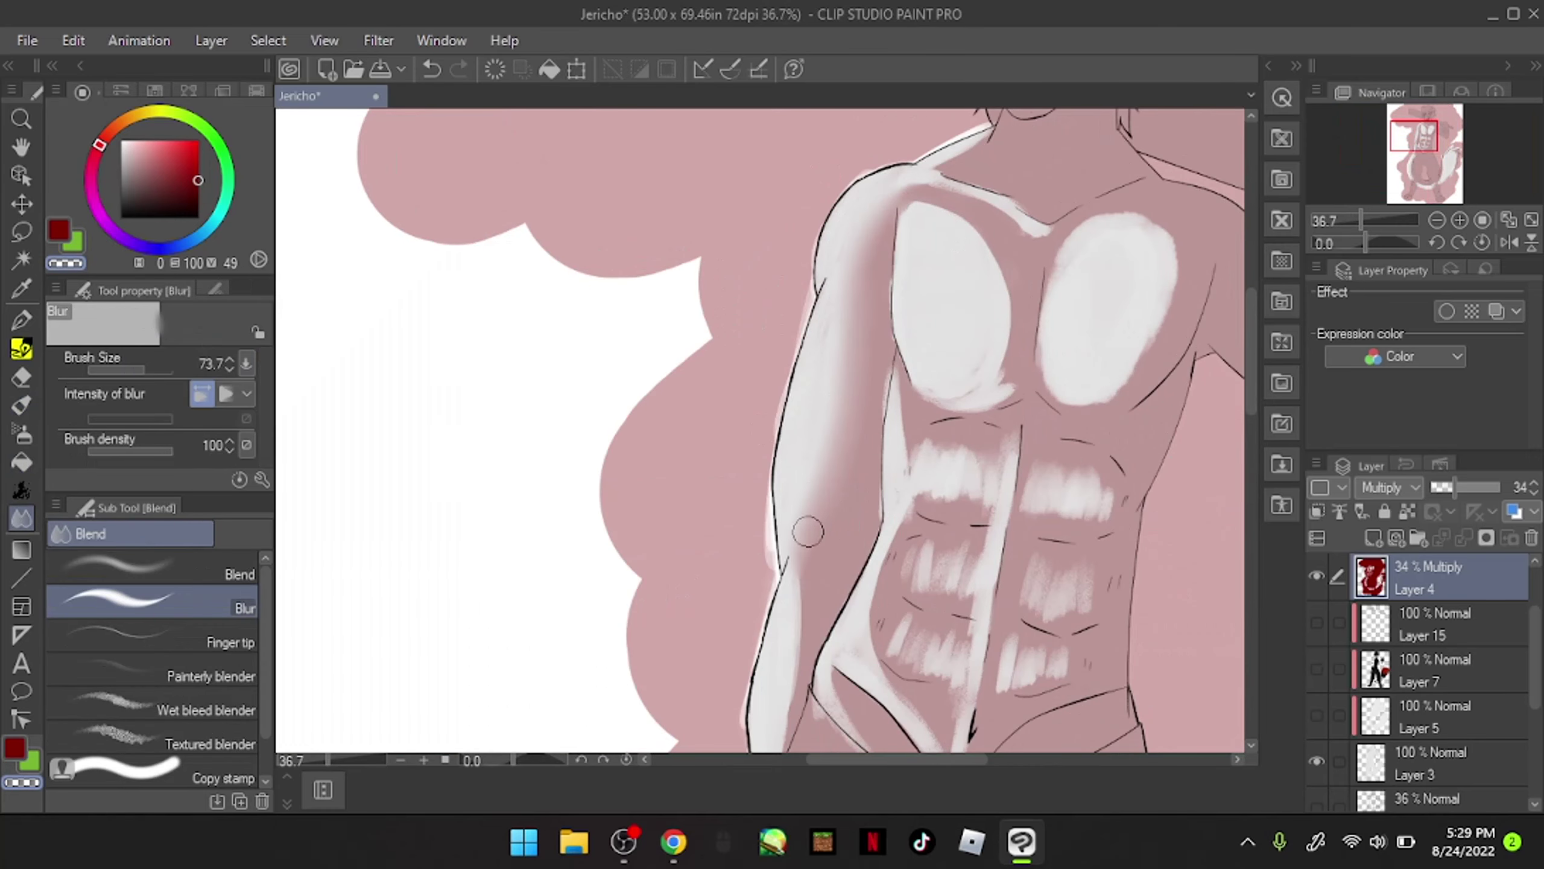
pyautogui.moveTo(898, 212)
pyautogui.mouseDown()
pyautogui.moveTo(986, 375)
pyautogui.moveTo(940, 226)
pyautogui.mouseUp()
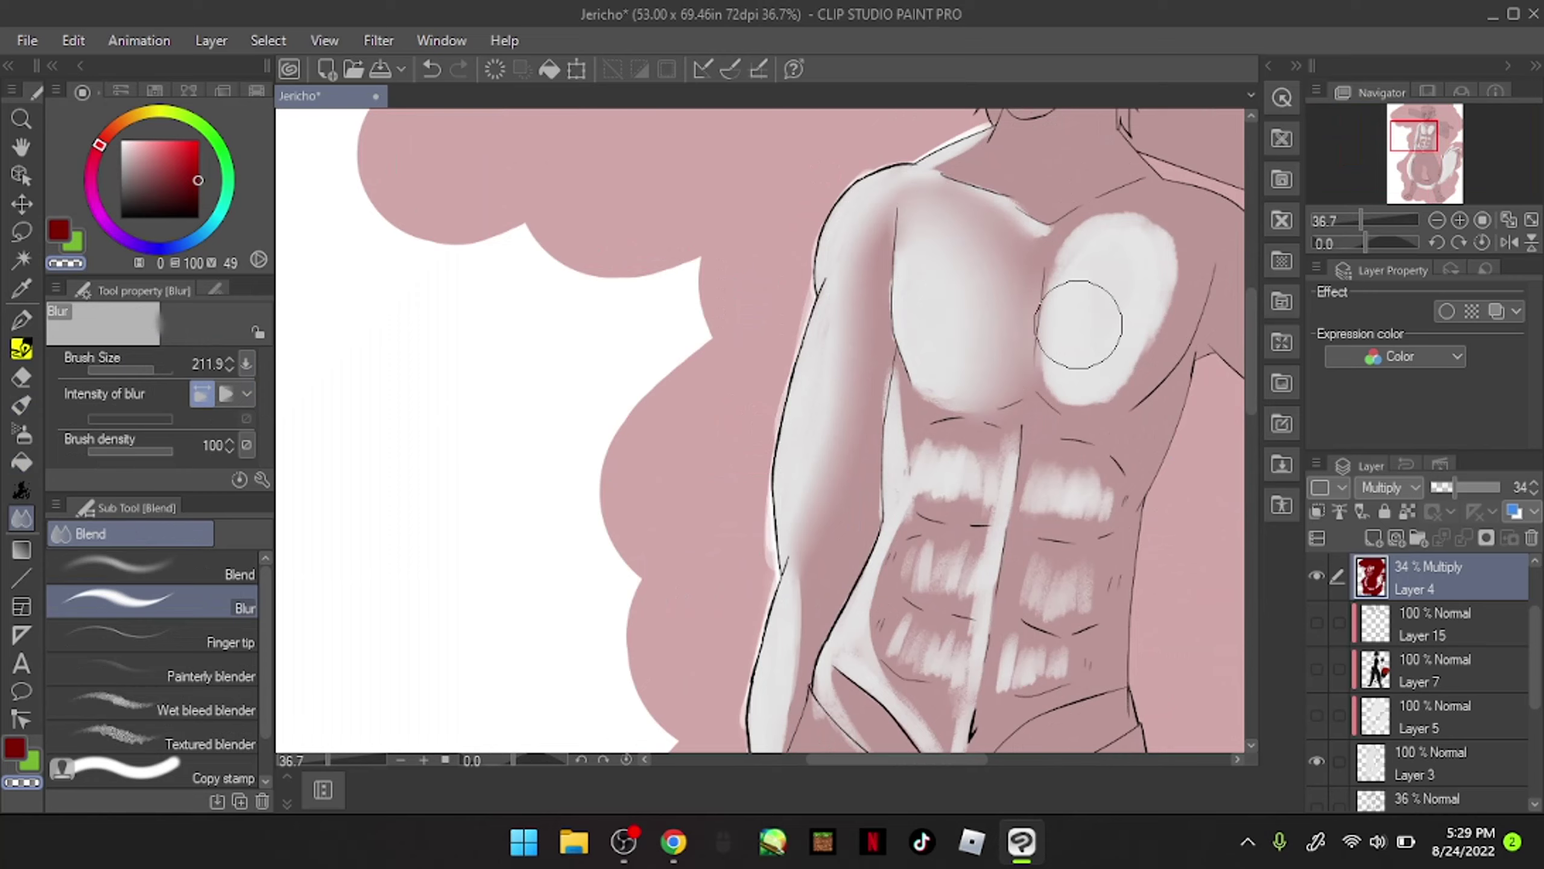
# Step: Show colour Layers 7 and 5, and merge Layer 7 into Layer 5
pyautogui.scroll(-2, 1078, 324)
pyautogui.scroll(-5, 689, 448)
pyautogui.click(1317, 668)
pyautogui.click(1317, 715)
pyautogui.click(1435, 669)
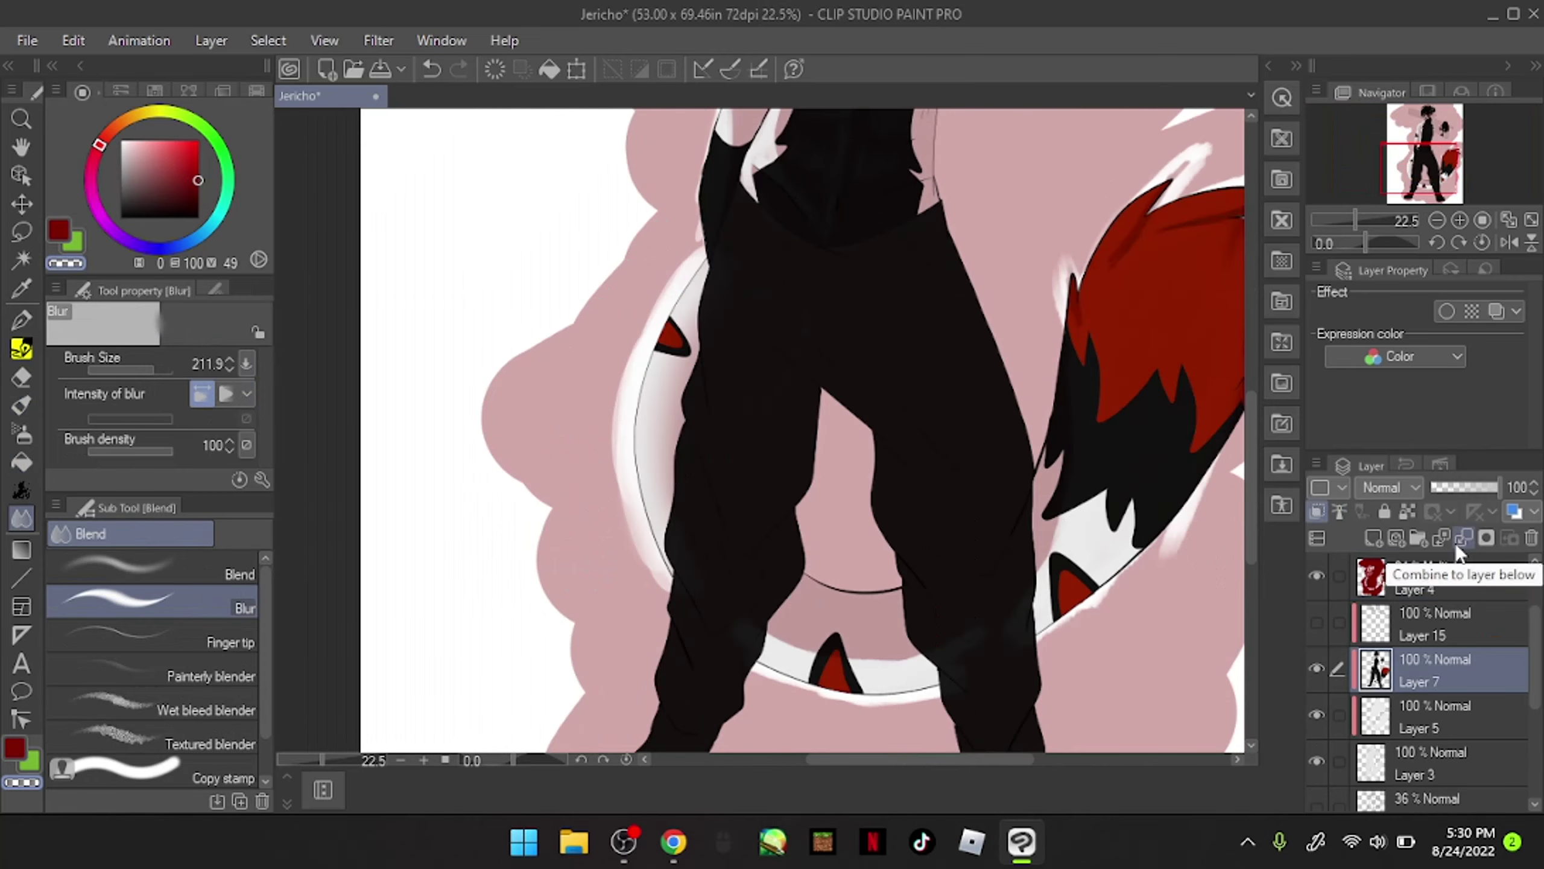
pyautogui.click(1459, 544)
# Step: Blend the tail's shading on Layer 4 with Gouache at 162.7 and Blur, and set the layer's opacity to 62
pyautogui.scroll(-3, 730, 426)
pyautogui.scroll(2, 766, 562)
pyautogui.keyDown('ctrl'); pyautogui.keyDown('shift'); pyautogui.click(810, 618); pyautogui.keyUp('shift'); pyautogui.keyUp('ctrl')
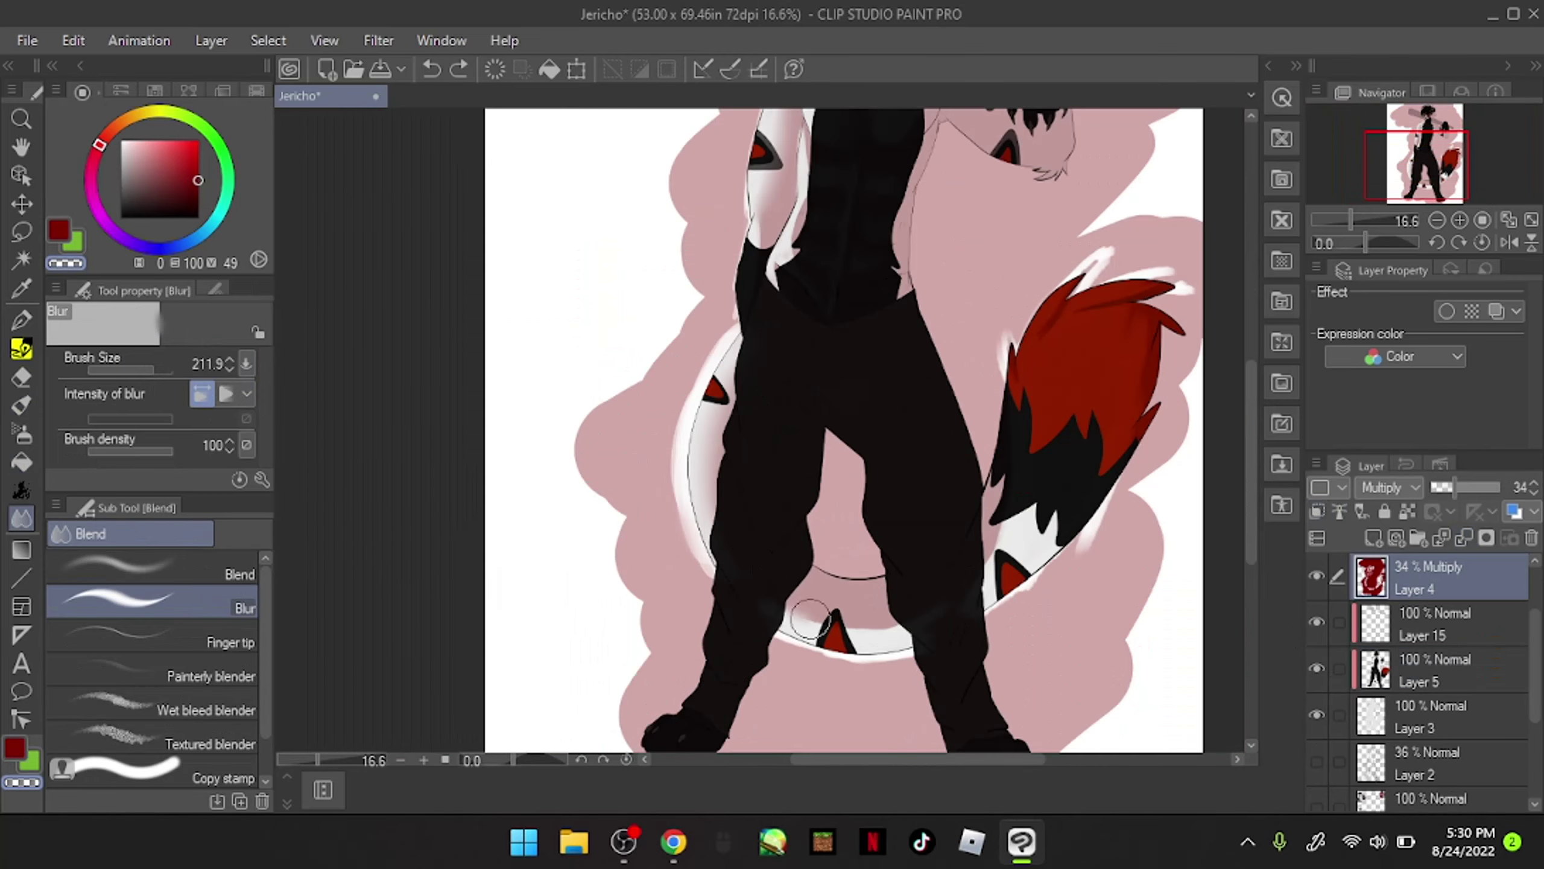
pyautogui.moveTo(1000, 575); pyautogui.dragTo(998, 480)
pyautogui.click(23, 405)
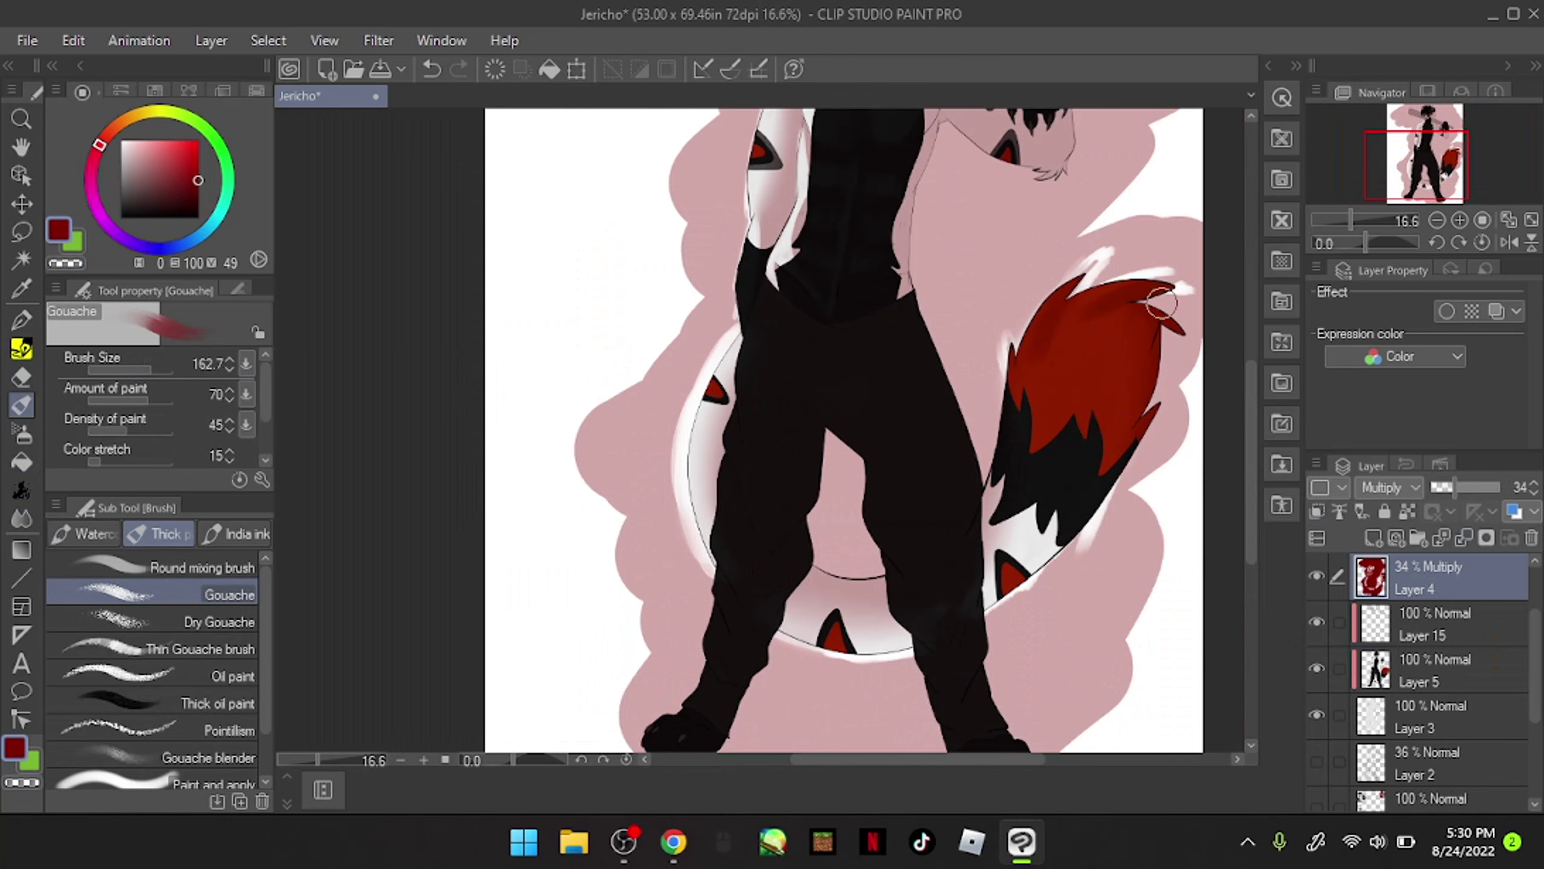
pyautogui.press('j')
pyautogui.scroll(1, 1034, 487)
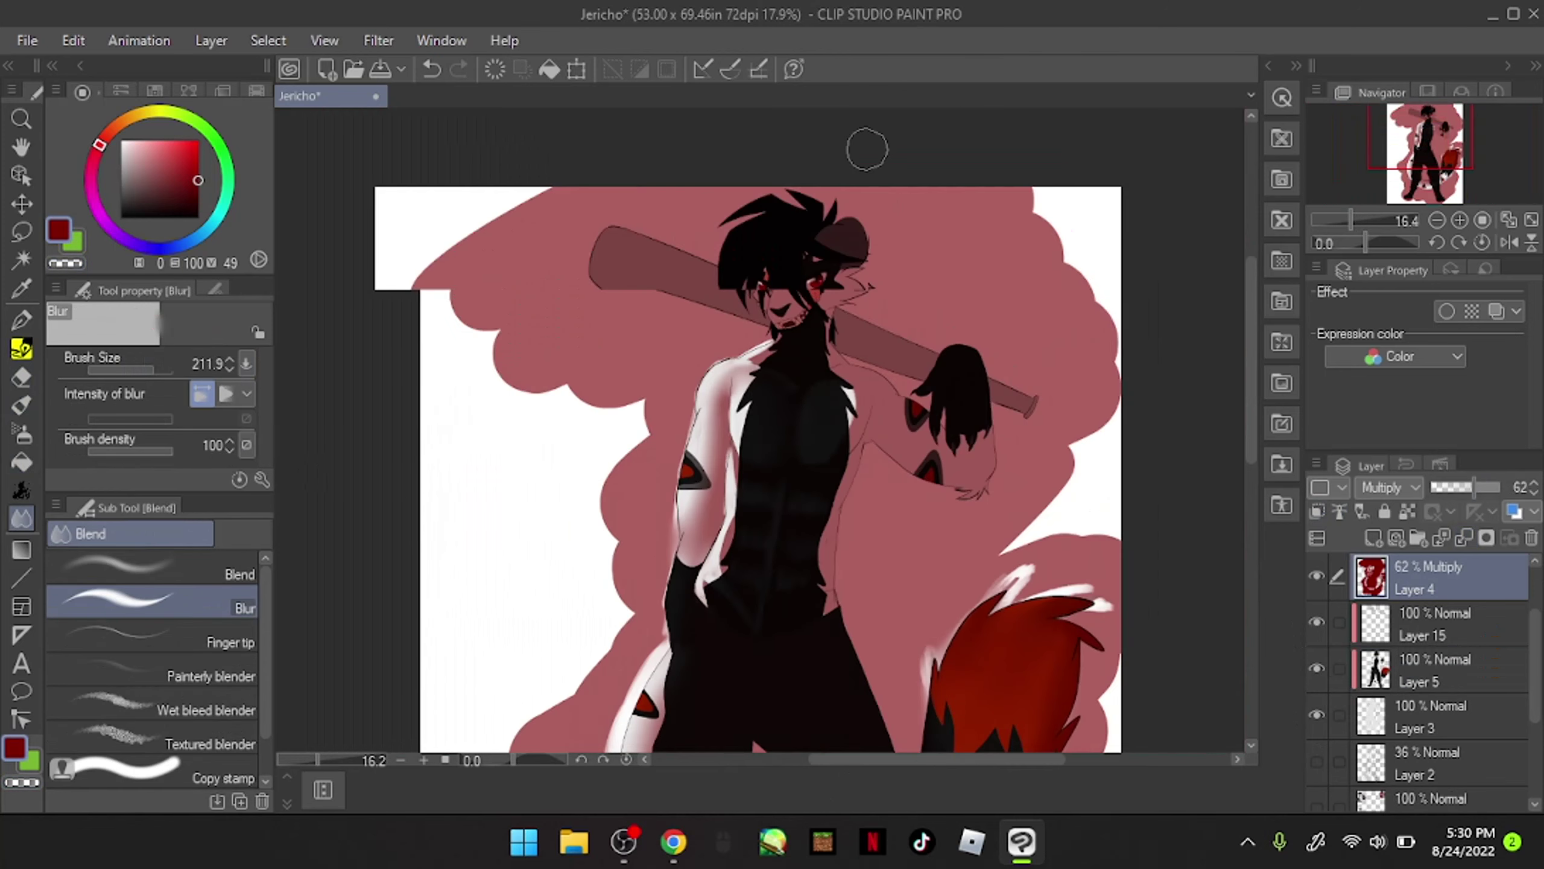
# Step: Soften the shading around the chest fur and the lowered arm's shoulder with Blur, refining the edges with Gouache at 25.6
pyautogui.scroll(4, 866, 145)
pyautogui.moveTo(1070, 462); pyautogui.dragTo(985, 666)
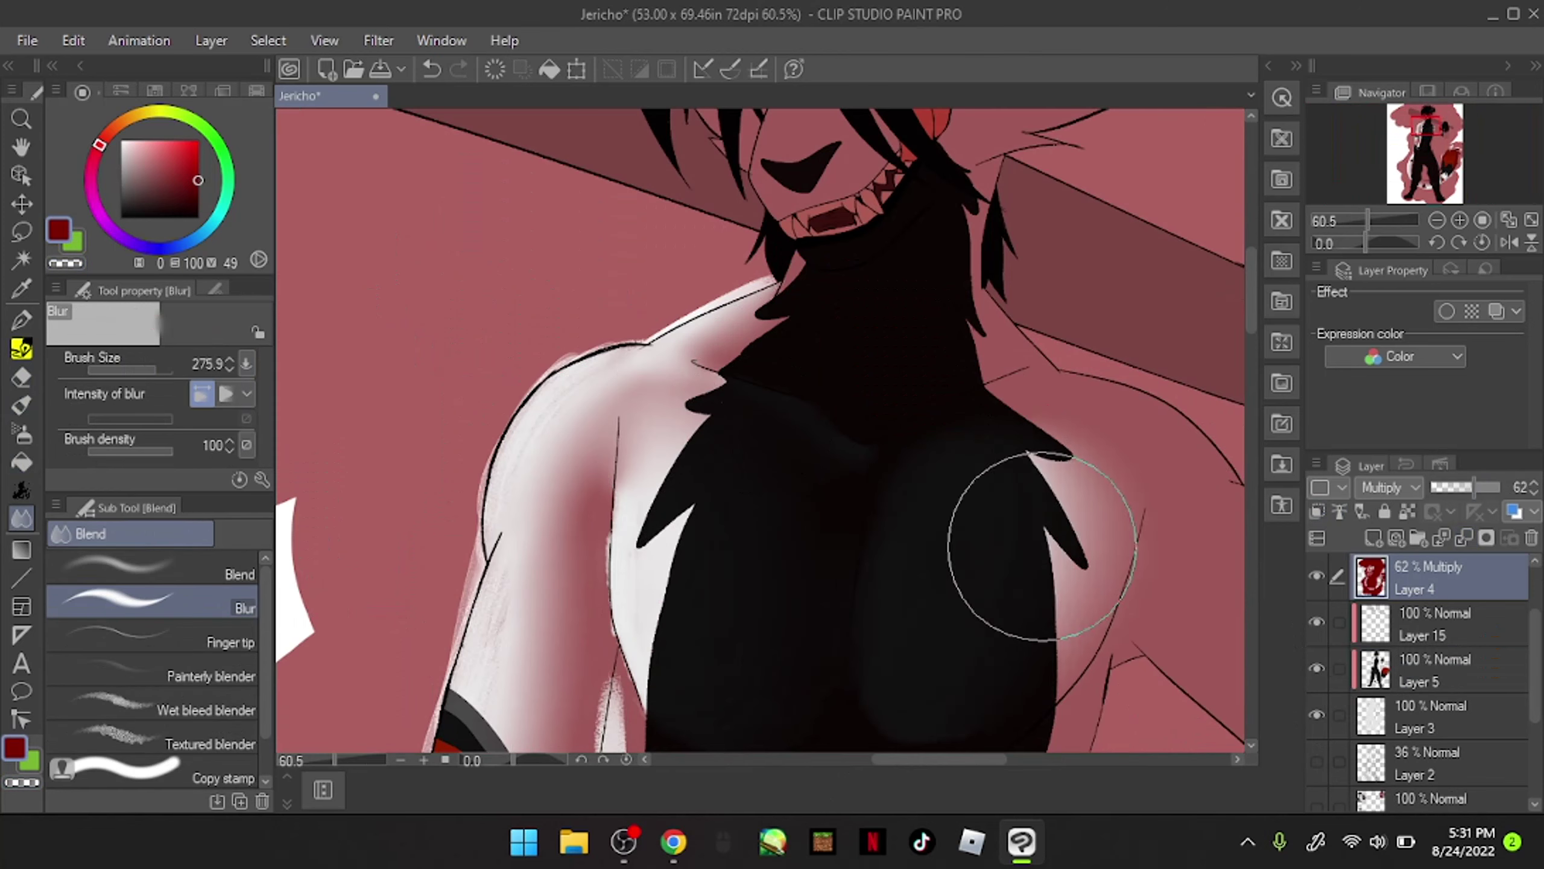
pyautogui.scroll(-1, 985, 666)
pyautogui.press('b')
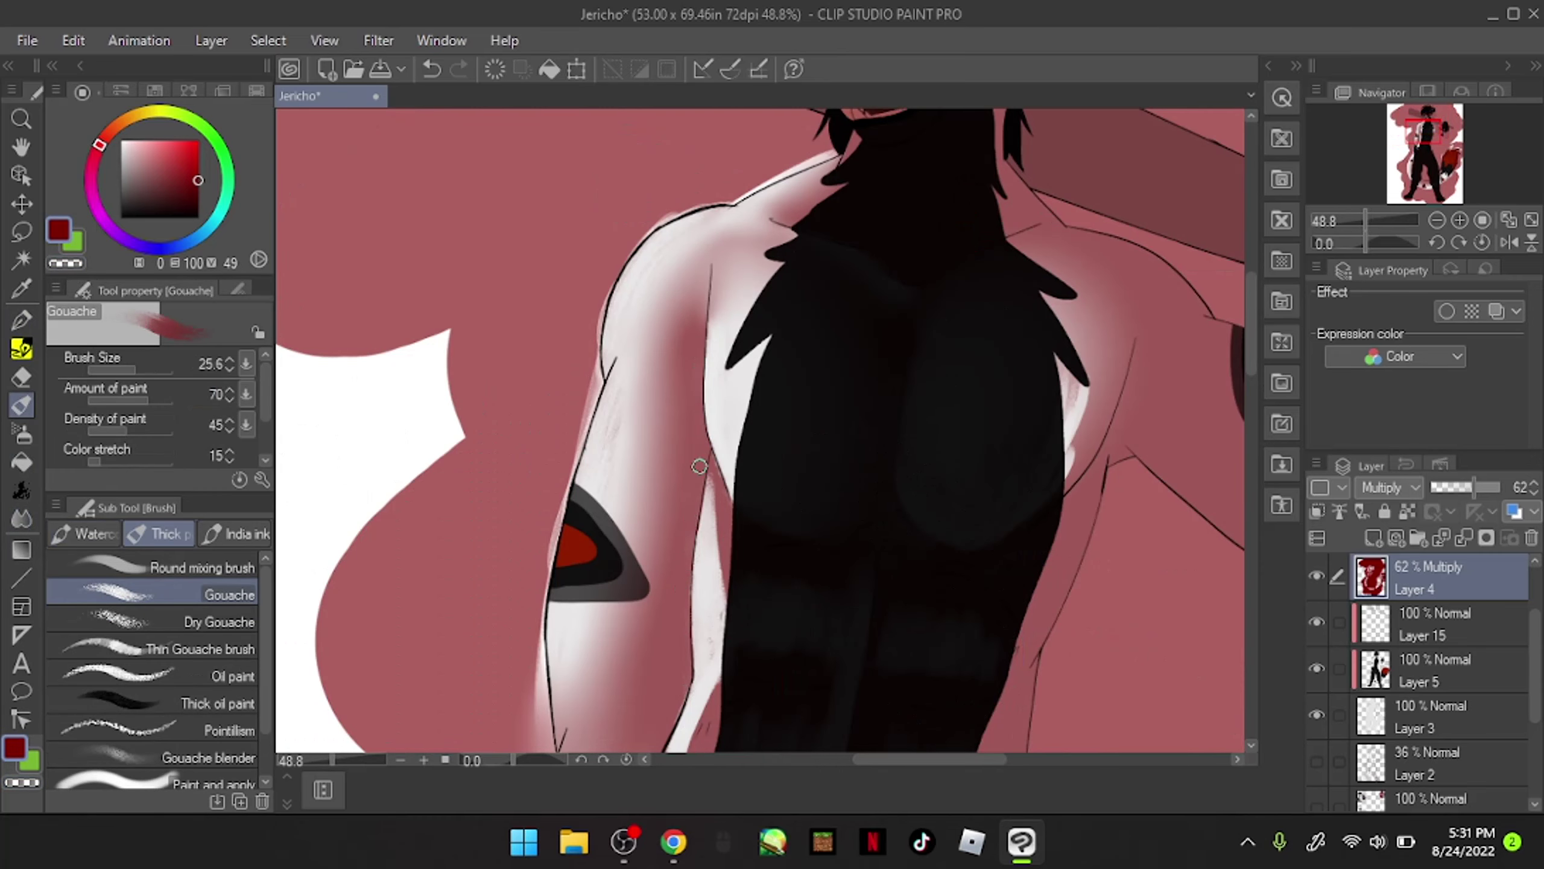
pyautogui.press('j')
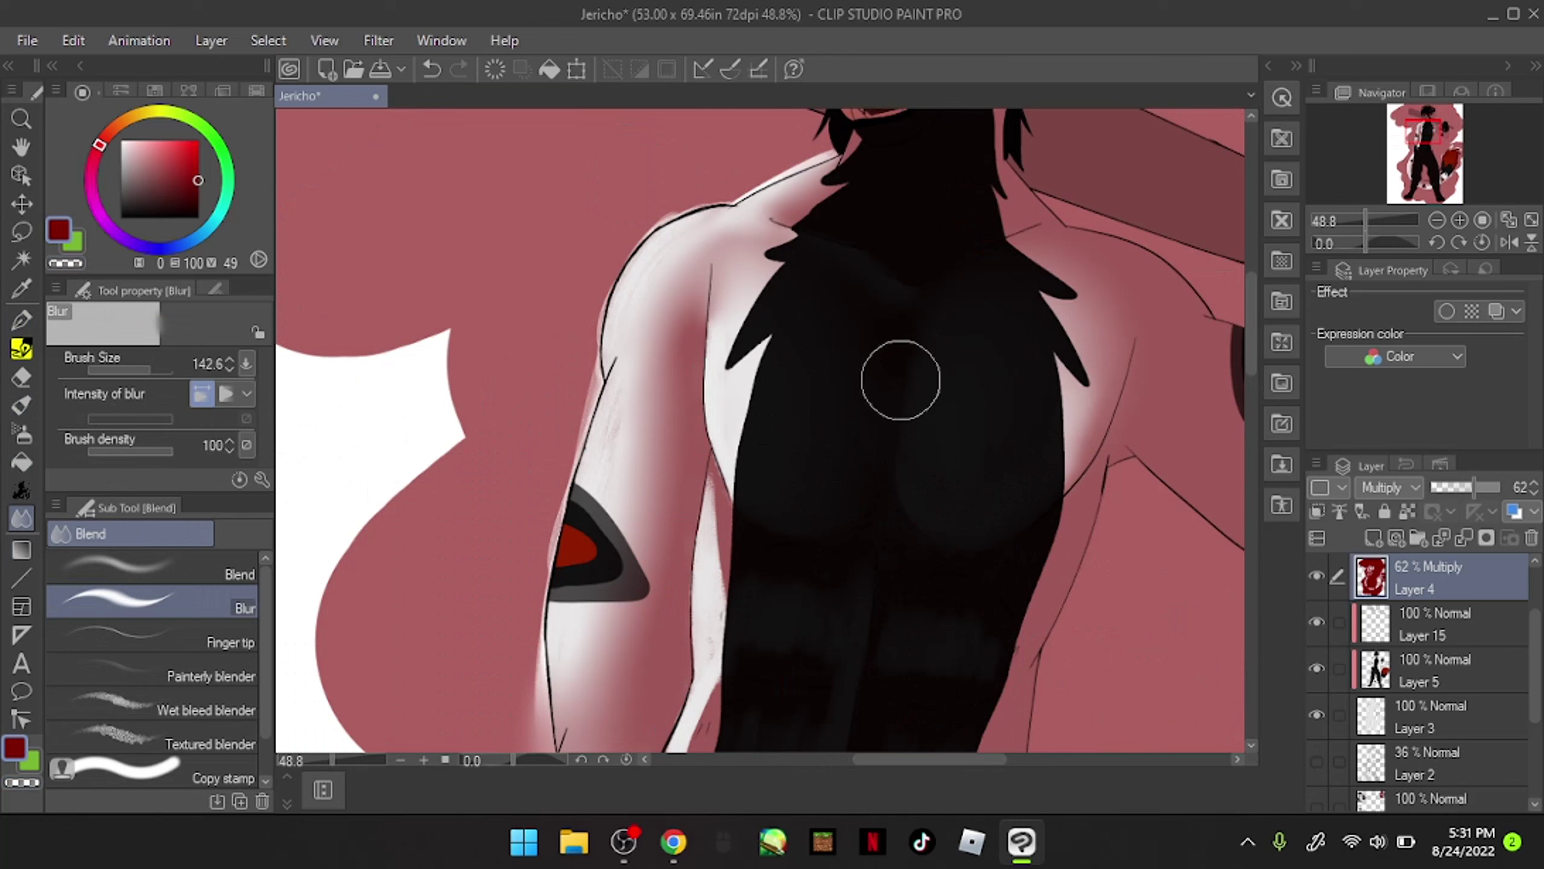
pyautogui.moveTo(790, 247); pyautogui.dragTo(606, 359)
# Step: Blend the shading on the lowered arm's inner side and forearm and across the adjoining abs, reducing Blur to 64.6
pyautogui.press('b')
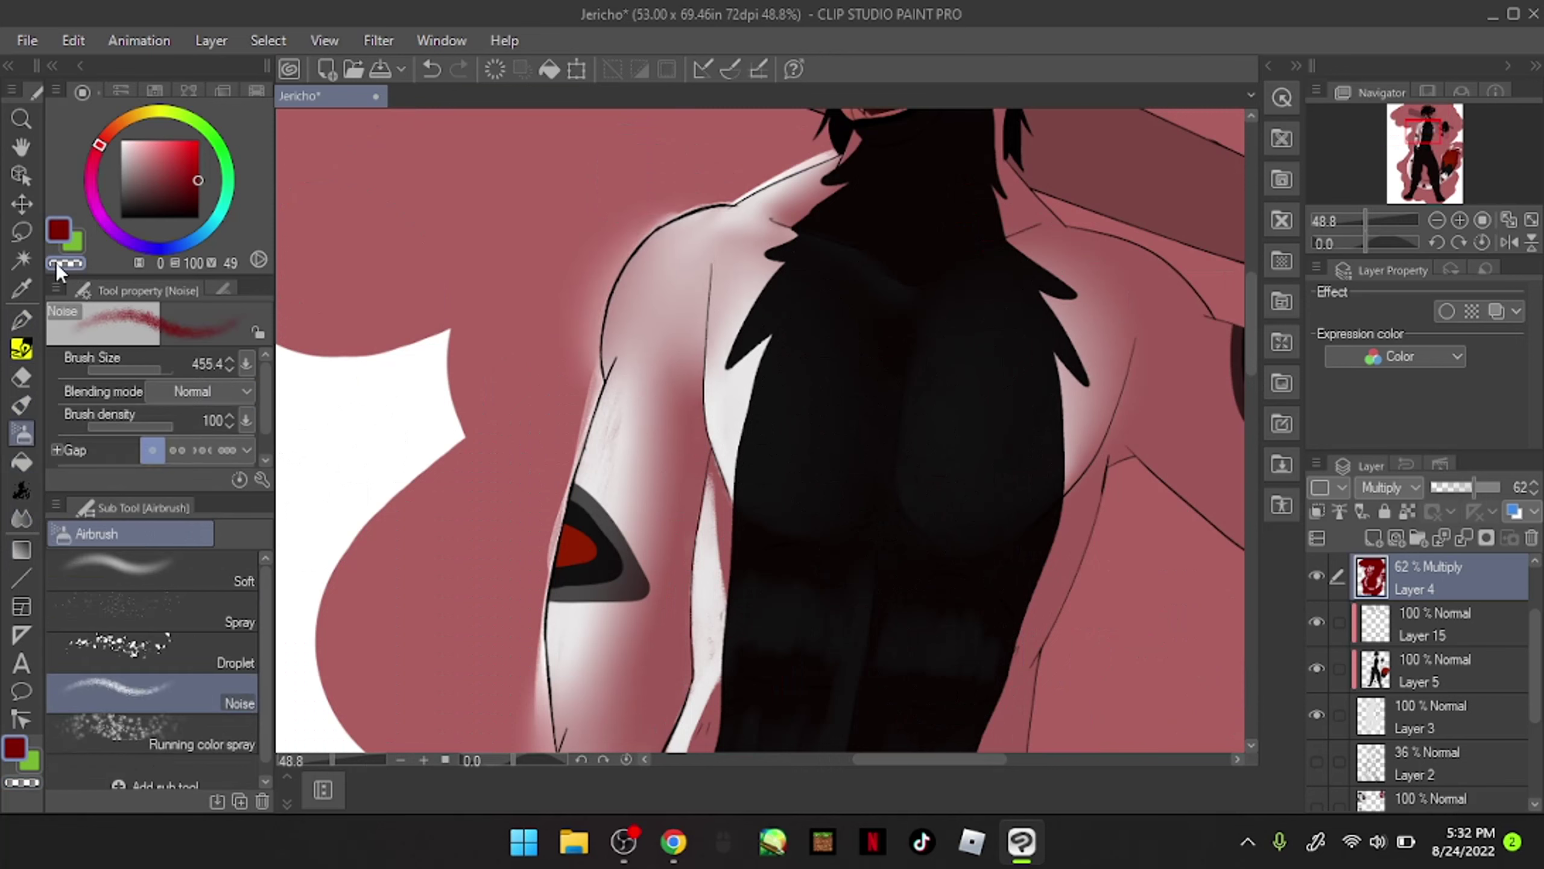
pyautogui.press('j')
pyautogui.moveTo(714, 260)
pyautogui.mouseDown()
pyautogui.moveTo(729, 243)
pyautogui.moveTo(667, 443)
pyautogui.mouseUp()
pyautogui.press('b')
pyautogui.press('j')
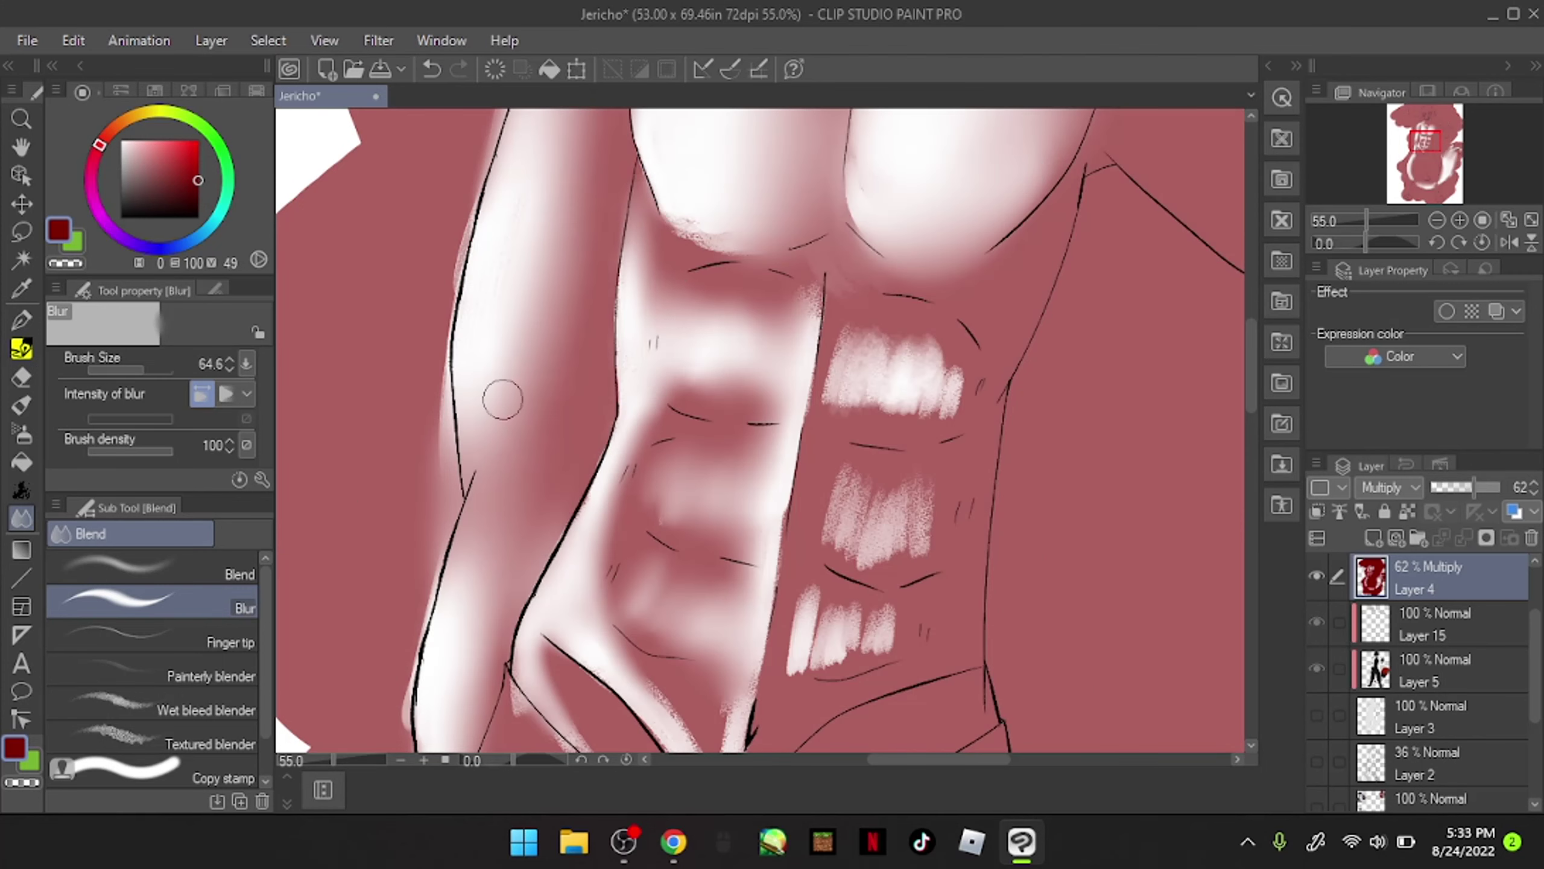
pyautogui.moveTo(500, 396)
pyautogui.mouseDown()
pyautogui.moveTo(672, 534)
pyautogui.moveTo(603, 484)
pyautogui.moveTo(716, 222)
pyautogui.moveTo(757, 552)
pyautogui.mouseUp()
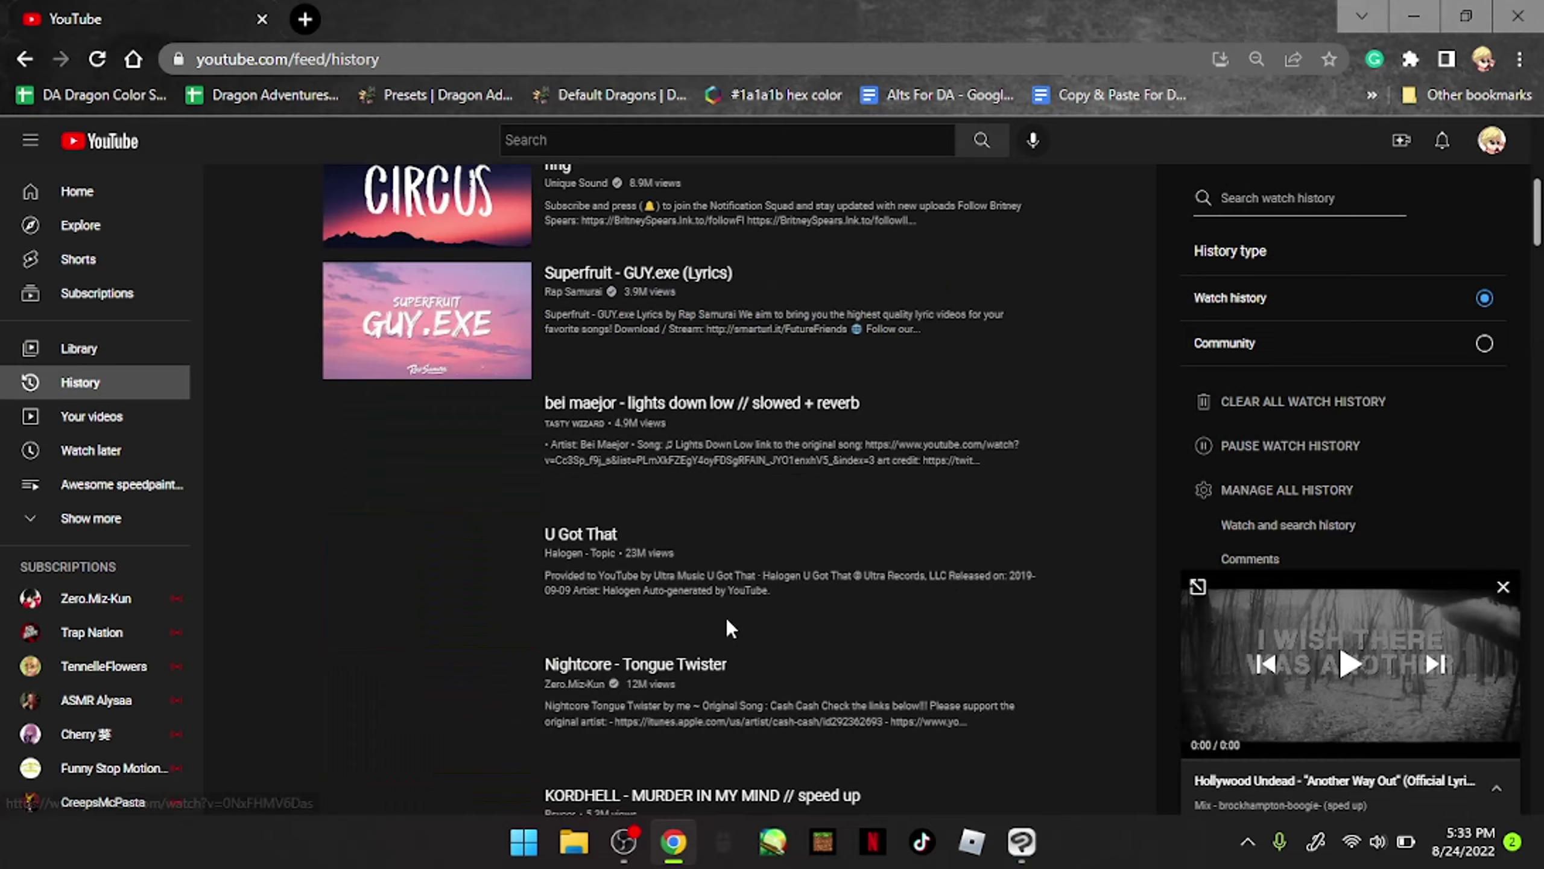
pyautogui.scroll(-15, 727, 618)
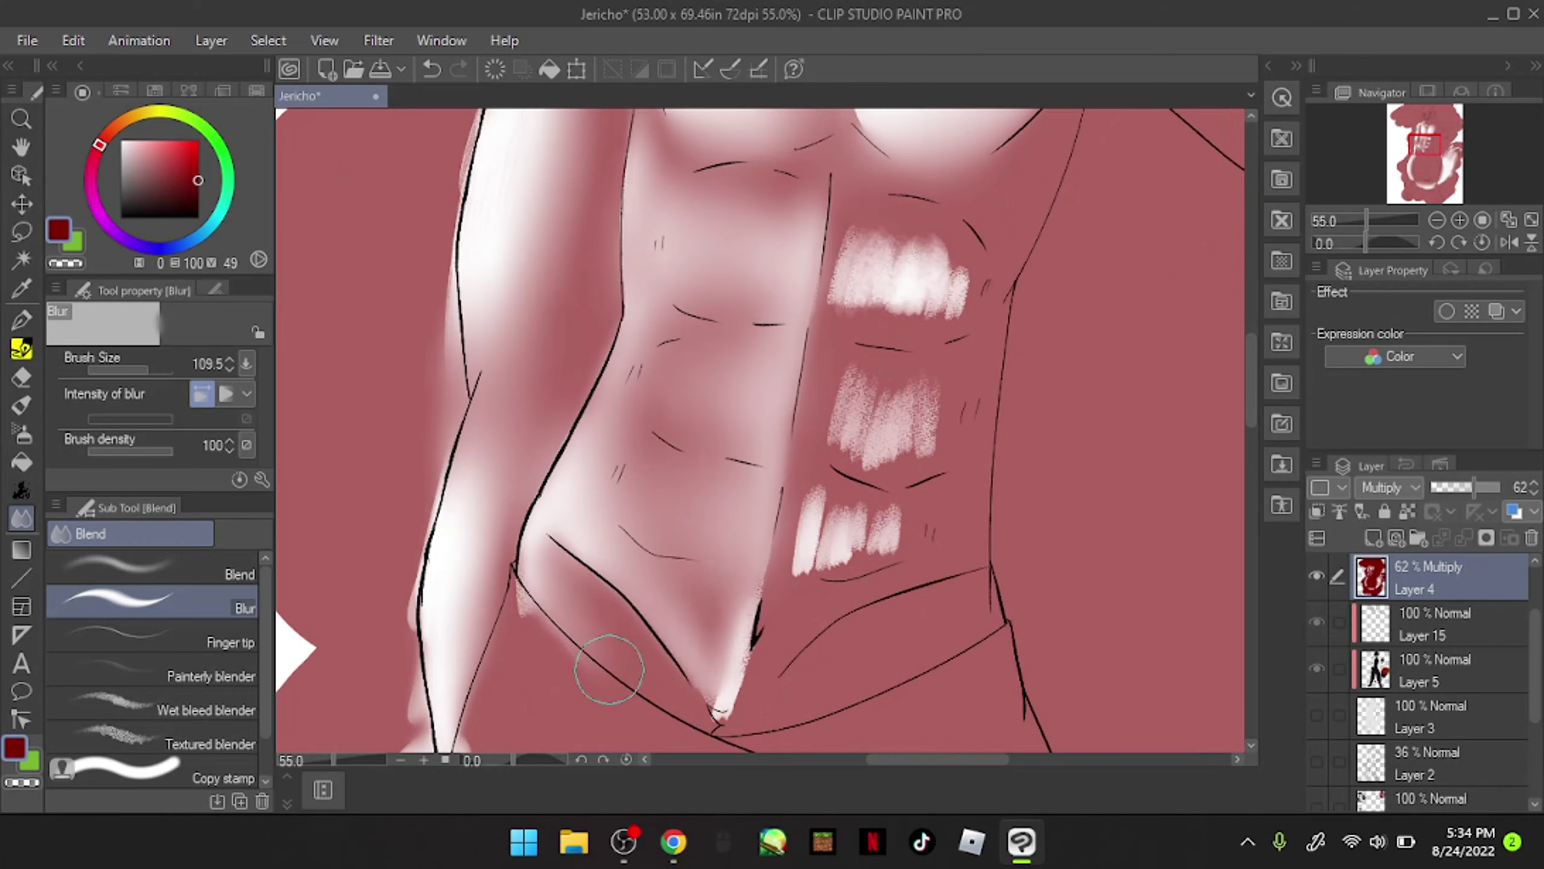
# Step: Paint dark red shadows between the abs beside the lowered arm and soften them with Blur at 109.5
pyautogui.press('b')
pyautogui.moveTo(719, 340)
pyautogui.mouseDown()
pyautogui.moveTo(724, 493)
pyautogui.moveTo(683, 633)
pyautogui.mouseUp()
pyautogui.moveTo(688, 183); pyautogui.dragTo(742, 183)
pyautogui.press('j')
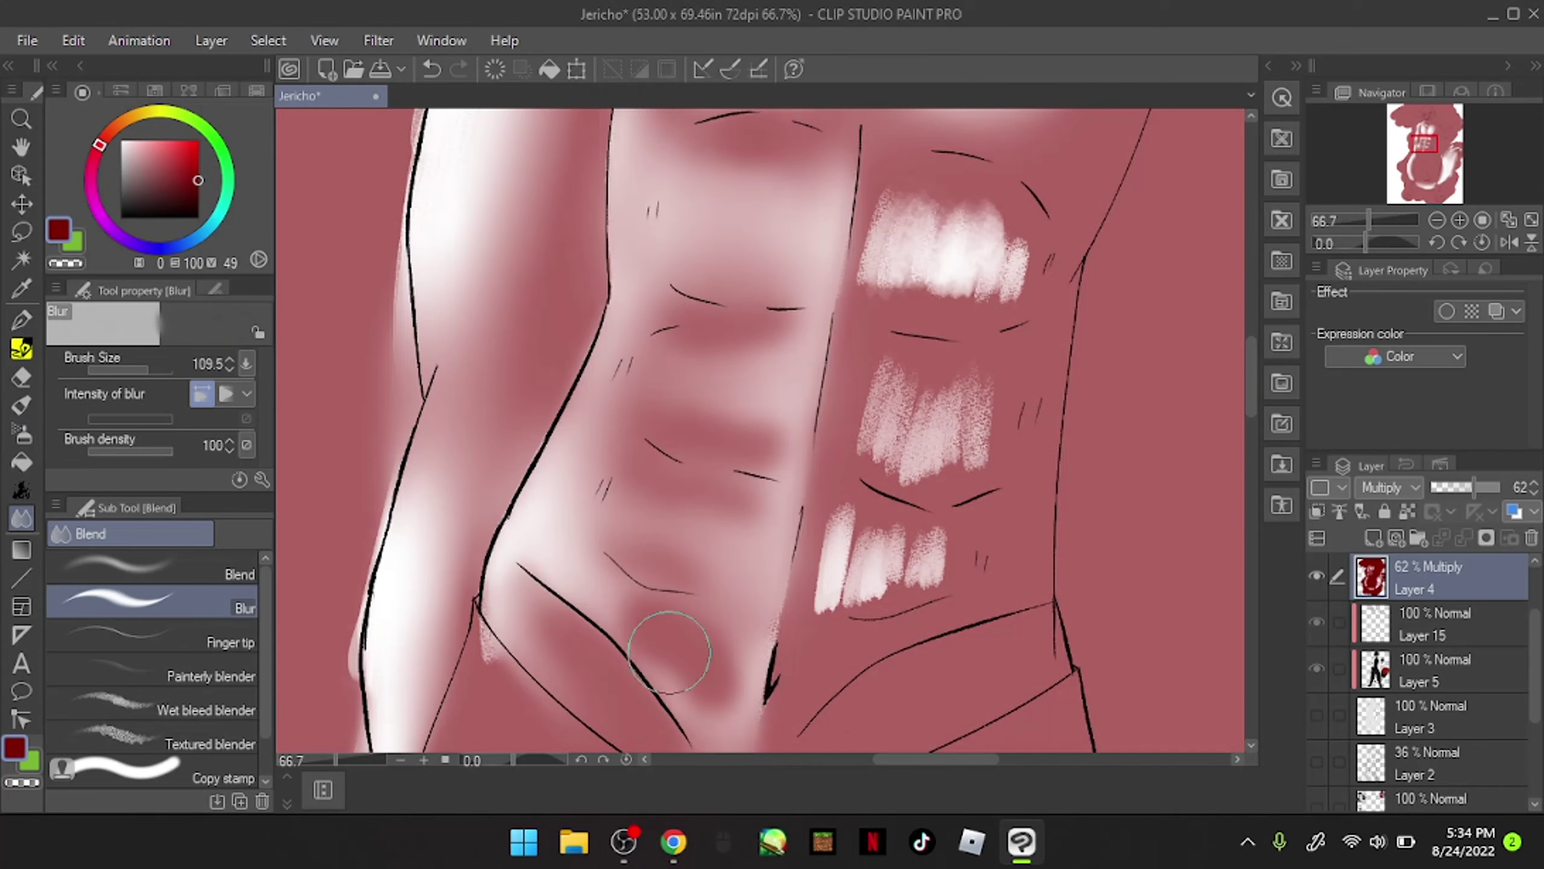
pyautogui.moveTo(654, 637)
pyautogui.mouseDown()
pyautogui.moveTo(689, 335)
pyautogui.moveTo(965, 426)
pyautogui.moveTo(903, 541)
pyautogui.mouseUp()
# Step: Erase shading over the abs on the raised-arm side and blur the highlights there
pyautogui.scroll(-4, 838, 559)
pyautogui.scroll(3, 838, 559)
pyautogui.press('e')
pyautogui.moveTo(943, 372); pyautogui.dragTo(754, 474)
pyautogui.press('j')
pyautogui.scroll(-5, 716, 694)
# Step: Brush highlights along the torso's side below the raised arm and blend them with Blur
pyautogui.press('b')
pyautogui.scroll(3, 827, 377)
pyautogui.moveTo(486, 273)
pyautogui.mouseDown()
pyautogui.moveTo(481, 730)
pyautogui.moveTo(550, 624)
pyautogui.mouseUp()
pyautogui.press('j')
pyautogui.moveTo(599, 255); pyautogui.dragTo(550, 480)
pyautogui.moveTo(584, 292); pyautogui.dragTo(419, 340)
# Step: Clear highlights on the raised arm from shoulder to elbow and soften them with Blur at 109.5
pyautogui.scroll(-1, 669, 426)
pyautogui.press('b')
pyautogui.moveTo(480, 243)
pyautogui.mouseDown()
pyautogui.moveTo(730, 438)
pyautogui.moveTo(625, 464)
pyautogui.moveTo(529, 377)
pyautogui.moveTo(717, 450)
pyautogui.mouseUp()
pyautogui.press('j')
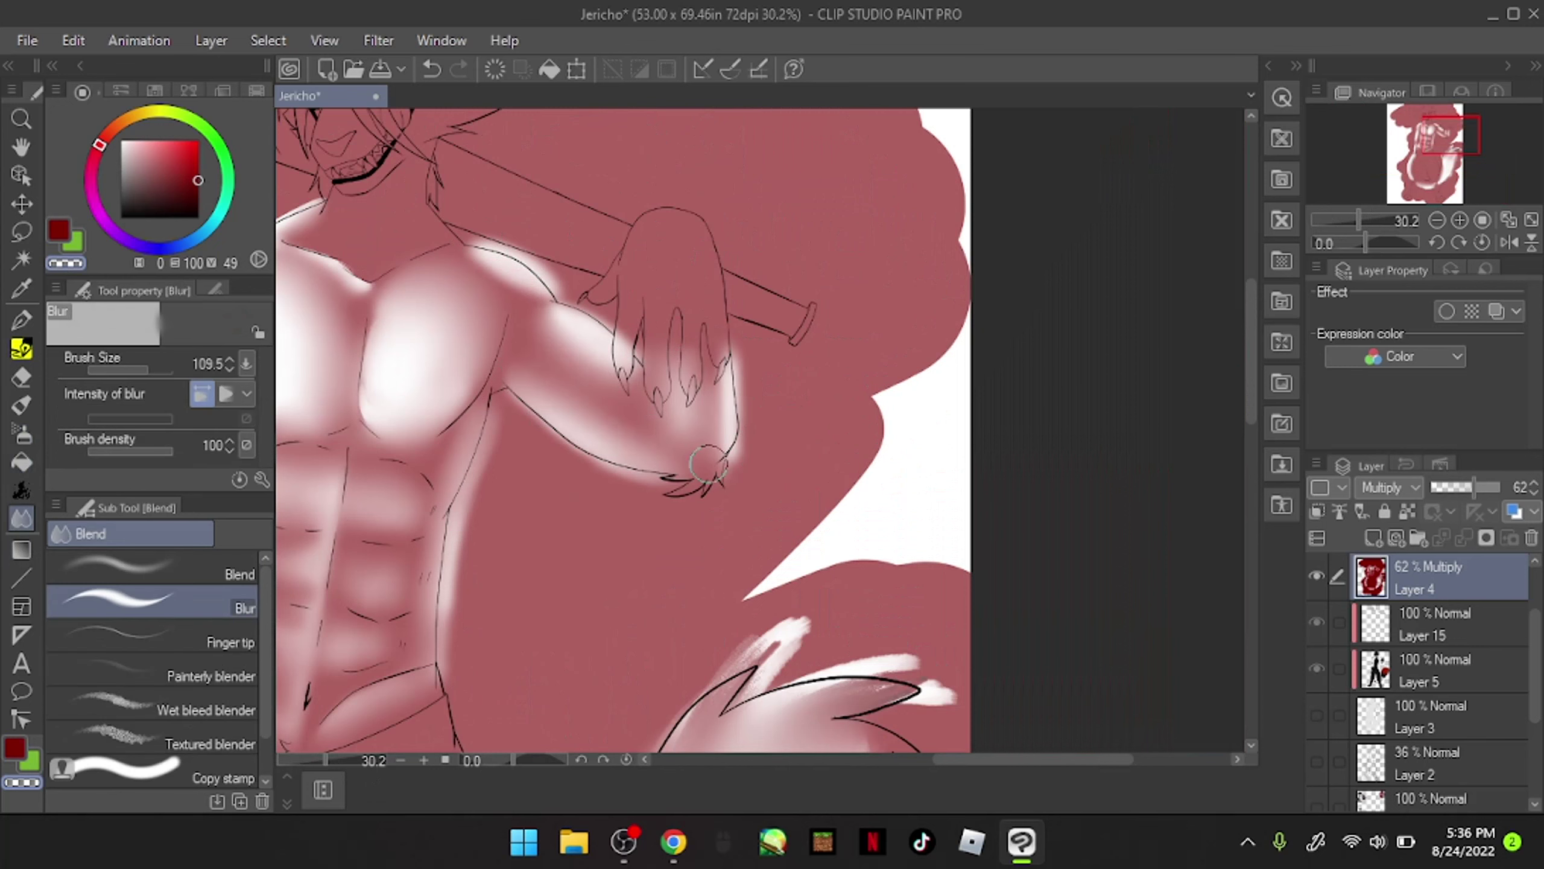
# Step: Blend the upper-arm highlight and soften the highlights across the tail with the Airbrush and Blur at 185.7
pyautogui.moveTo(547, 316); pyautogui.dragTo(462, 249)
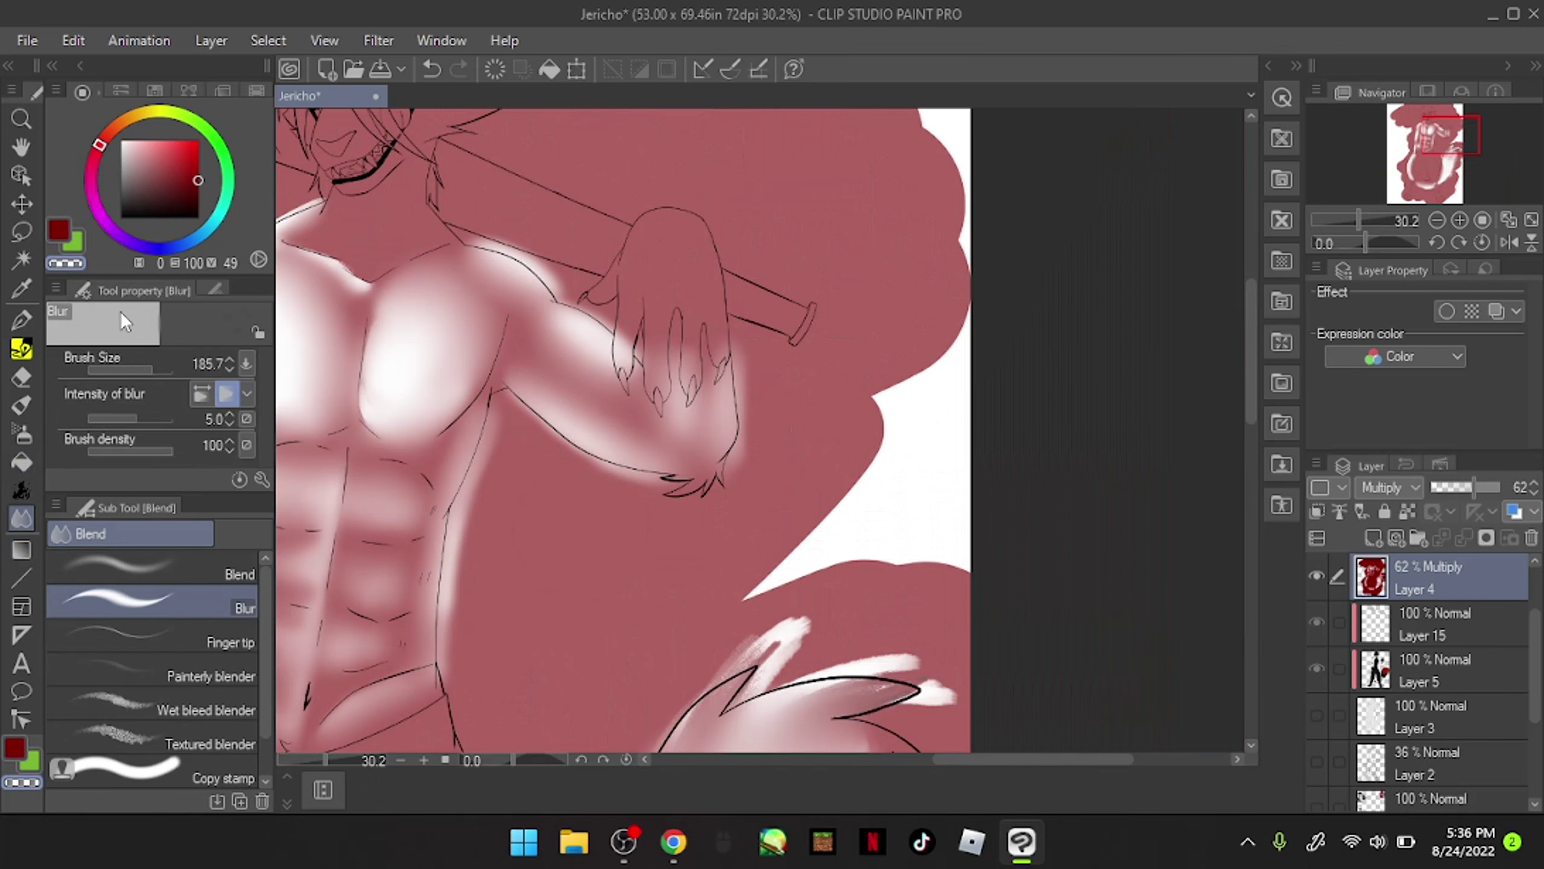
pyautogui.scroll(-3, 654, 484)
pyautogui.scroll(2, 689, 552)
pyautogui.press('b')
pyautogui.scroll(-3, 243, 397)
pyautogui.scroll(3, 265, 431)
pyautogui.click(201, 391)
pyautogui.click(194, 336)
pyautogui.moveTo(845, 301)
pyautogui.mouseDown()
pyautogui.moveTo(717, 402)
pyautogui.moveTo(805, 492)
pyautogui.moveTo(645, 700)
pyautogui.moveTo(791, 414)
pyautogui.mouseUp()
pyautogui.press('j')
pyautogui.moveTo(851, 273); pyautogui.dragTo(629, 724)
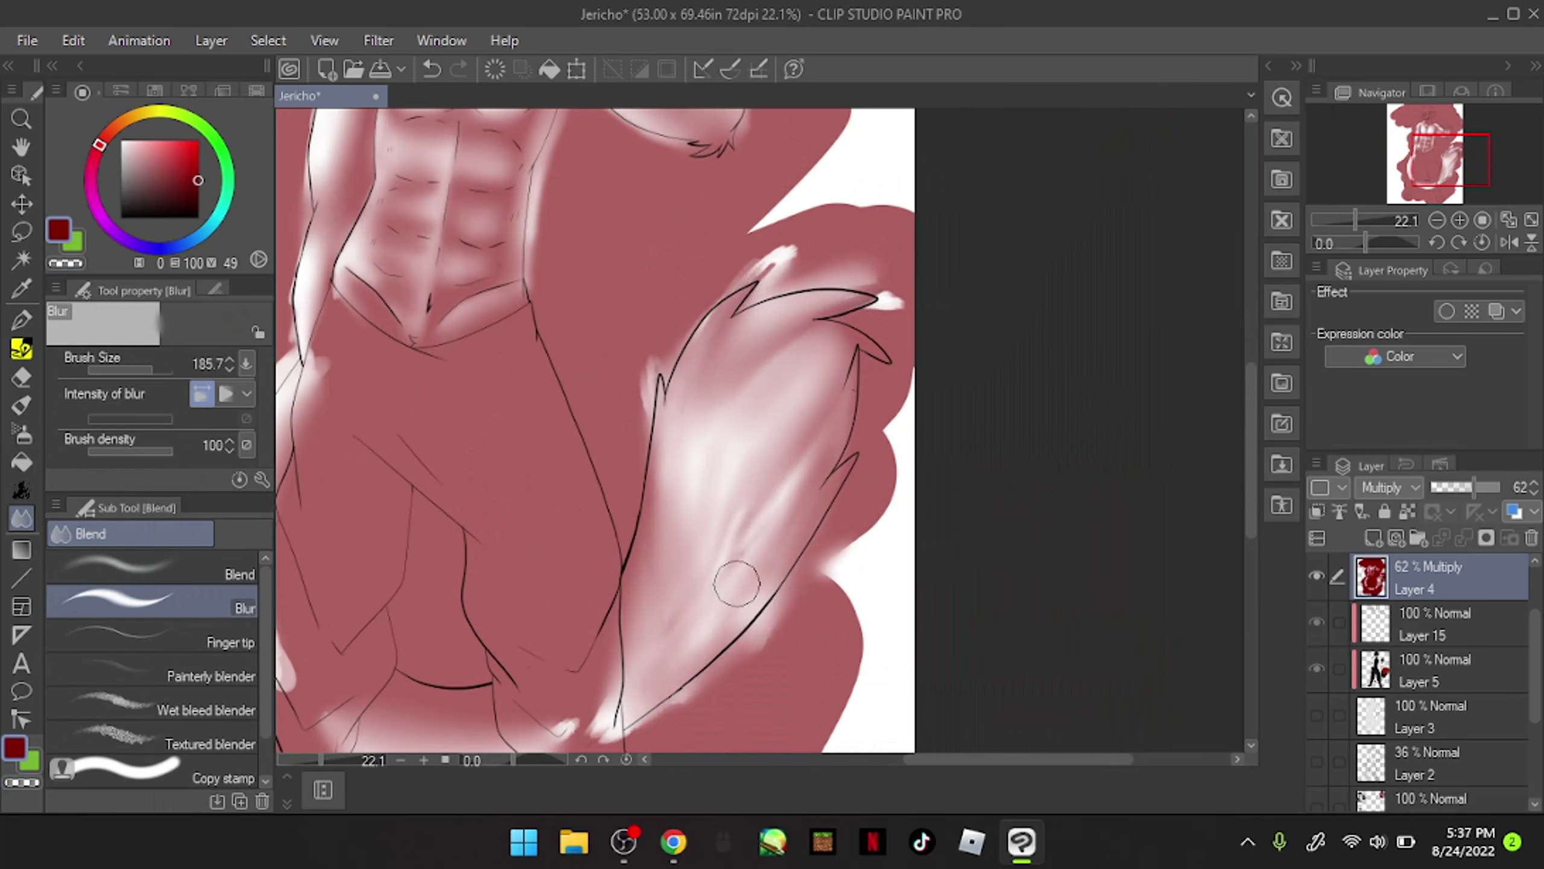
# Step: Restore solid dark red over the raised hand's fingers with the G-pen at 49.6 and isolate the hand for shading
pyautogui.scroll(-3, 629, 724)
pyautogui.scroll(4, 638, 190)
pyautogui.press('p')
pyautogui.moveTo(569, 315); pyautogui.dragTo(571, 386)
pyautogui.moveTo(576, 271); pyautogui.dragTo(564, 400)
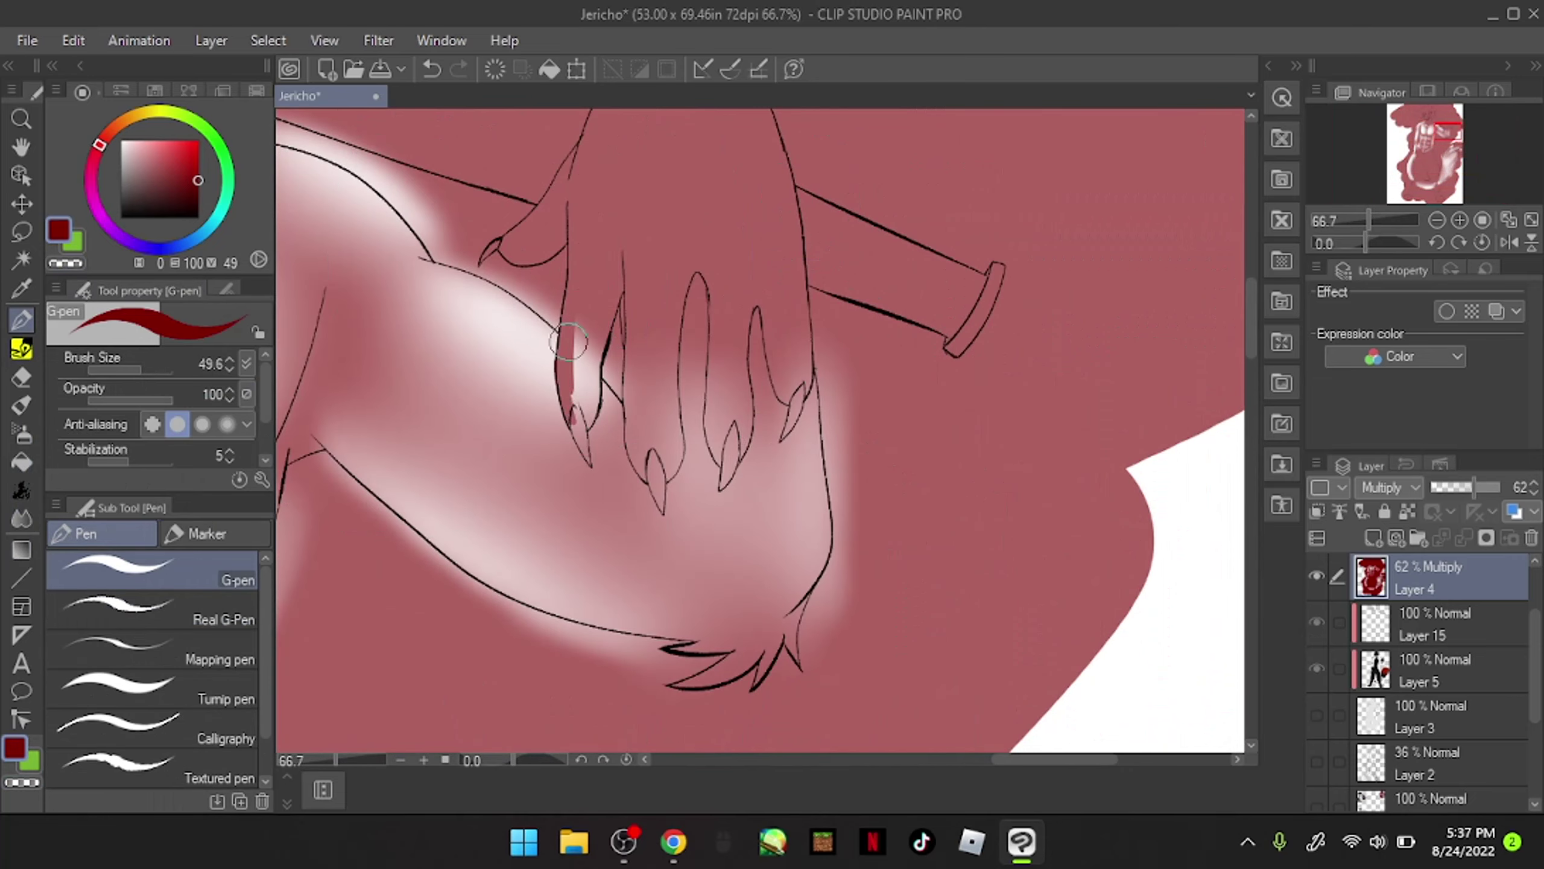
pyautogui.press('g')
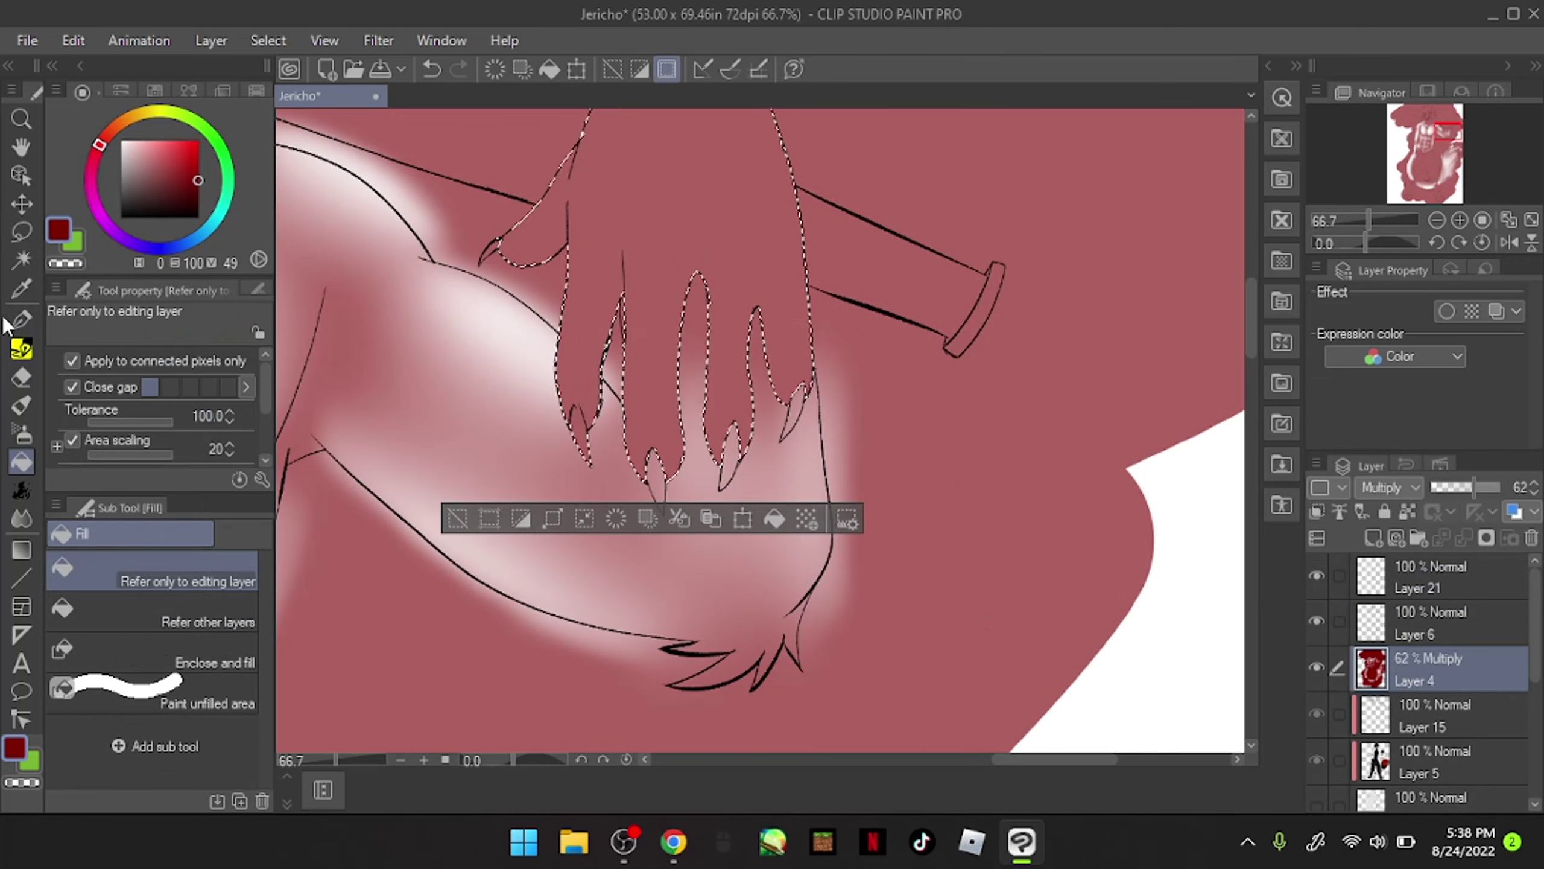
# Step: Airbrush highlights over the back of the raised hand and along its fingers with Soft, blending them with Blur
pyautogui.click(21, 433)
pyautogui.moveTo(565, 128)
pyautogui.mouseDown()
pyautogui.moveTo(483, 269)
pyautogui.moveTo(596, 438)
pyautogui.moveTo(632, 311)
pyautogui.moveTo(717, 172)
pyautogui.moveTo(745, 200)
pyautogui.mouseUp()
pyautogui.scroll(-1, 782, 310)
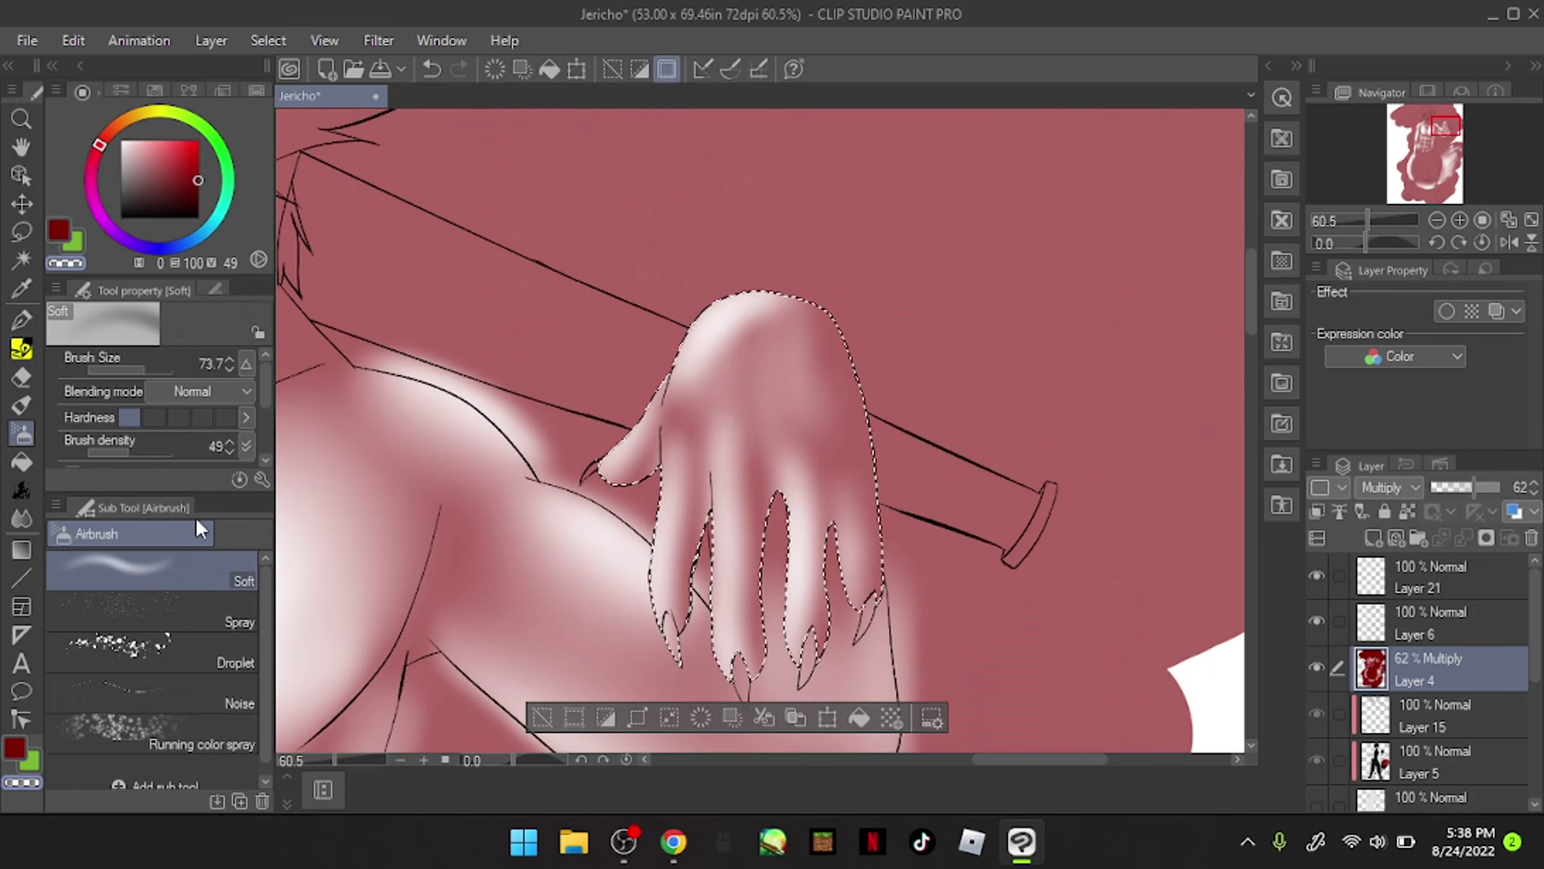
pyautogui.press('j')
# Step: Select the legs from waist to ankles using Layer 6 and make the Multiply Layer 4 active
pyautogui.scroll(-5, 780, 494)
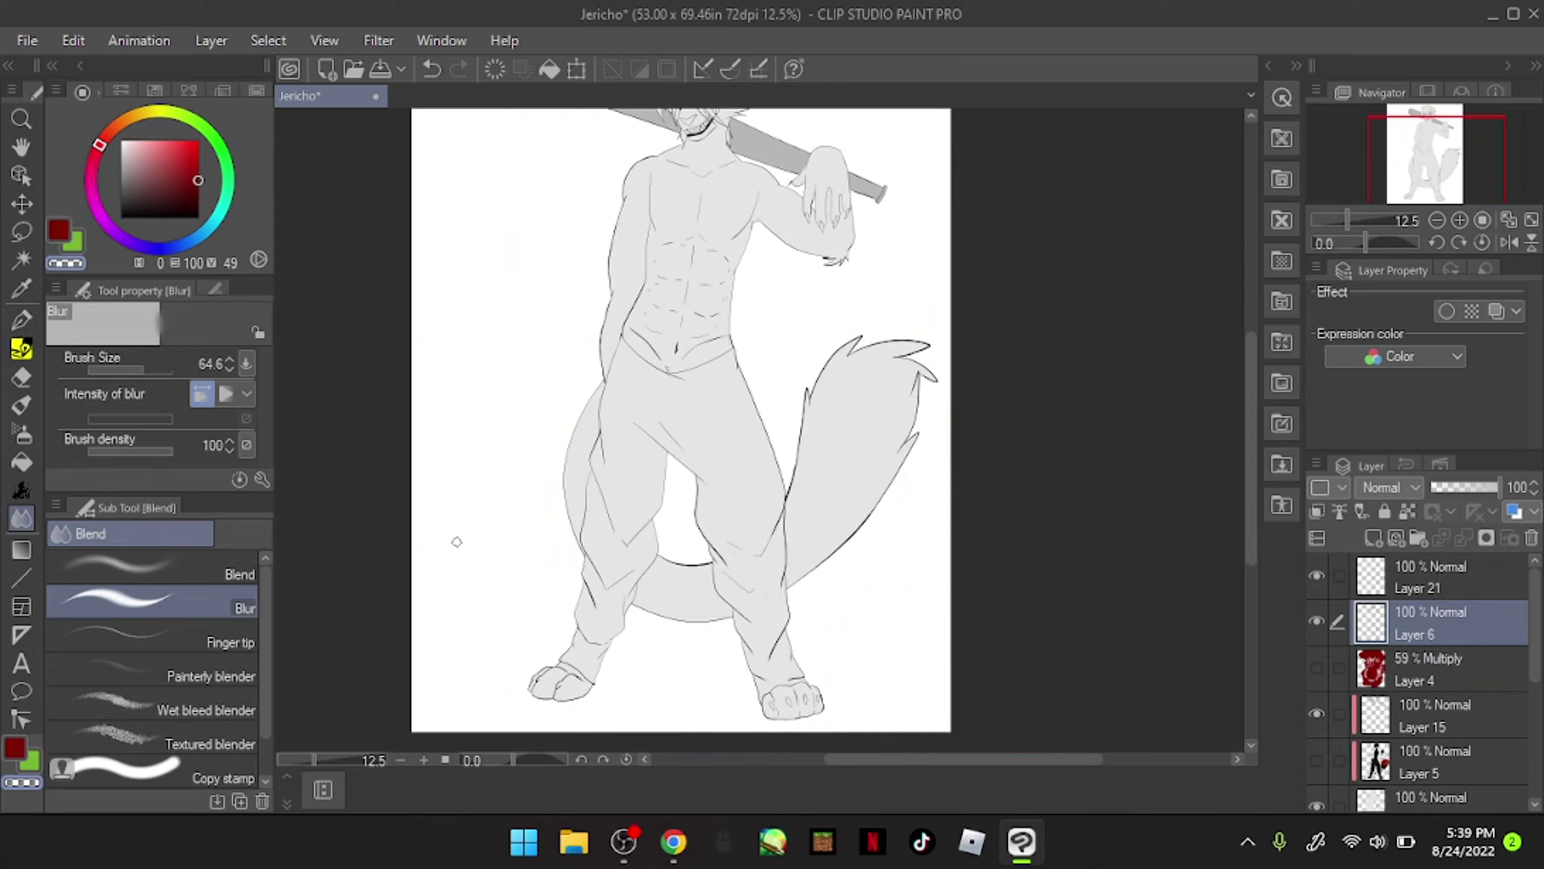
pyautogui.press('w')
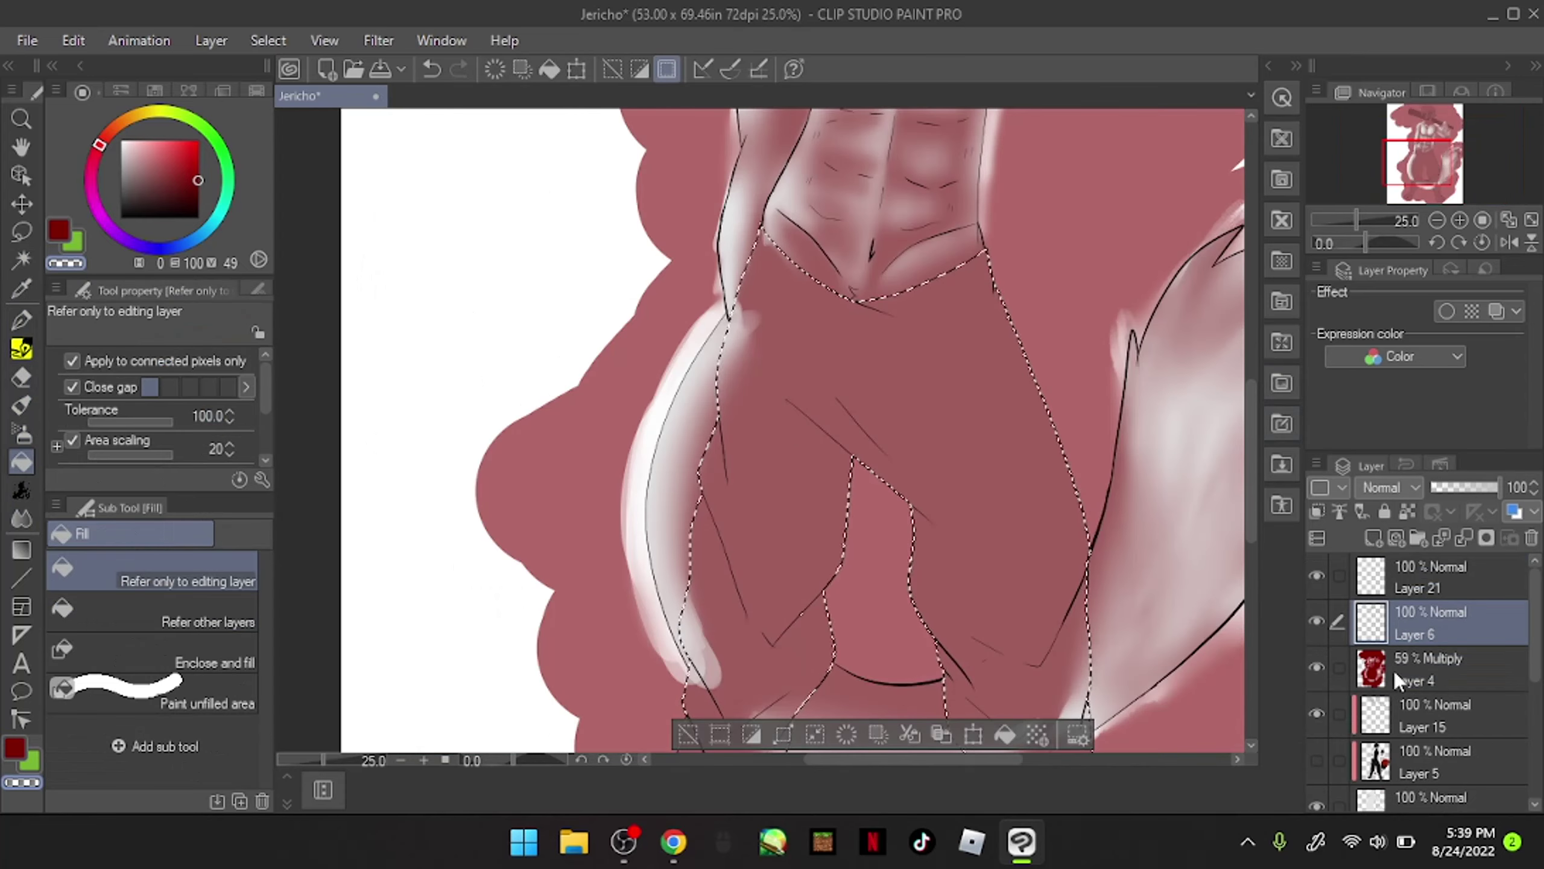
pyautogui.click(1395, 671)
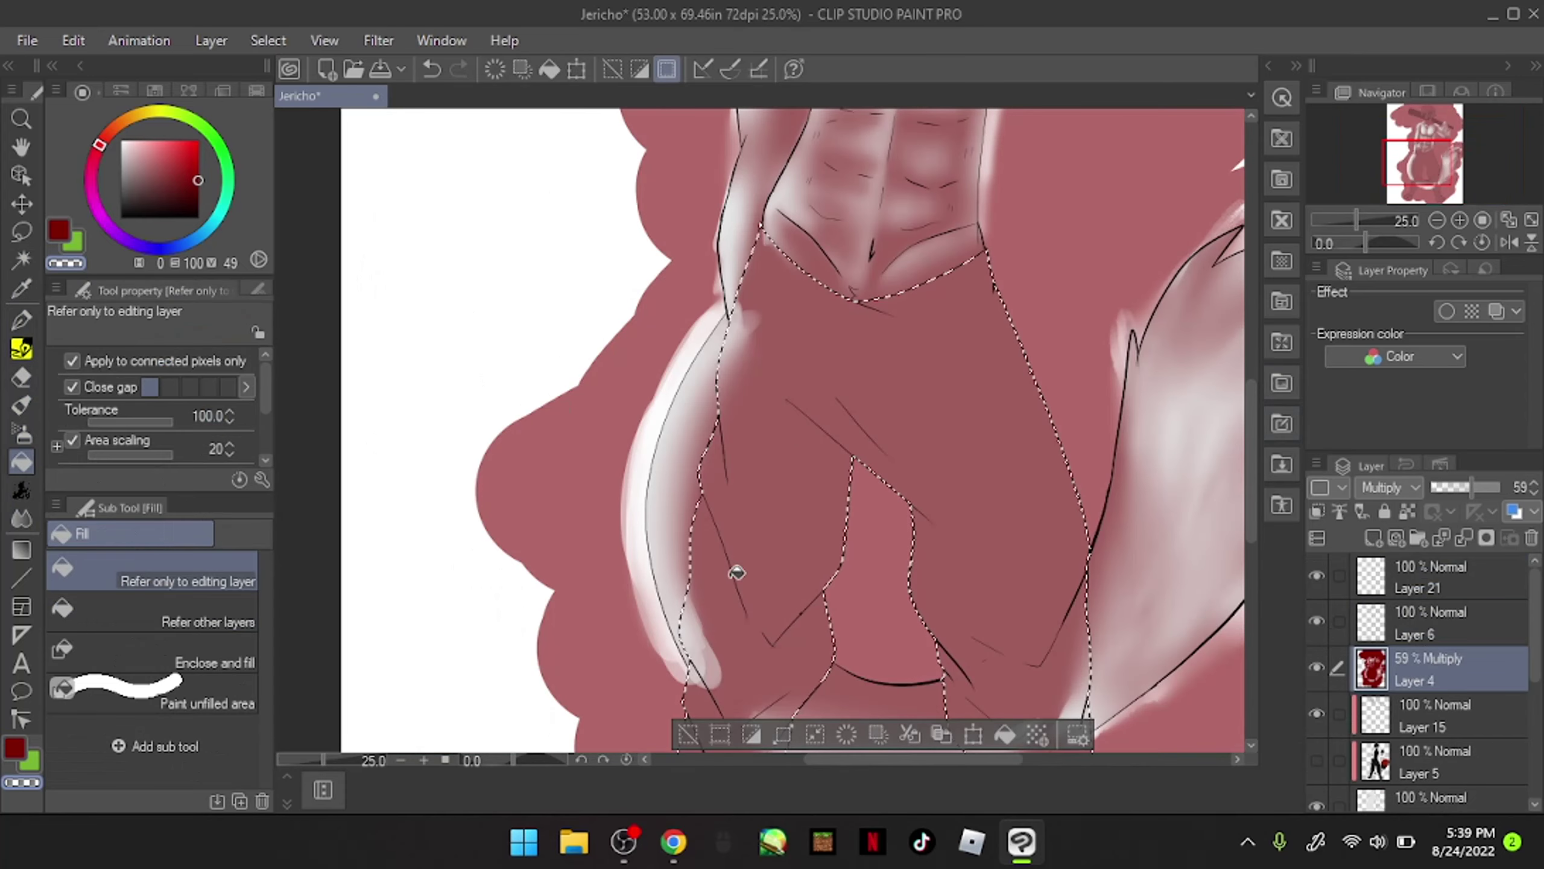
# Step: Airbrush highlights along the hips, thighs, knees and shins inside the leg selection with Soft at 73.7
pyautogui.press('b')
pyautogui.moveTo(766, 286); pyautogui.dragTo(957, 344)
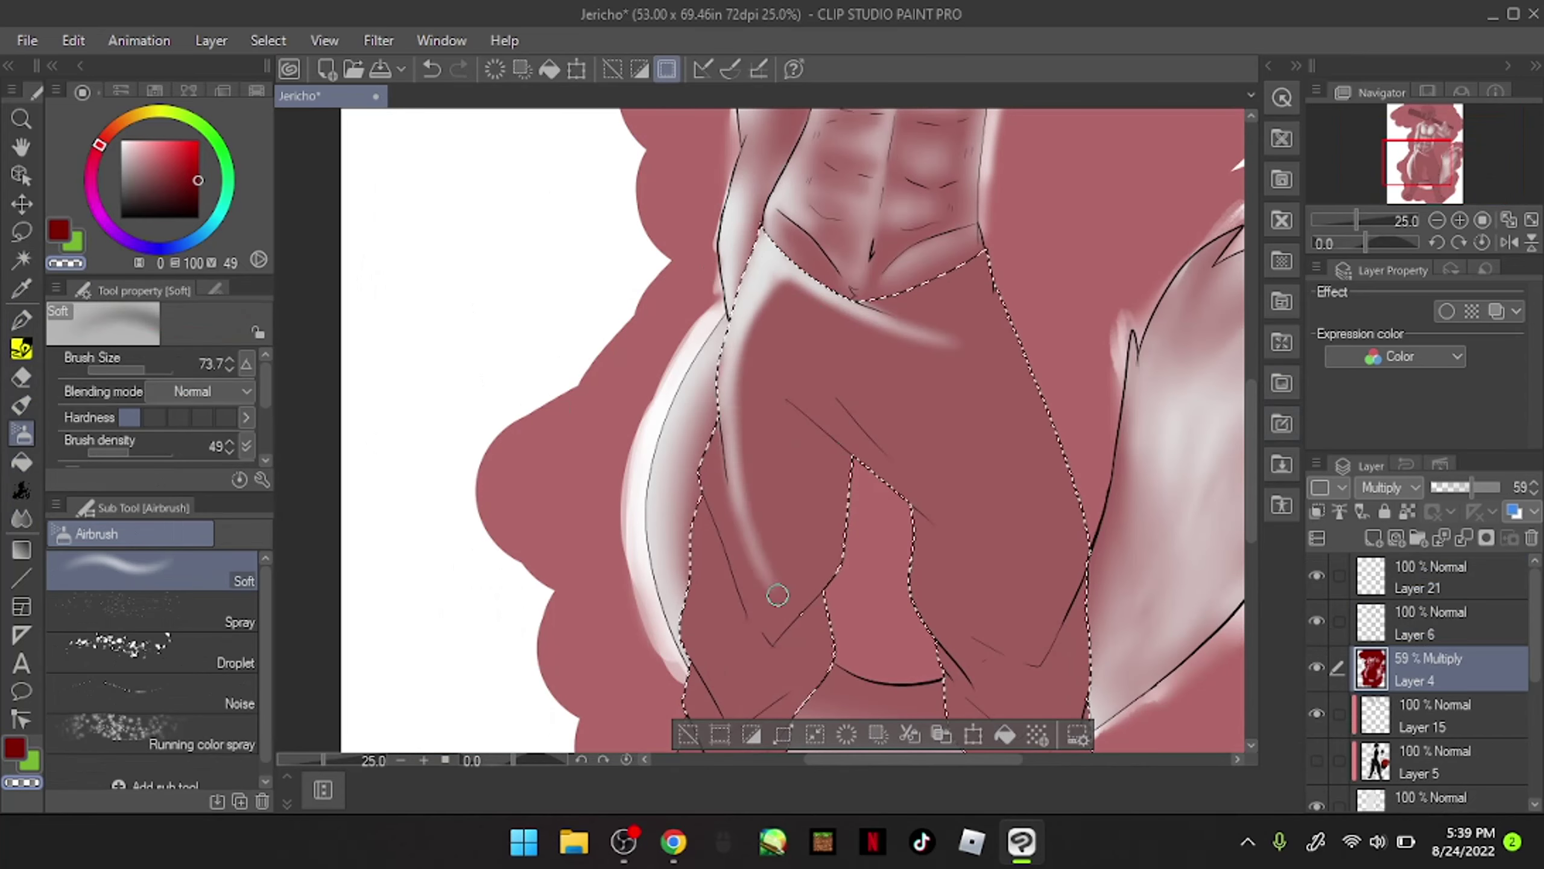
pyautogui.moveTo(805, 373); pyautogui.dragTo(906, 481)
pyautogui.moveTo(789, 413); pyautogui.dragTo(851, 511)
pyautogui.moveTo(705, 426); pyautogui.dragTo(729, 462)
pyautogui.moveTo(681, 517)
pyautogui.mouseDown()
pyautogui.moveTo(698, 609)
pyautogui.moveTo(785, 499)
pyautogui.moveTo(809, 376)
pyautogui.mouseUp()
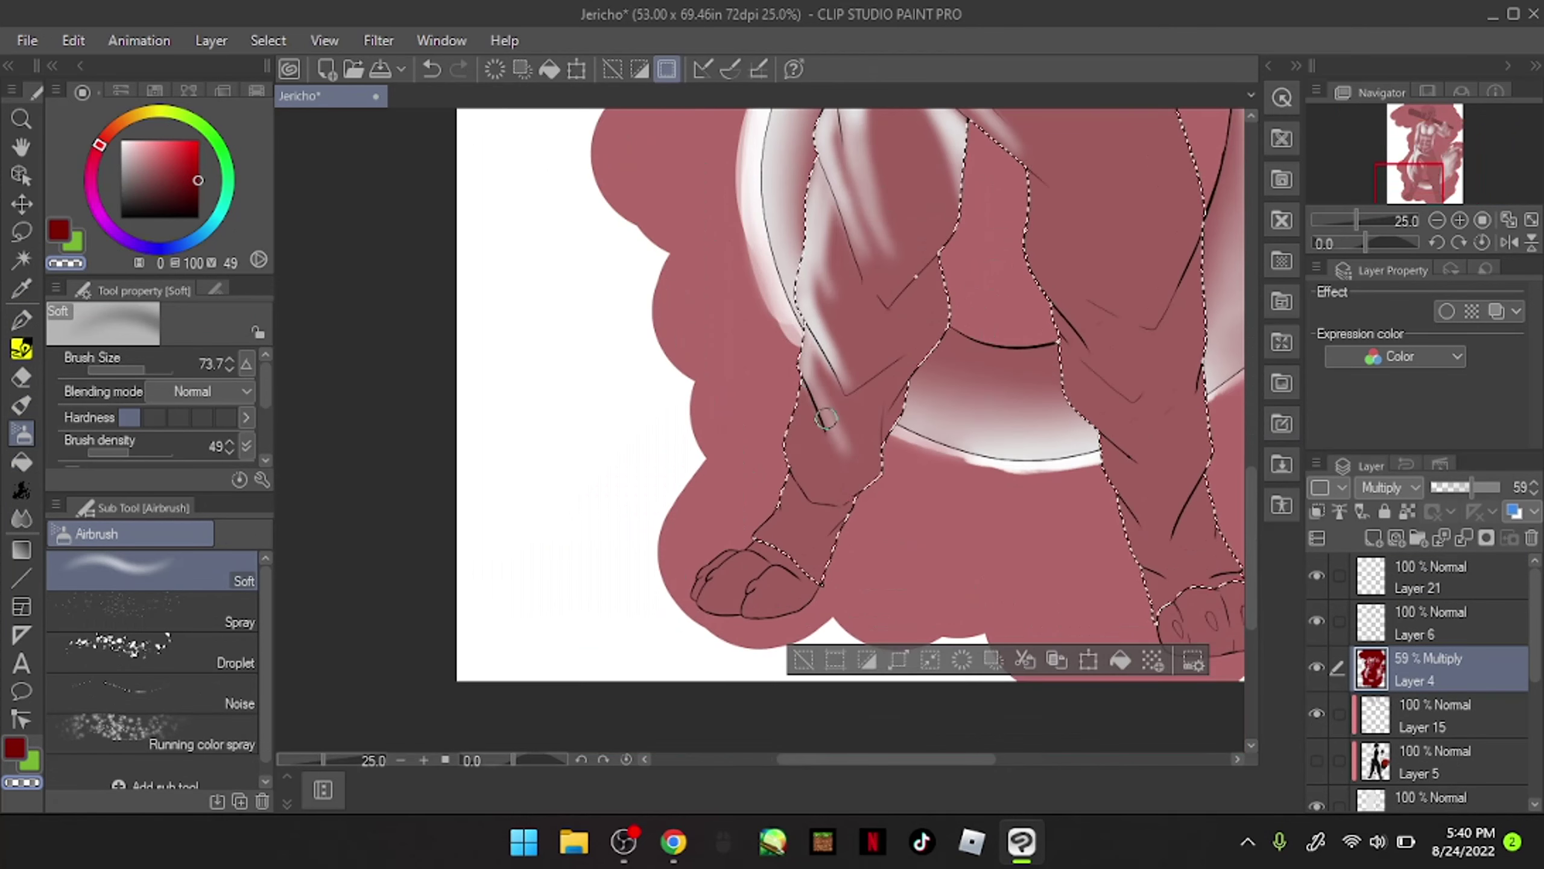
pyautogui.scroll(-2, 1117, 288)
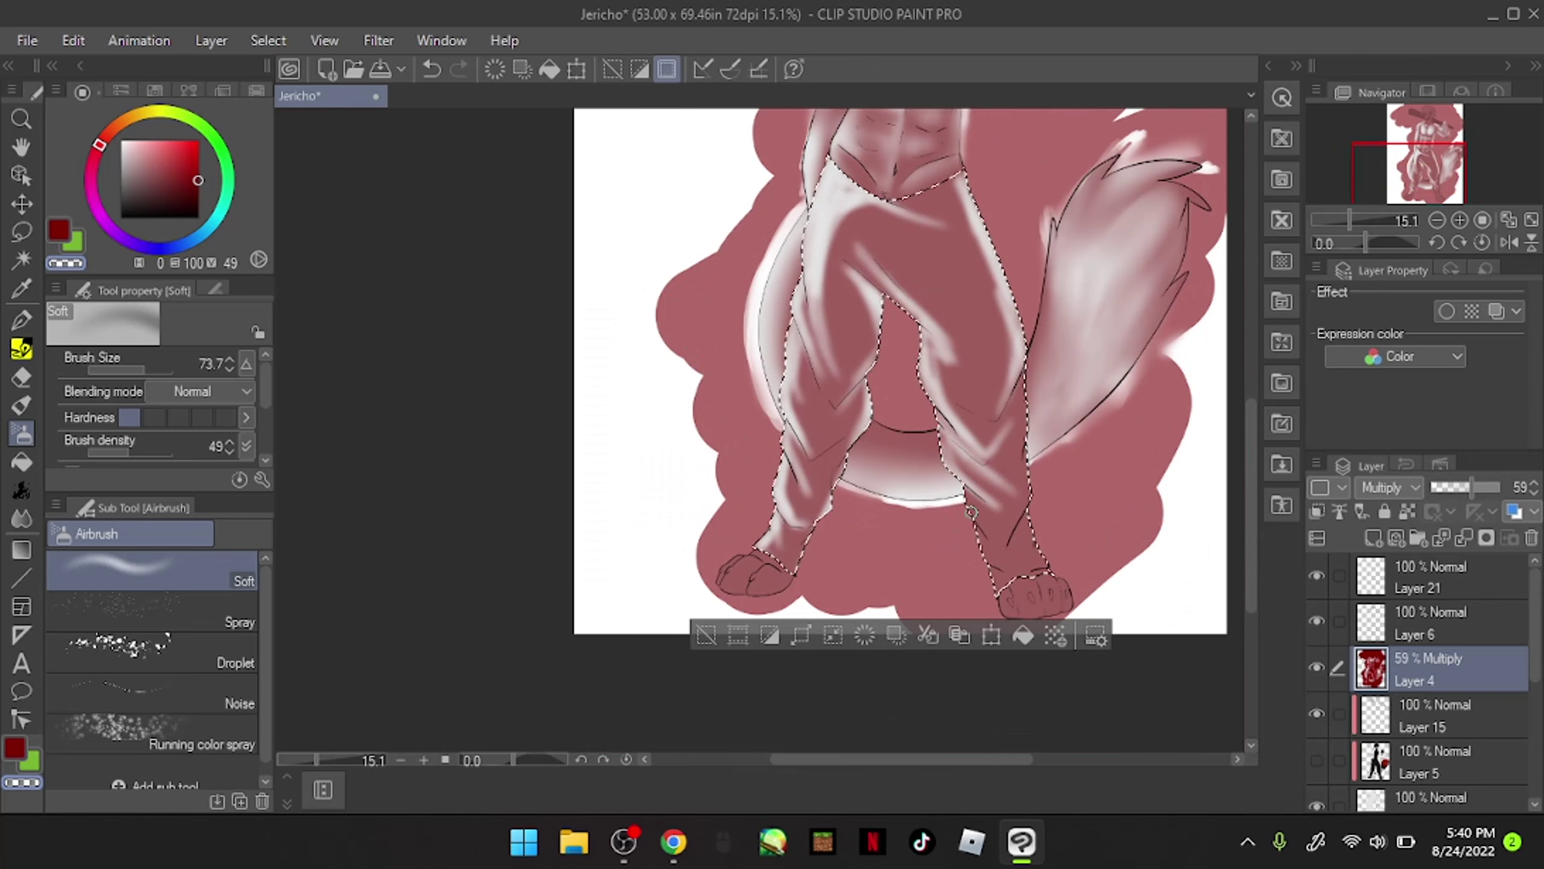
# Step: Blend the leg highlights with Blur at 162.7 and invert the selection to reach the feet
pyautogui.press('j')
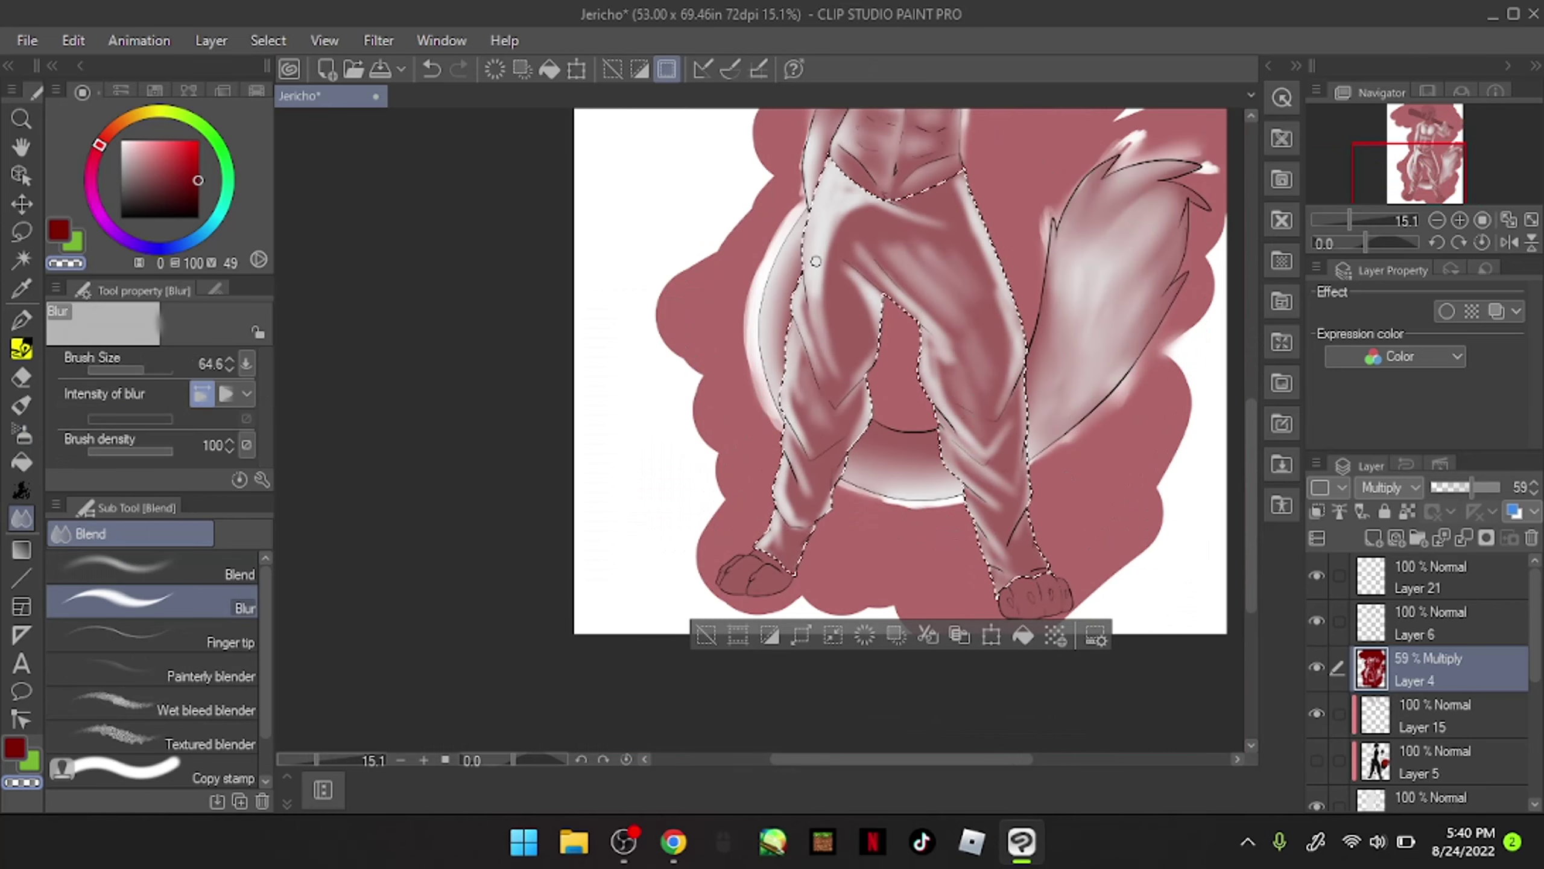
pyautogui.moveTo(160, 369); pyautogui.dragTo(150, 369)
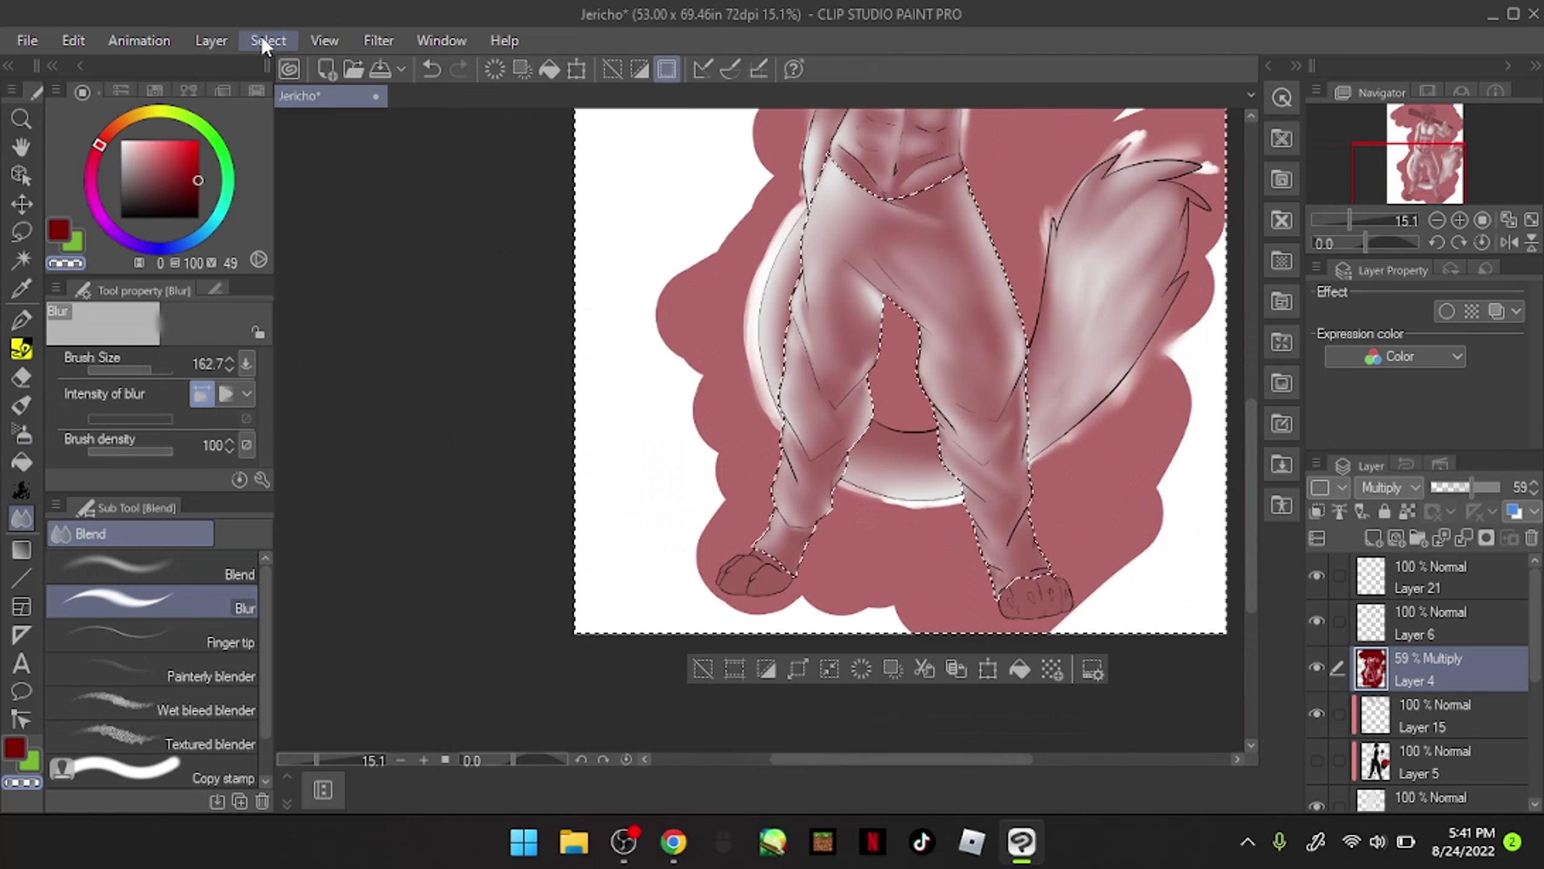
pyautogui.click(441, 41)
pyautogui.click(303, 148)
# Step: Airbrush highlights on the toes of the foot below the lowered arm and blend them with Blur at 73.7
pyautogui.scroll(5, 1003, 577)
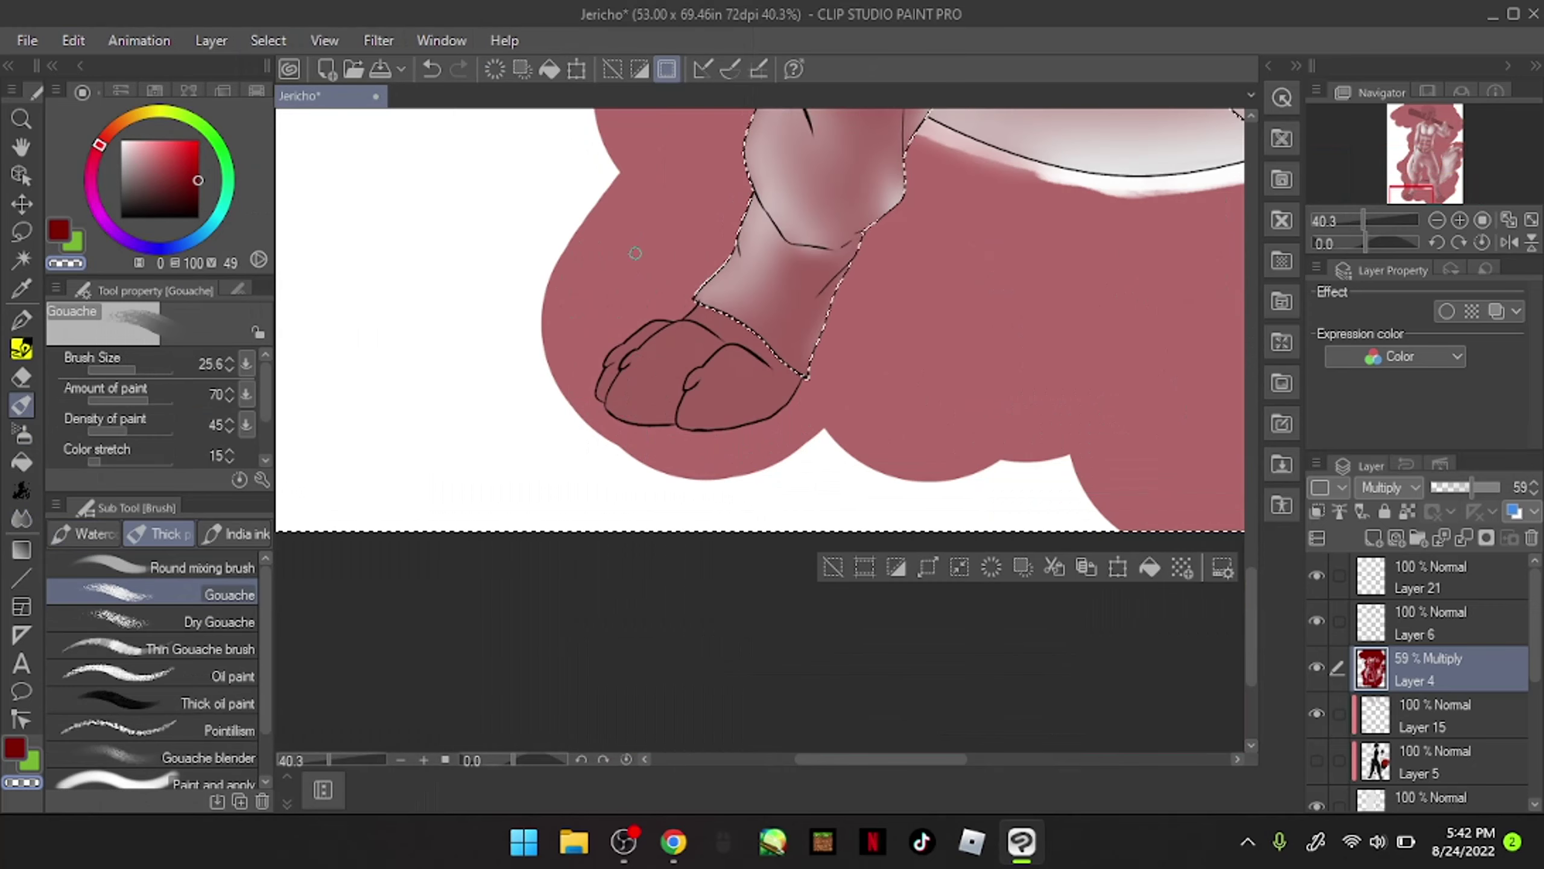
pyautogui.click(21, 434)
pyautogui.moveTo(685, 329)
pyautogui.mouseDown()
pyautogui.moveTo(618, 395)
pyautogui.moveTo(638, 429)
pyautogui.moveTo(599, 389)
pyautogui.mouseUp()
pyautogui.moveTo(699, 383)
pyautogui.mouseDown()
pyautogui.moveTo(738, 353)
pyautogui.moveTo(688, 426)
pyautogui.mouseUp()
pyautogui.moveTo(687, 328)
pyautogui.mouseDown()
pyautogui.moveTo(723, 304)
pyautogui.moveTo(633, 414)
pyautogui.mouseUp()
pyautogui.press('j')
pyautogui.moveTo(644, 353)
pyautogui.mouseDown()
pyautogui.moveTo(716, 416)
pyautogui.moveTo(632, 341)
pyautogui.mouseUp()
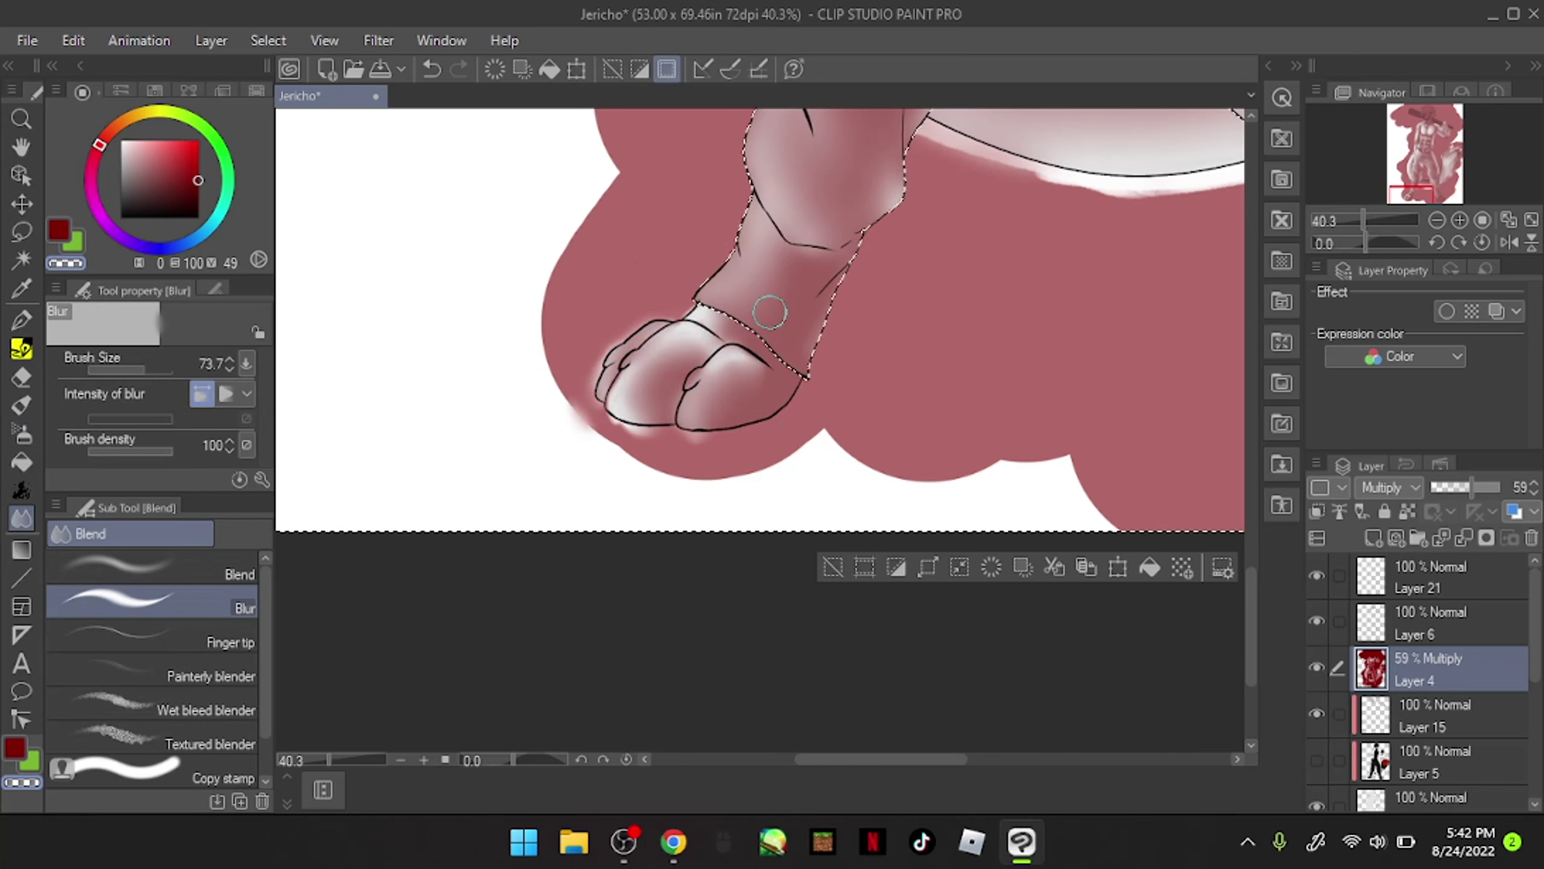
# Step: Airbrush highlights on the four toes and ankle of the foot on the tail side and blend them with Blur at 73.7
pyautogui.scroll(3, 937, 507)
pyautogui.press('b')
pyautogui.moveTo(863, 438)
pyautogui.mouseDown()
pyautogui.moveTo(845, 311)
pyautogui.moveTo(914, 355)
pyautogui.moveTo(948, 426)
pyautogui.moveTo(925, 304)
pyautogui.moveTo(1003, 264)
pyautogui.moveTo(1058, 432)
pyautogui.moveTo(1119, 262)
pyautogui.moveTo(1149, 426)
pyautogui.mouseUp()
pyautogui.press('j')
pyautogui.moveTo(863, 377)
pyautogui.mouseDown()
pyautogui.moveTo(1027, 262)
pyautogui.moveTo(1156, 396)
pyautogui.mouseUp()
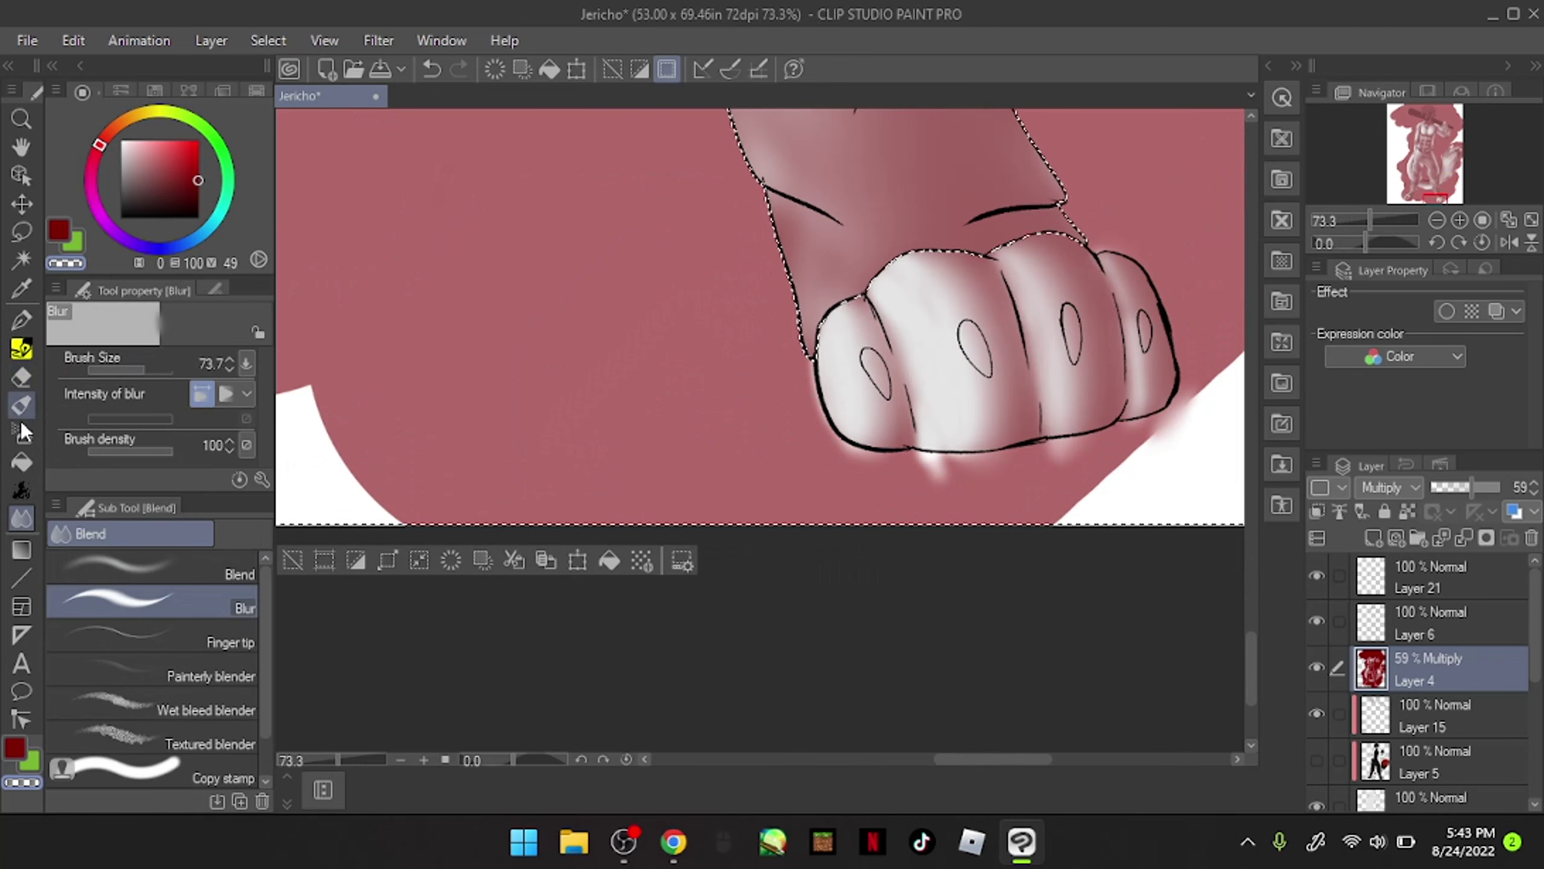
pyautogui.press('b')
pyautogui.moveTo(809, 273)
pyautogui.mouseDown()
pyautogui.moveTo(1004, 274)
pyautogui.moveTo(909, 424)
pyautogui.moveTo(997, 450)
pyautogui.mouseUp()
pyautogui.press('j')
pyautogui.moveTo(948, 268)
pyautogui.mouseDown()
pyautogui.moveTo(1034, 395)
pyautogui.moveTo(1095, 365)
pyautogui.mouseUp()
# Step: Clear the selection and check the shading over the body colours by briefly showing Layer 5
pyautogui.scroll(-8, 790, 307)
pyautogui.hotkey('ctrl', 'd')
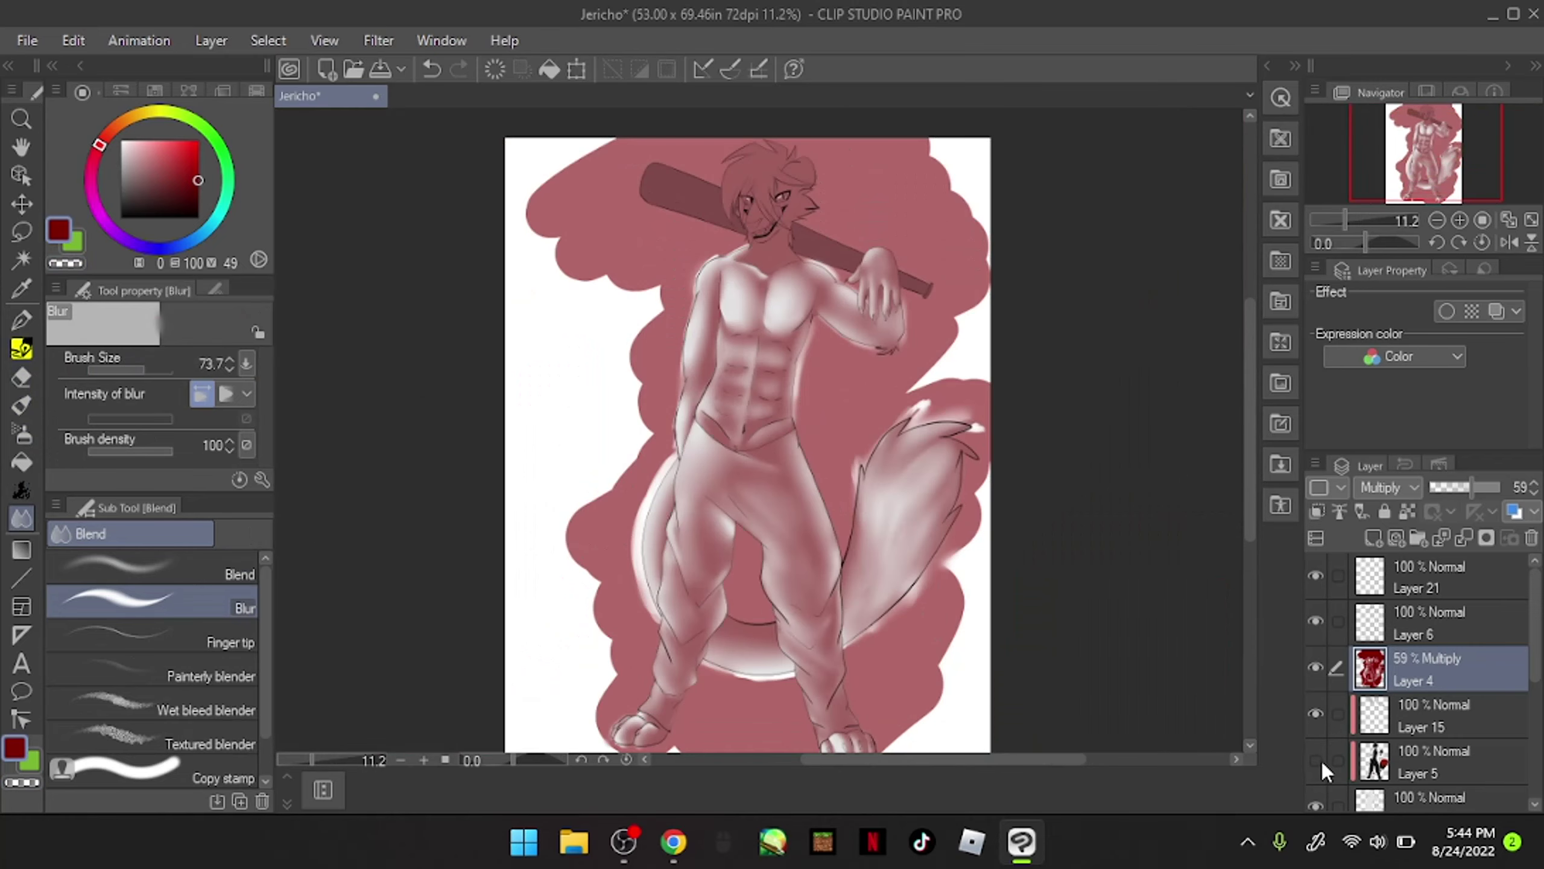
pyautogui.click(1317, 761)
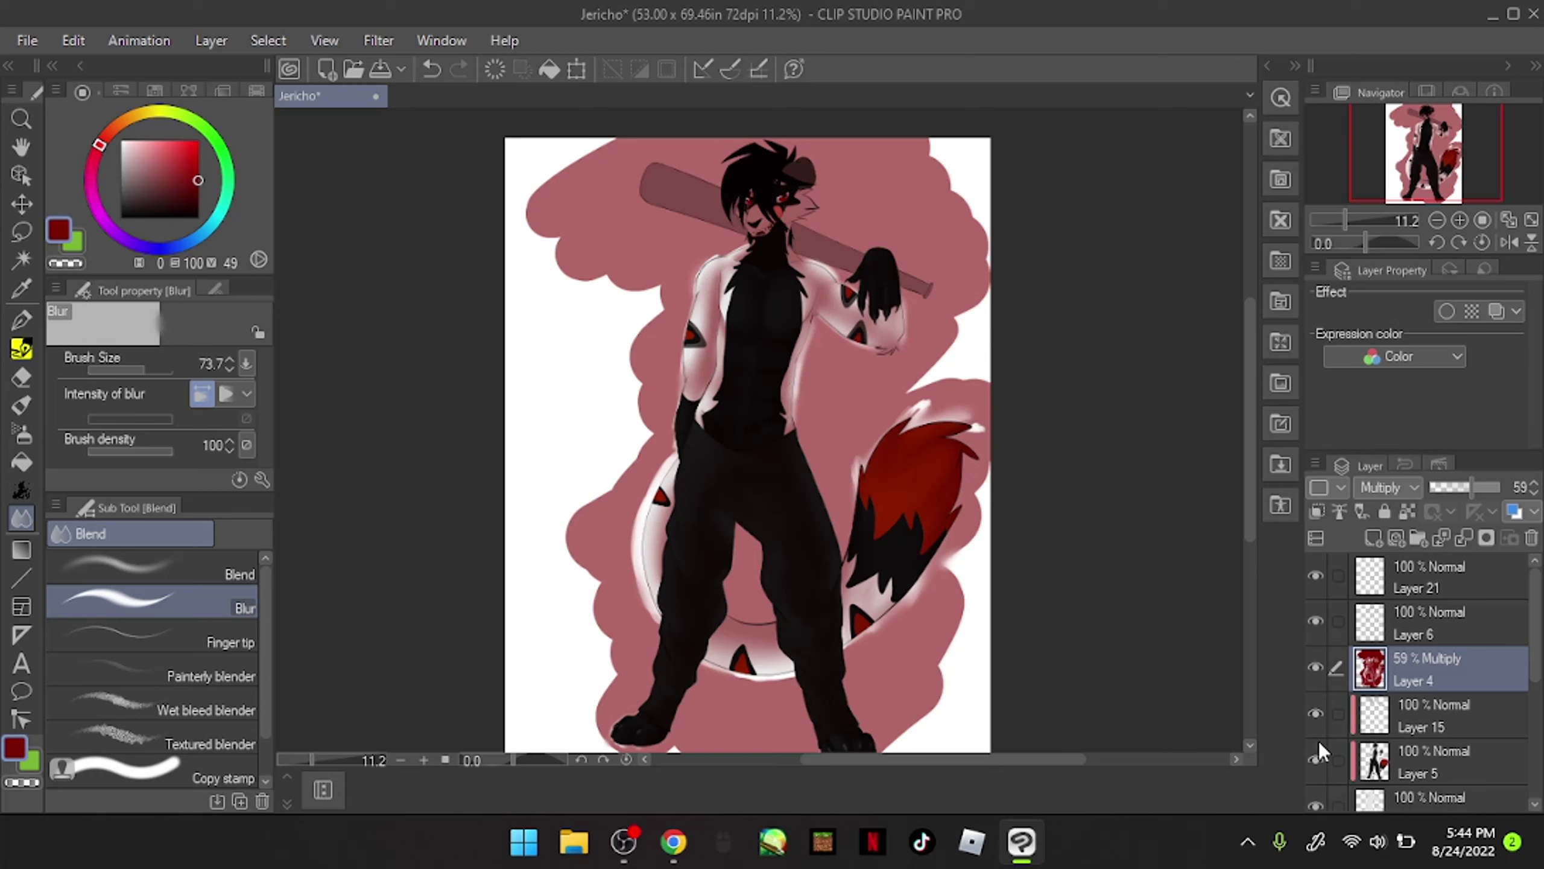
pyautogui.click(1316, 759)
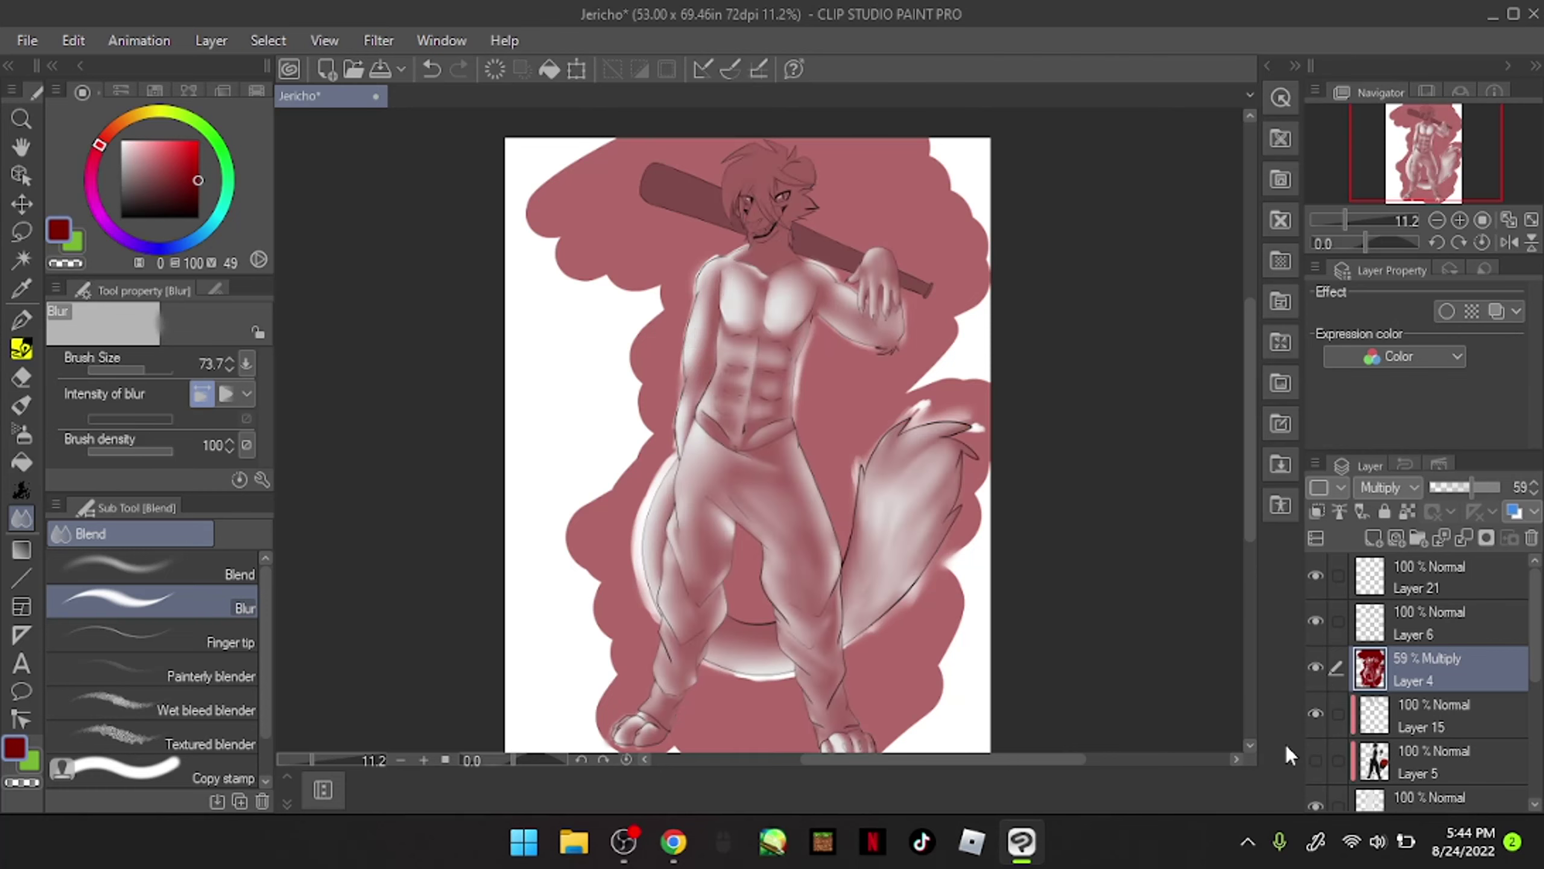
# Step: Airbrush highlights on the chin, neck and collarbone notch and blend them with Blur
pyautogui.scroll(8, 821, 248)
pyautogui.press('b')
pyautogui.moveTo(749, 514)
pyautogui.mouseDown()
pyautogui.moveTo(730, 586)
pyautogui.moveTo(766, 541)
pyautogui.mouseUp()
pyautogui.moveTo(790, 705); pyautogui.dragTo(839, 694)
pyautogui.press('j')
pyautogui.moveTo(699, 669)
pyautogui.mouseDown()
pyautogui.moveTo(838, 624)
pyautogui.moveTo(791, 535)
pyautogui.mouseUp()
# Step: Airbrush highlights on the snout, cheek and cheek fur with Soft at 29.2 and blend them with Blur at 38.1
pyautogui.press('b')
pyautogui.moveTo(761, 292)
pyautogui.mouseDown()
pyautogui.moveTo(717, 402)
pyautogui.moveTo(730, 481)
pyautogui.moveTo(764, 339)
pyautogui.mouseUp()
pyautogui.moveTo(1012, 240)
pyautogui.mouseDown()
pyautogui.moveTo(1046, 298)
pyautogui.moveTo(944, 373)
pyautogui.mouseUp()
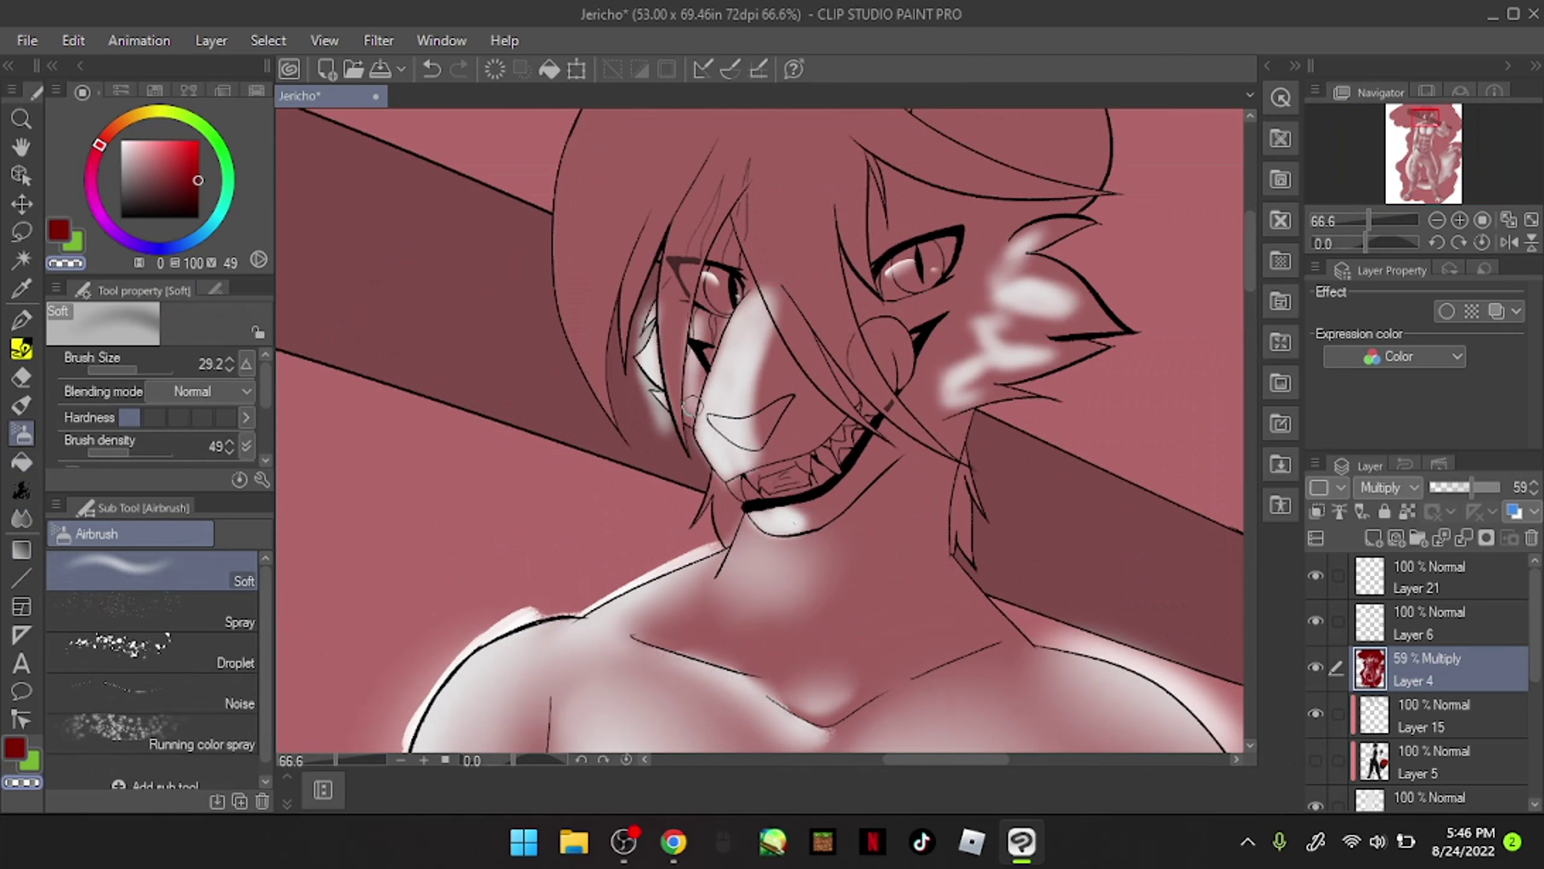
pyautogui.moveTo(887, 323); pyautogui.dragTo(866, 408)
pyautogui.press('j')
pyautogui.moveTo(808, 298); pyautogui.dragTo(802, 438)
pyautogui.moveTo(1034, 286)
pyautogui.mouseDown()
pyautogui.moveTo(991, 313)
pyautogui.moveTo(973, 383)
pyautogui.mouseUp()
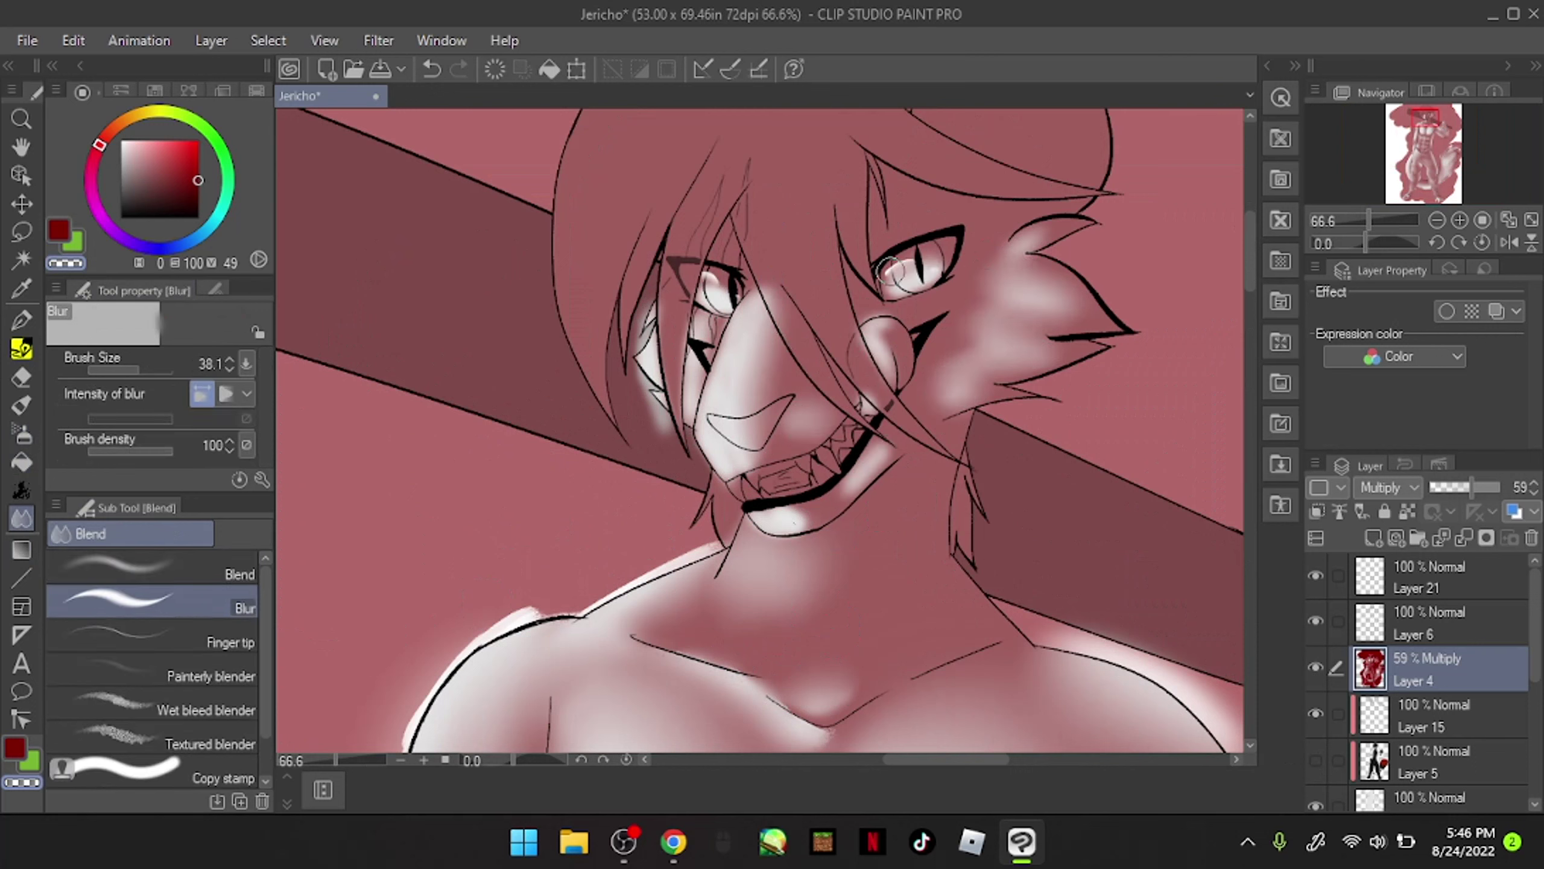
# Step: Hide Layer 4, select the hair on Layer 6 and add the strands over the eye with the Selection pen
pyautogui.click(1315, 667)
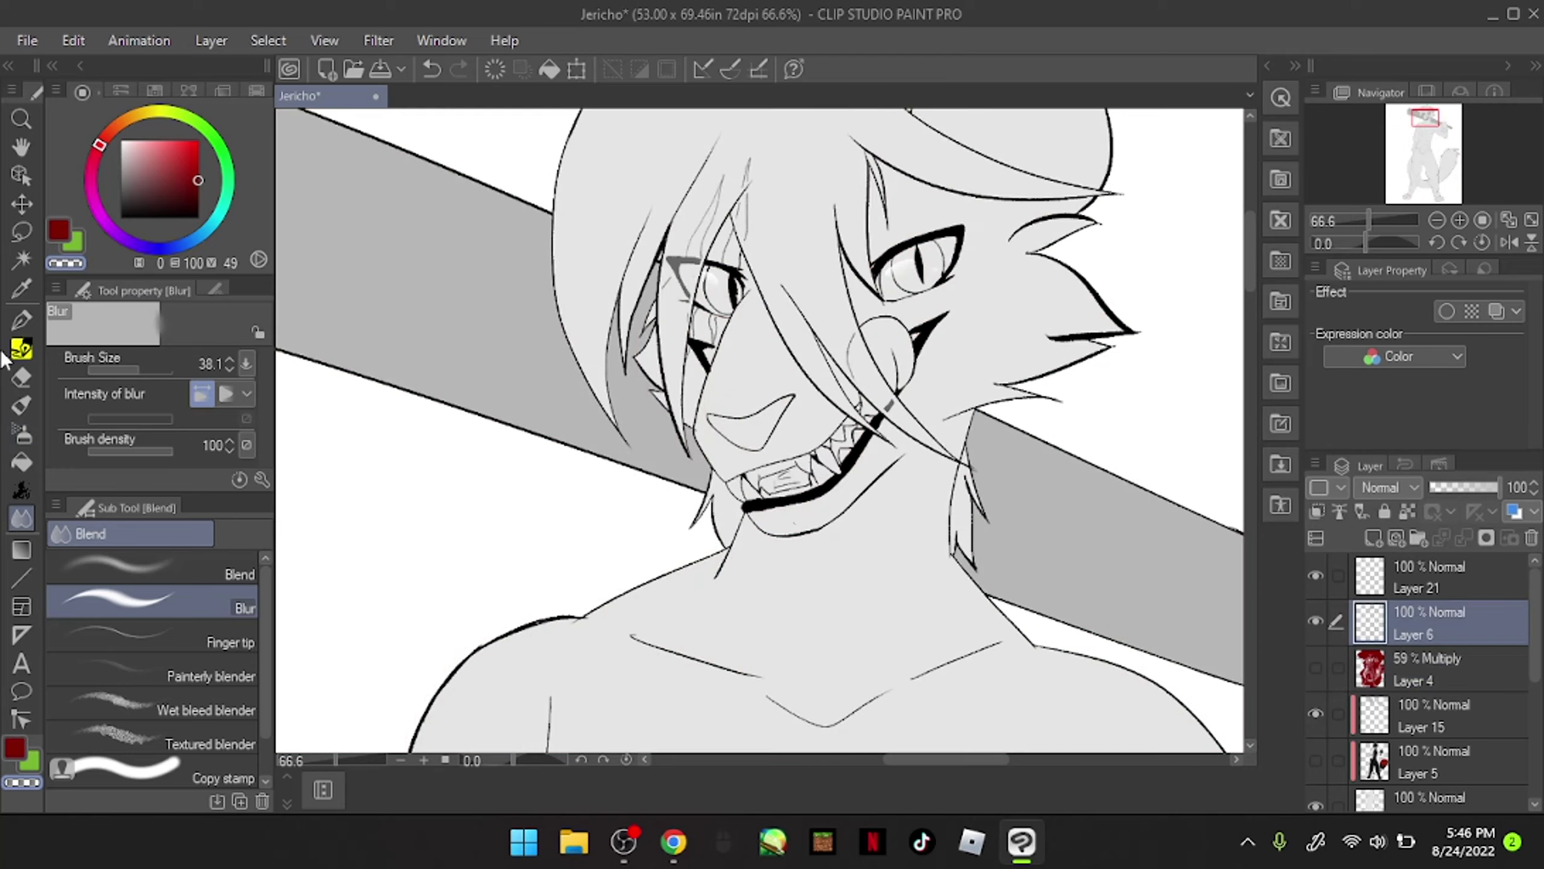
pyautogui.click(1429, 624)
pyautogui.press('w')
pyautogui.click(790, 395)
pyautogui.scroll(5, 631, 339)
pyautogui.moveTo(632, 339); pyautogui.dragTo(636, 512)
pyautogui.press('m')
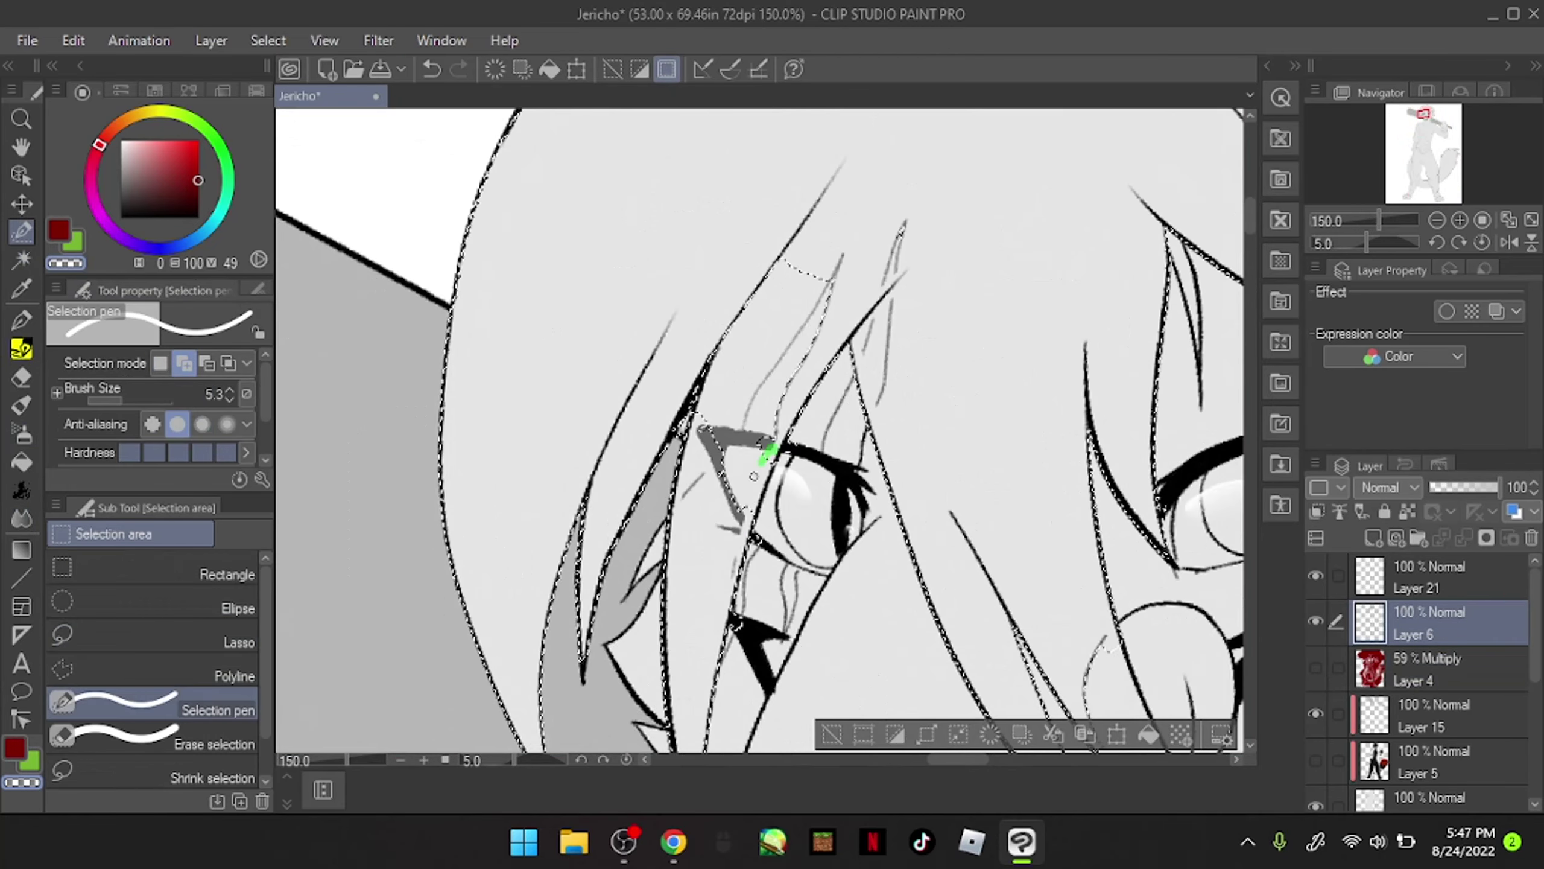
pyautogui.moveTo(724, 480); pyautogui.dragTo(710, 433)
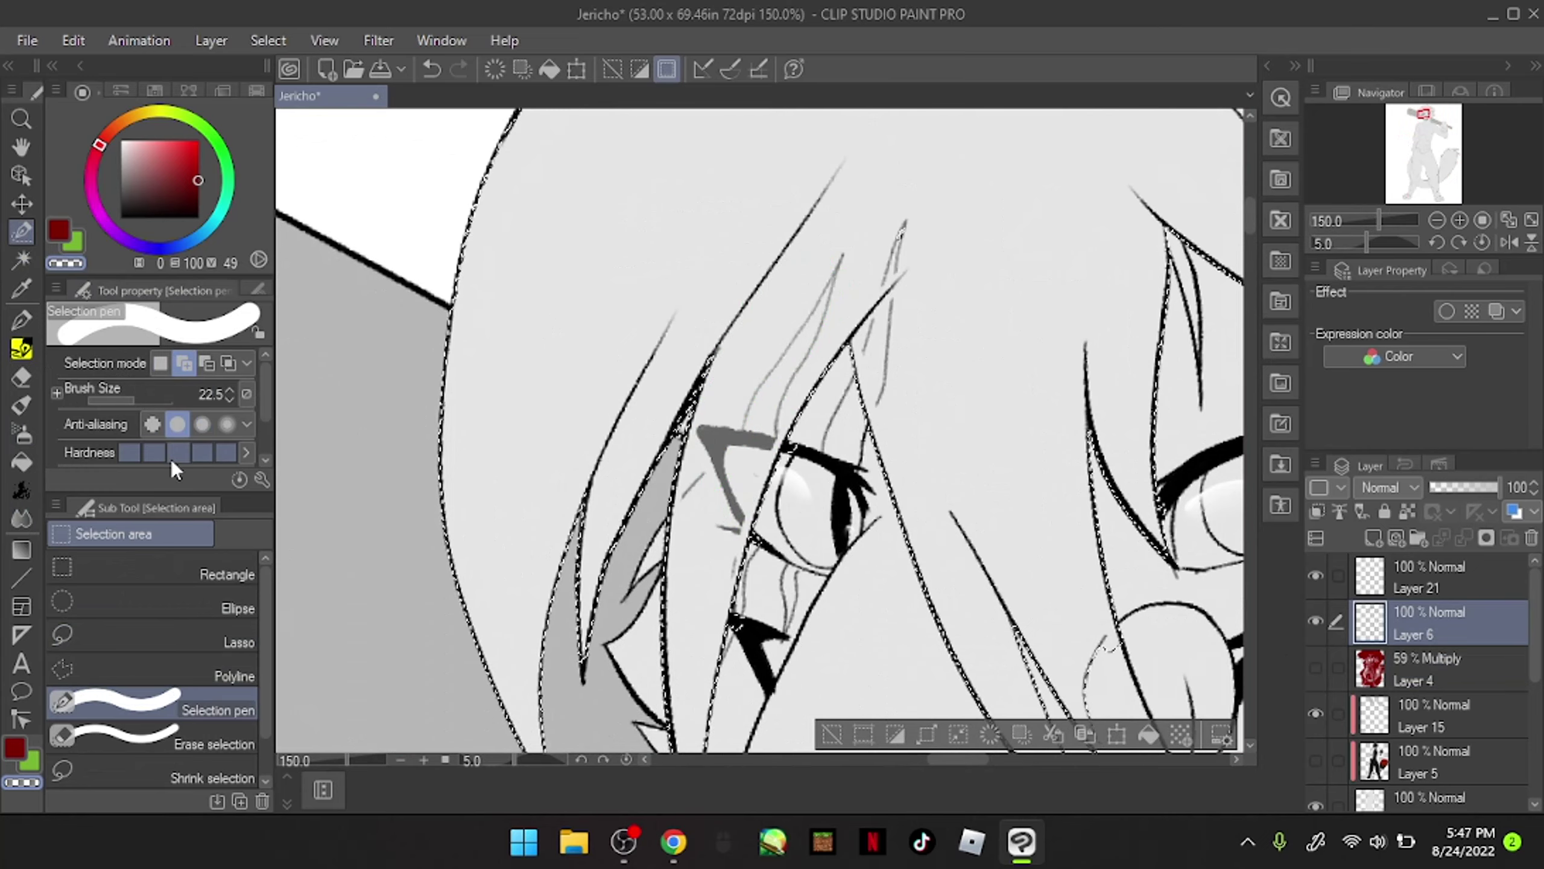
# Step: Show and activate Layer 4 and refine the hair selection around the strand tips near the mouth
pyautogui.scroll(-4, 710, 433)
pyautogui.hotkey('ctrl', '@')
pyautogui.click(1314, 668)
pyautogui.press('w')
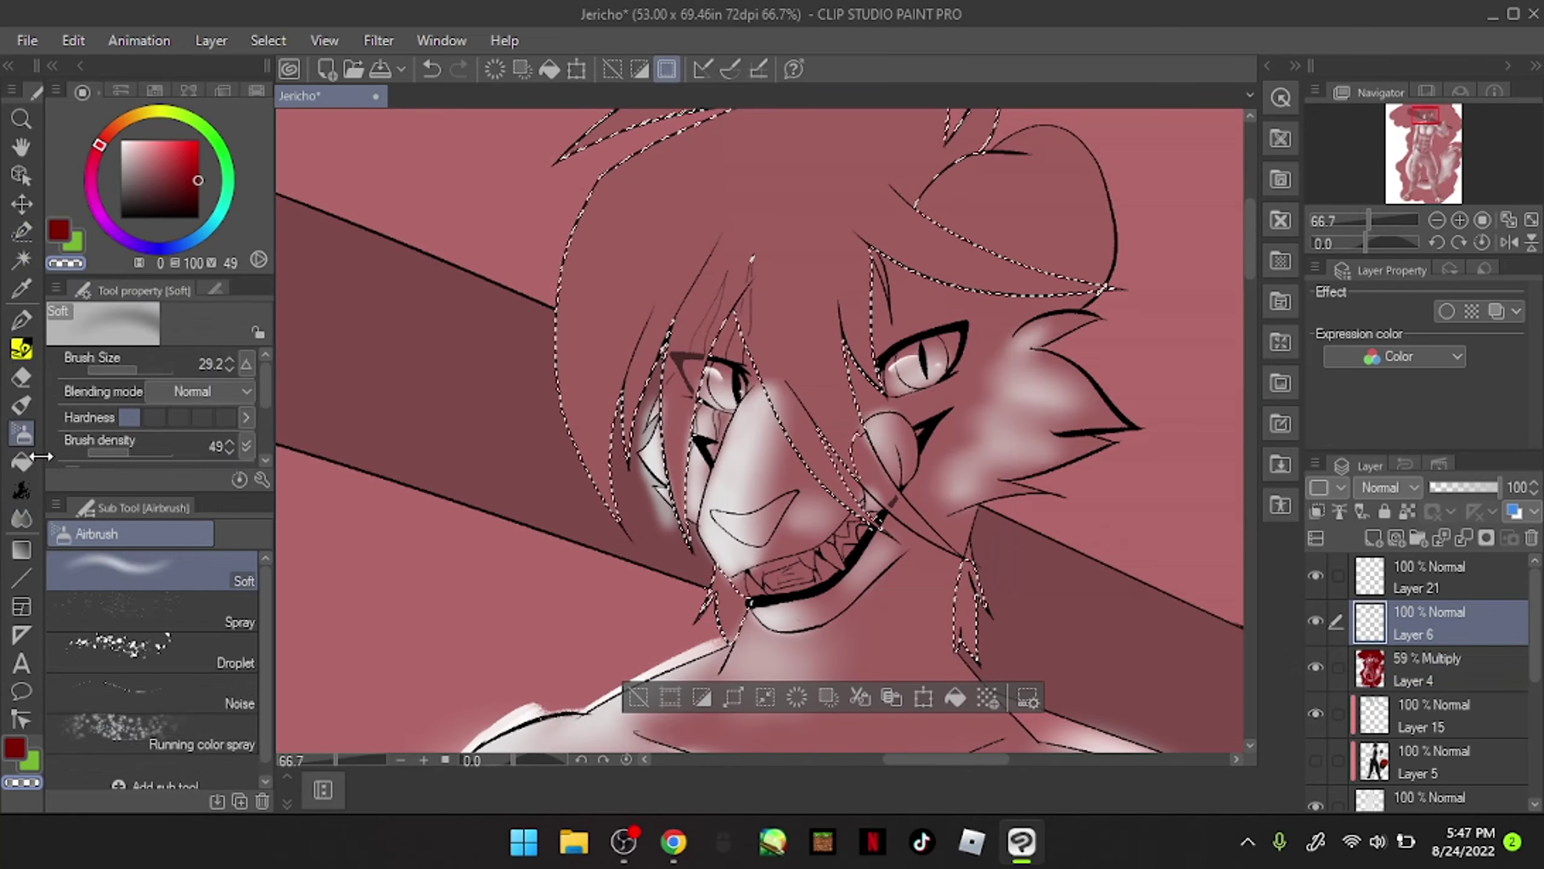
pyautogui.click(1426, 669)
pyautogui.scroll(4, 912, 481)
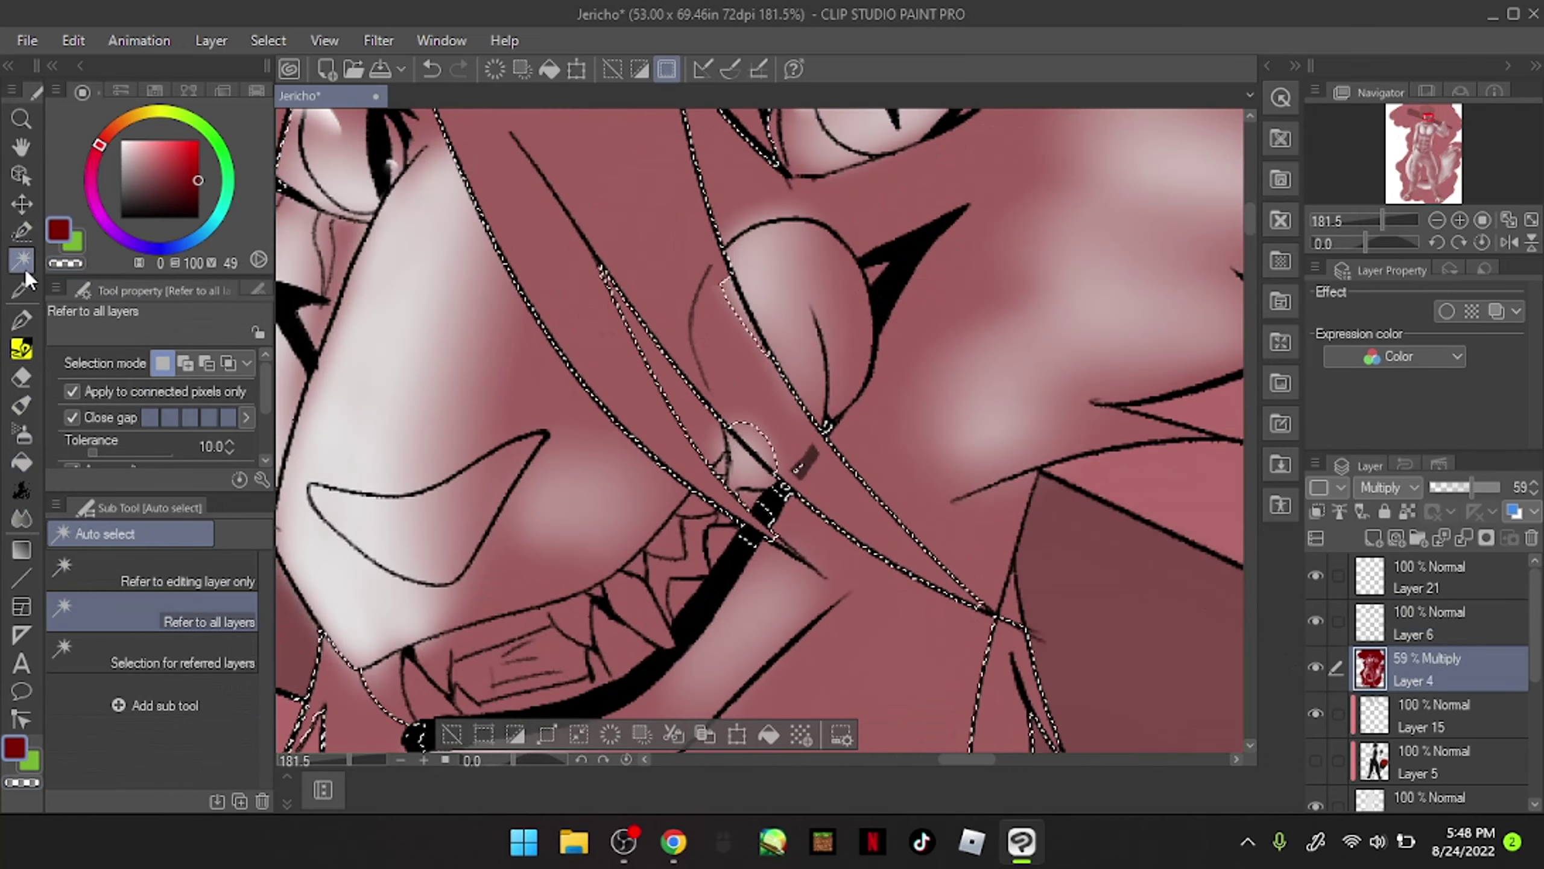
pyautogui.press('m')
pyautogui.press('g')
# Step: Switch to YouTube in Chrome, skip the advert and return to Clip Studio Paint
pyautogui.hotkey('alt', 'Tab')
pyautogui.click(1094, 602)
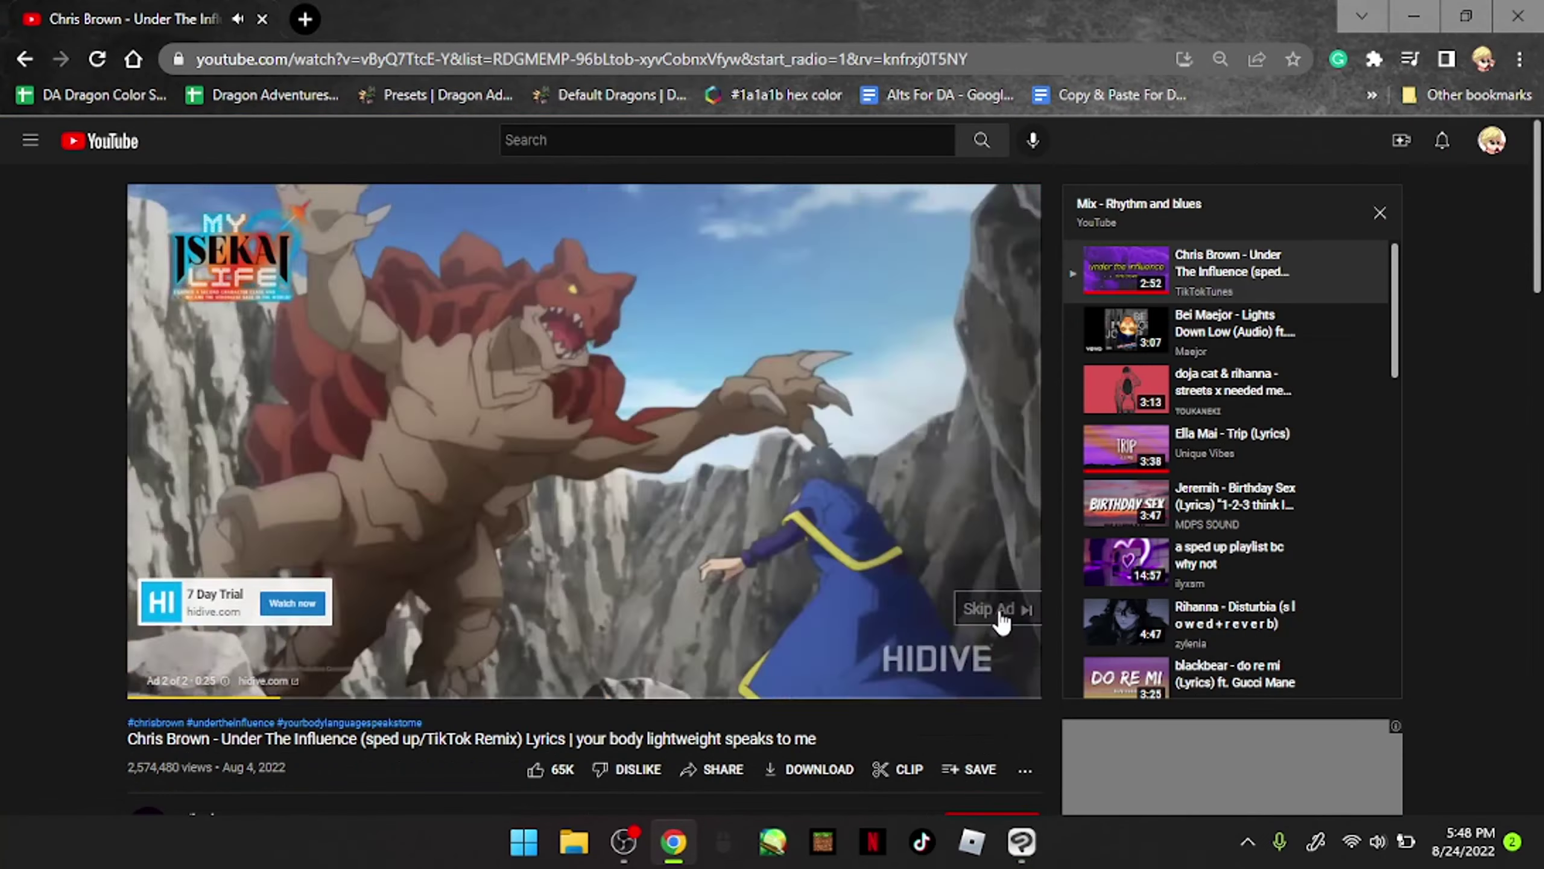
pyautogui.hotkey('alt', 'Tab')
# Step: Airbrush strand-shaped highlights through the selected hair with Soft at 29.2 and blend them with Blur
pyautogui.press('m')
pyautogui.scroll(3, 761, 426)
pyautogui.scroll(-2, 761, 426)
pyautogui.press('b')
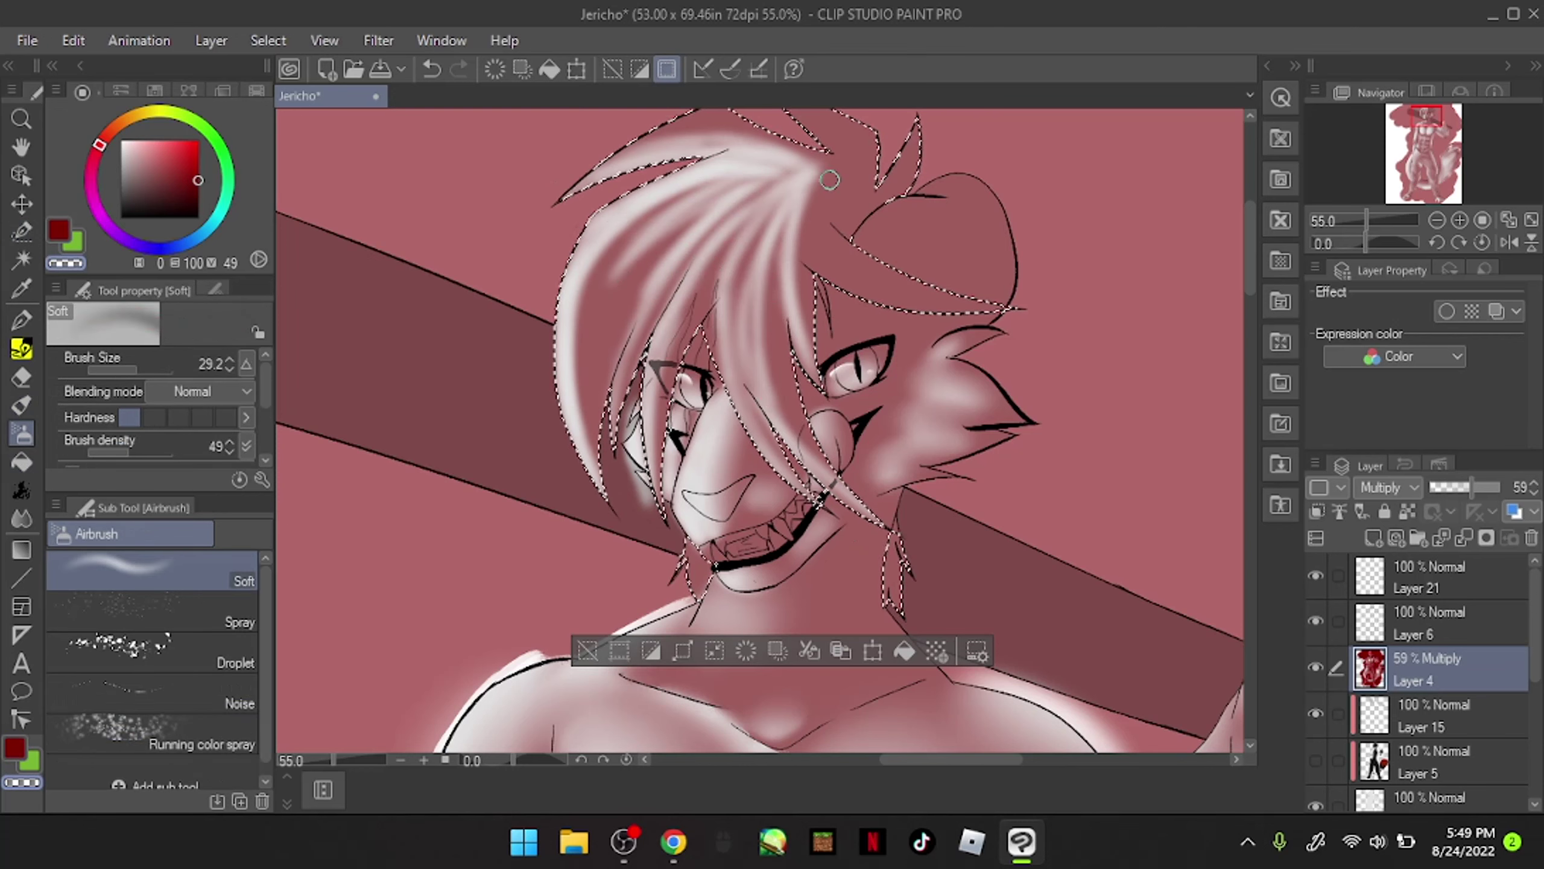
pyautogui.press('j')
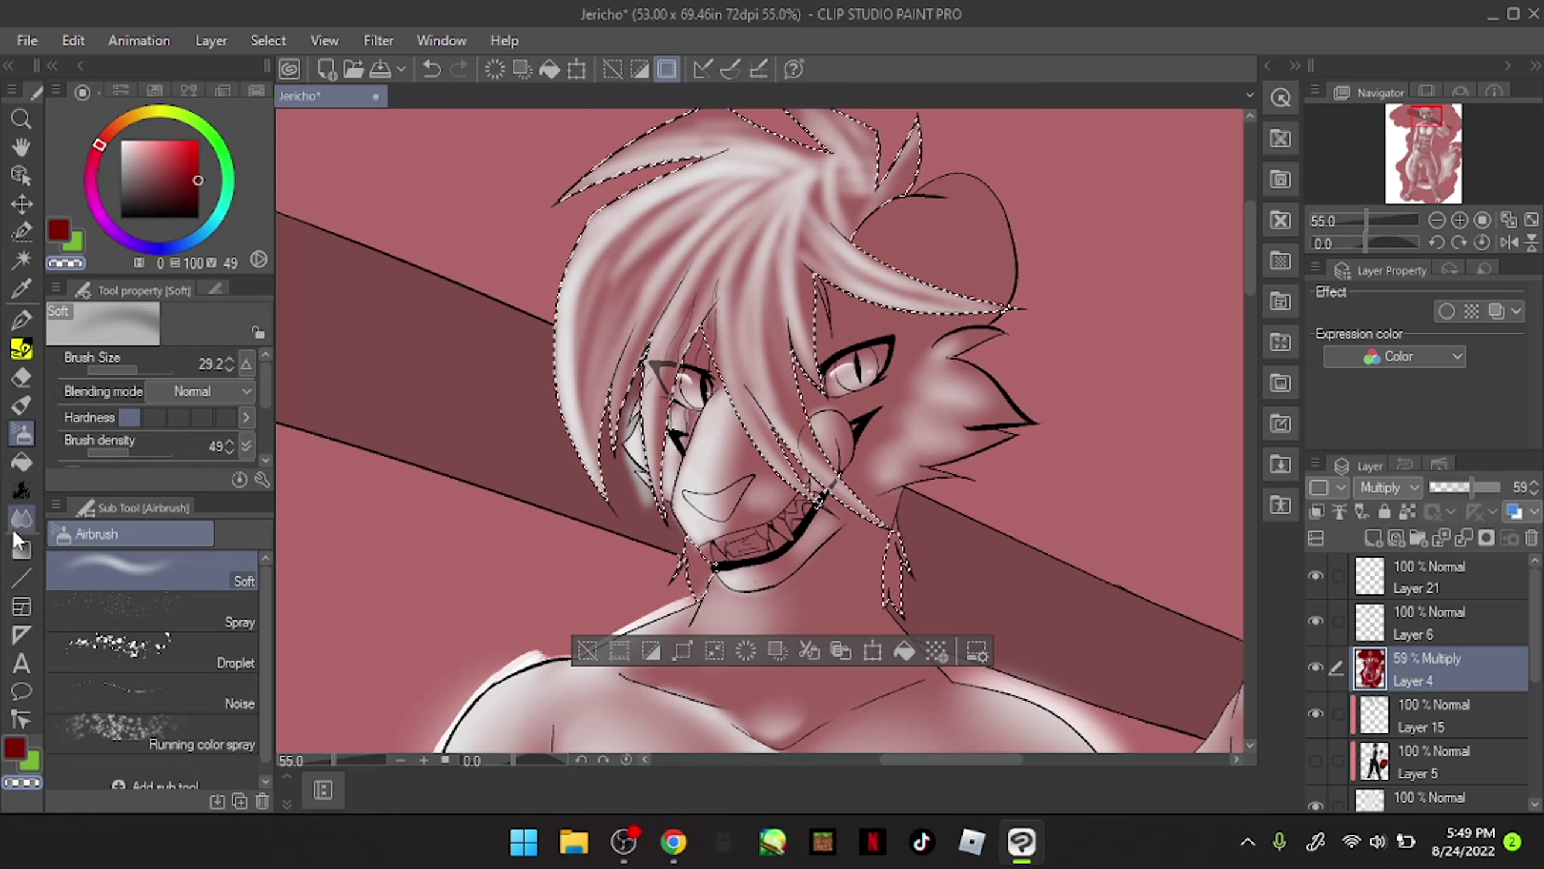
pyautogui.scroll(-3, 736, 332)
pyautogui.press('b')
pyautogui.press('j')
# Step: Brush highlights onto the hair locks beside the jaw and neck, blend them with Blur at 38.1 and clear the selection
pyautogui.scroll(4, 711, 694)
pyautogui.press('b')
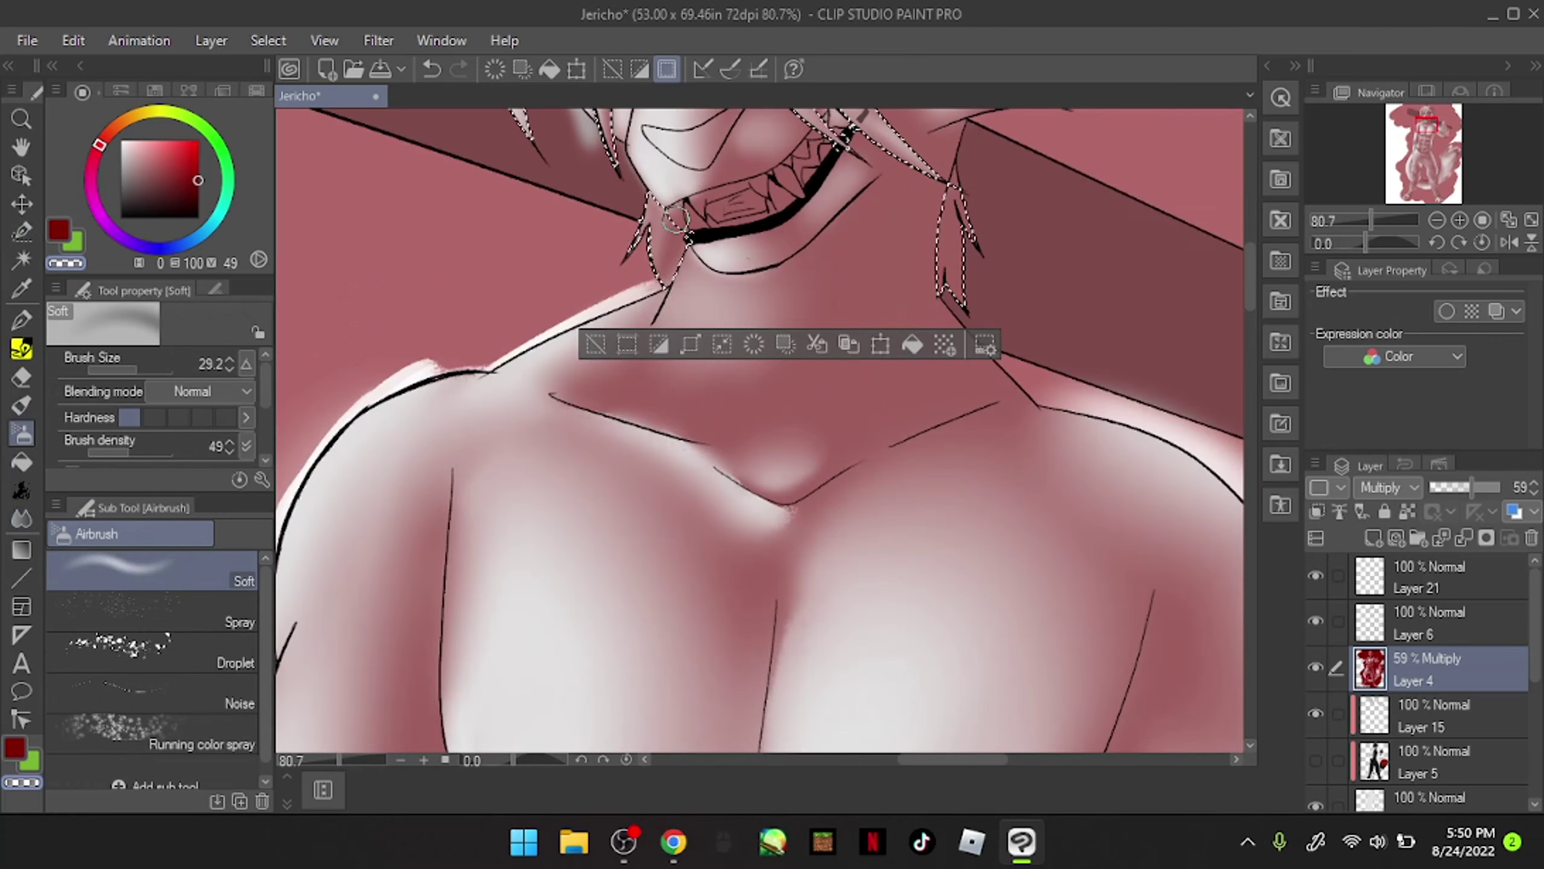
pyautogui.press('b')
pyautogui.press('j')
pyautogui.scroll(-3, 906, 326)
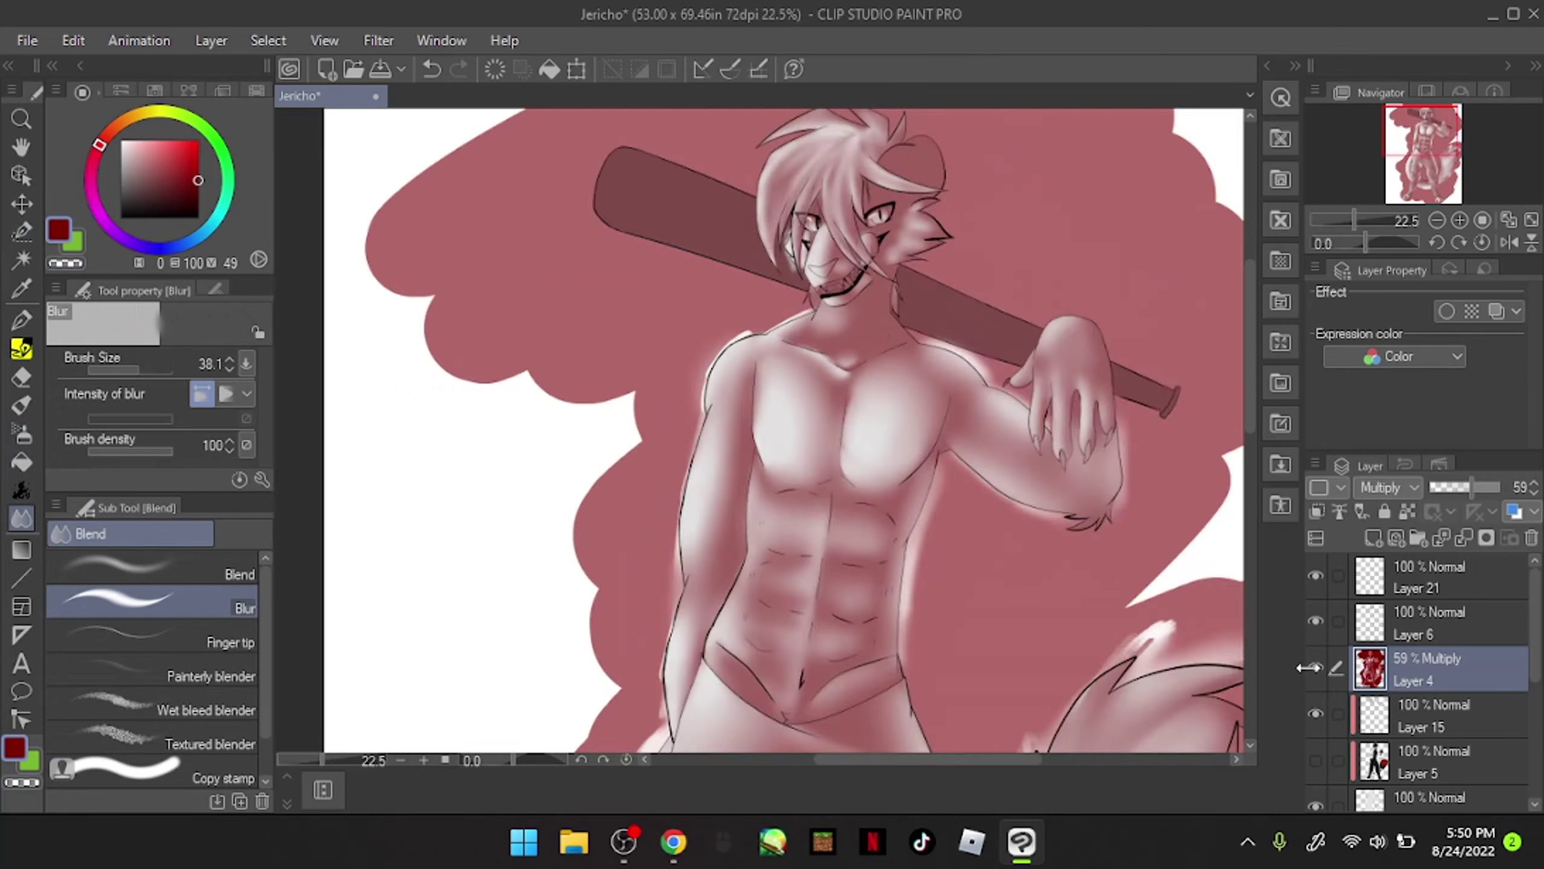
# Step: Select all parts of the baseball bat using Layer 6 with Auto select, and show and activate Layer 4
pyautogui.scroll(4, 906, 325)
pyautogui.press('w')
pyautogui.scroll(-5, 906, 325)
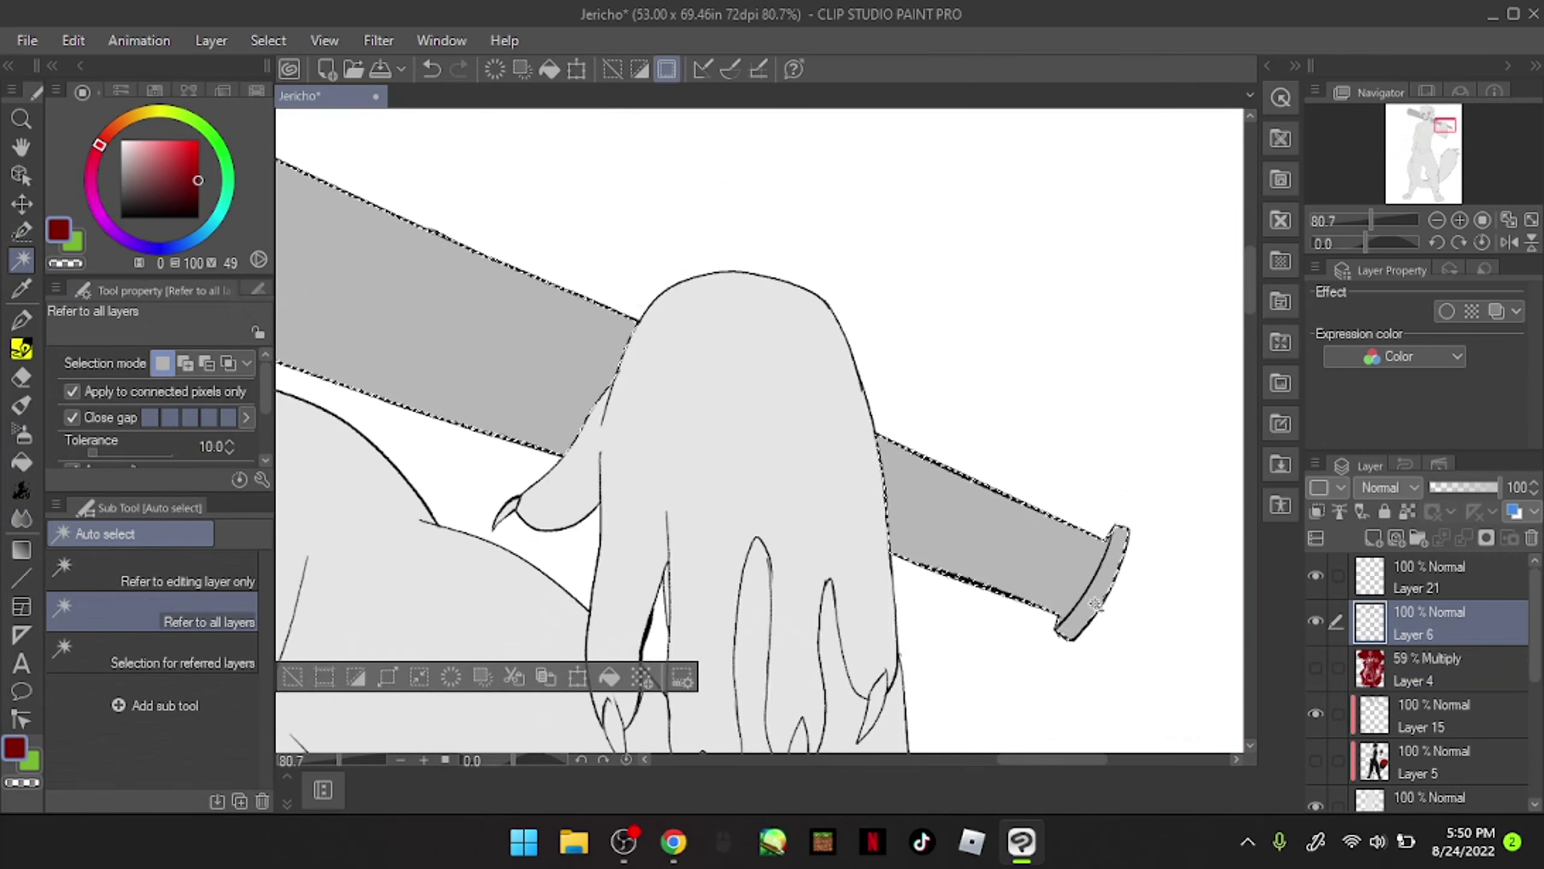
pyautogui.click(1315, 667)
pyautogui.click(1423, 669)
pyautogui.press('g')
# Step: Airbrush highlights along the bat's barrel, handle and knob and blend them with Blur at 275.9
pyautogui.press('b')
pyautogui.moveTo(474, 261); pyautogui.dragTo(438, 365)
pyautogui.moveTo(426, 256)
pyautogui.mouseDown()
pyautogui.moveTo(462, 359)
pyautogui.moveTo(426, 365)
pyautogui.mouseUp()
pyautogui.moveTo(1082, 541); pyautogui.dragTo(1143, 584)
pyautogui.moveTo(486, 256); pyautogui.dragTo(426, 292)
pyautogui.moveTo(483, 242)
pyautogui.mouseDown()
pyautogui.moveTo(473, 283)
pyautogui.moveTo(481, 262)
pyautogui.moveTo(401, 292)
pyautogui.mouseUp()
pyautogui.press('j')
pyautogui.moveTo(863, 462); pyautogui.dragTo(1107, 548)
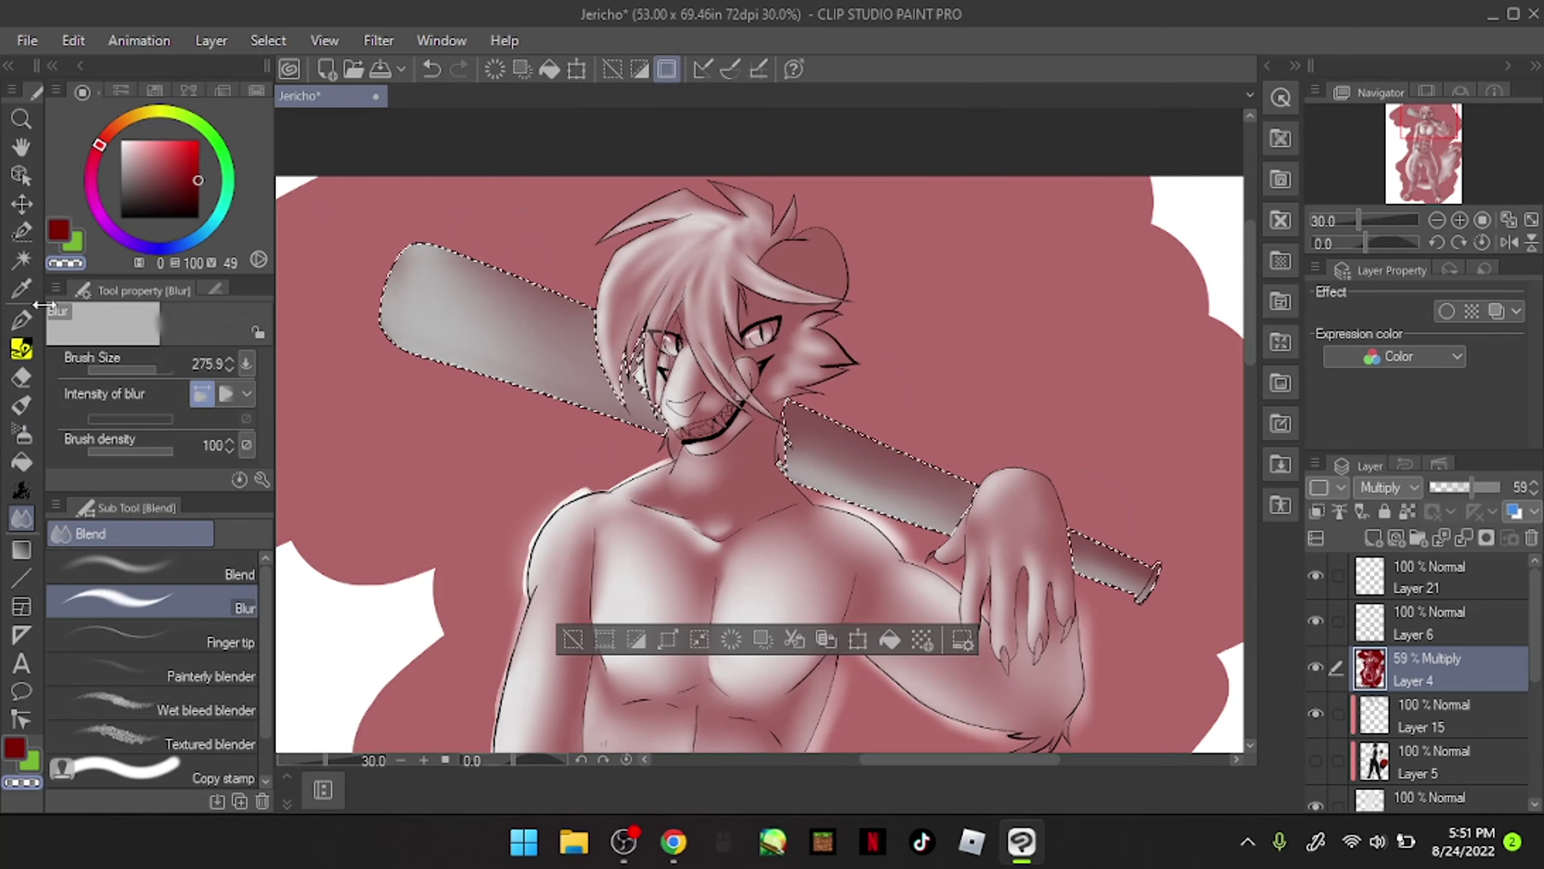
# Step: Rework the highlight on the bat's thick end with the Airbrush and smooth it with Blur at 275.9
pyautogui.press('b')
pyautogui.moveTo(401, 262); pyautogui.dragTo(474, 341)
pyautogui.press('j')
pyautogui.moveTo(486, 268); pyautogui.dragTo(468, 334)
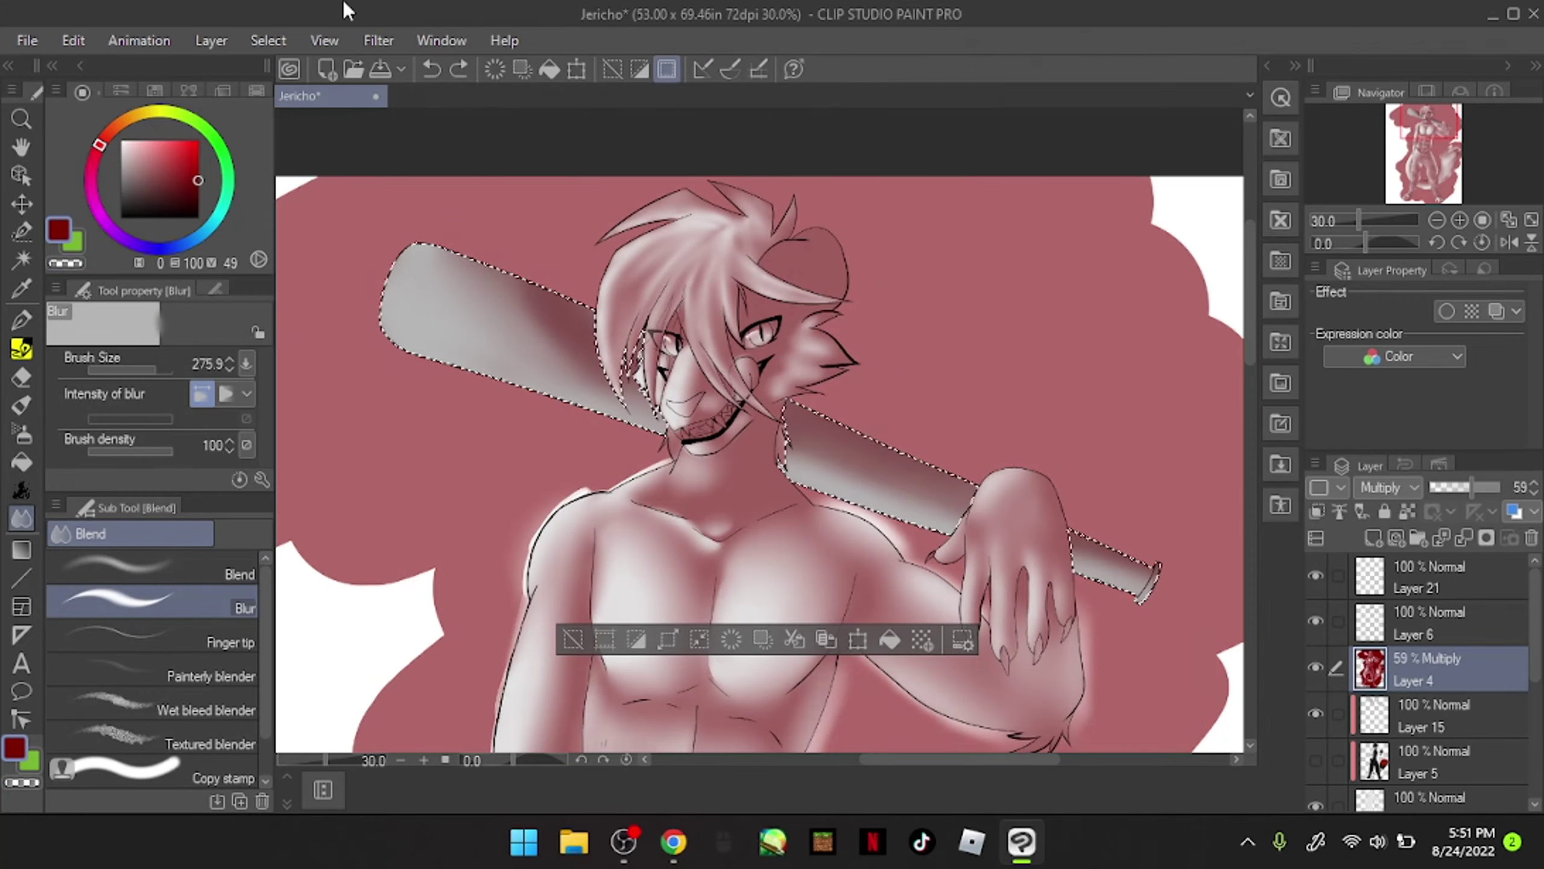
# Step: Smooth the shading along the bat's handle with Blur at 109.5 and clear the selection
pyautogui.scroll(2, 587, 355)
pyautogui.moveTo(936, 499); pyautogui.dragTo(1199, 649)
pyautogui.scroll(3, 1198, 650)
pyautogui.hotkey('ctrl', 'd')
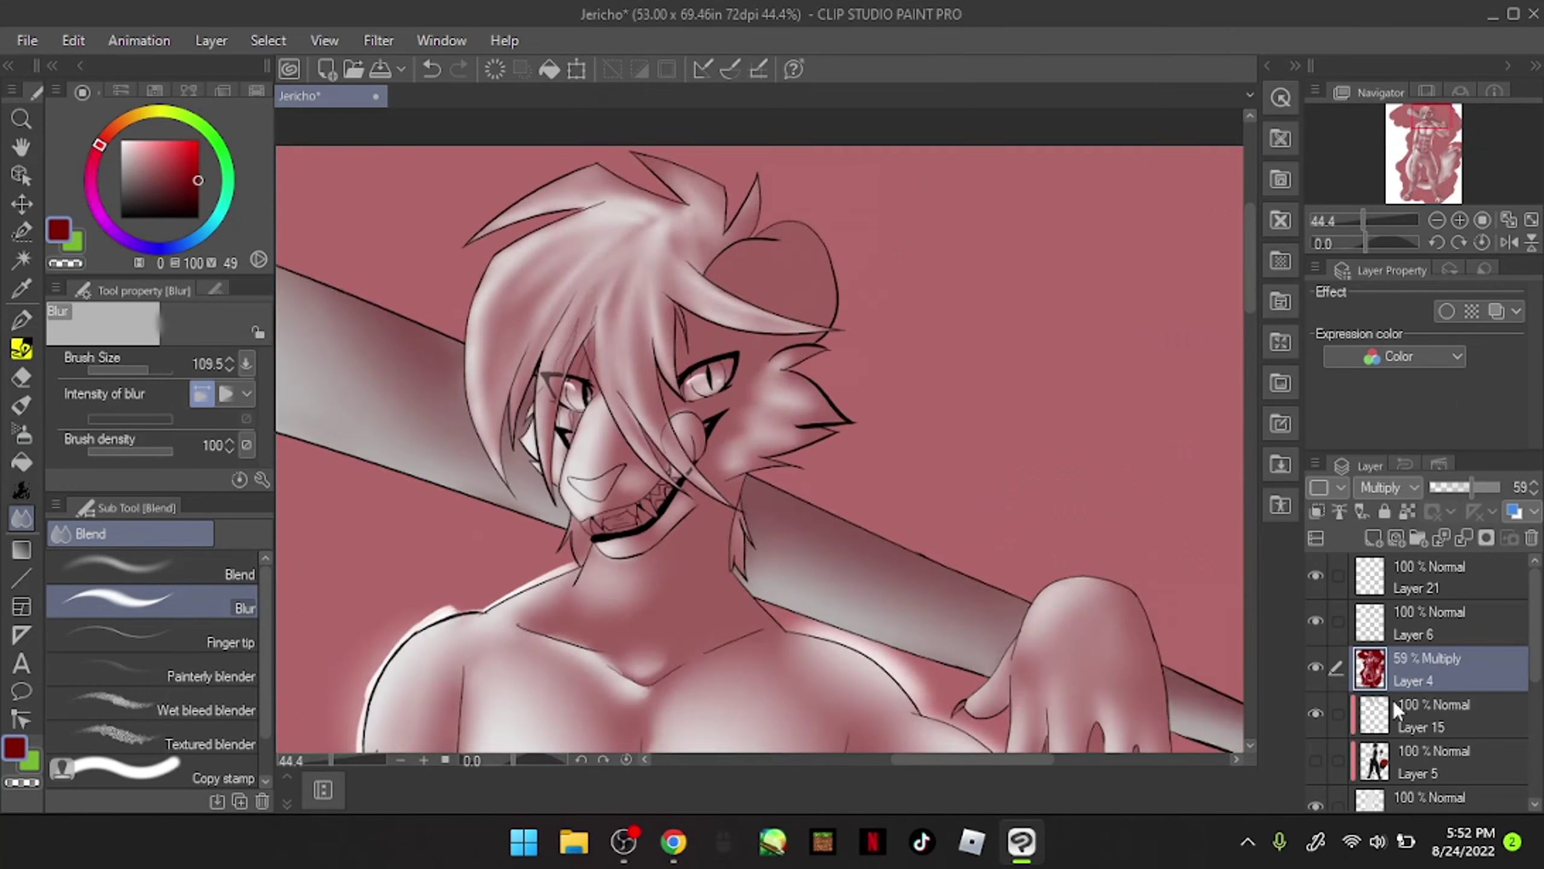
# Step: Airbrush highlights on the ear and above the eye with Soft at 22.5 and blend them with Blur at 64.6
pyautogui.press('b')
pyautogui.moveTo(699, 304); pyautogui.dragTo(790, 268)
pyautogui.moveTo(675, 280); pyautogui.dragTo(748, 322)
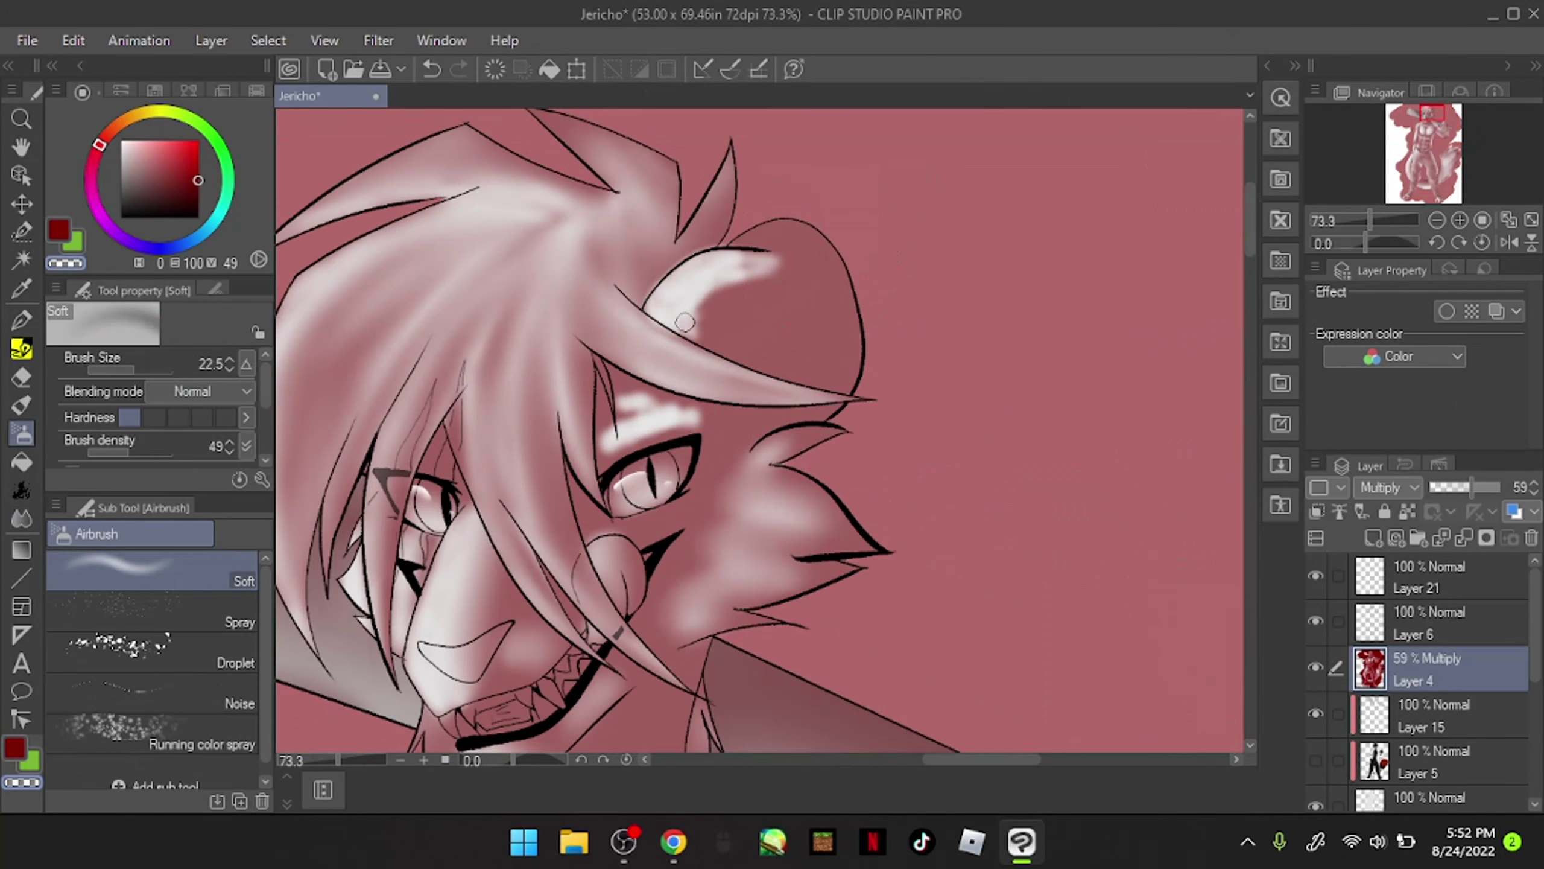
pyautogui.moveTo(730, 219); pyautogui.dragTo(851, 262)
pyautogui.moveTo(790, 219); pyautogui.dragTo(876, 329)
pyautogui.press('j')
pyautogui.moveTo(628, 317)
pyautogui.mouseDown()
pyautogui.moveTo(779, 243)
pyautogui.moveTo(706, 328)
pyautogui.mouseUp()
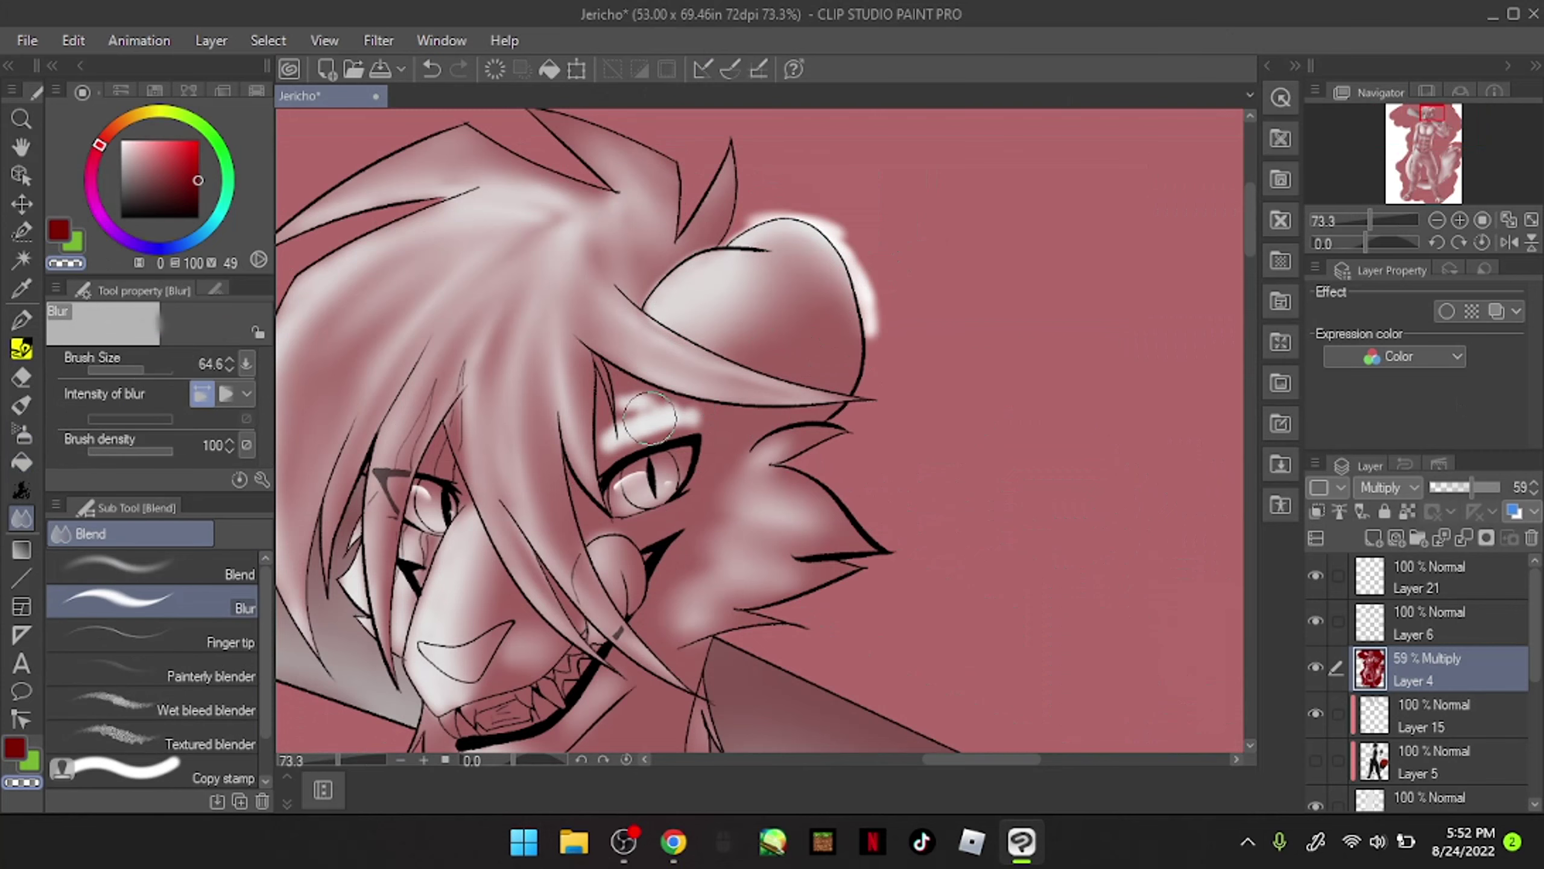
# Step: Airbrush small highlights on the teeth with Soft at 4.6 and smooth them with Blur at 15.1
pyautogui.scroll(3, 706, 328)
pyautogui.press('g')
pyautogui.press('b')
pyautogui.moveTo(565, 487)
pyautogui.mouseDown()
pyautogui.moveTo(587, 538)
pyautogui.moveTo(575, 529)
pyautogui.mouseUp()
pyautogui.moveTo(602, 462)
pyautogui.mouseDown()
pyautogui.moveTo(626, 511)
pyautogui.moveTo(608, 535)
pyautogui.mouseUp()
pyautogui.moveTo(641, 508); pyautogui.dragTo(653, 529)
pyautogui.moveTo(839, 457); pyautogui.dragTo(796, 405)
pyautogui.moveTo(739, 426); pyautogui.dragTo(776, 457)
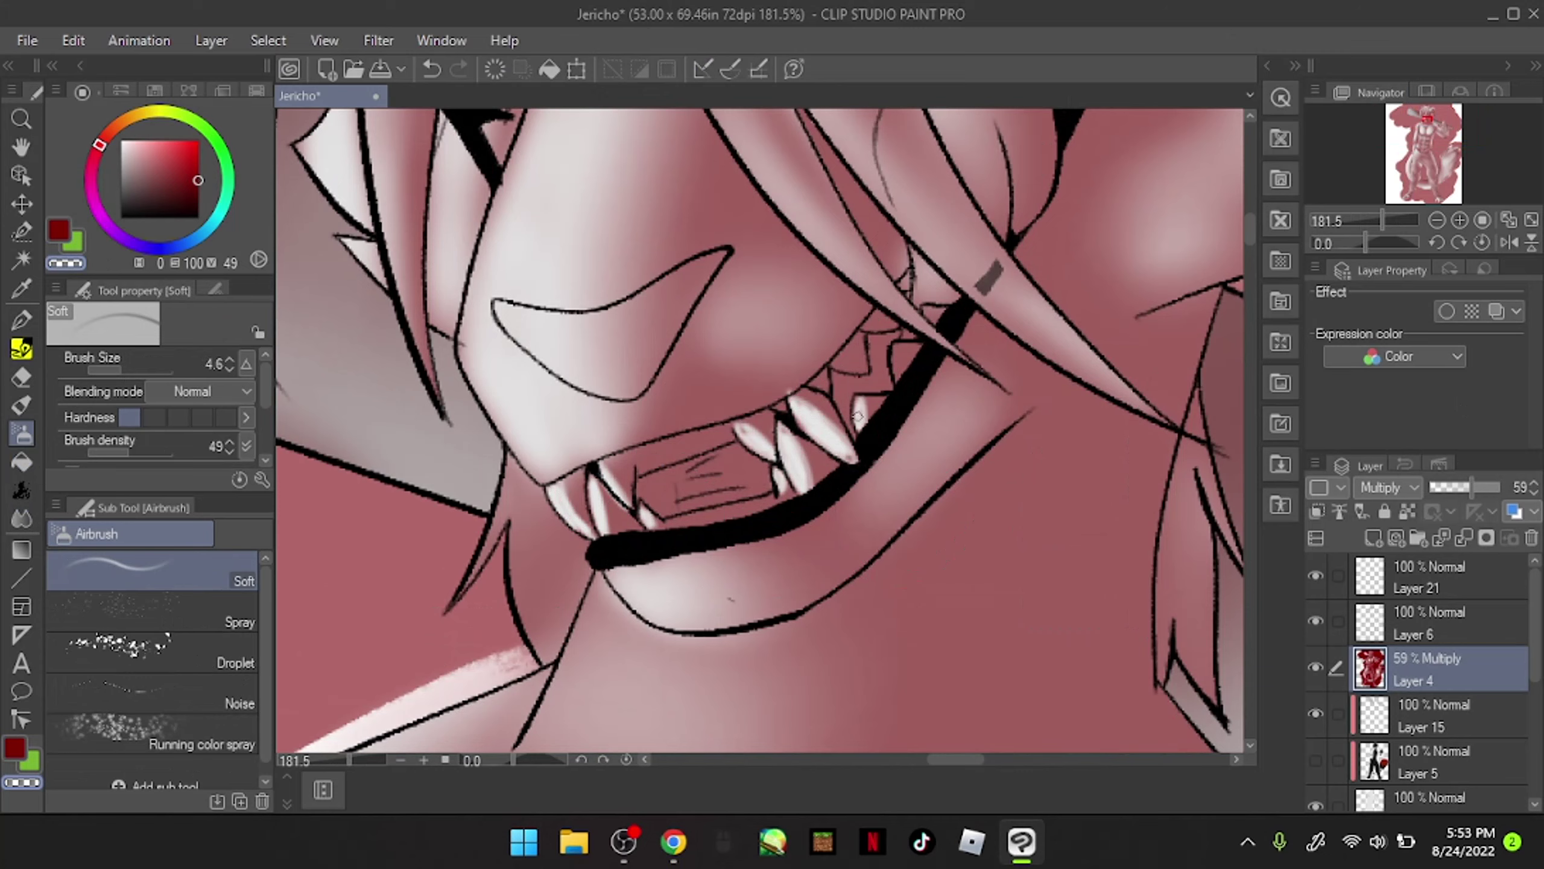
pyautogui.moveTo(821, 383); pyautogui.dragTo(898, 365)
pyautogui.press('j')
pyautogui.moveTo(565, 523); pyautogui.dragTo(887, 329)
# Step: Sample the light colour of the tooth near the mouth corner and get the Pen tool ready for touch-ups there
pyautogui.scroll(-10, 887, 329)
pyautogui.scroll(12, 818, 310)
pyautogui.keyDown('alt'); pyautogui.click(967, 460); pyautogui.keyUp('alt')
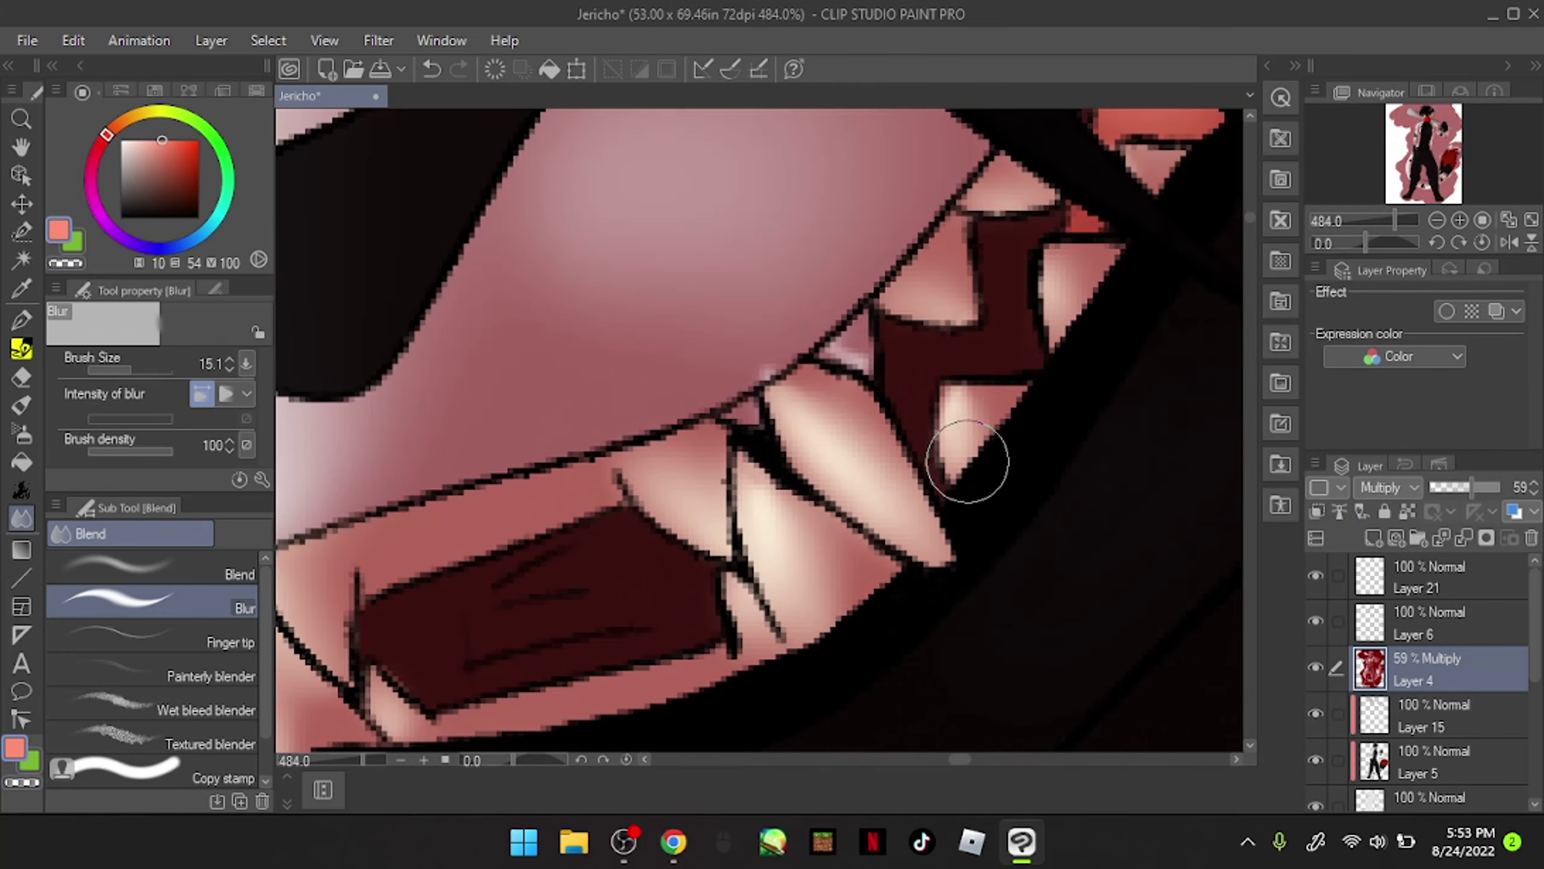
pyautogui.keyDown('ctrl'); pyautogui.keyDown('shift'); pyautogui.click(967, 461); pyautogui.keyUp('shift'); pyautogui.keyUp('ctrl')
pyautogui.press('p')
# Step: Airbrush a light grey diagonal glare across the bat's barrel on Layer 7 with Soft at 96, and set the layer to Add (Glow)
pyautogui.scroll(-5, 697, 477)
pyautogui.scroll(-5, 696, 476)
pyautogui.scroll(4, 759, 430)
pyautogui.press('b')
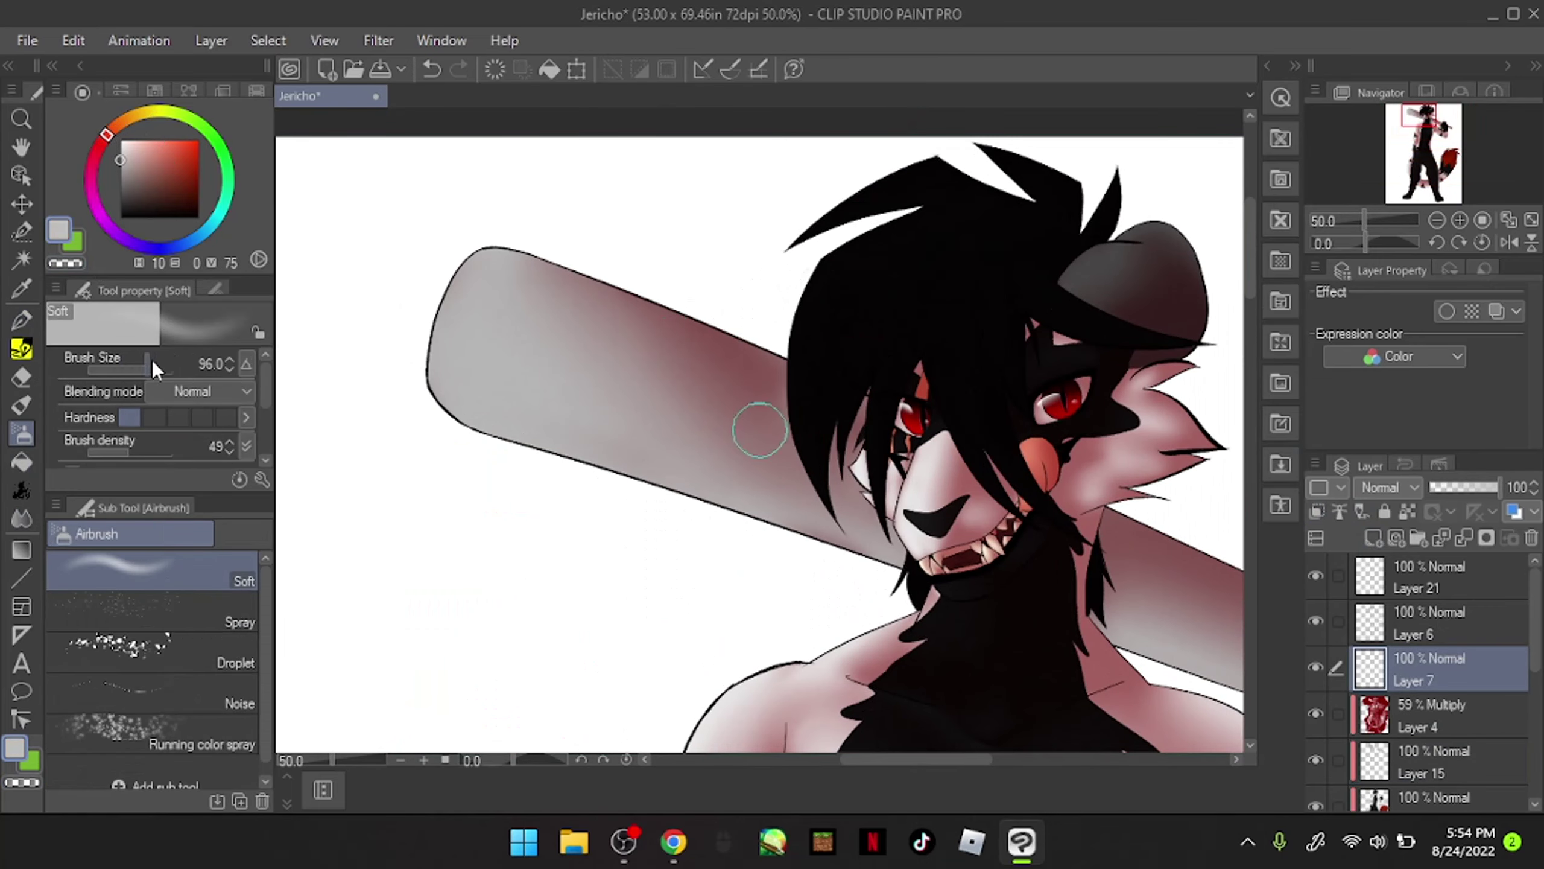
pyautogui.moveTo(584, 195); pyautogui.dragTo(778, 645)
pyautogui.click(1389, 487)
pyautogui.click(1293, 248)
# Step: Set the Blur brush size to 162.7 for the bat's glare and lower the opacity of Layer 7 to 60%
pyautogui.press('j')
pyautogui.moveTo(122, 369); pyautogui.dragTo(145, 371)
pyautogui.scroll(-1, 706, 386)
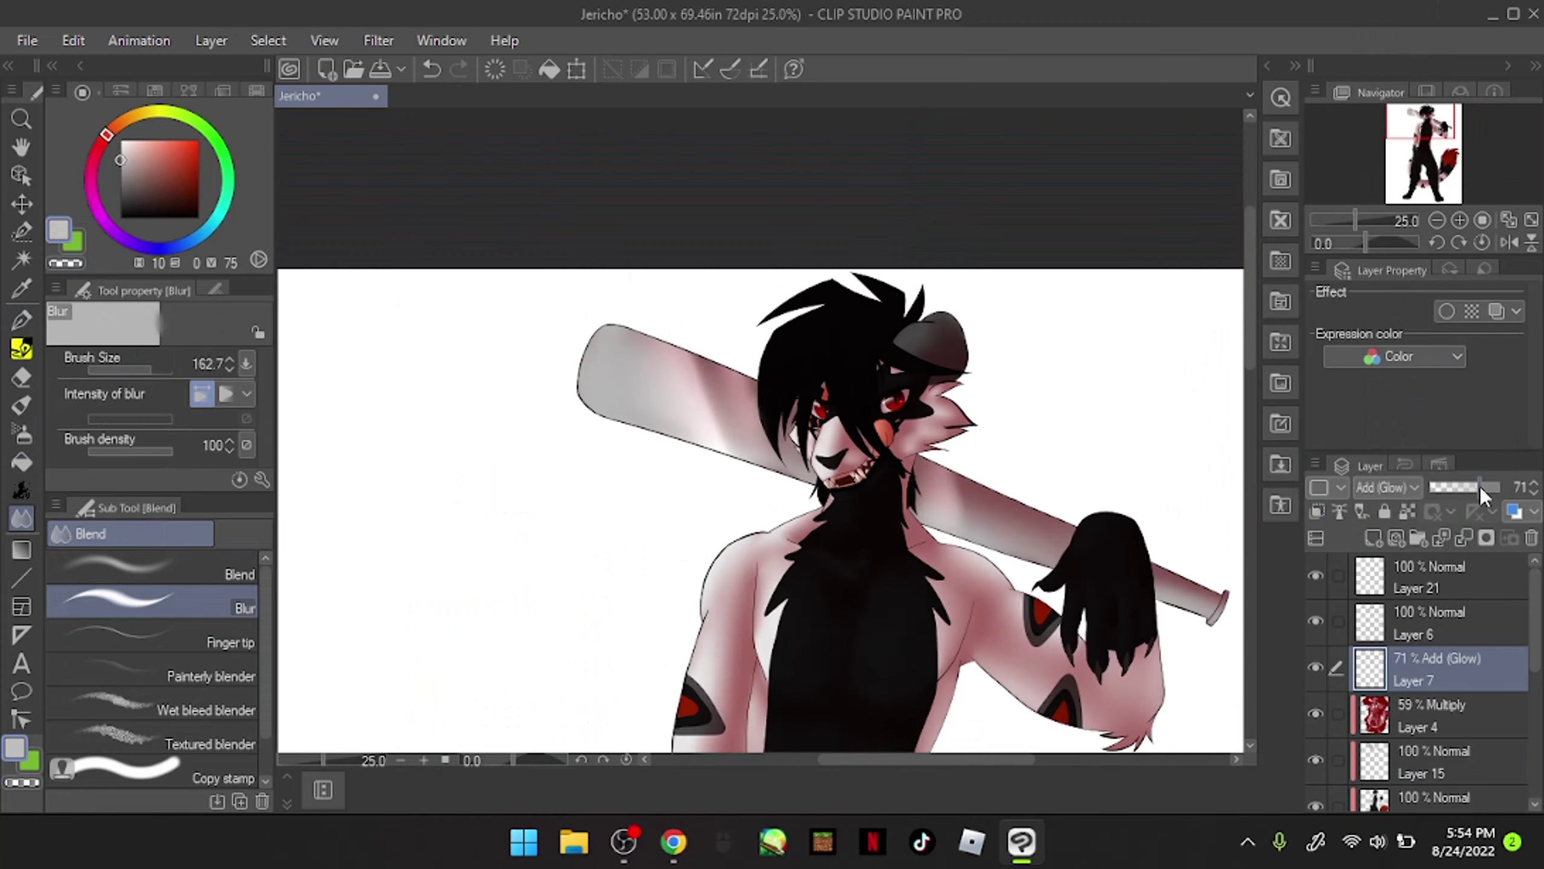
pyautogui.moveTo(1499, 487); pyautogui.dragTo(1472, 487)
pyautogui.scroll(1, 587, 441)
pyautogui.scroll(1, 587, 442)
pyautogui.scroll(-4, 587, 441)
pyautogui.scroll(3, 735, 200)
pyautogui.press('p')
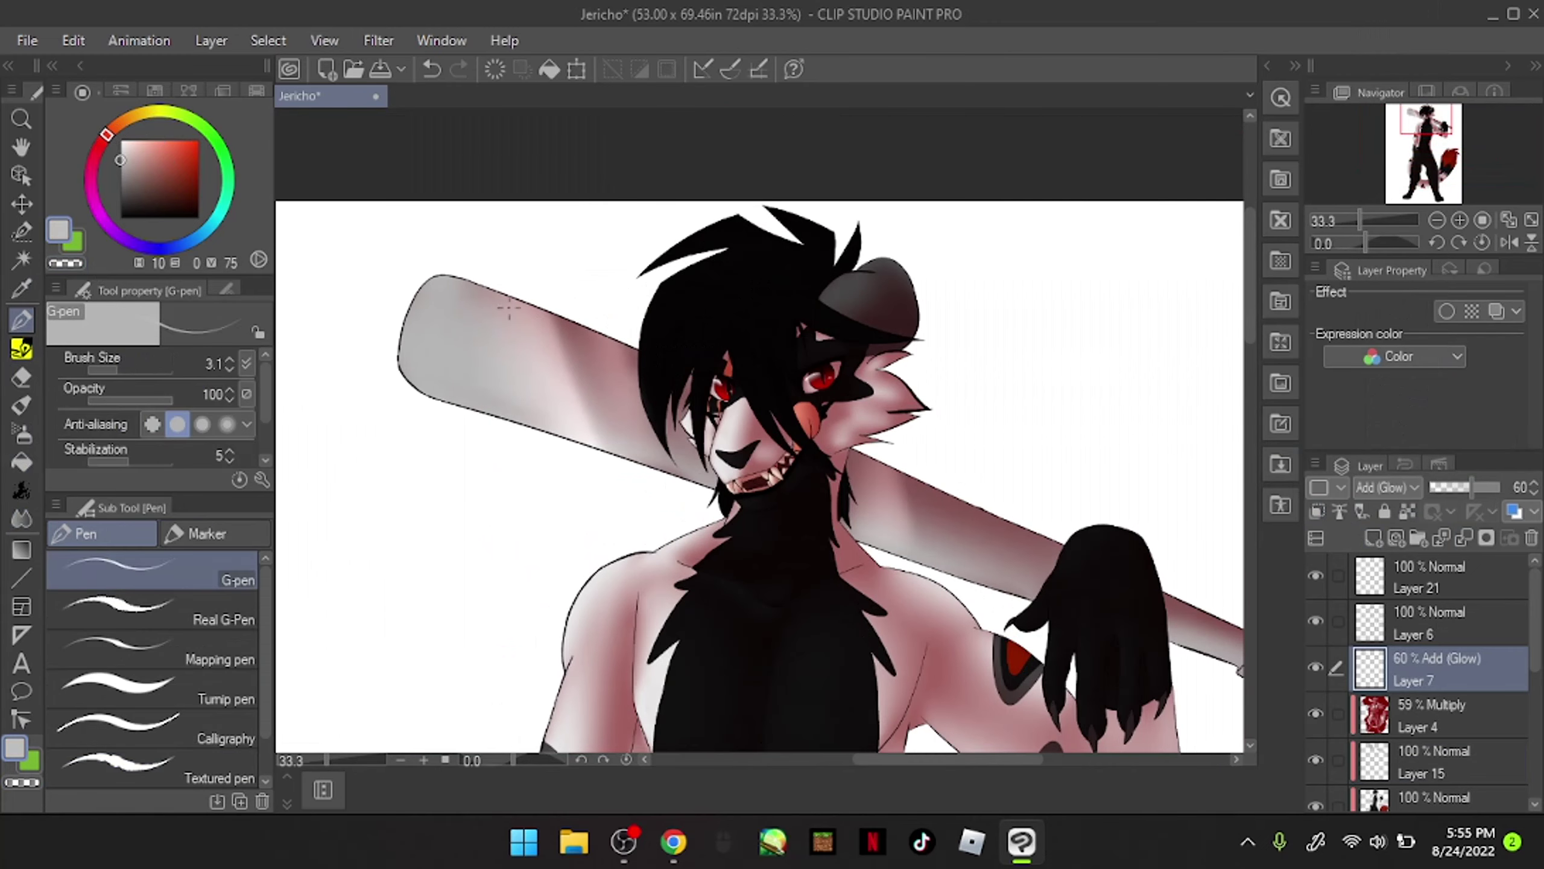
pyautogui.press('j')
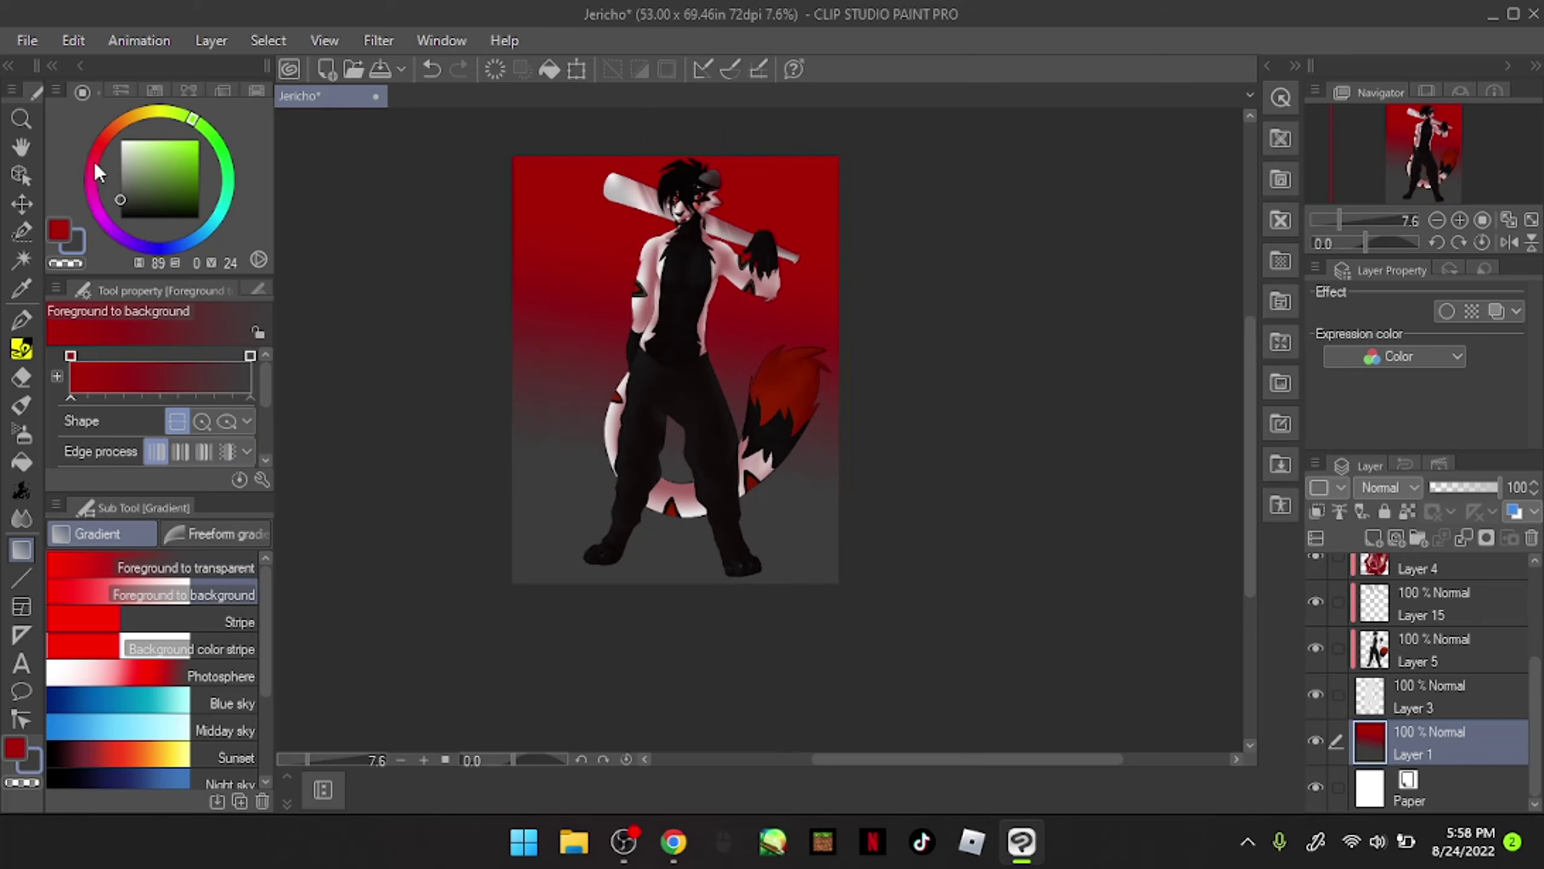
# Step: Try a dark red to orange background gradient on Layer 1 with the last edge process option
pyautogui.moveTo(94, 162); pyautogui.dragTo(169, 261)
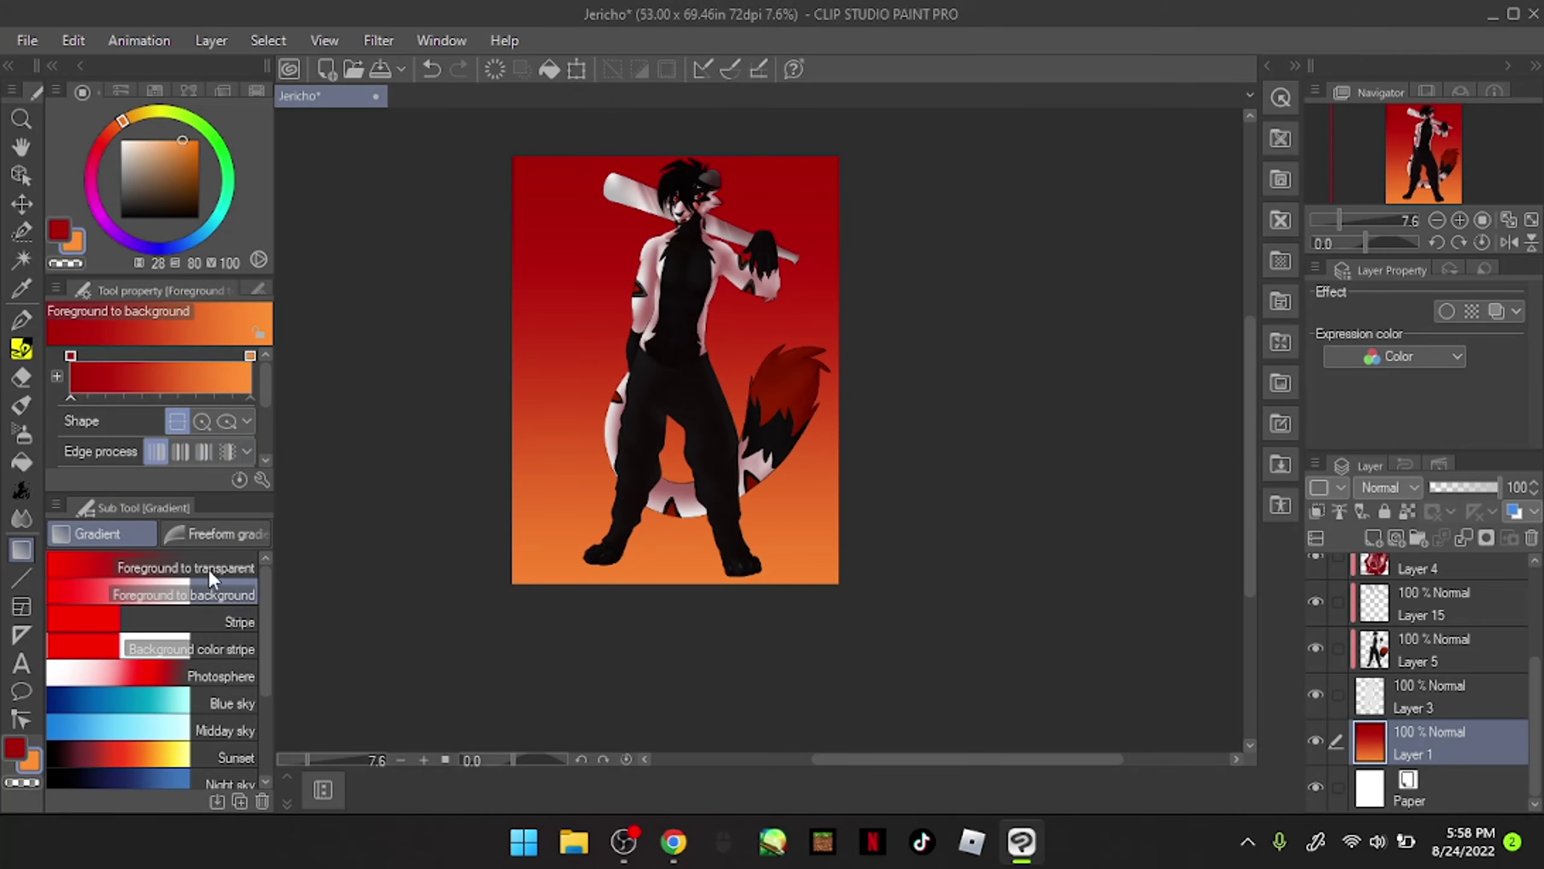
pyautogui.click(228, 450)
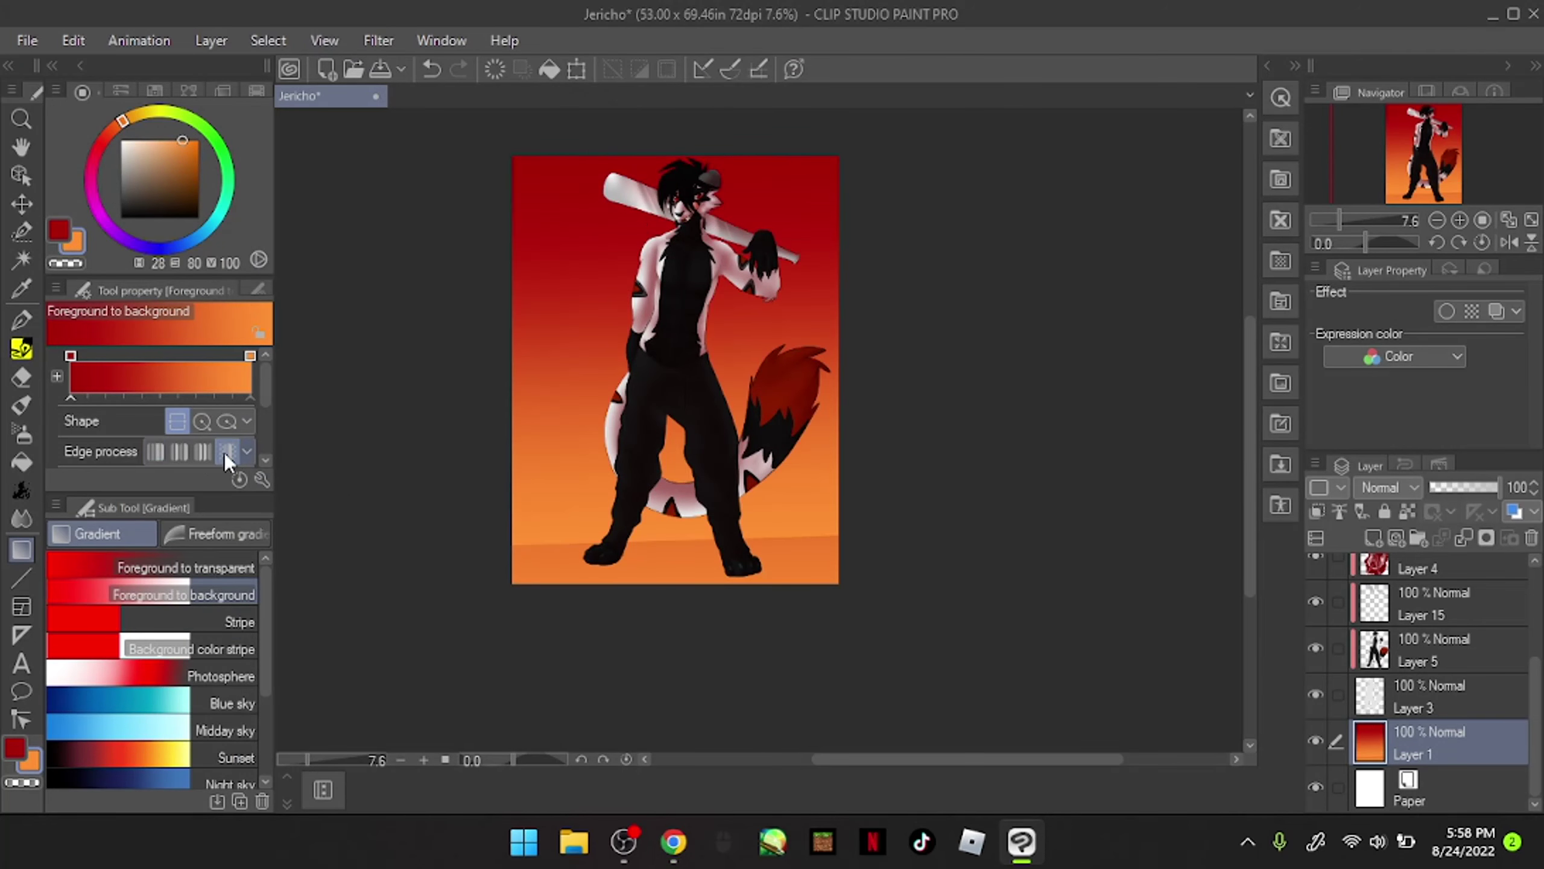
pyautogui.moveTo(684, 491); pyautogui.dragTo(1137, 235)
pyautogui.press('Delete')
pyautogui.click(779, 332)
# Step: Try the elliptical gradient shape with the second edge process option for the red-to-orange background on Layer 1
pyautogui.click(227, 420)
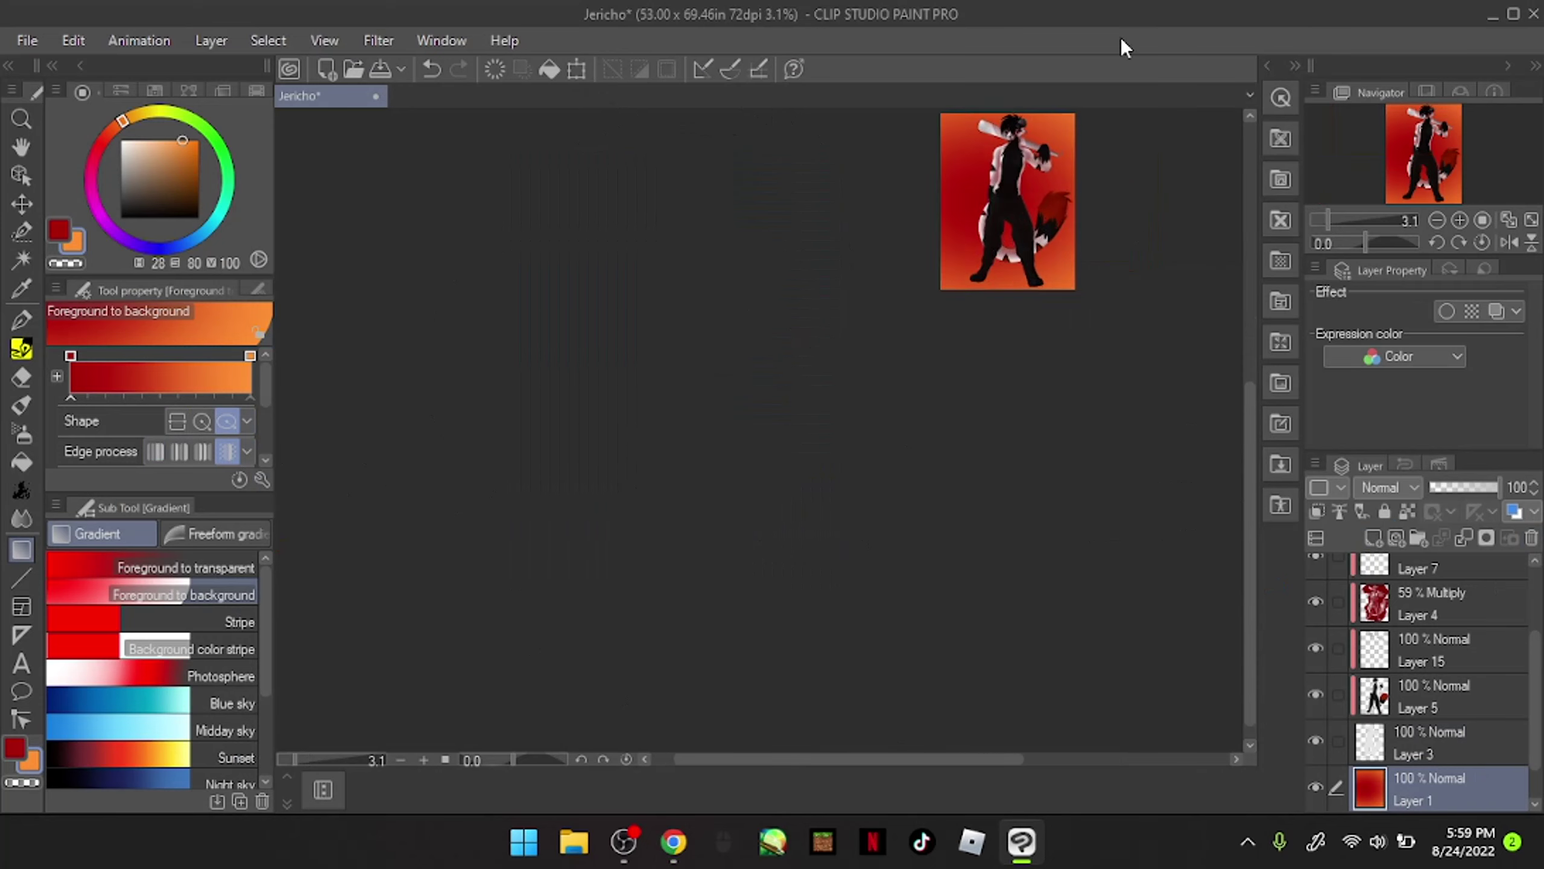
pyautogui.scroll(2, 798, 313)
pyautogui.scroll(-2, 798, 314)
pyautogui.click(179, 450)
pyautogui.moveTo(857, 103); pyautogui.dragTo(699, 444)
pyautogui.press('Delete')
pyautogui.click(786, 328)
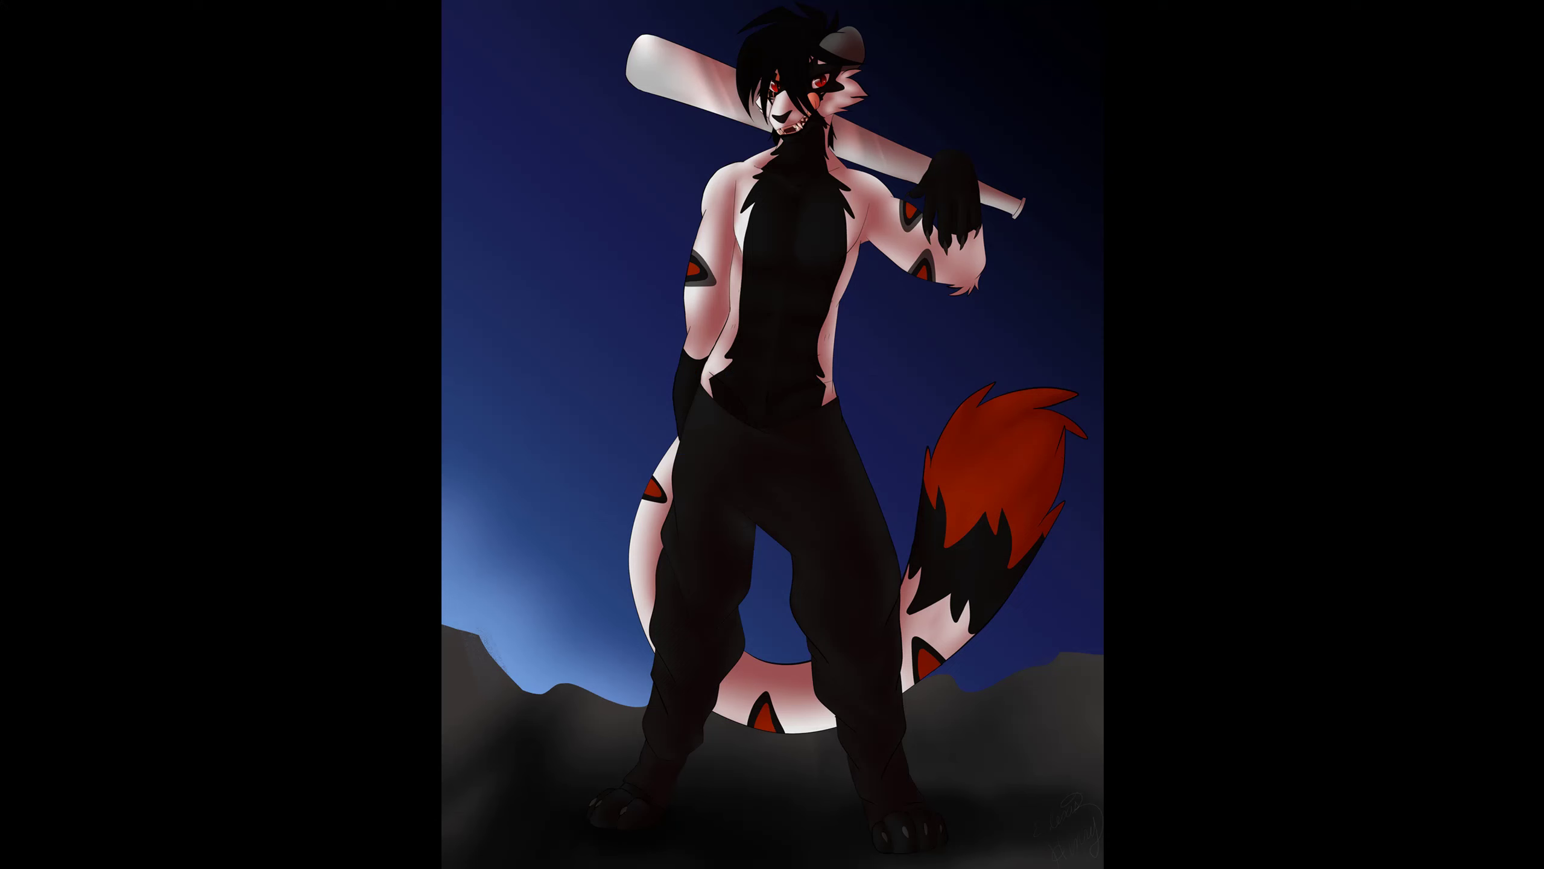